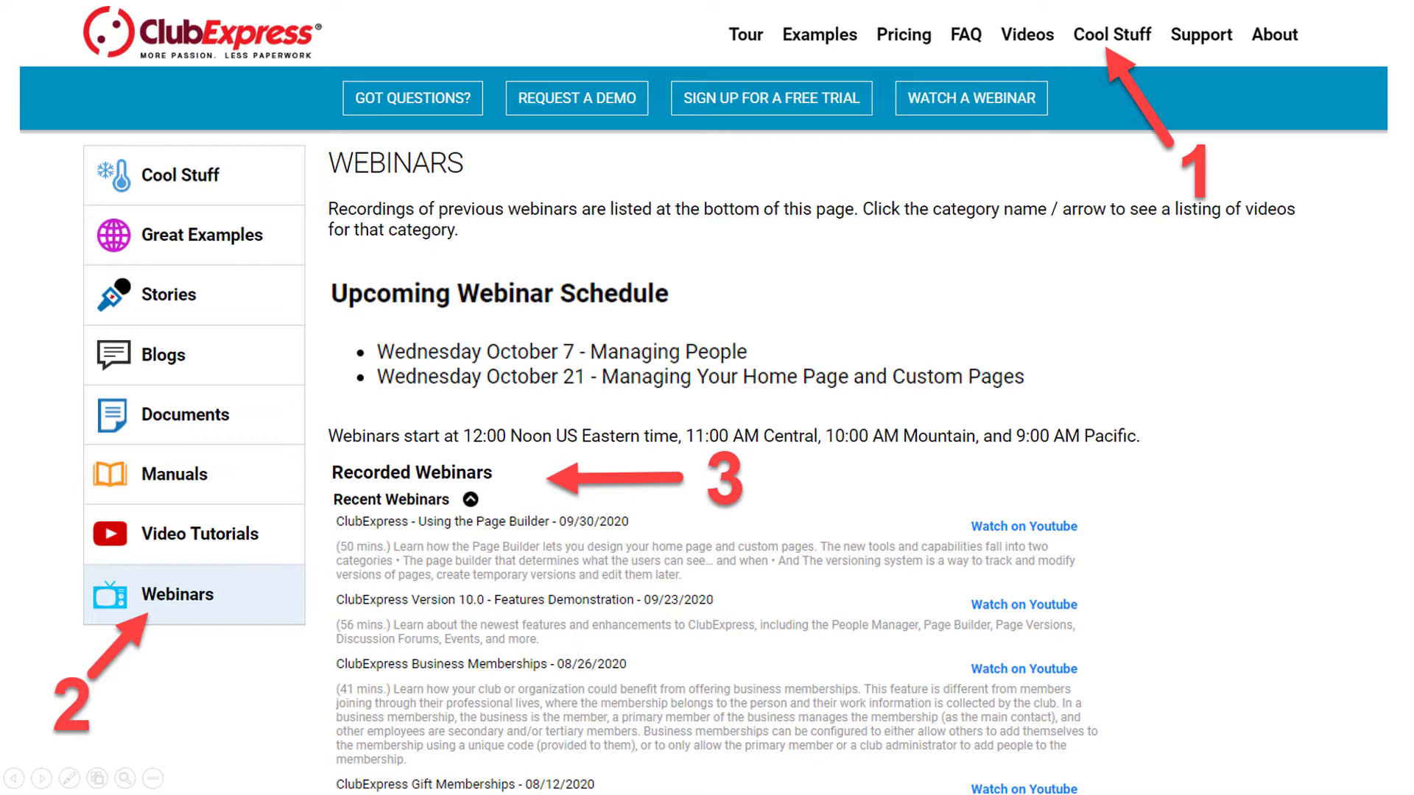
{"action": "key", "text": "Right"}
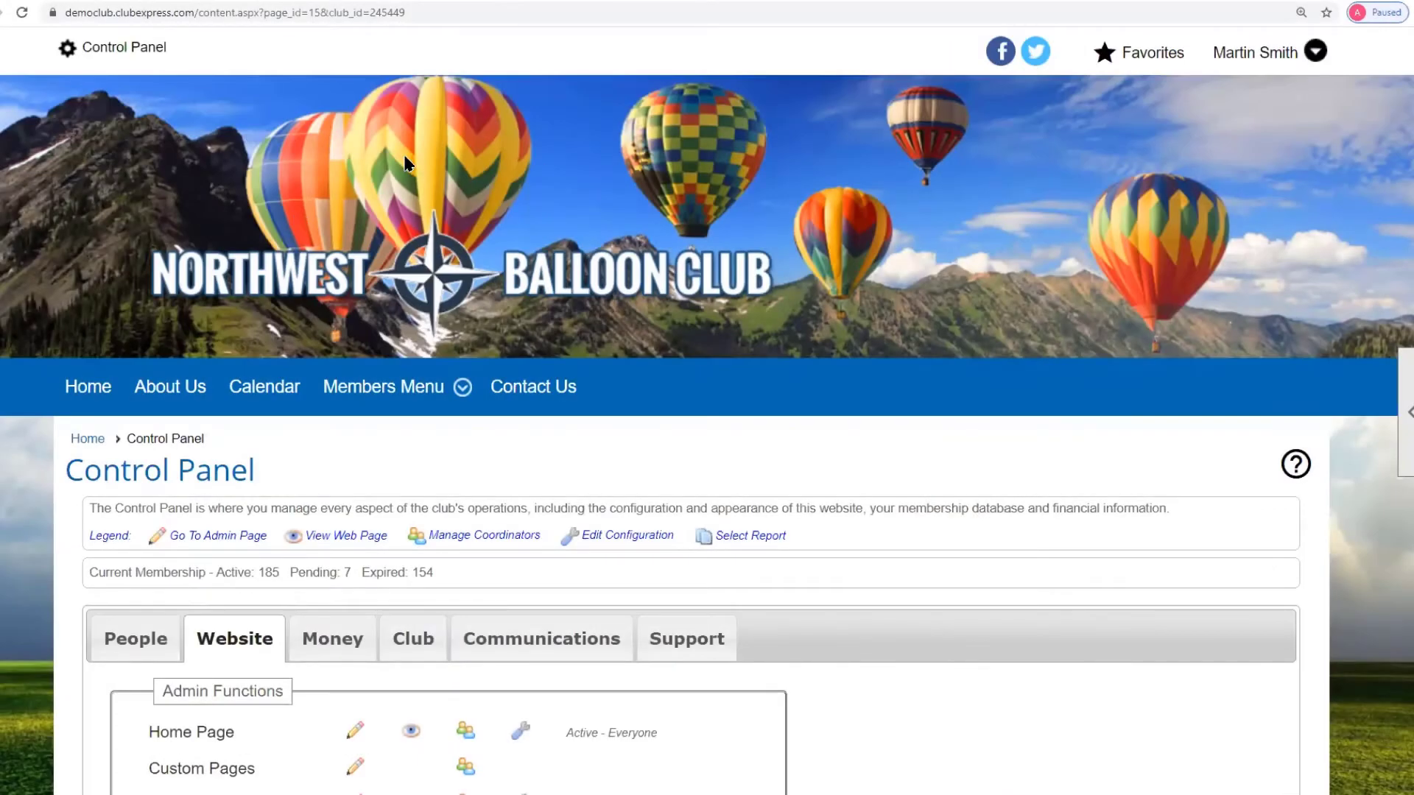
Open the Custom Pages admin function from the Control Panel and look over the list of custom pages
{"action": "left_click", "coordinate": [1235, 62]}
{"action": "scroll", "coordinate": [275, 458], "scroll_direction": "down", "scroll_amount": 3}
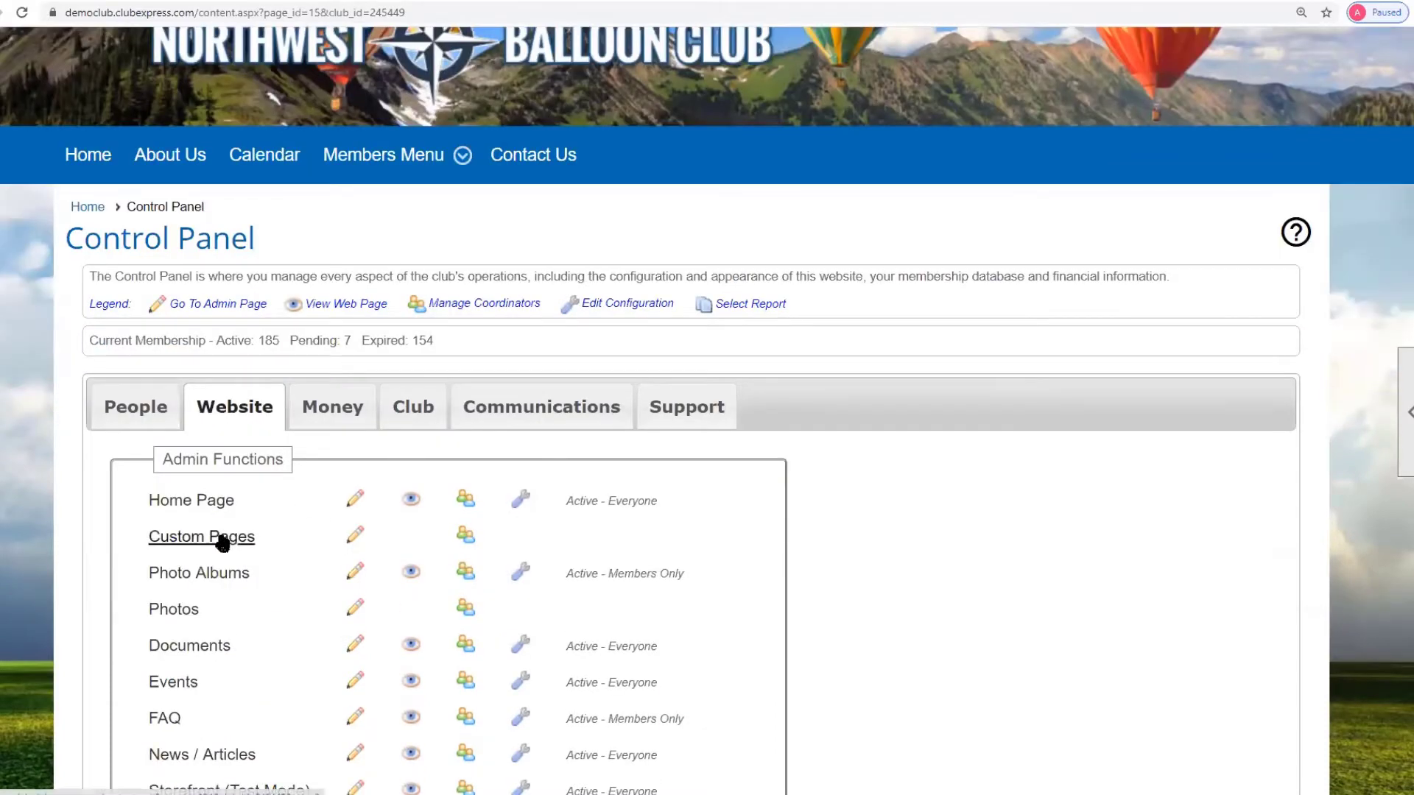
{"action": "left_click", "coordinate": [222, 542]}
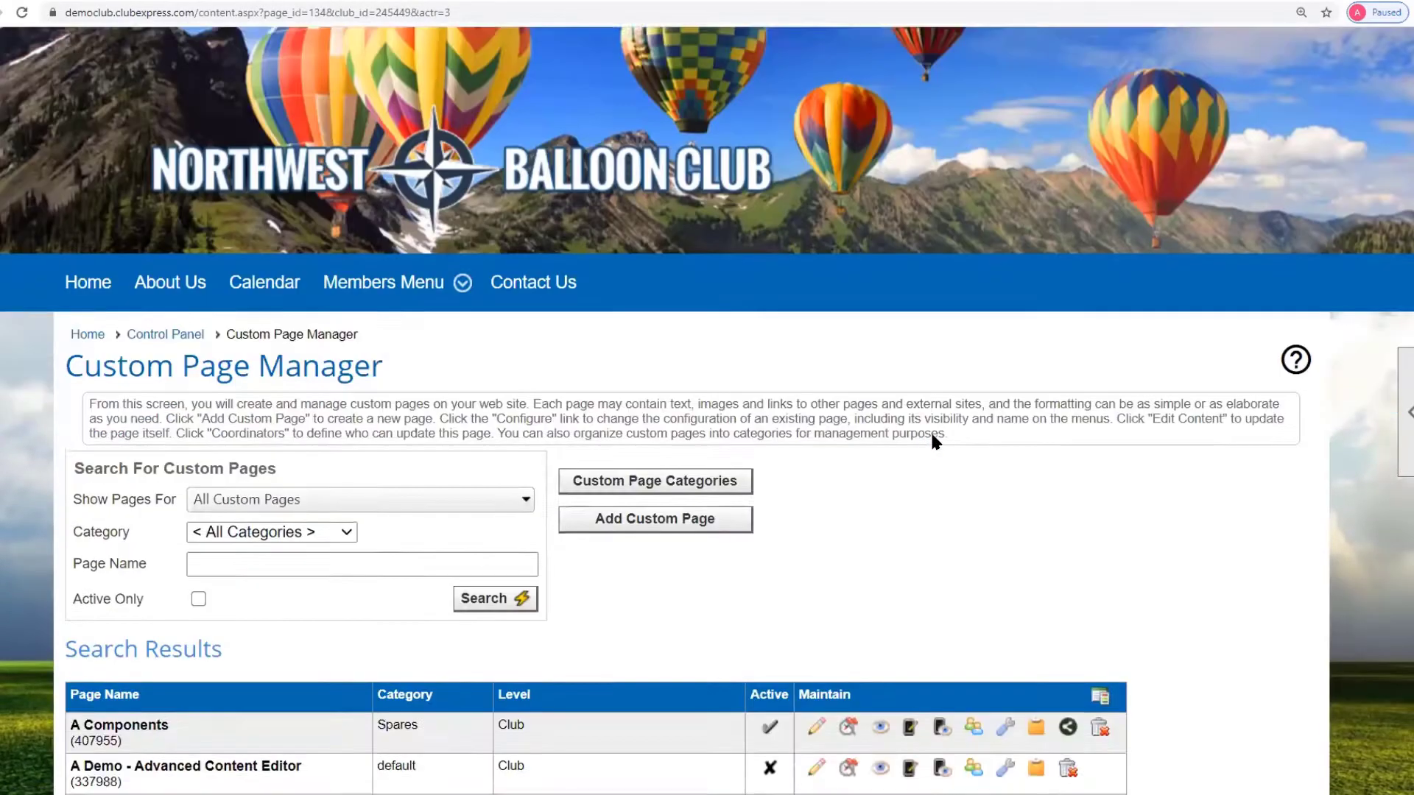
{"action": "scroll", "coordinate": [1105, 397], "scroll_direction": "down", "scroll_amount": 3}
{"action": "scroll", "coordinate": [1213, 395], "scroll_direction": "down", "scroll_amount": 1}
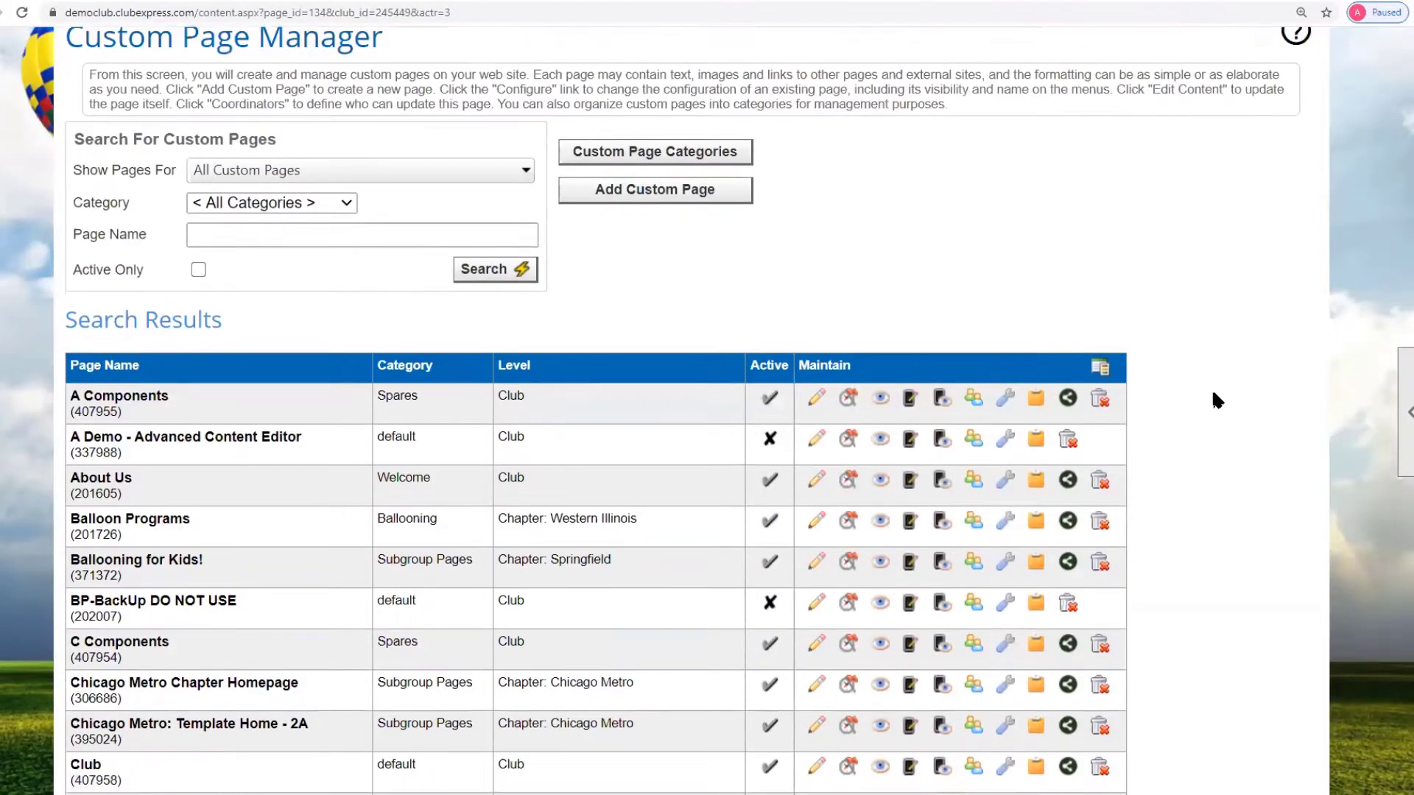
{"action": "scroll", "coordinate": [1215, 401], "scroll_direction": "down", "scroll_amount": 1}
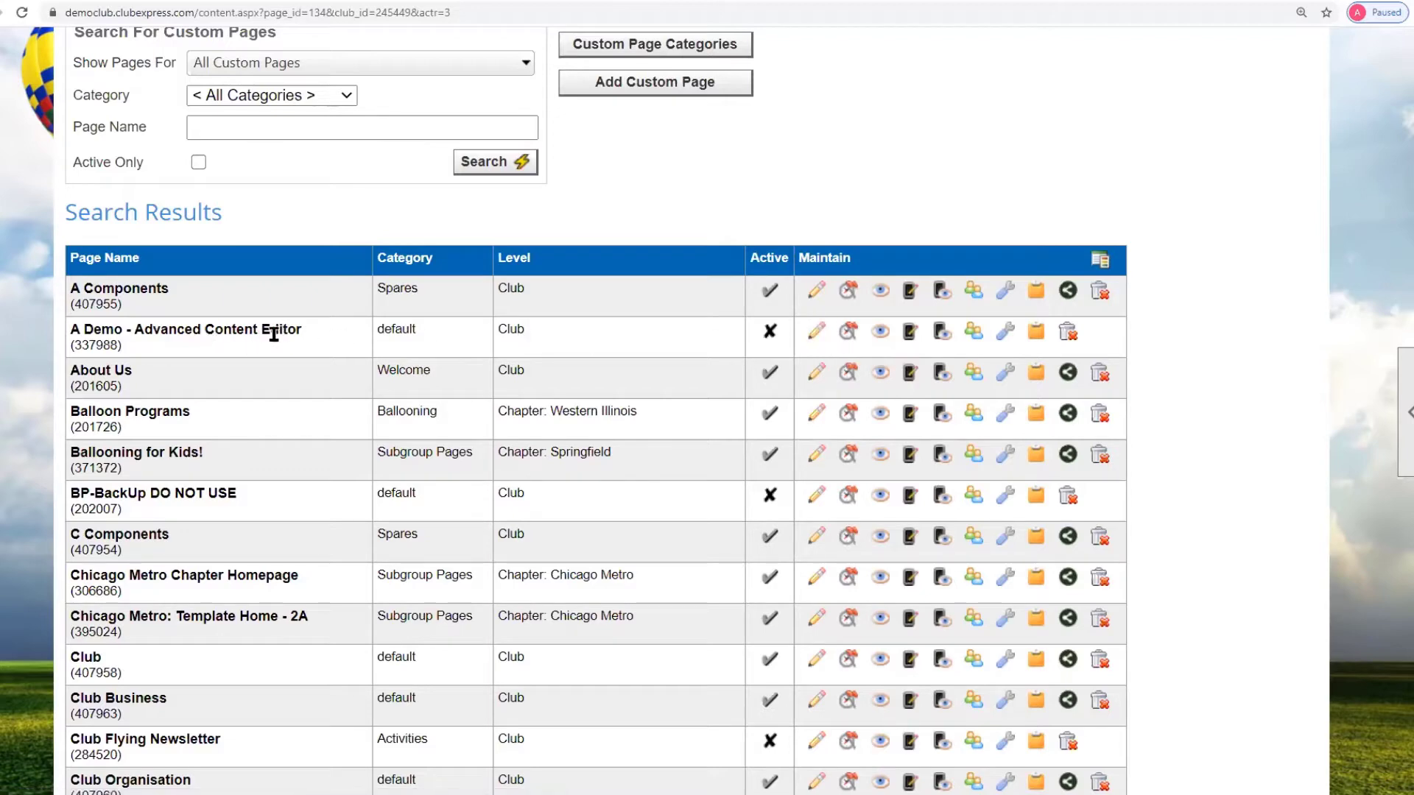
{"action": "left_click", "coordinate": [816, 335]}
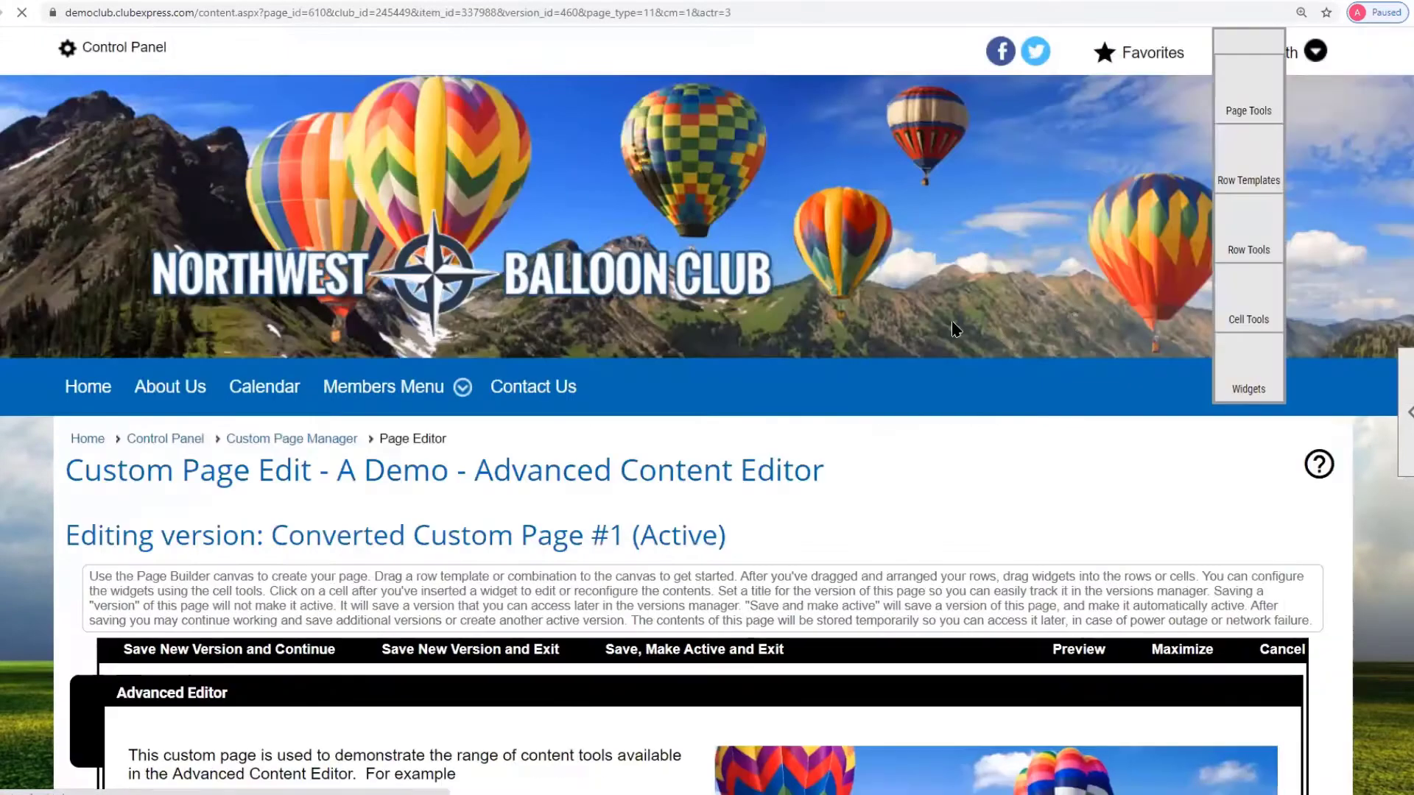
{"action": "scroll", "coordinate": [953, 329], "scroll_direction": "down", "scroll_amount": 5}
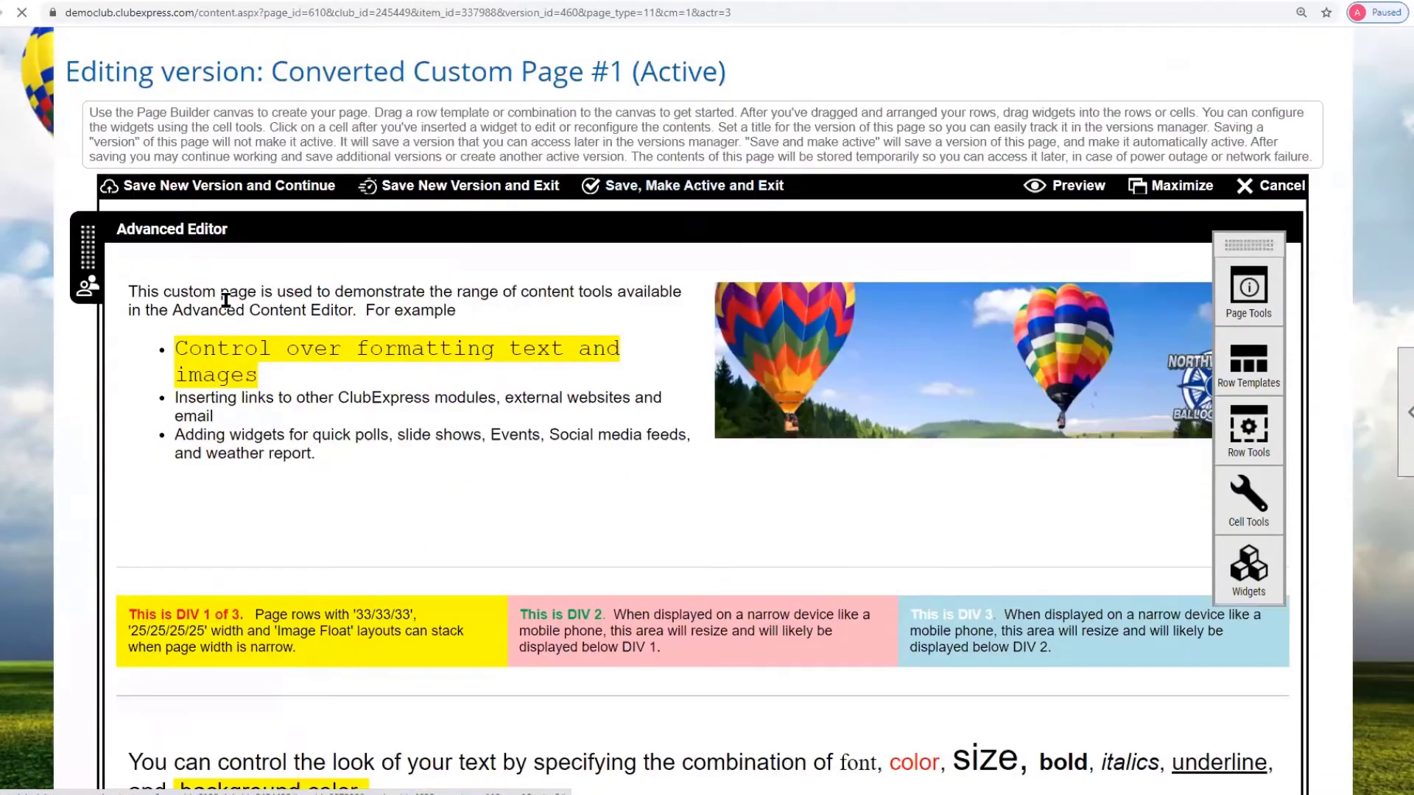
{"action": "key", "text": "alt+Left"}
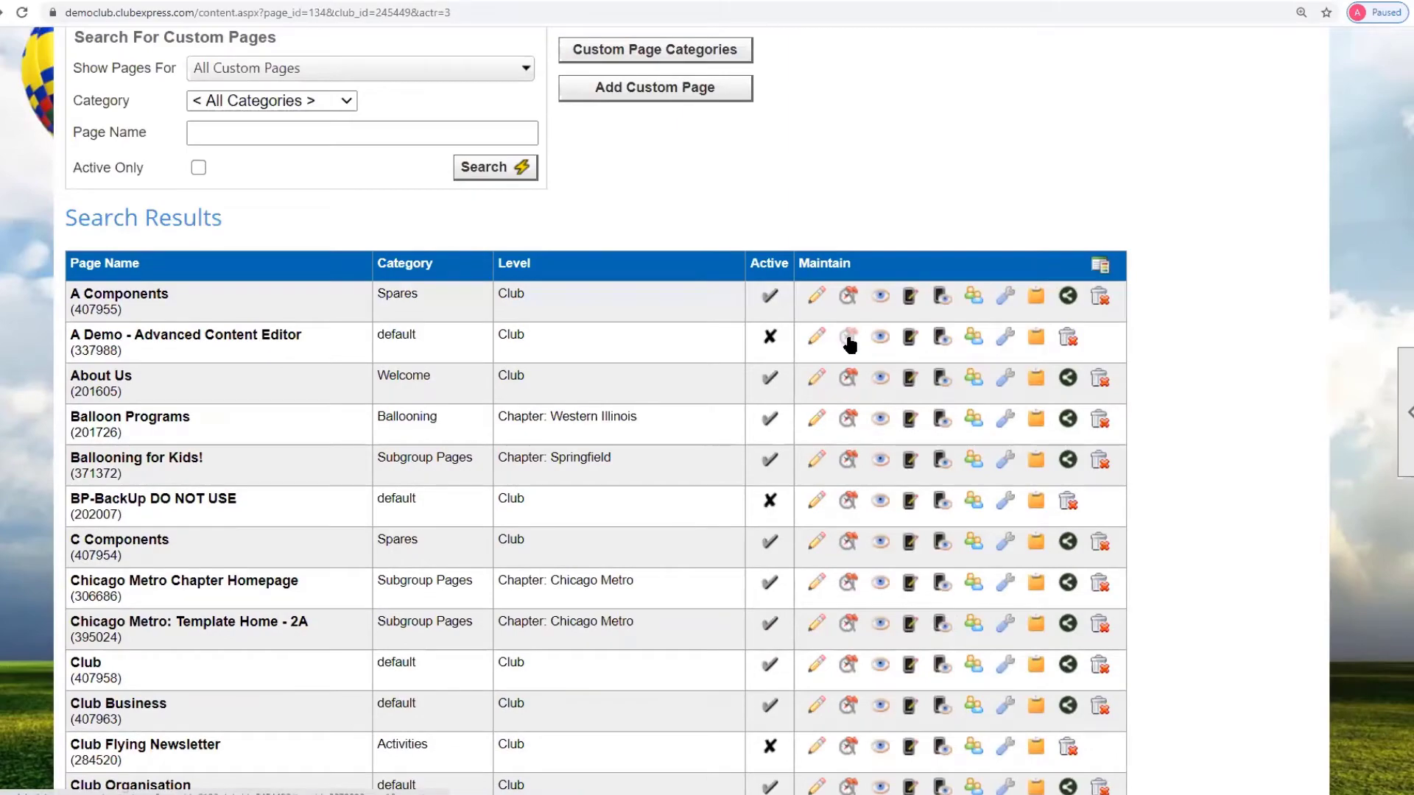
Open the "Converted Custom Page" version of "A Demo - Advanced Content Editor" for editing through its Versions Manager and look through its content
{"action": "left_click", "coordinate": [845, 337]}
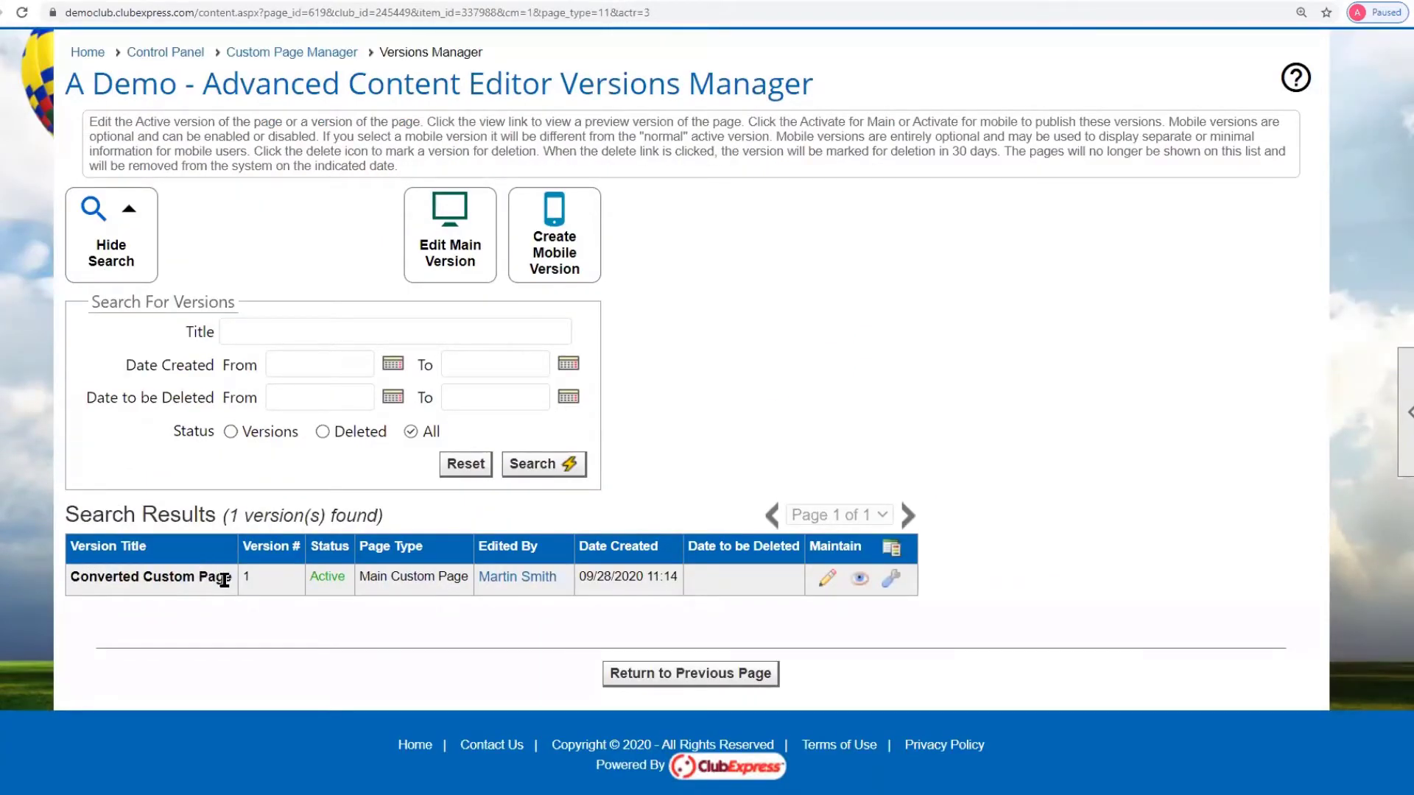
{"action": "left_click", "coordinate": [828, 582]}
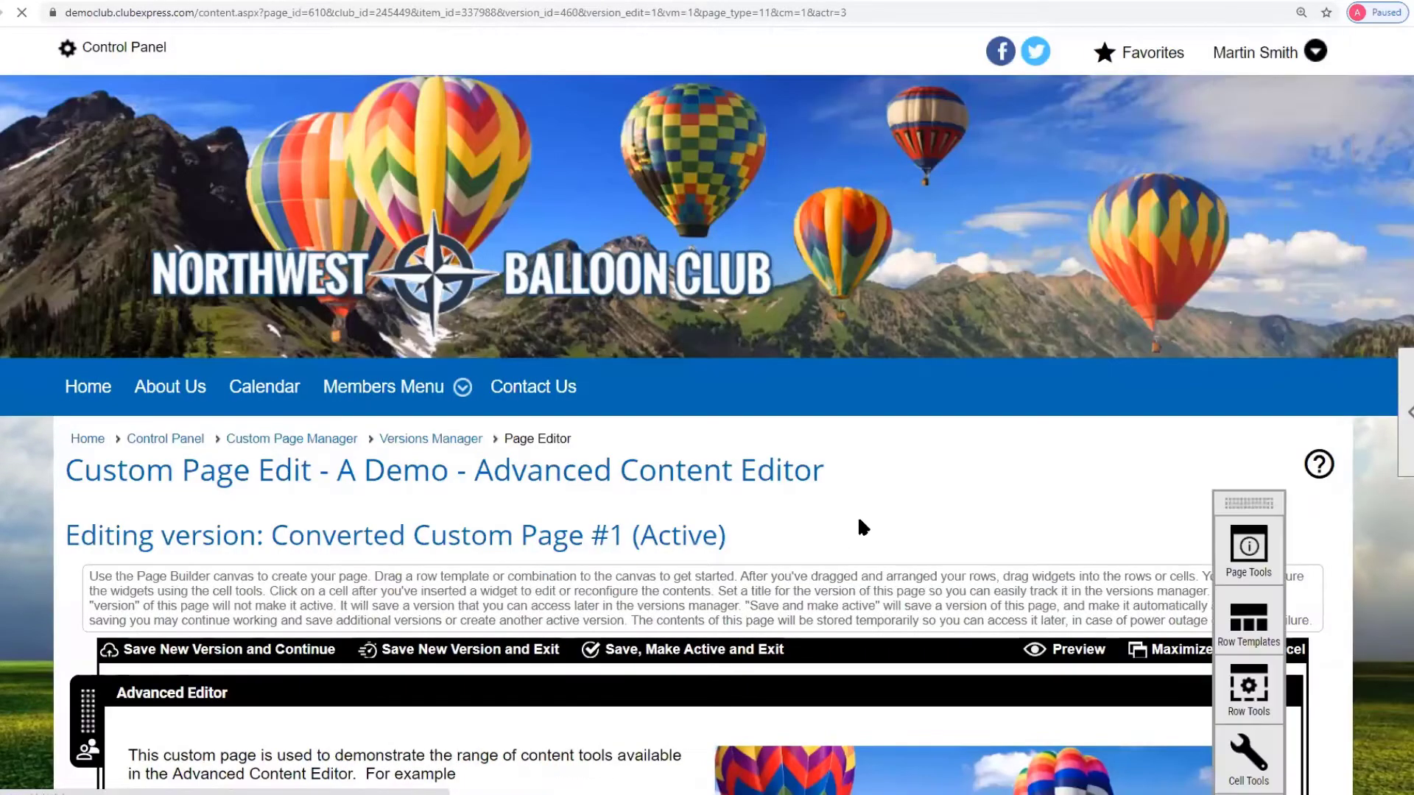
{"action": "scroll", "coordinate": [271, 484], "scroll_direction": "down", "scroll_amount": 2}
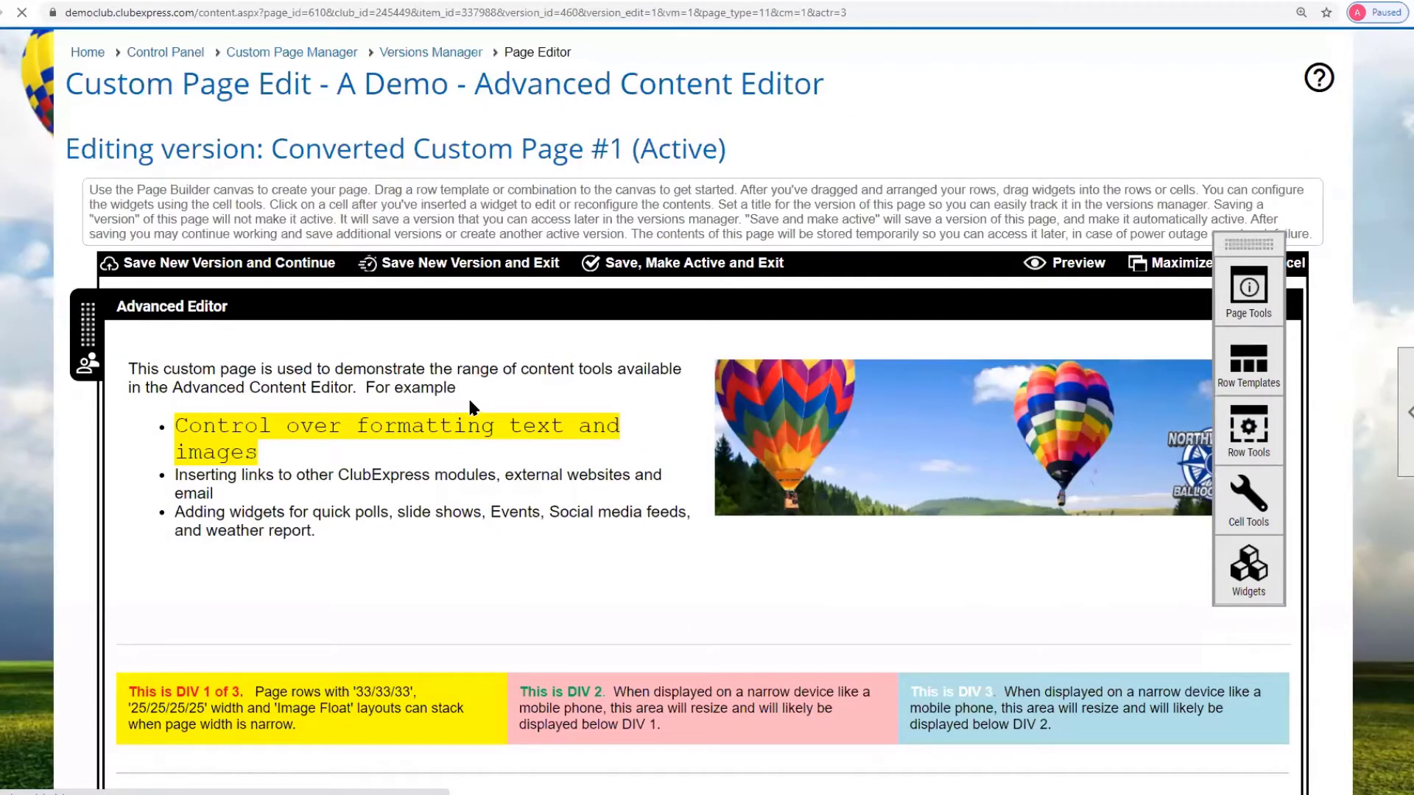
{"action": "scroll", "coordinate": [471, 410], "scroll_direction": "down", "scroll_amount": 20}
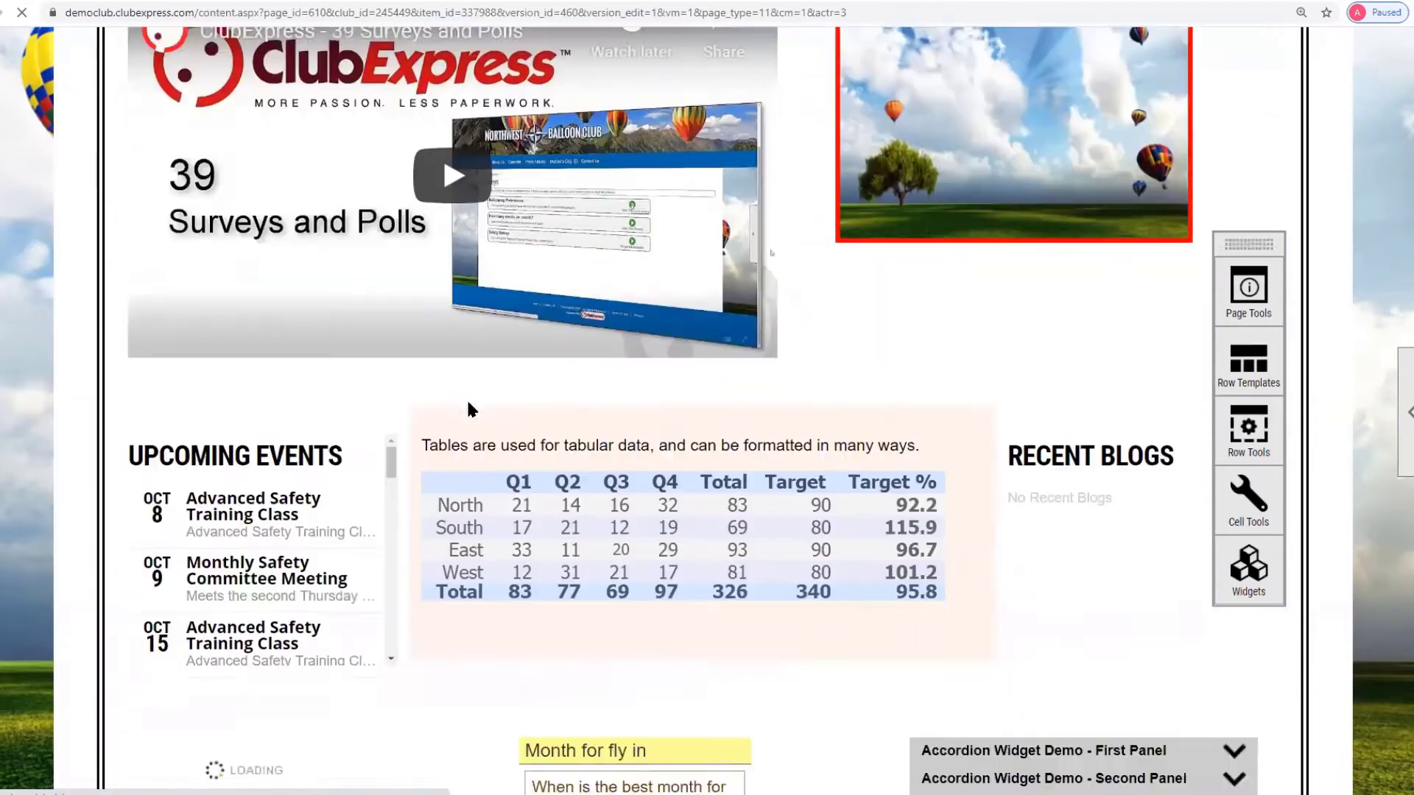
{"action": "scroll", "coordinate": [472, 411], "scroll_direction": "down", "scroll_amount": 7}
{"action": "scroll", "coordinate": [471, 410], "scroll_direction": "up", "scroll_amount": 20}
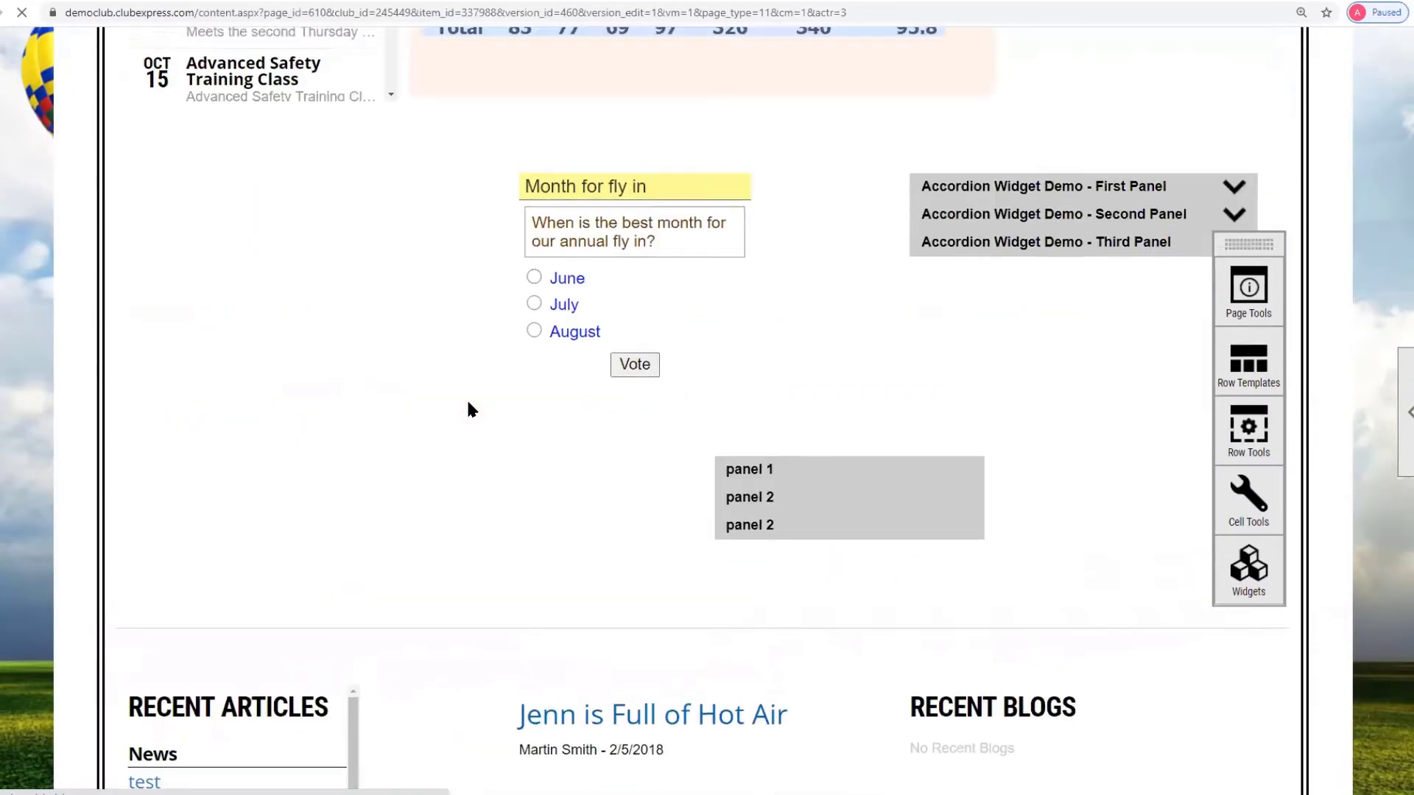
{"action": "scroll", "coordinate": [468, 403], "scroll_direction": "up", "scroll_amount": 10}
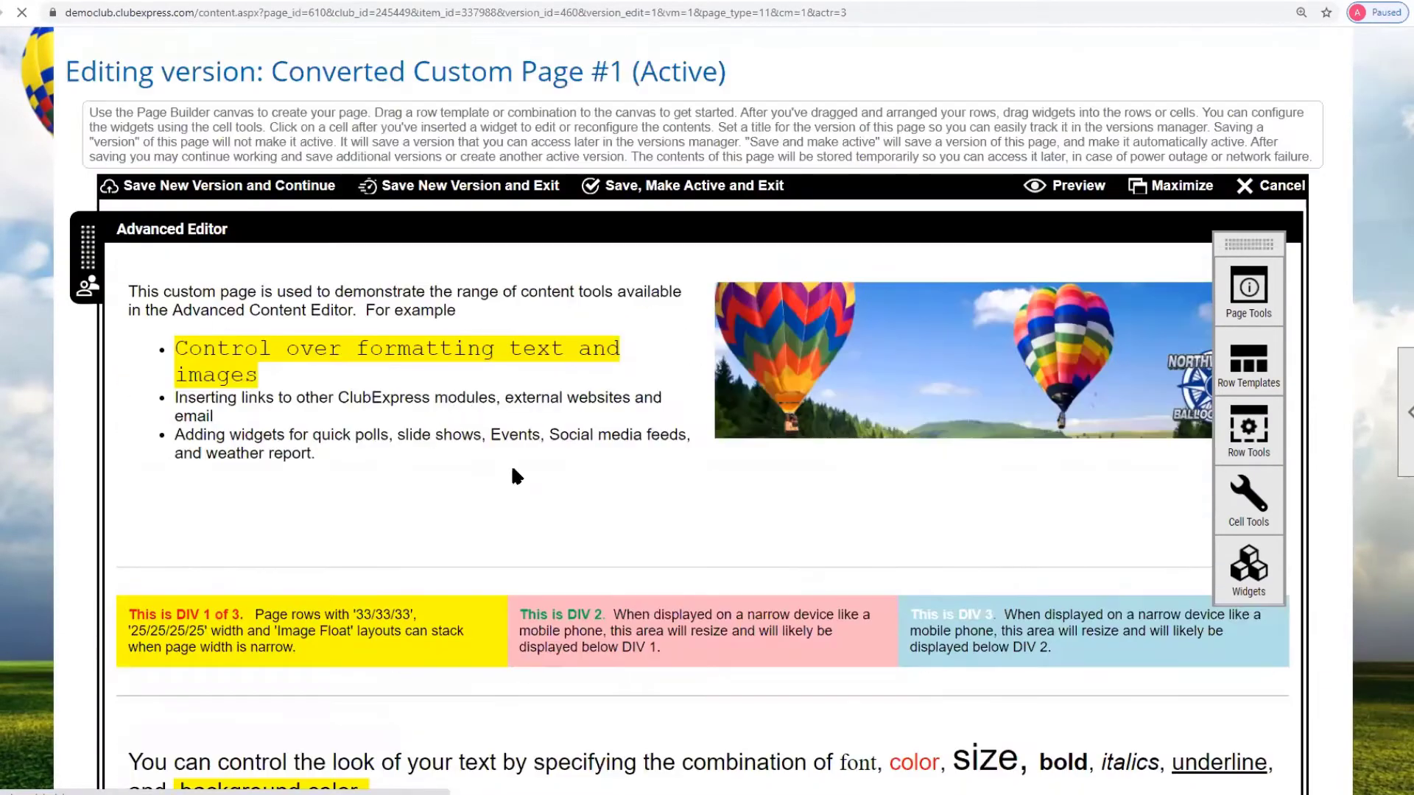
Open the page's main content cell in the Advanced Editor and examine its existing row layout
{"action": "left_click", "coordinate": [513, 469]}
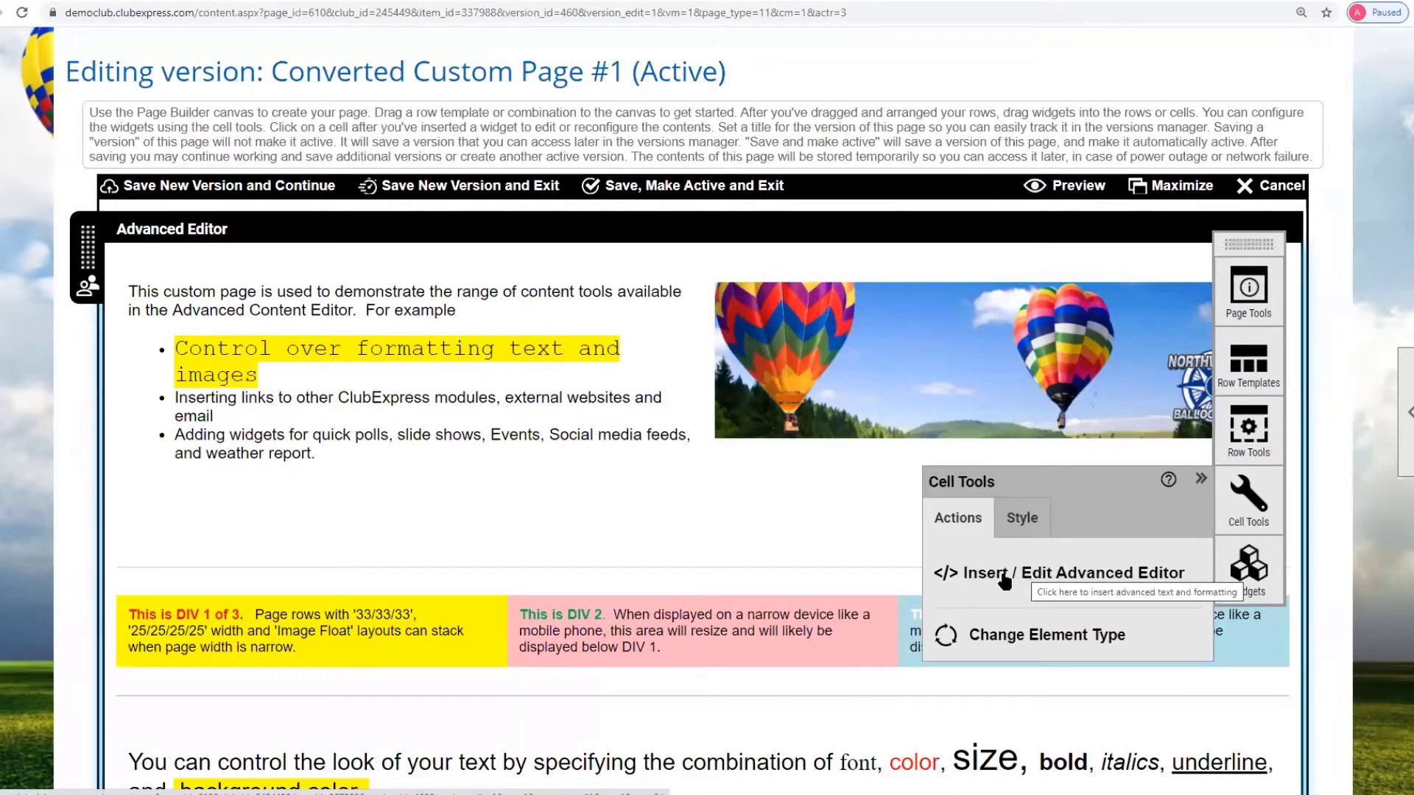
{"action": "left_click", "coordinate": [1115, 583]}
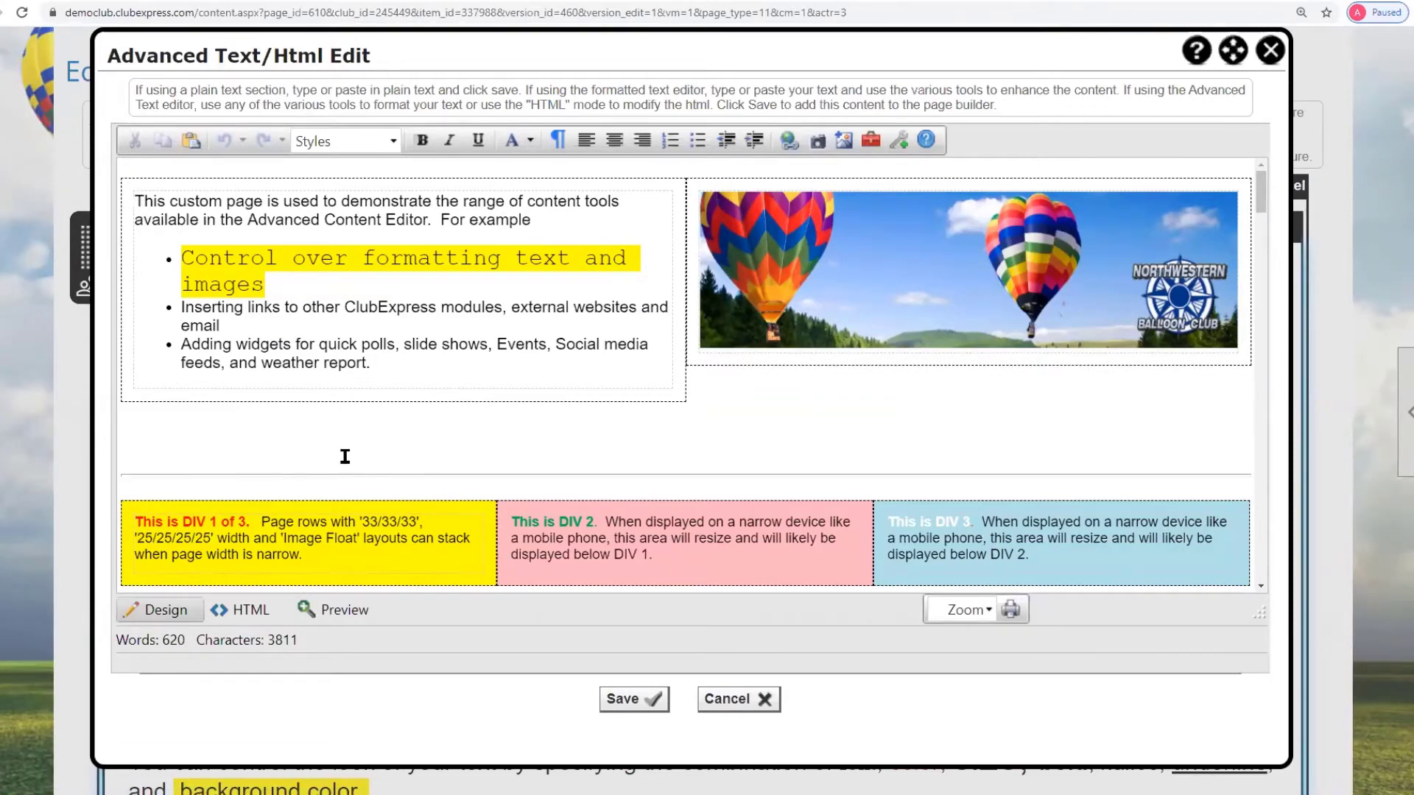
{"action": "scroll", "coordinate": [342, 449], "scroll_direction": "down", "scroll_amount": 3}
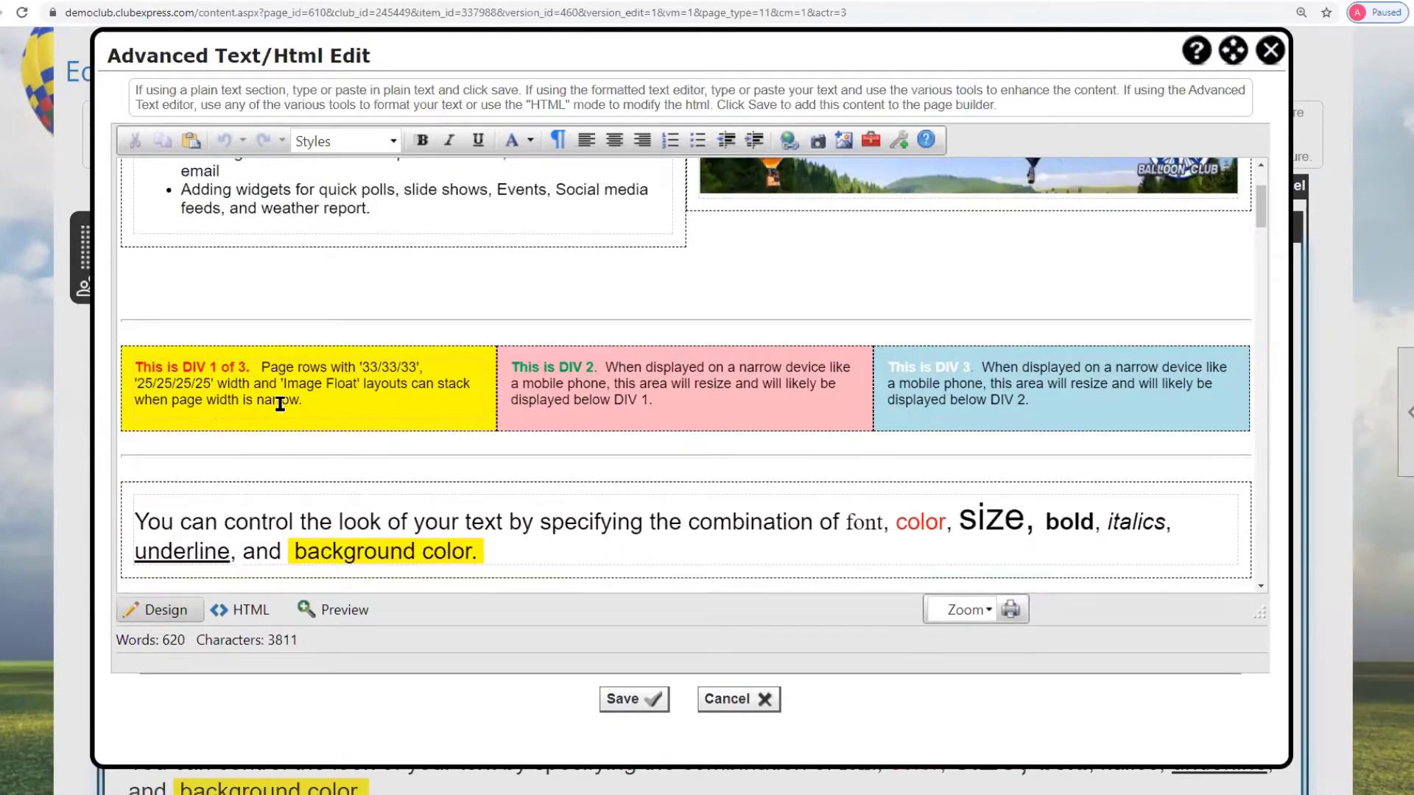
{"action": "scroll", "coordinate": [280, 405], "scroll_direction": "up", "scroll_amount": 3}
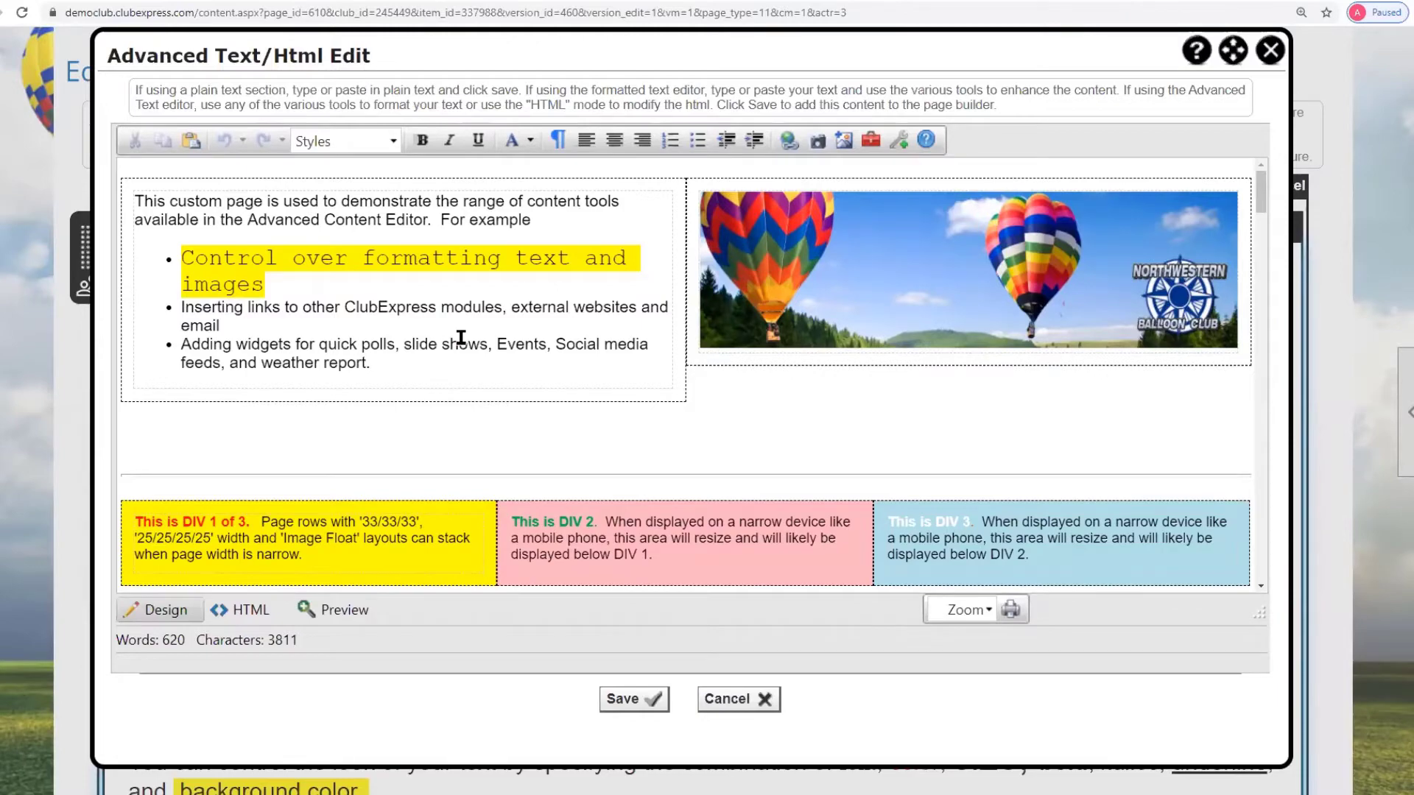
{"action": "scroll", "coordinate": [461, 337], "scroll_direction": "down", "scroll_amount": 5}
{"action": "scroll", "coordinate": [461, 337], "scroll_direction": "up", "scroll_amount": 4}
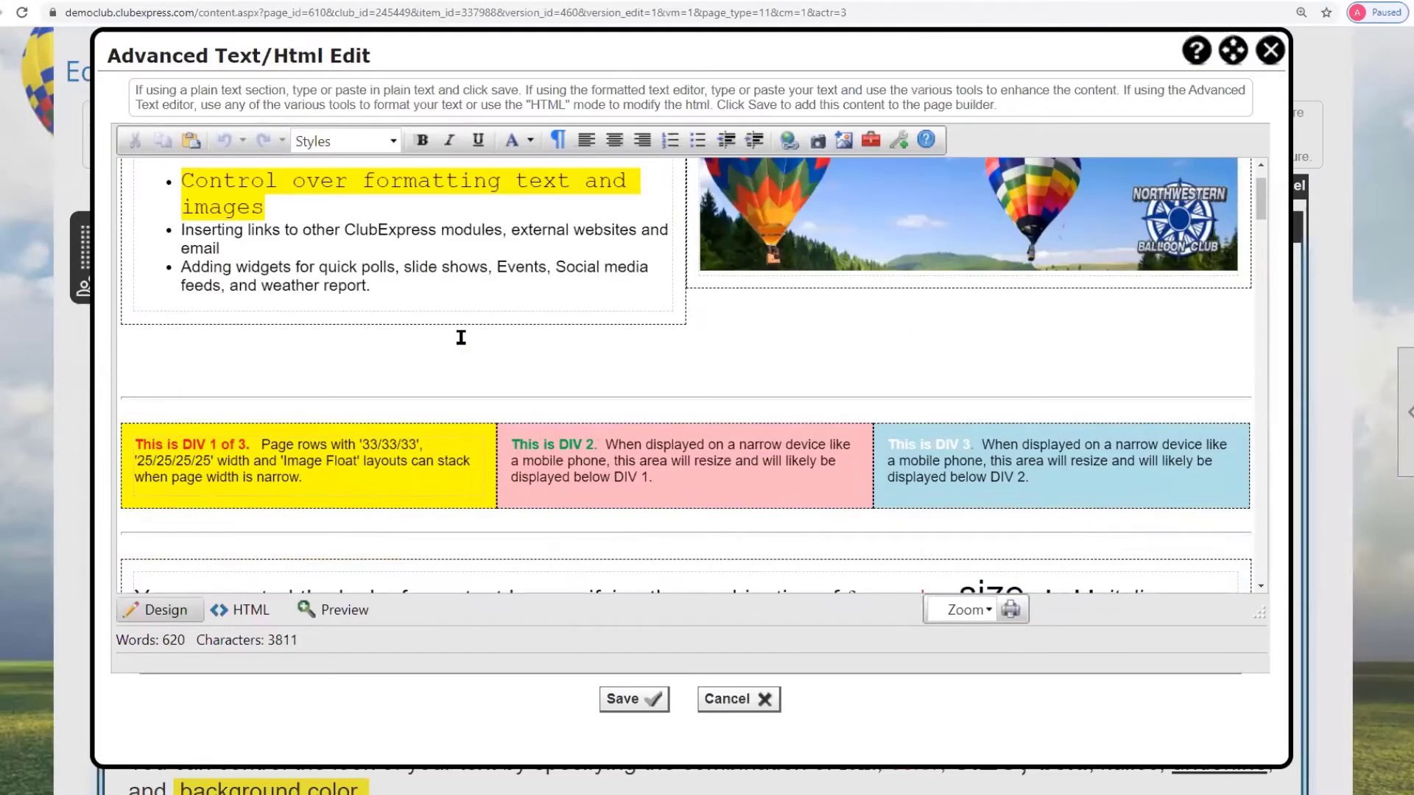
{"action": "scroll", "coordinate": [461, 337], "scroll_direction": "up", "scroll_amount": 1}
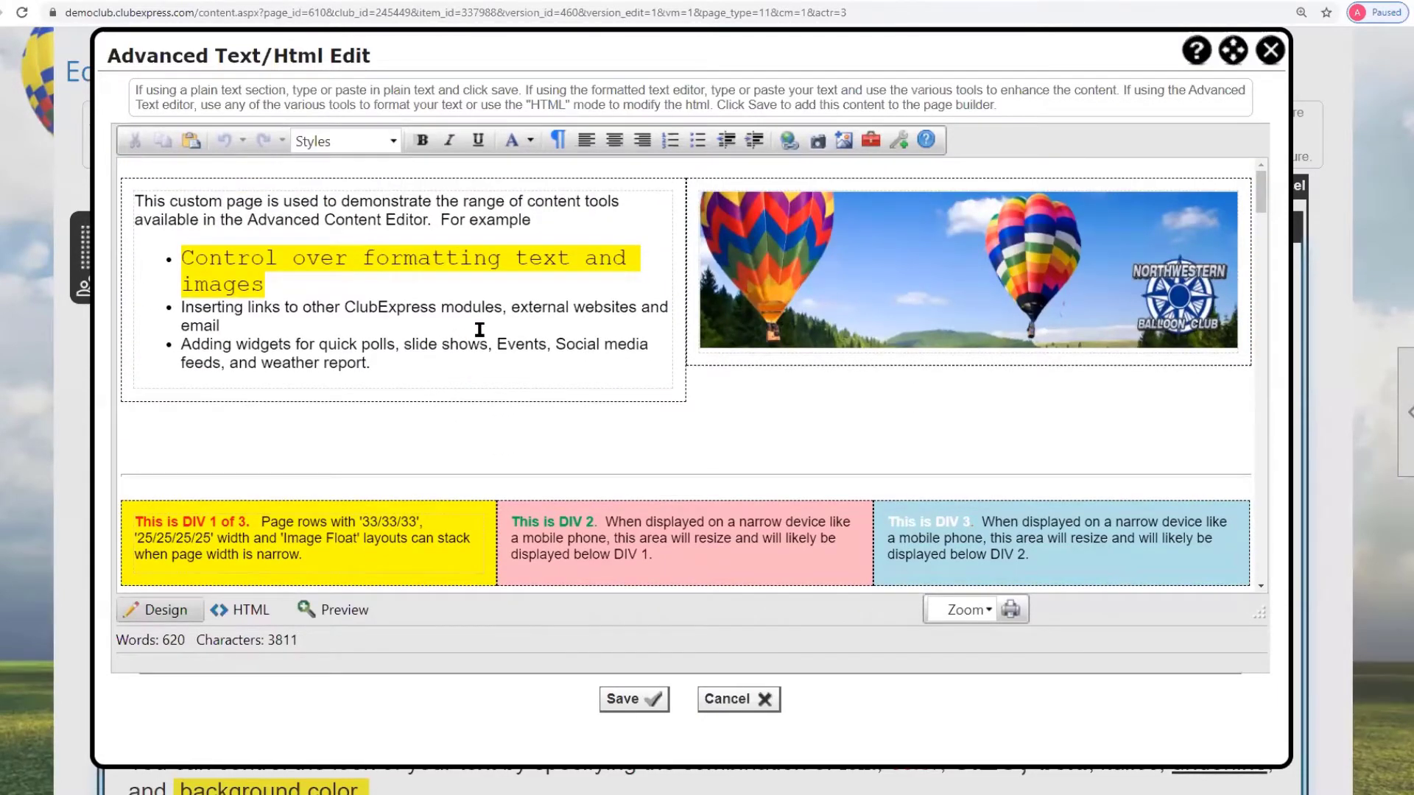
Show the page row tools and move the three-column DIV row up to the start of the page content
{"action": "left_click", "coordinate": [872, 147]}
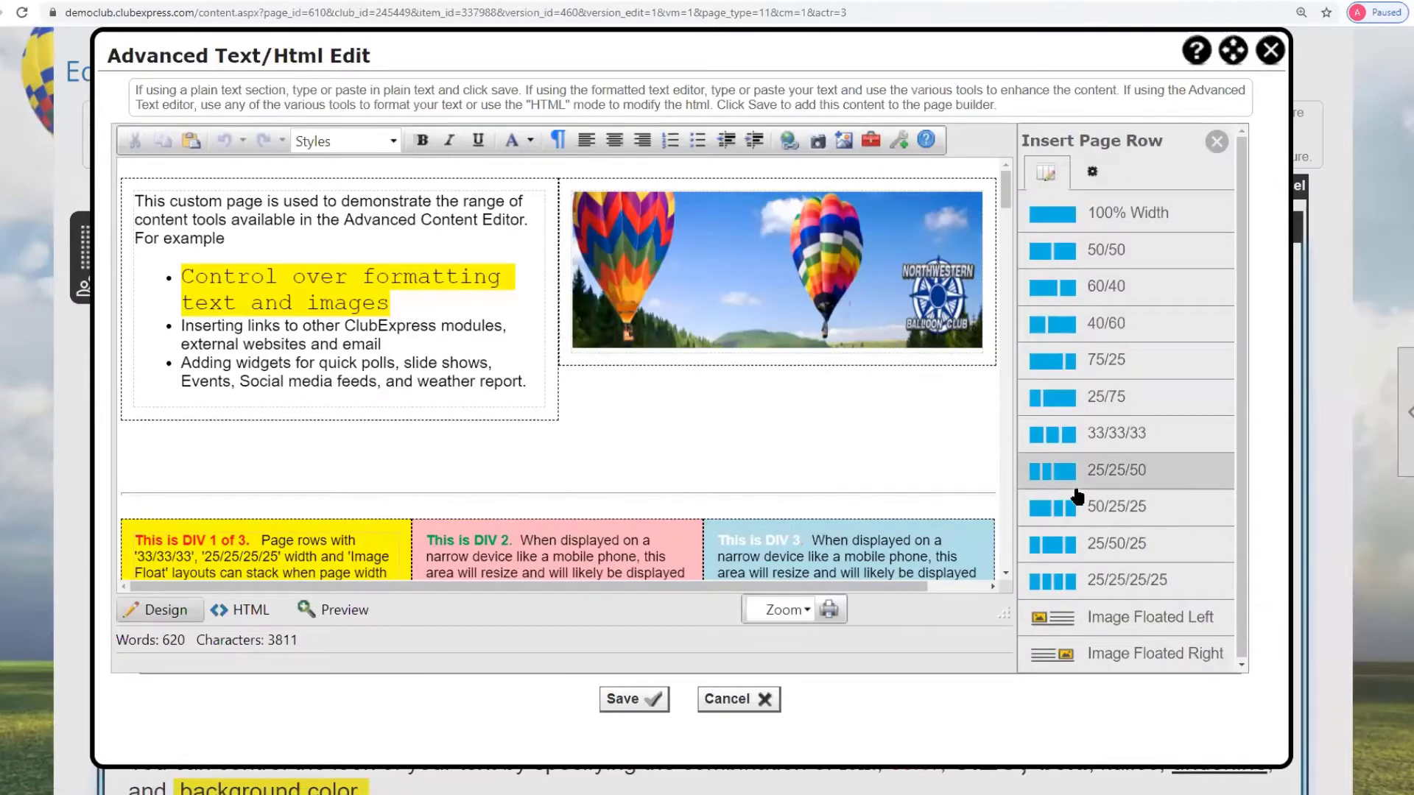
{"action": "left_click_drag", "start_coordinate": [1068, 433], "coordinate": [716, 421]}
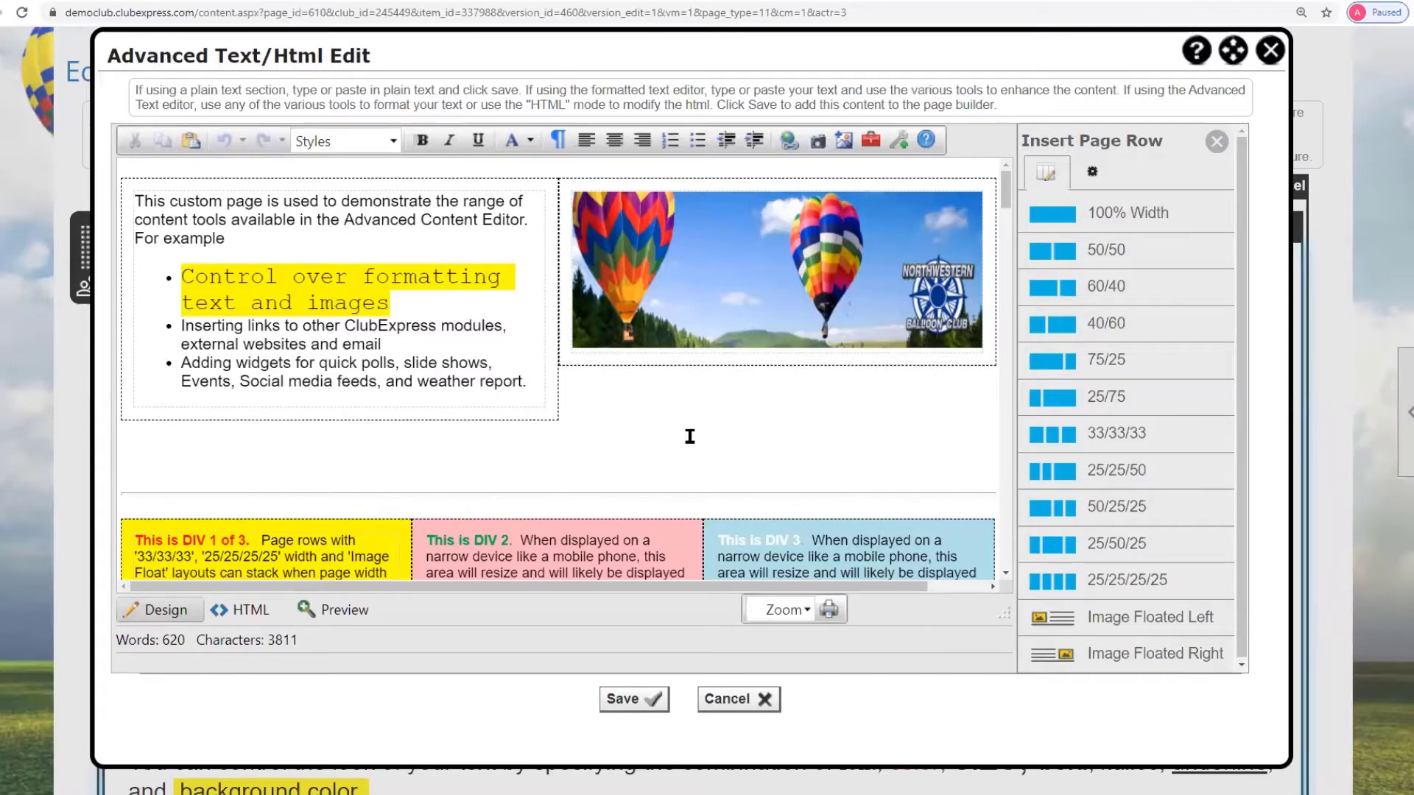
{"action": "scroll", "coordinate": [291, 427], "scroll_direction": "down", "scroll_amount": 2}
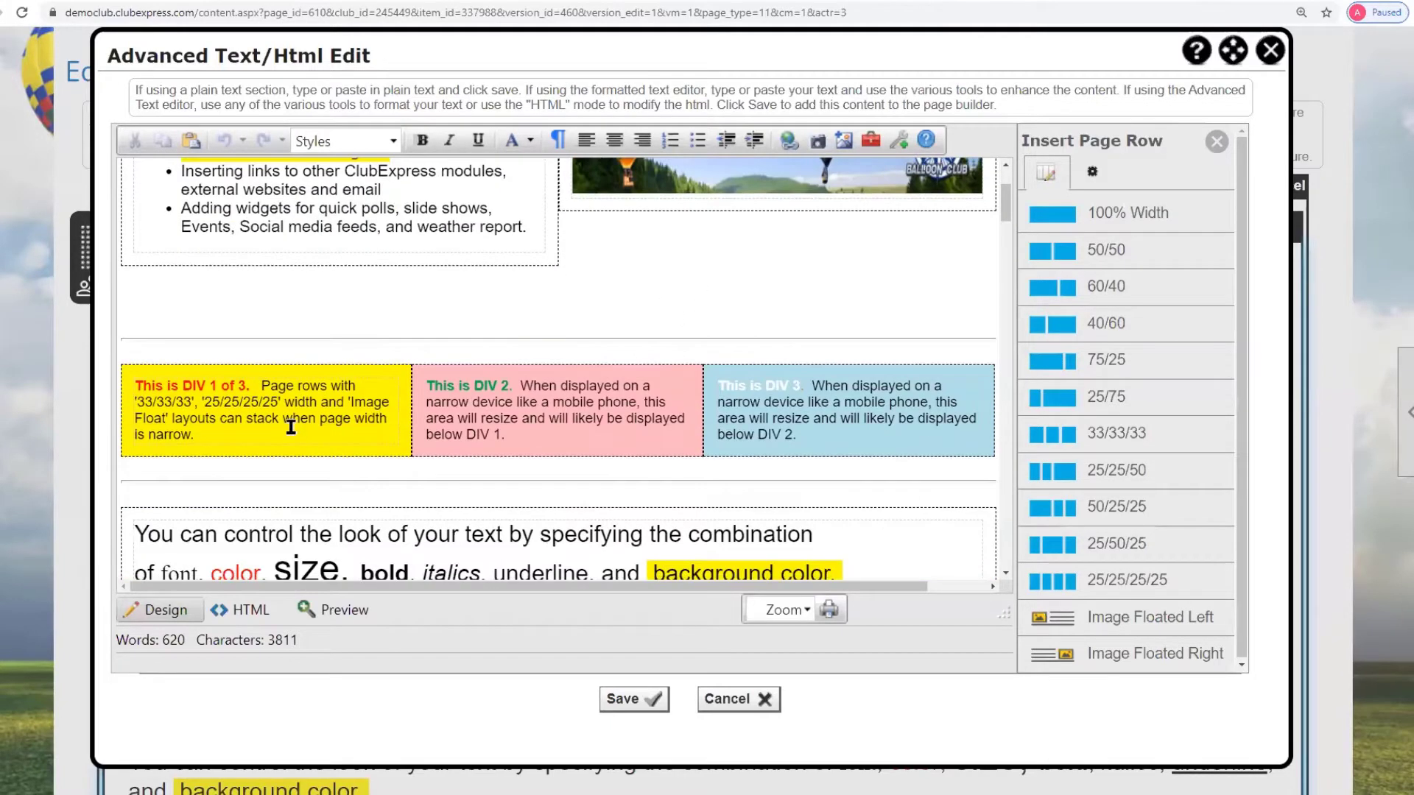
{"action": "left_click", "coordinate": [281, 416]}
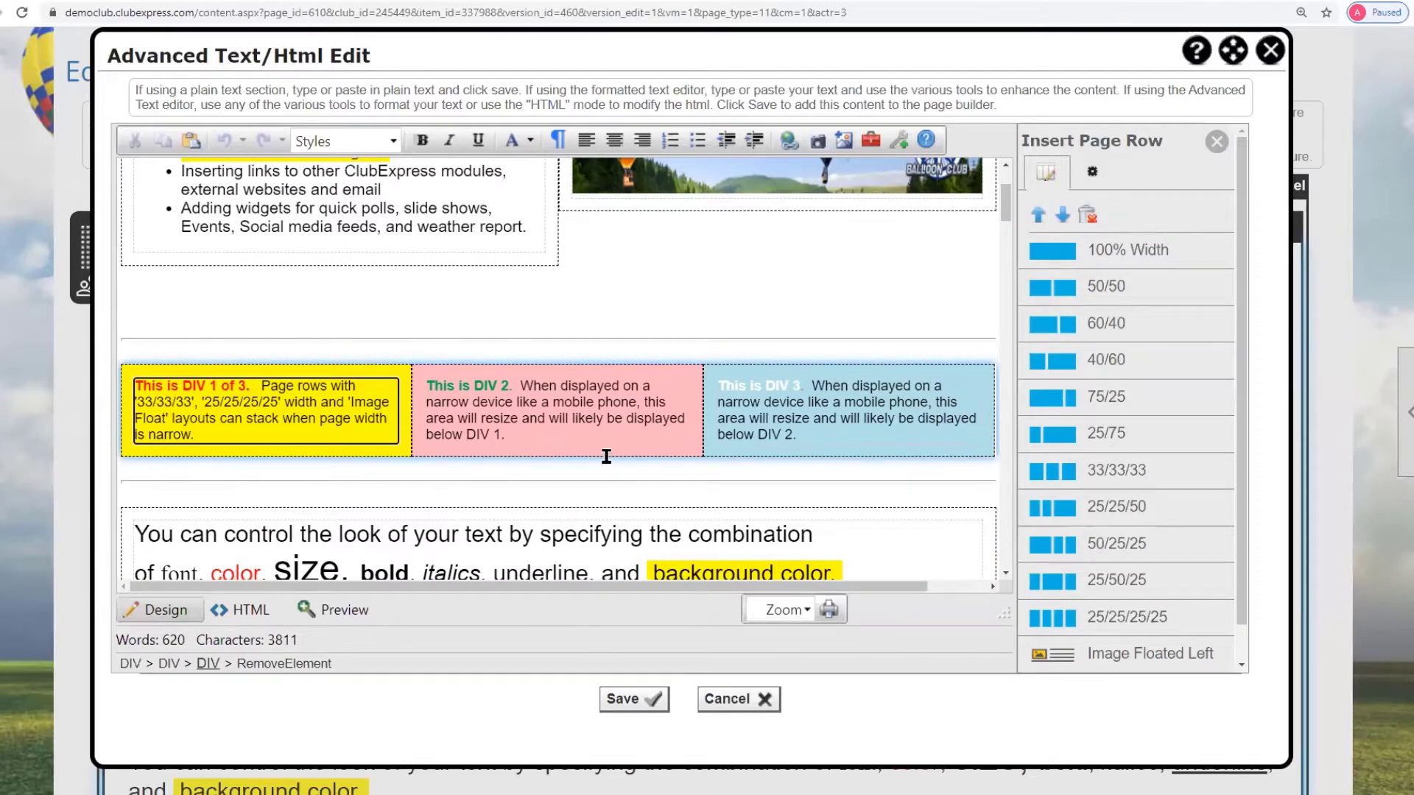
{"action": "left_click", "coordinate": [1036, 218]}
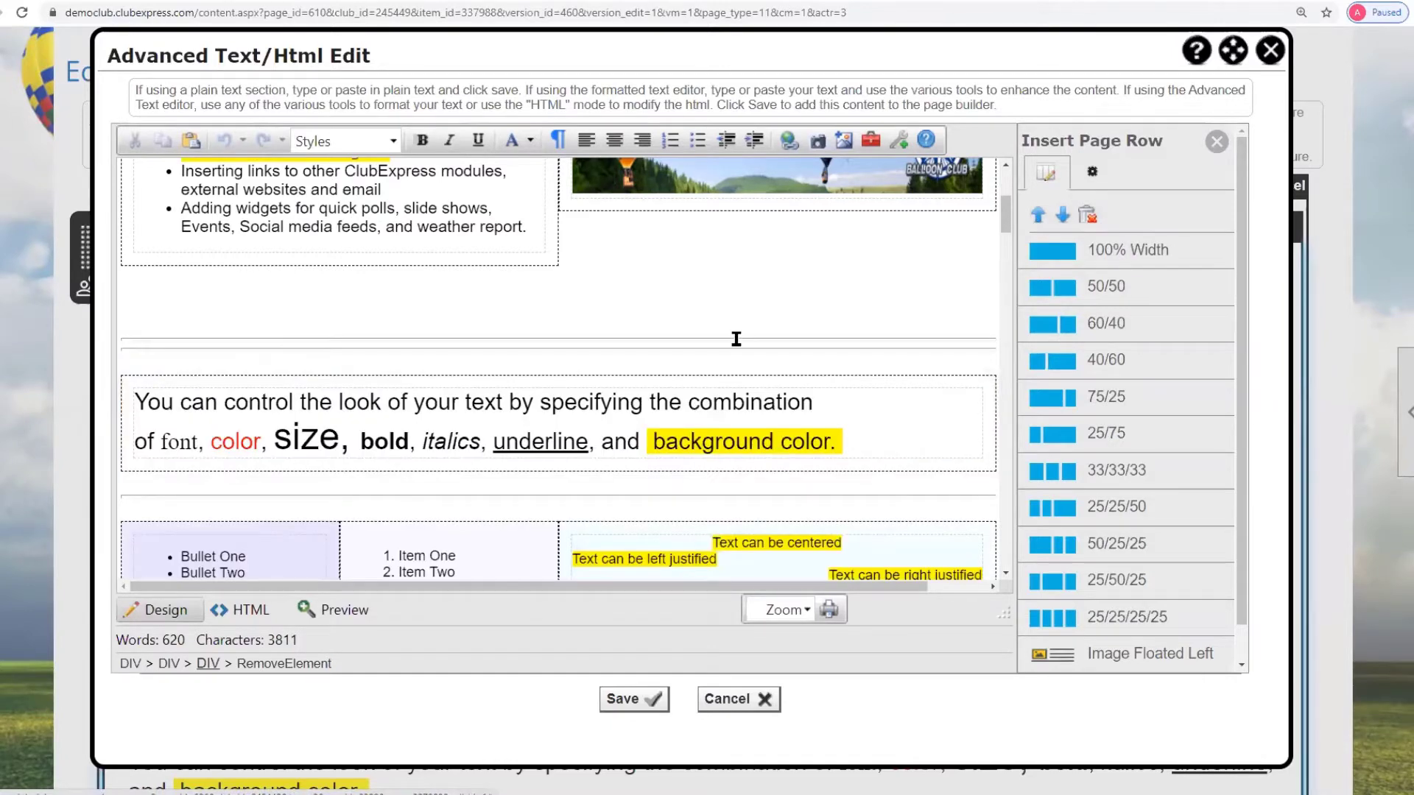
Move the three-column DIV row back down below the introductory text and balloon image row
{"action": "scroll", "coordinate": [729, 338], "scroll_direction": "up", "scroll_amount": 4}
{"action": "left_click", "coordinate": [558, 214]}
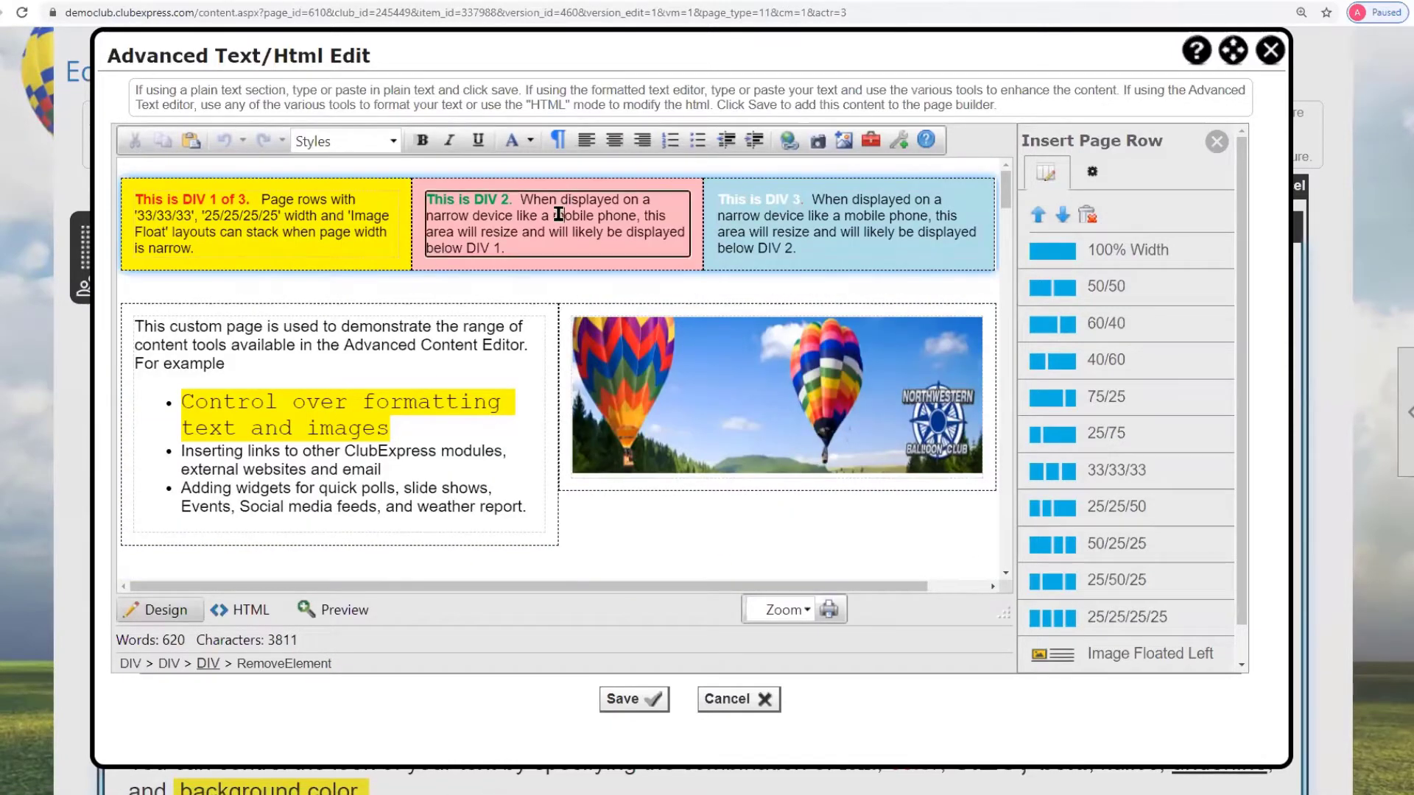
{"action": "left_click", "coordinate": [1065, 219]}
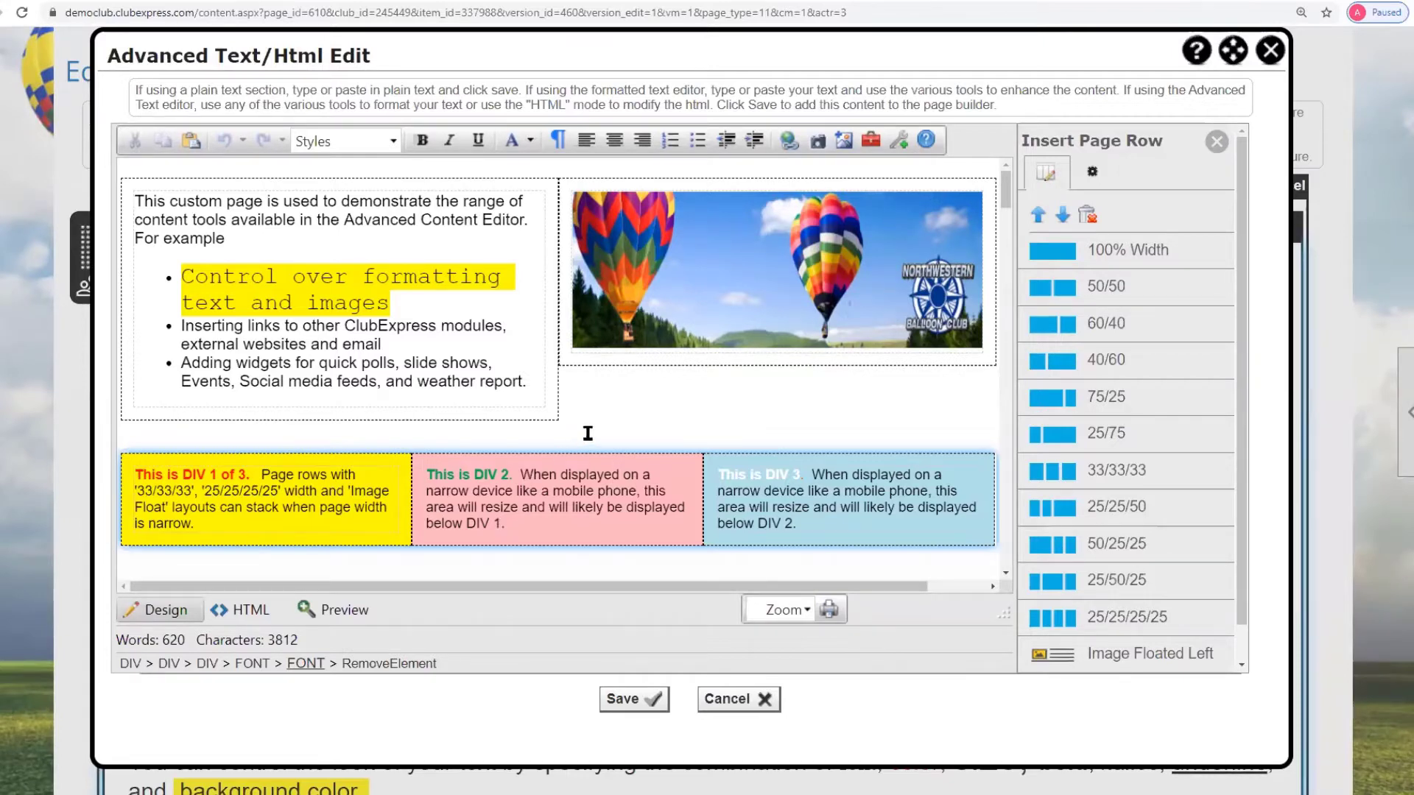
Add a blank line below the introductory row and insert a 40/60 page row there
{"action": "left_click", "coordinate": [585, 433]}
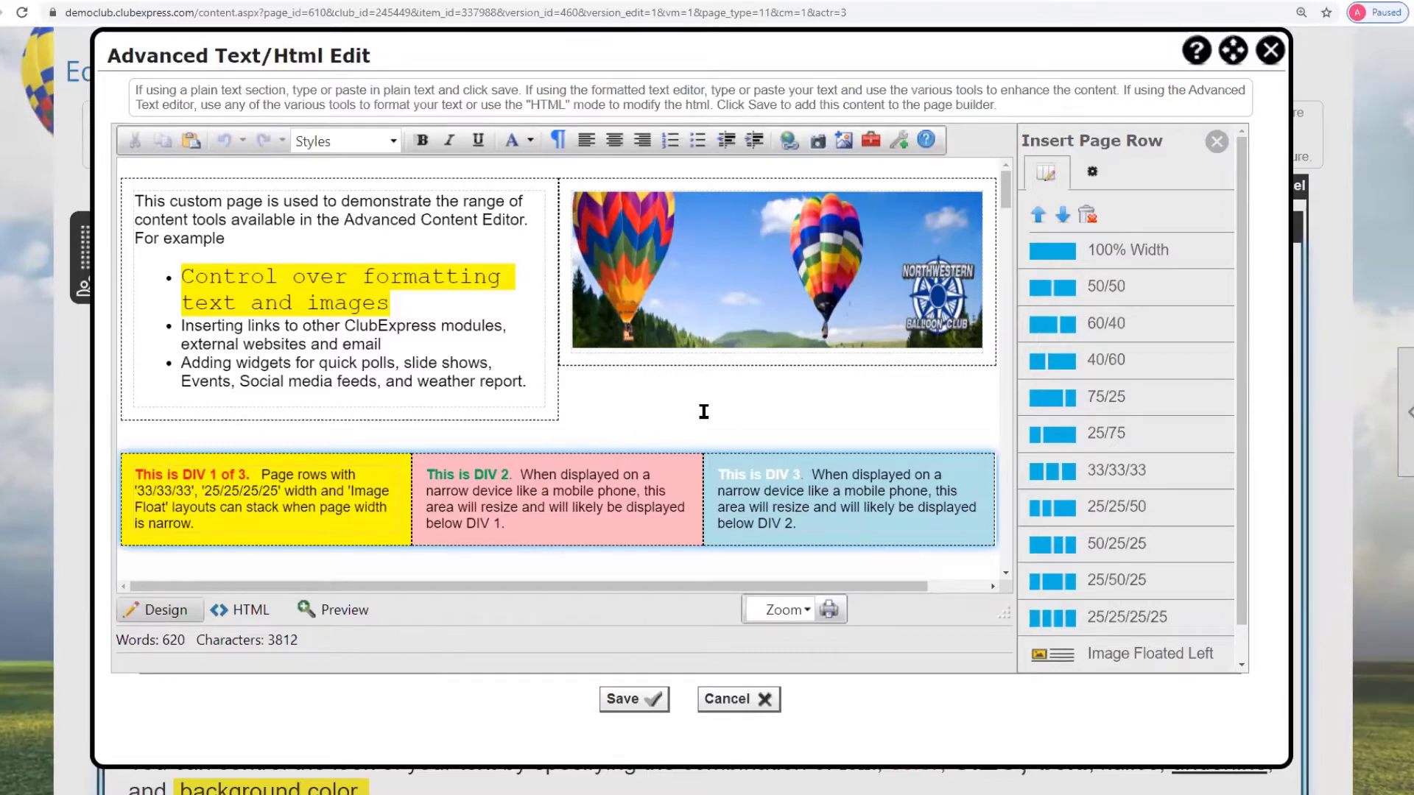
{"action": "key", "text": "Return"}
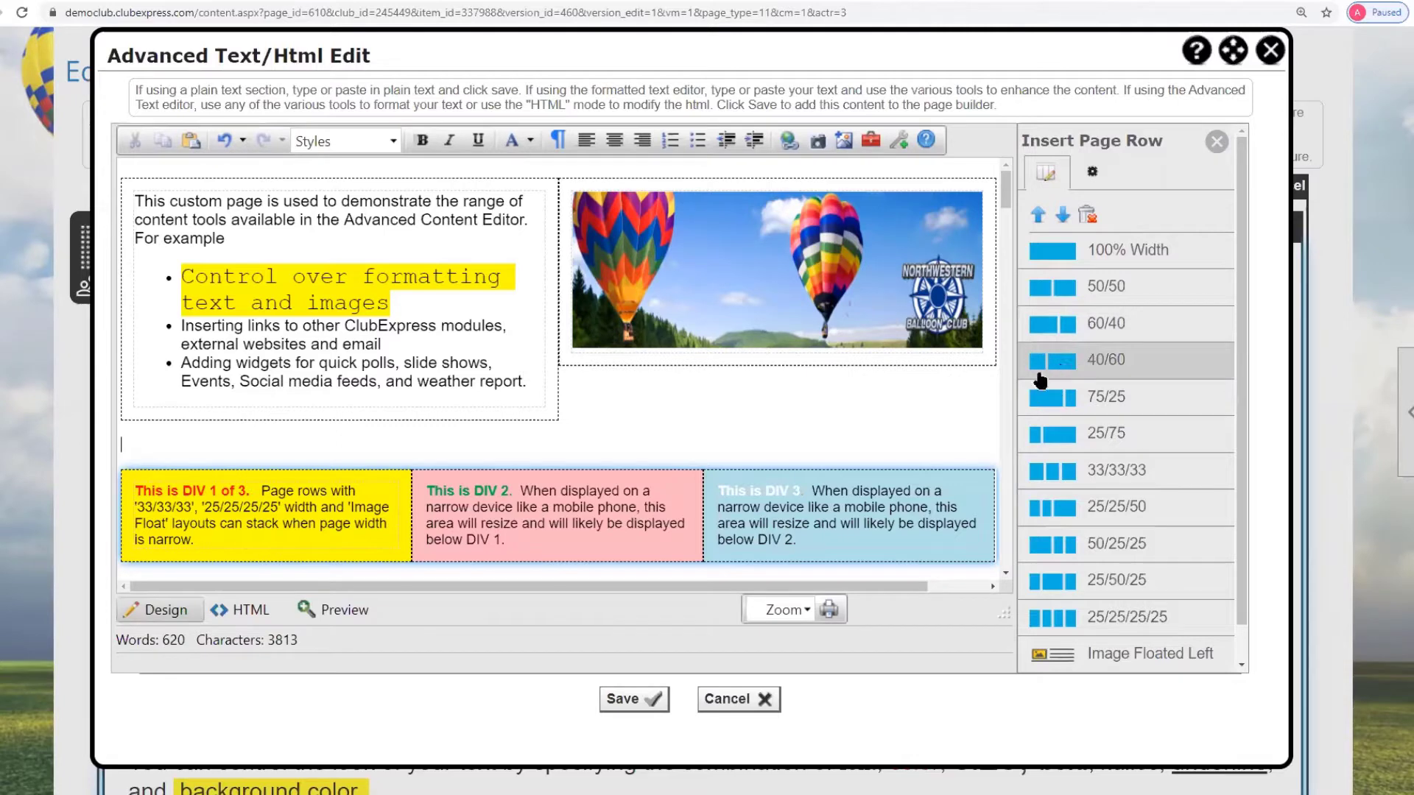
{"action": "left_click", "coordinate": [1090, 366]}
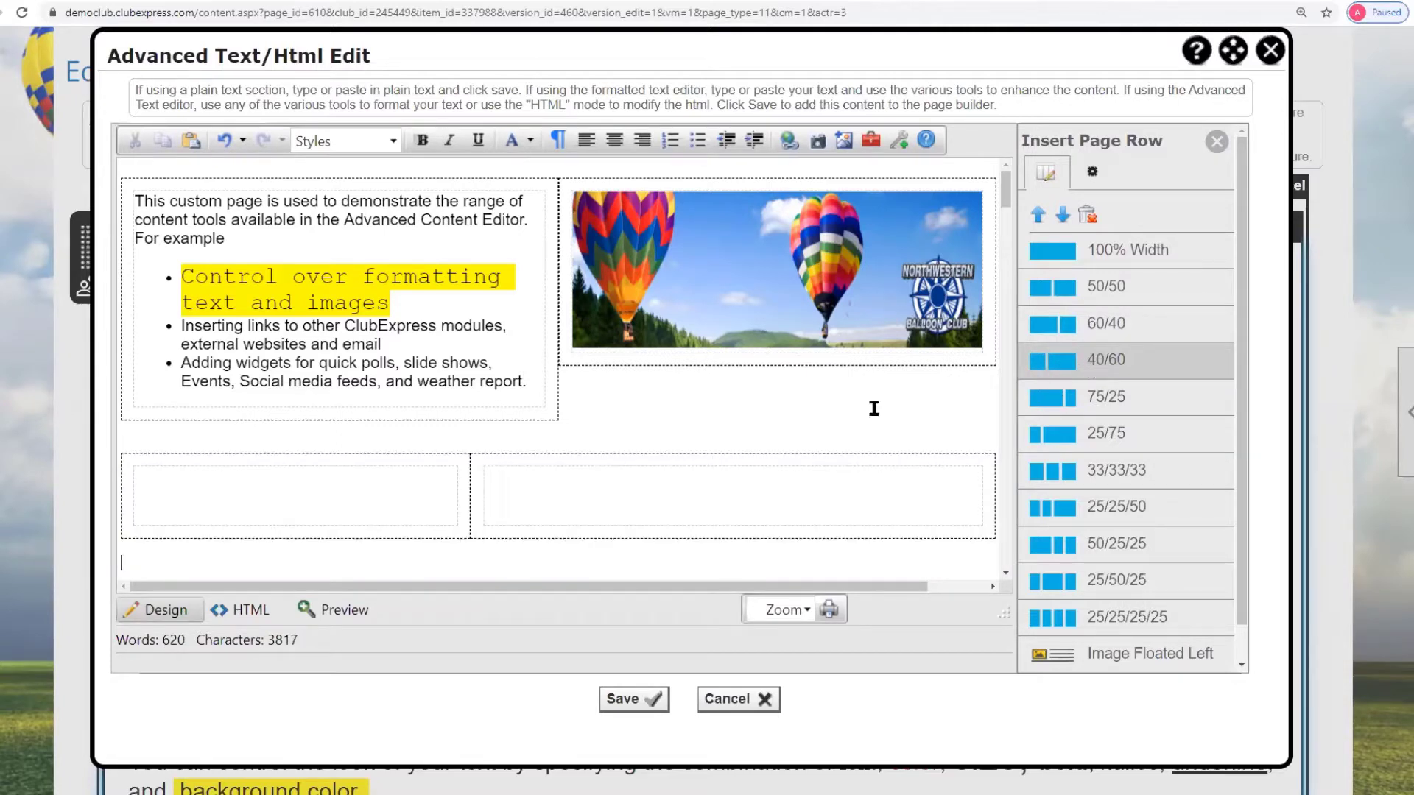
Nest a 33/33/33 row in the 40% cell and a 25/25/25/25 row in the 60% cell of the new row
{"action": "left_click", "coordinate": [167, 475]}
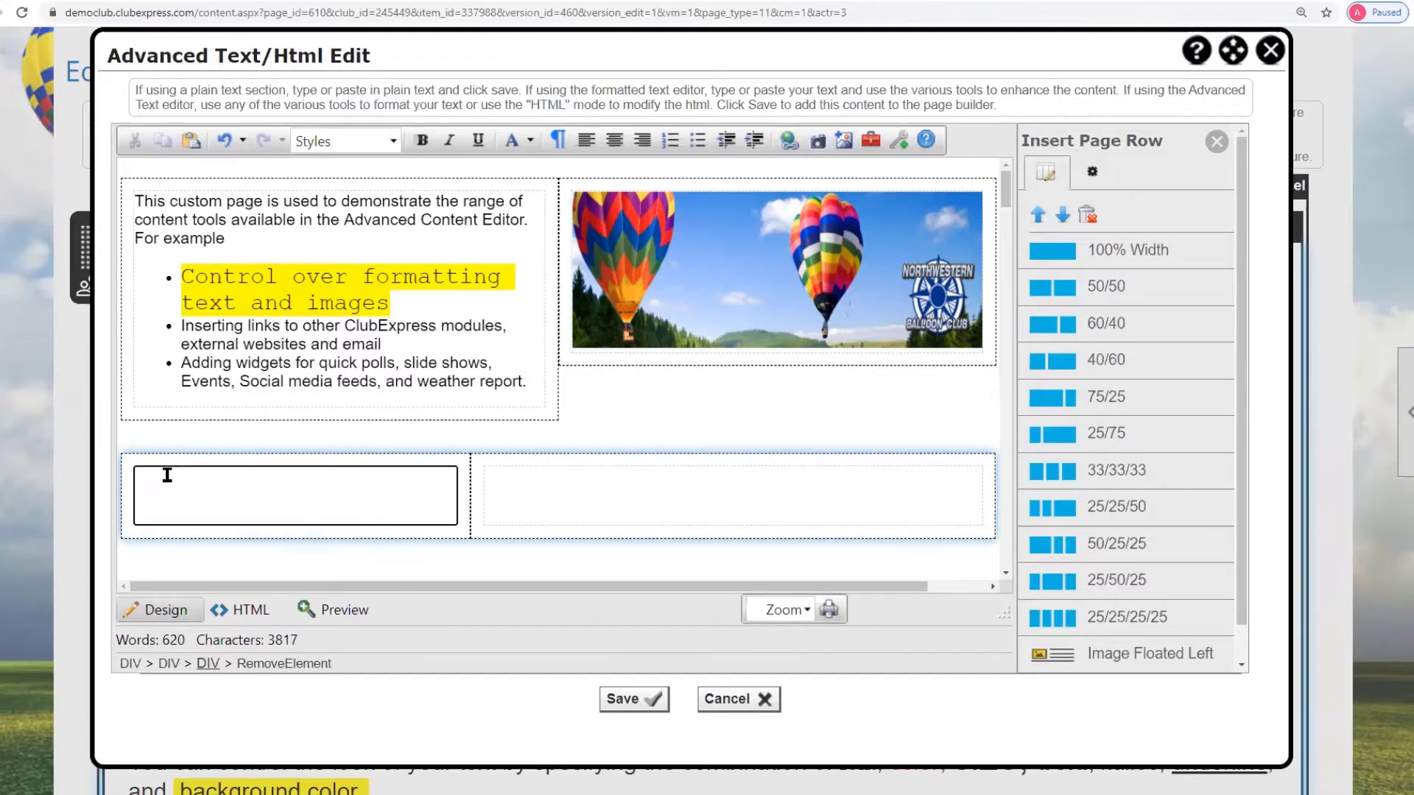
{"action": "left_click", "coordinate": [1062, 485]}
{"action": "left_click", "coordinate": [531, 480]}
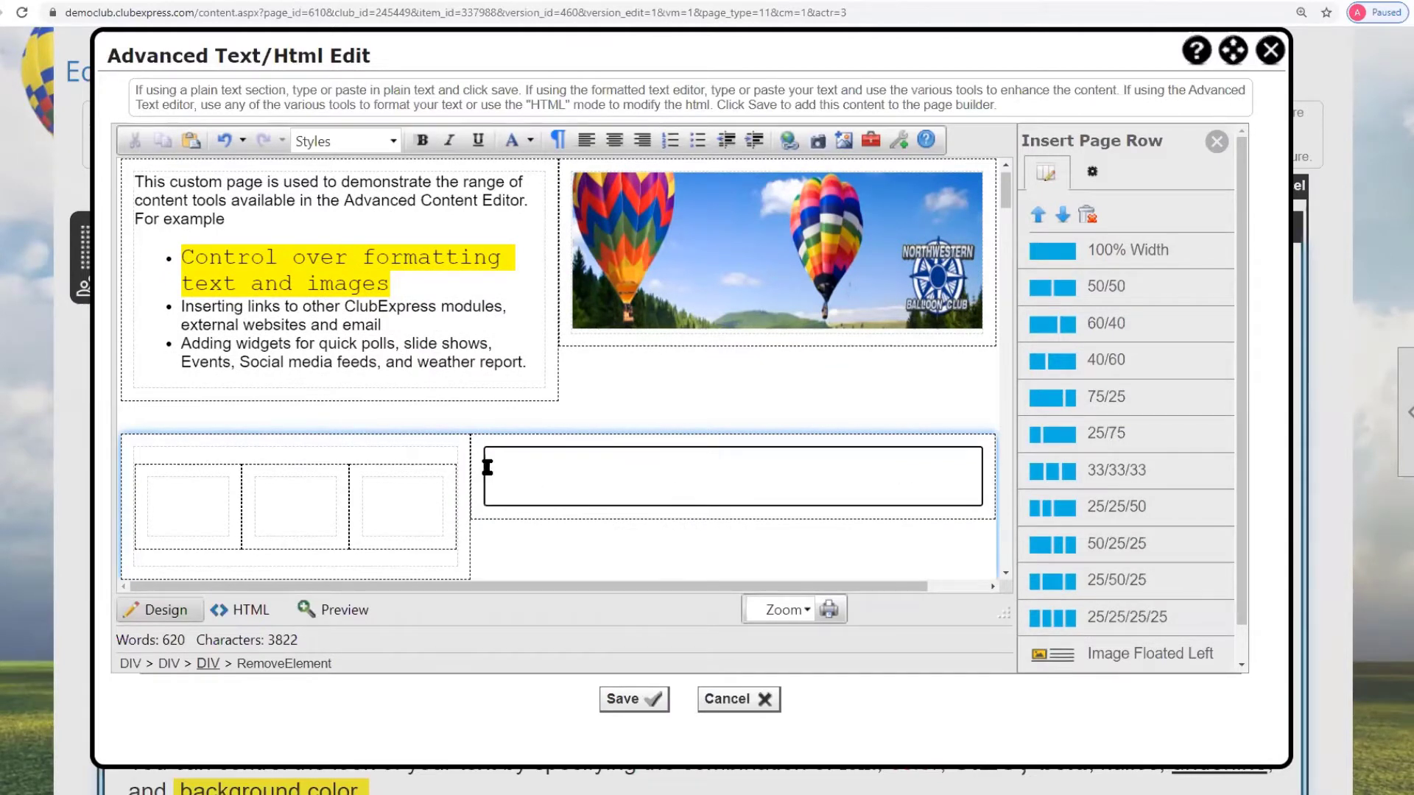
{"action": "left_click", "coordinate": [1053, 618]}
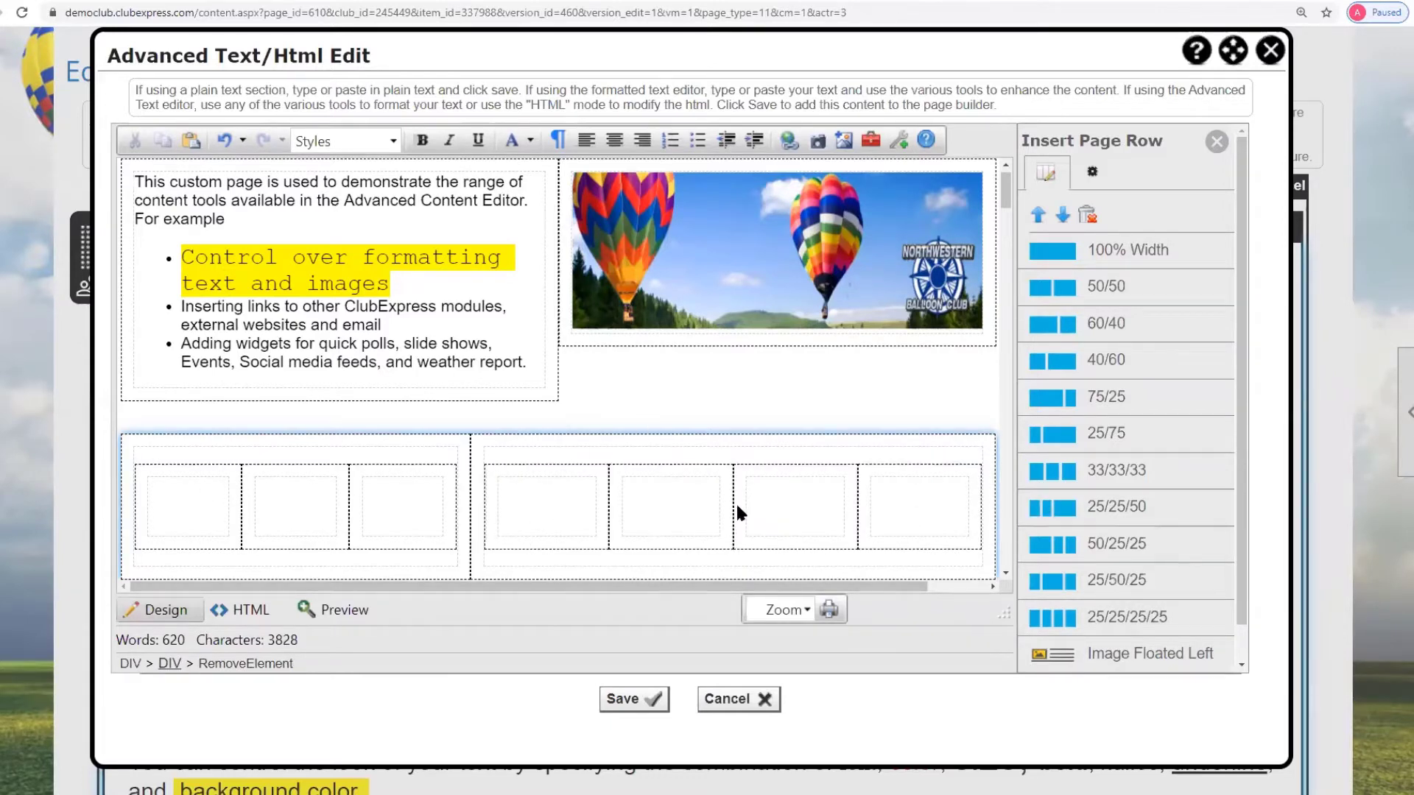
View the widget tools for the first cell of the nested four-column row, close and reopen the toolbox, and show the additional formatting tools
{"action": "left_click", "coordinate": [560, 517]}
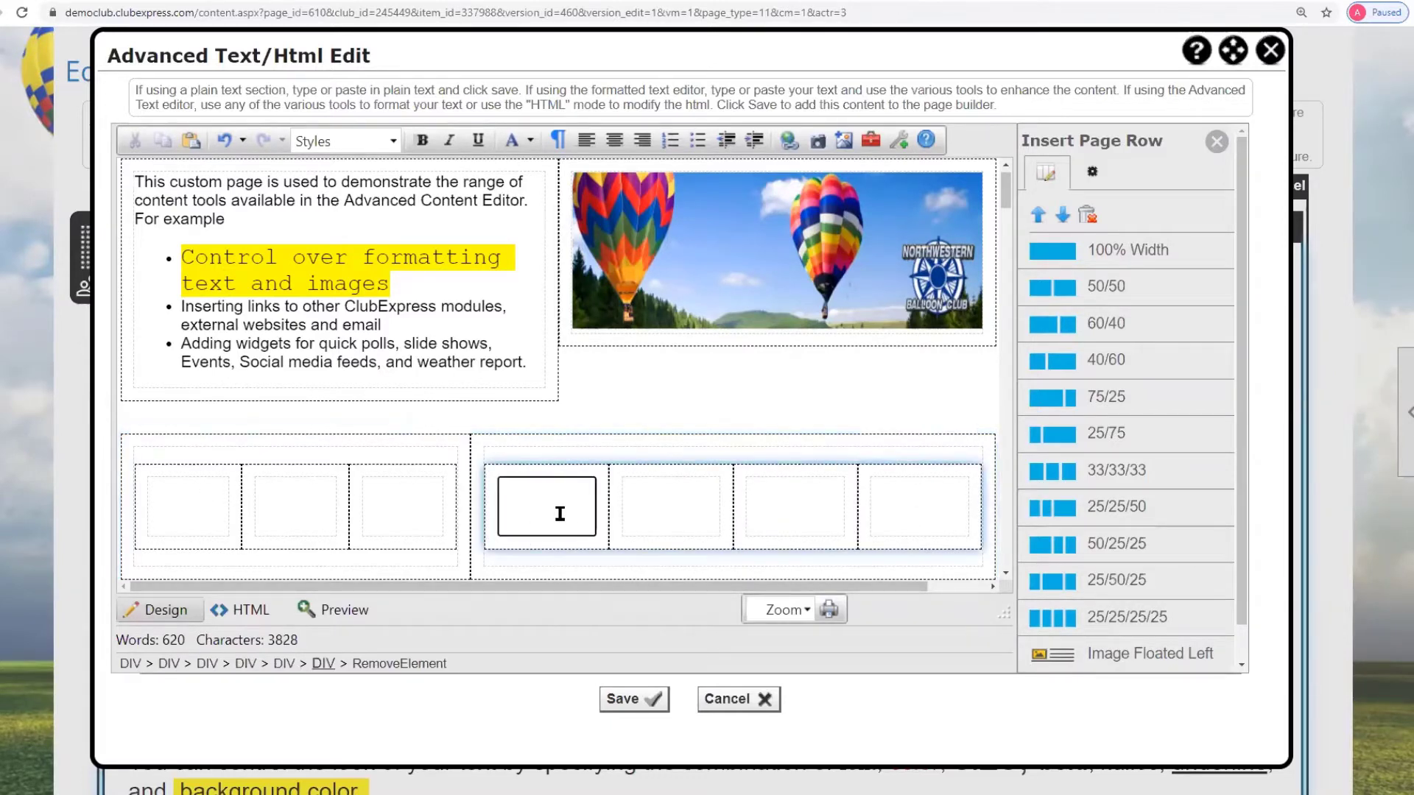
{"action": "left_click", "coordinate": [1092, 172]}
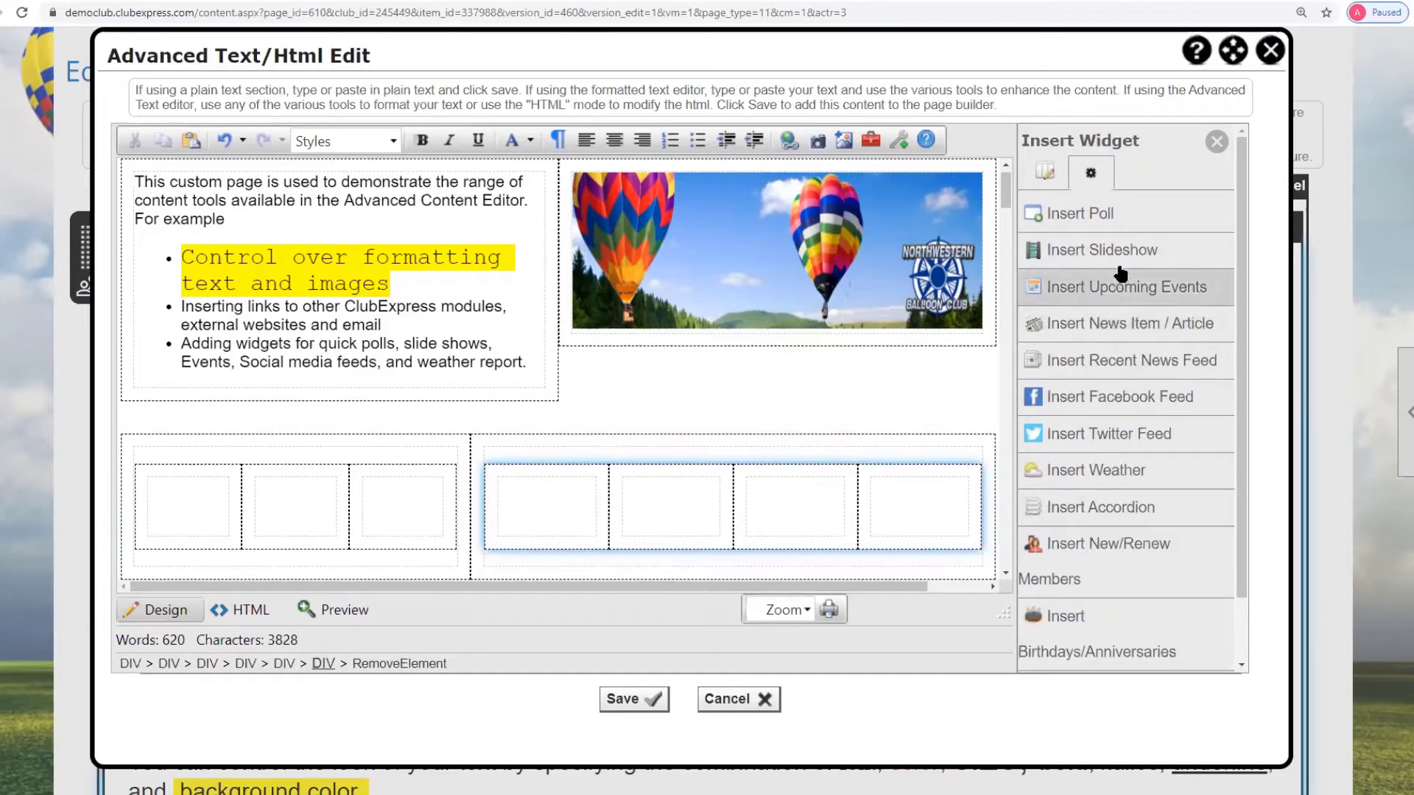
{"action": "left_click", "coordinate": [1216, 142]}
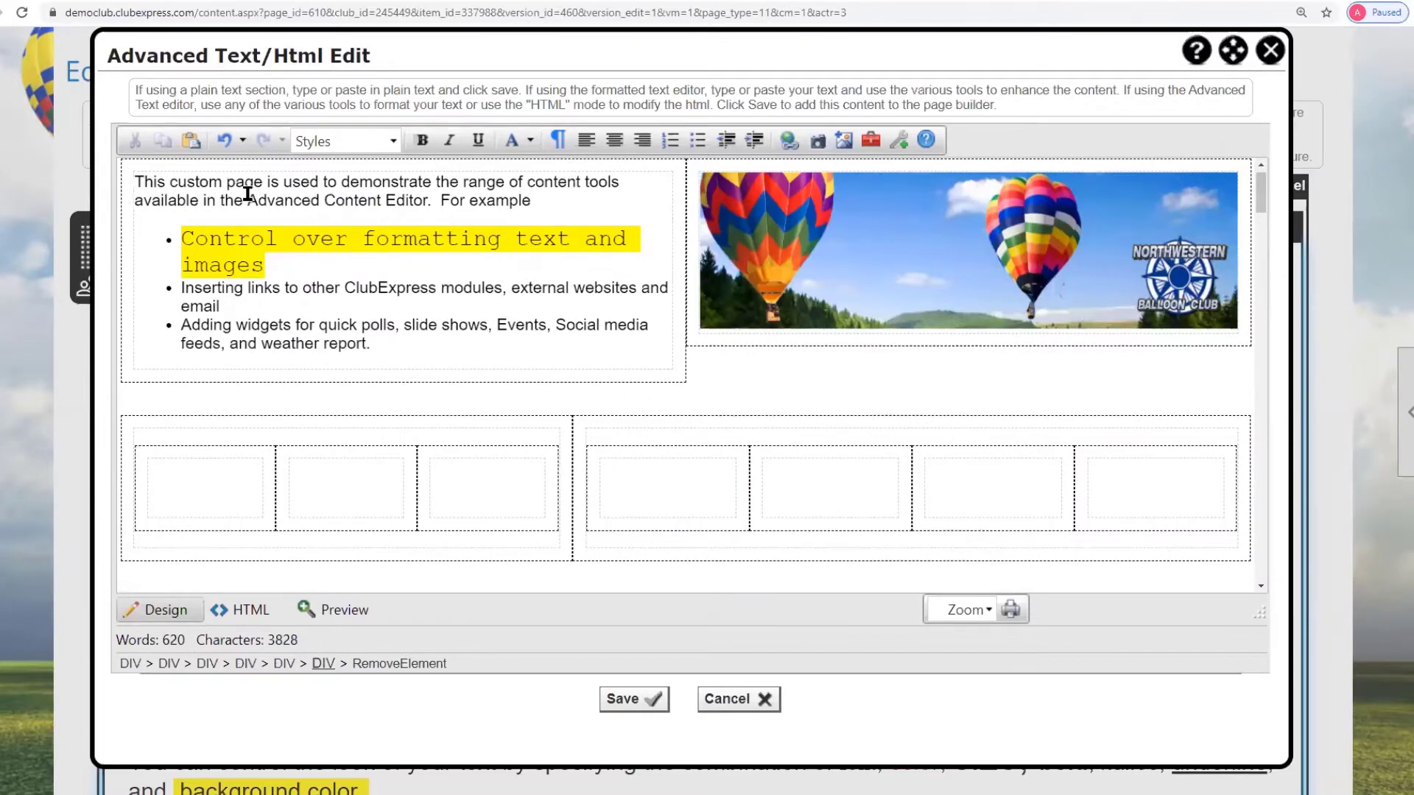
{"action": "left_click", "coordinate": [877, 137]}
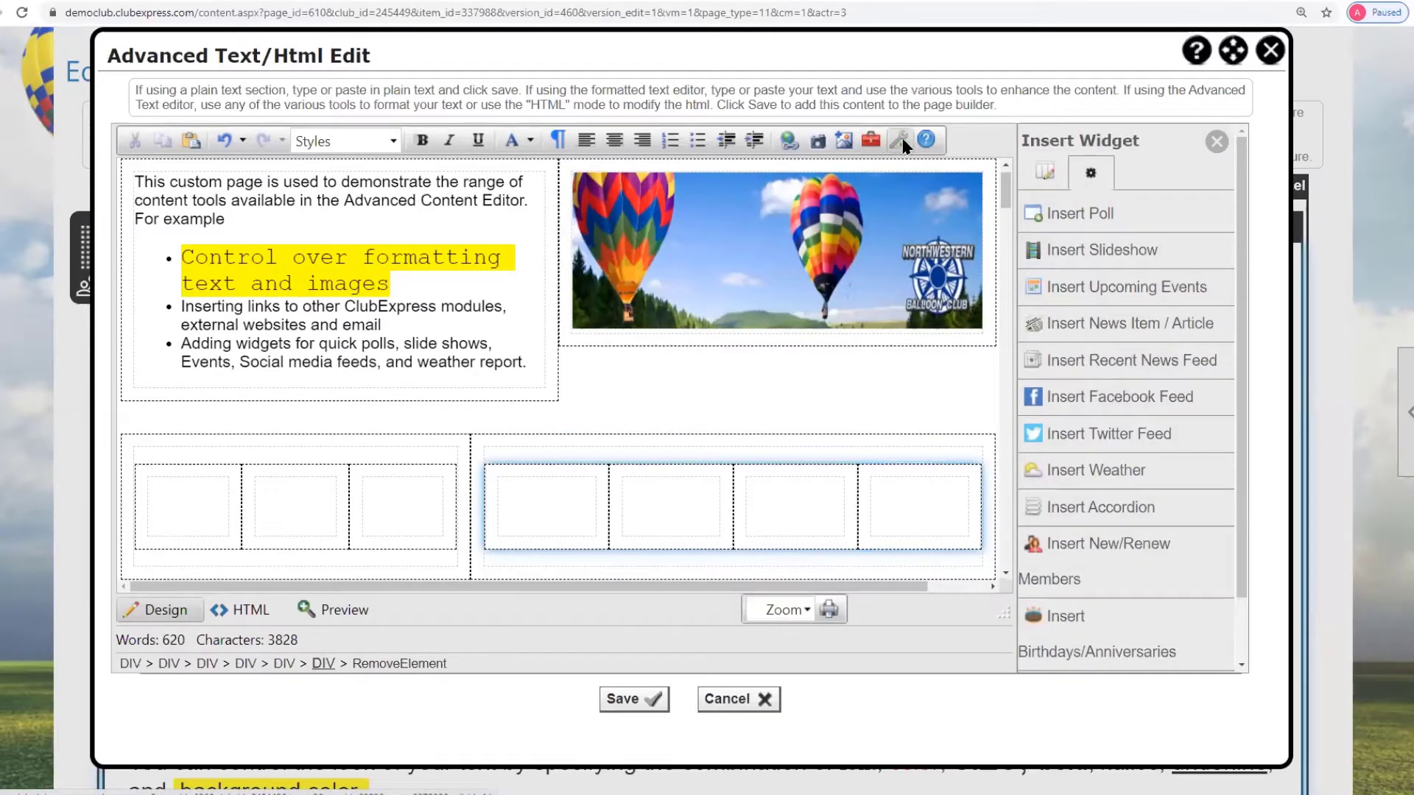
{"action": "left_click", "coordinate": [901, 142]}
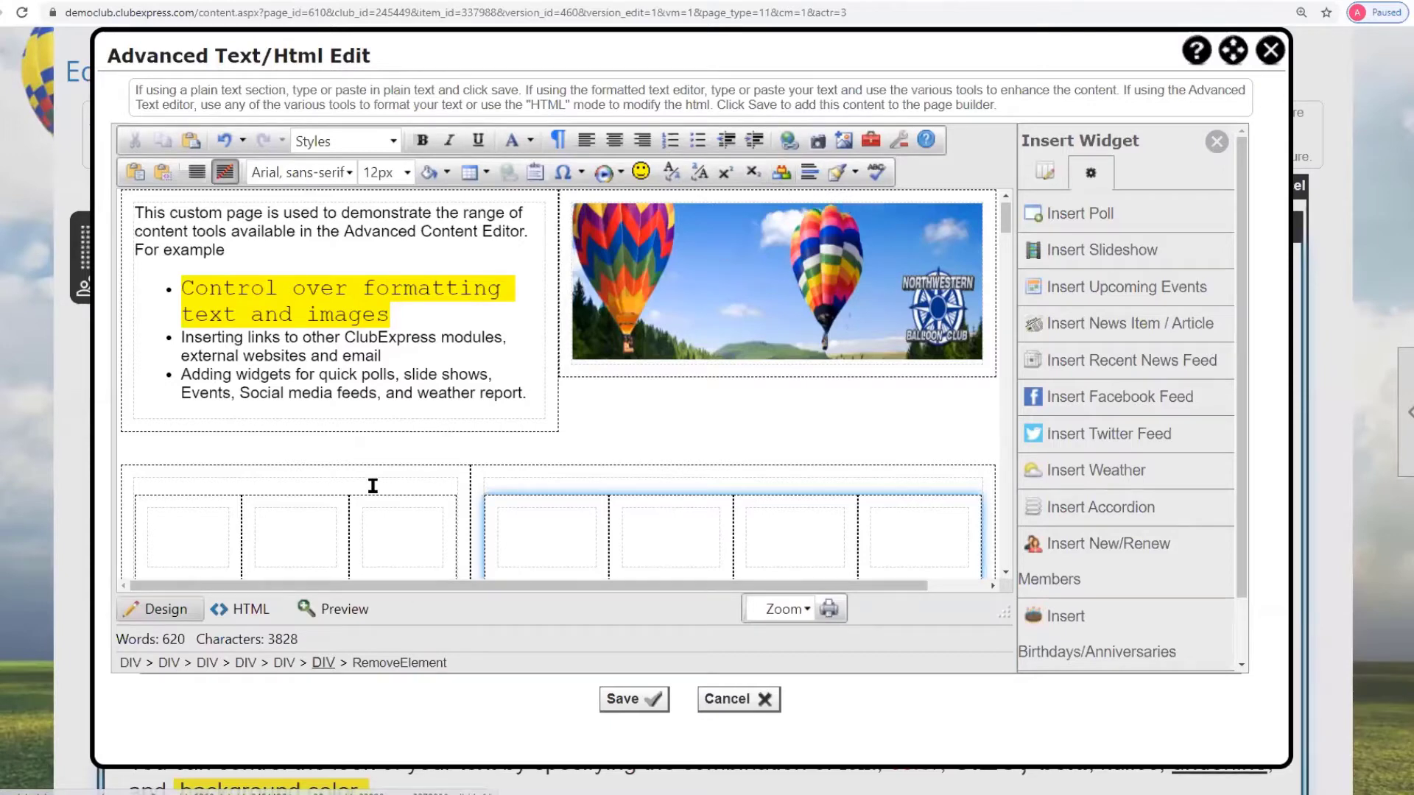
Insert a 25/75 row above the nested three-column row in the 40% cell and request to cancel the page edit
{"action": "left_click", "coordinate": [410, 483]}
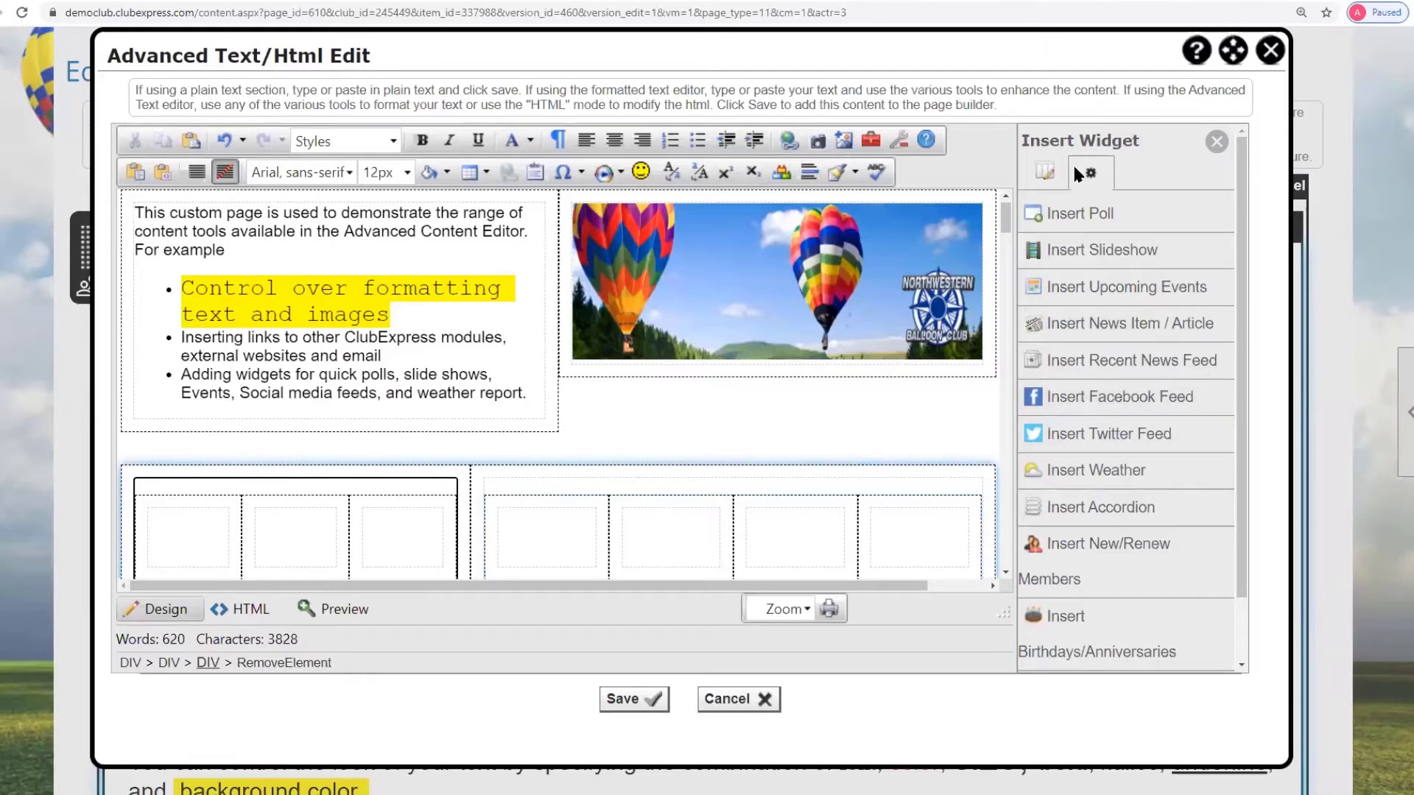
{"action": "left_click", "coordinate": [1055, 171]}
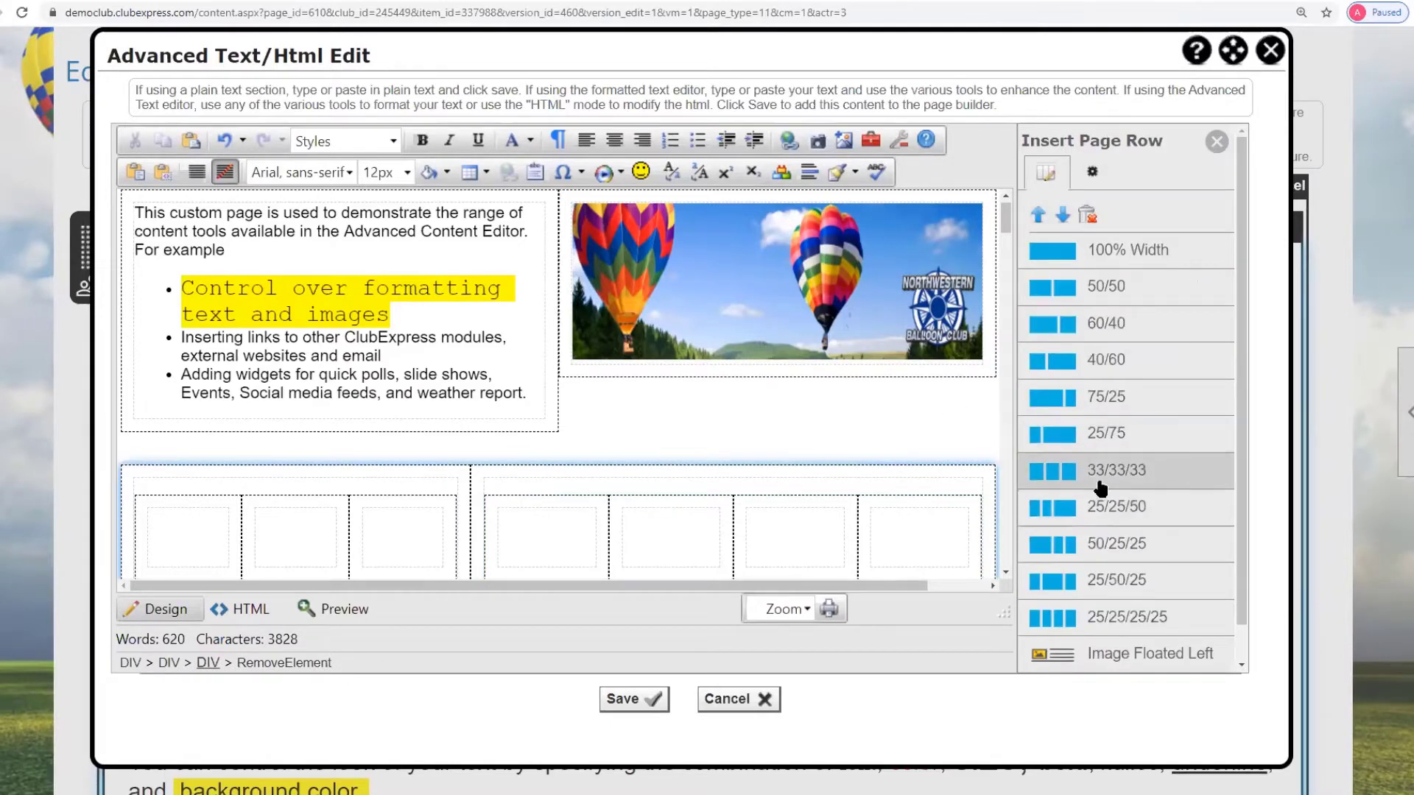
{"action": "left_click", "coordinate": [1097, 434]}
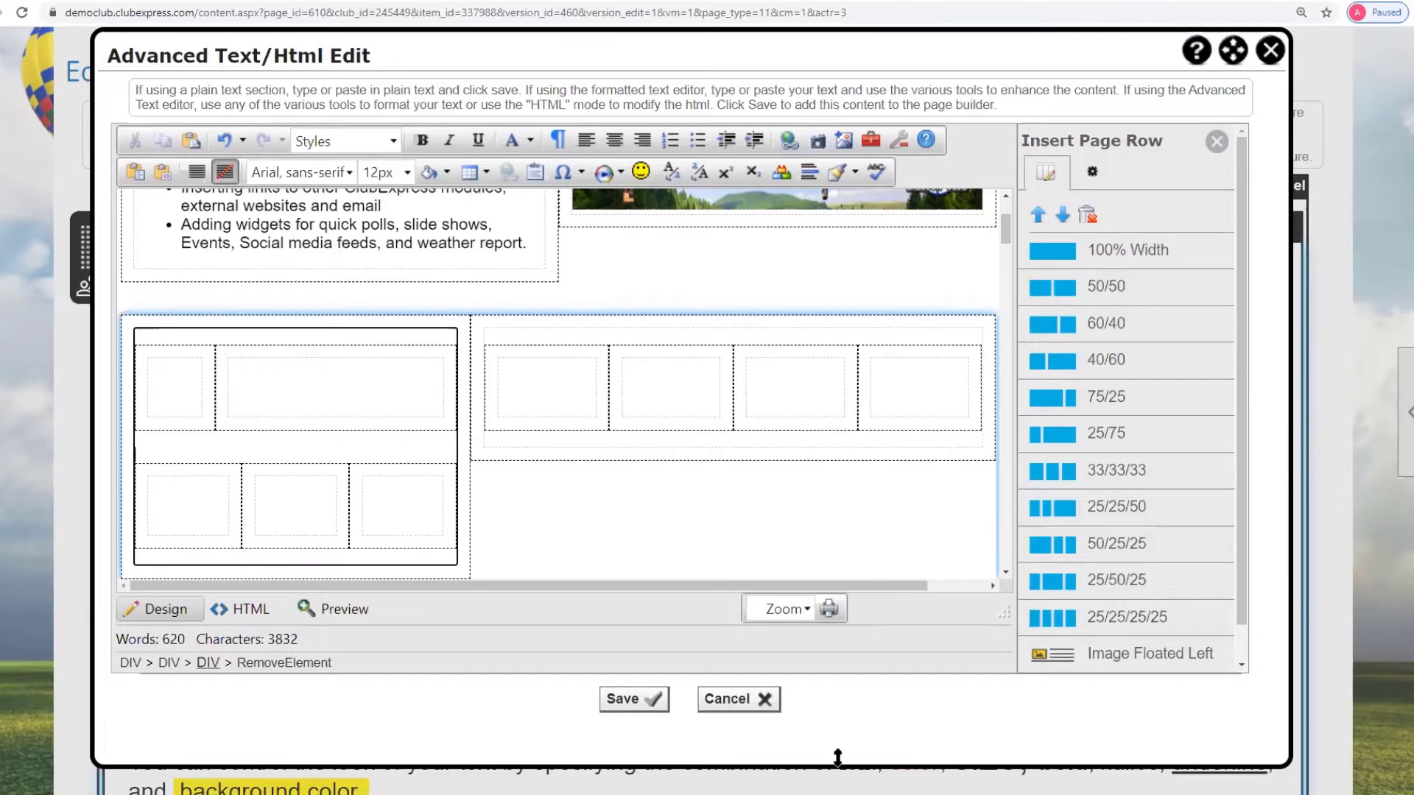
{"action": "left_click", "coordinate": [742, 703]}
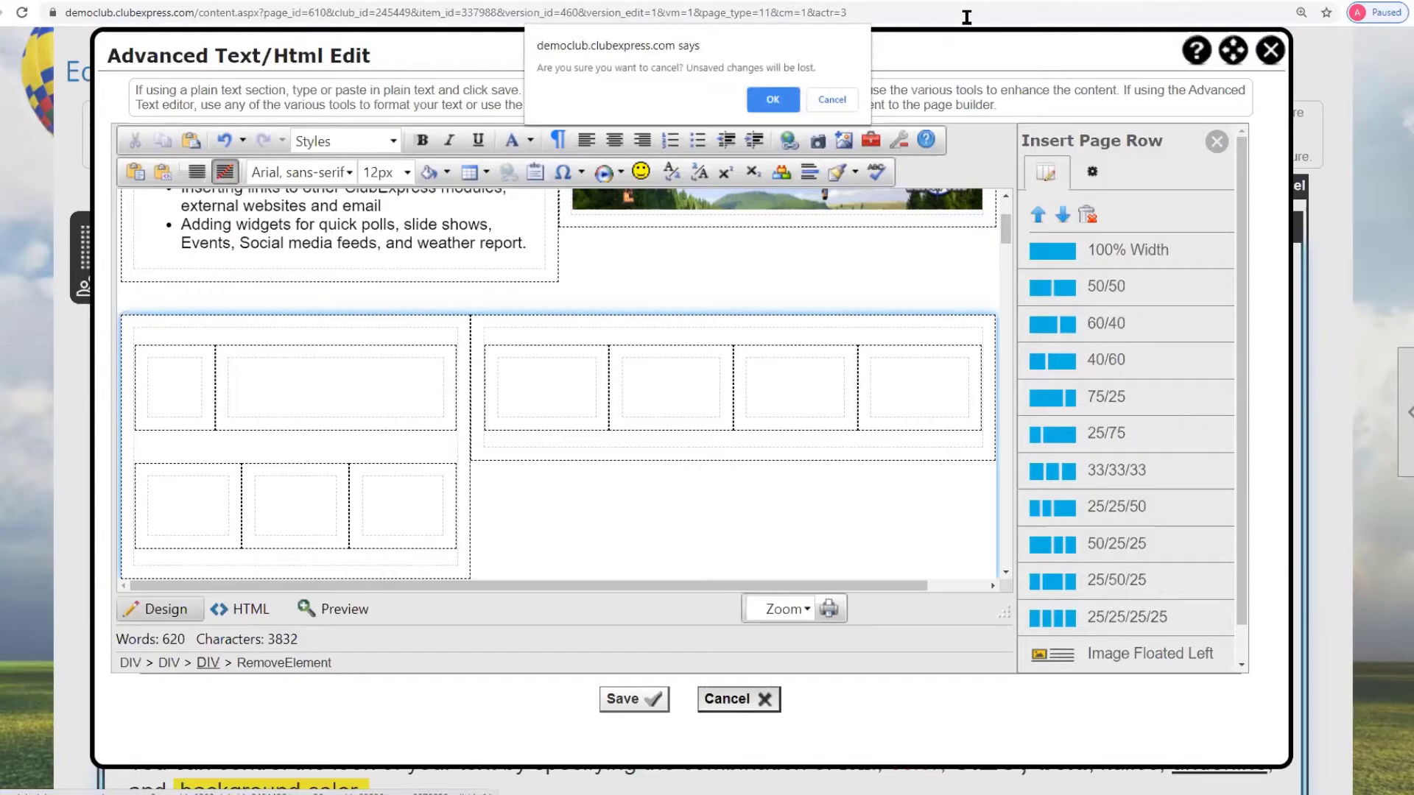
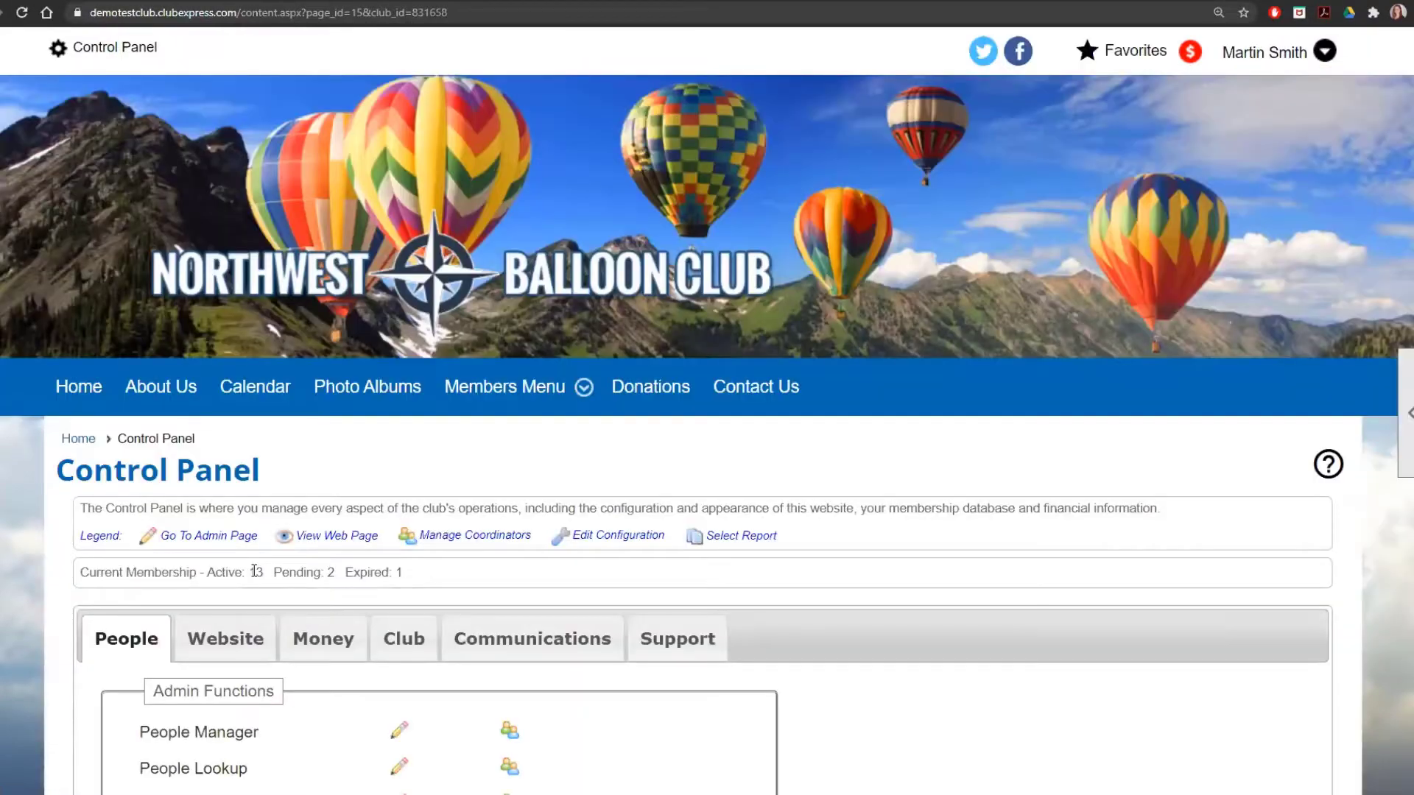
Open the People Manager from the club's Control Panel
{"action": "scroll", "coordinate": [253, 568], "scroll_direction": "down", "scroll_amount": 3}
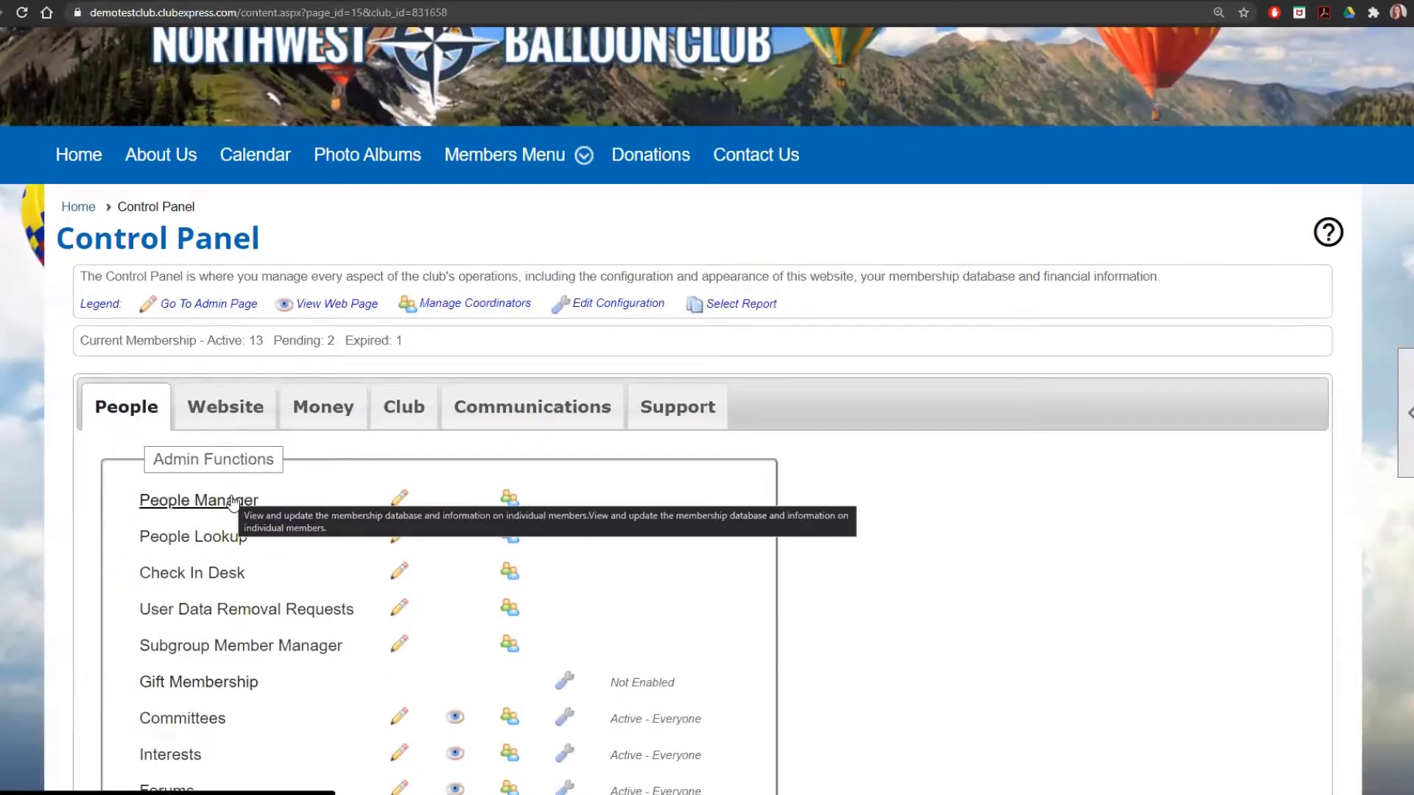
{"action": "left_click", "coordinate": [233, 502]}
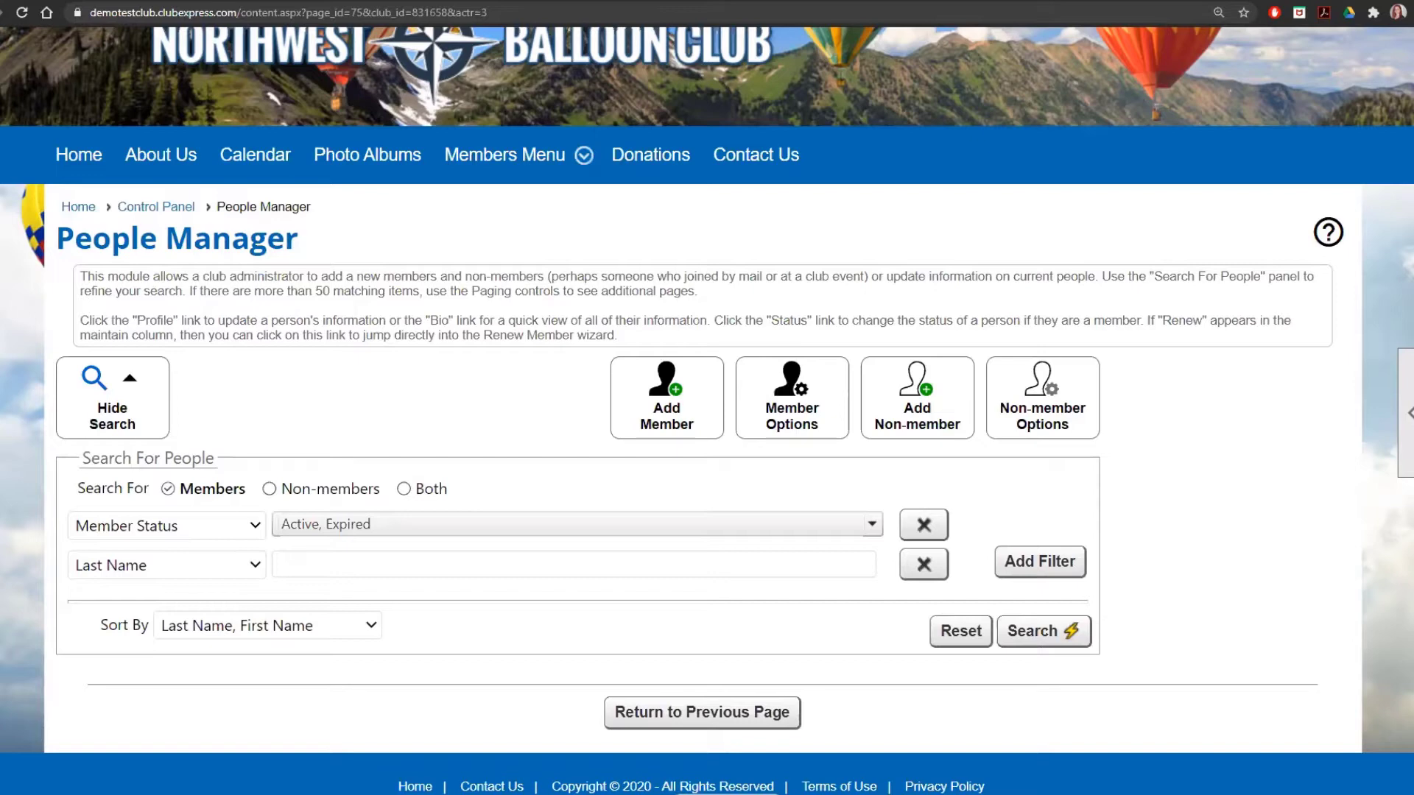
View the first step of the new member sign-up form and return to the People Manager
{"action": "left_click", "coordinate": [683, 440]}
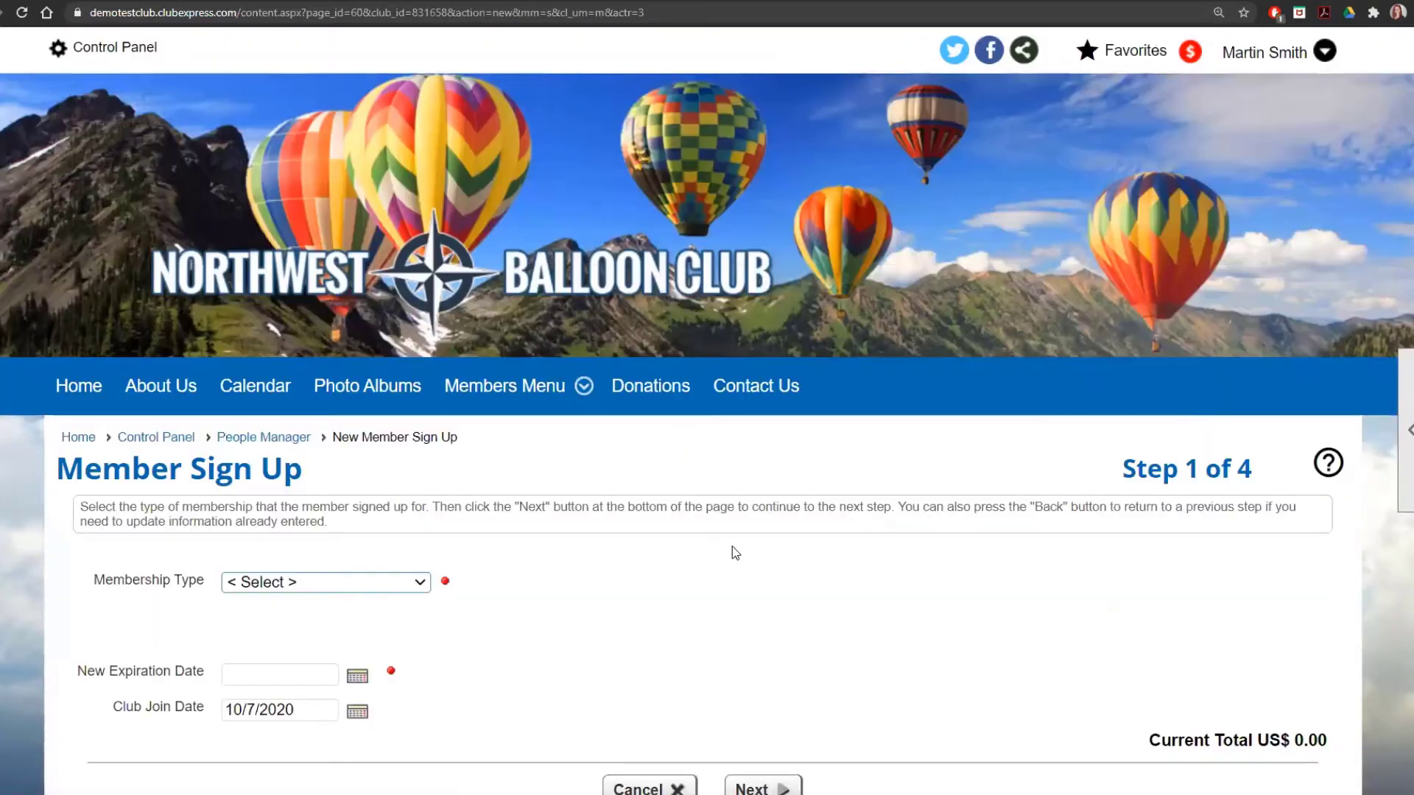
{"action": "scroll", "coordinate": [732, 547], "scroll_direction": "down", "scroll_amount": 3}
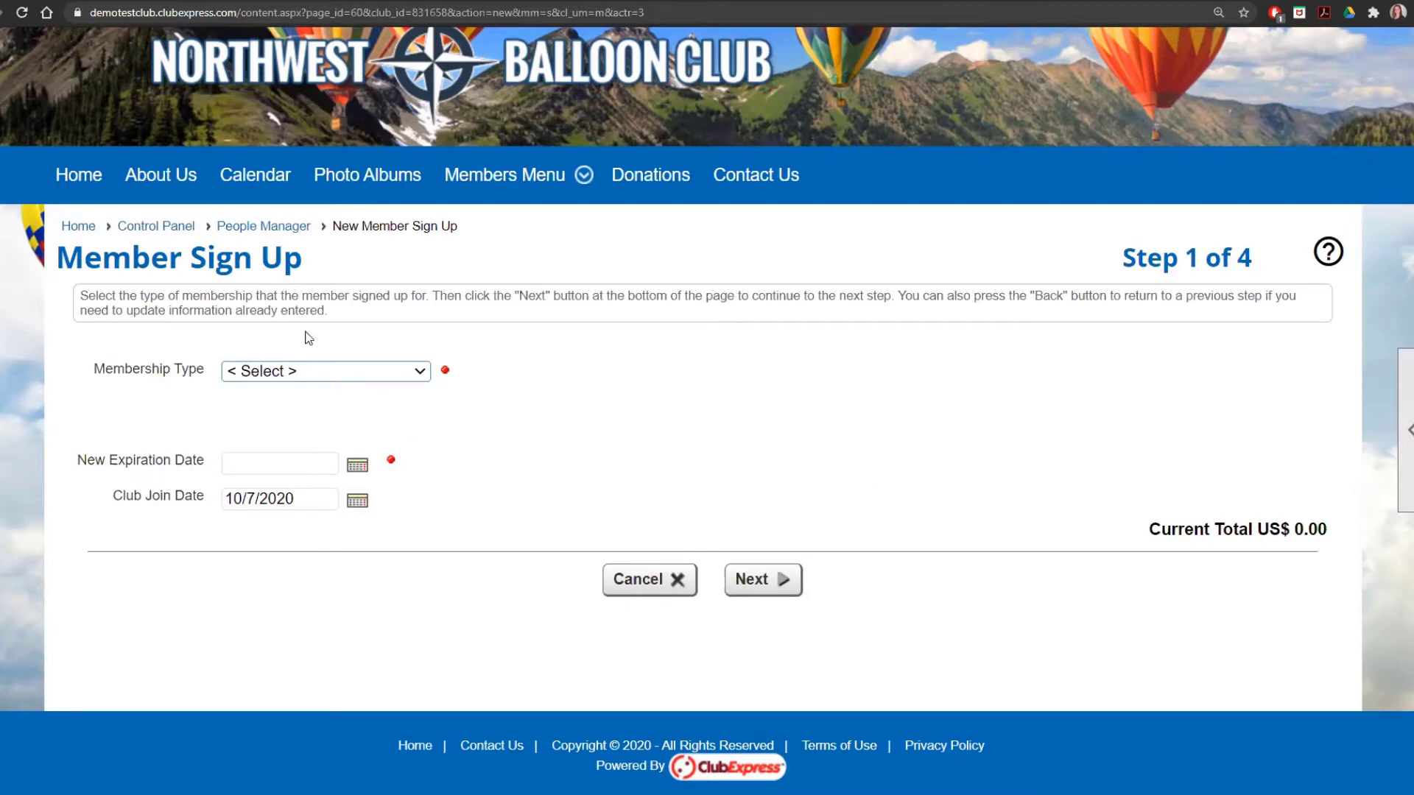
{"action": "left_click", "coordinate": [294, 233]}
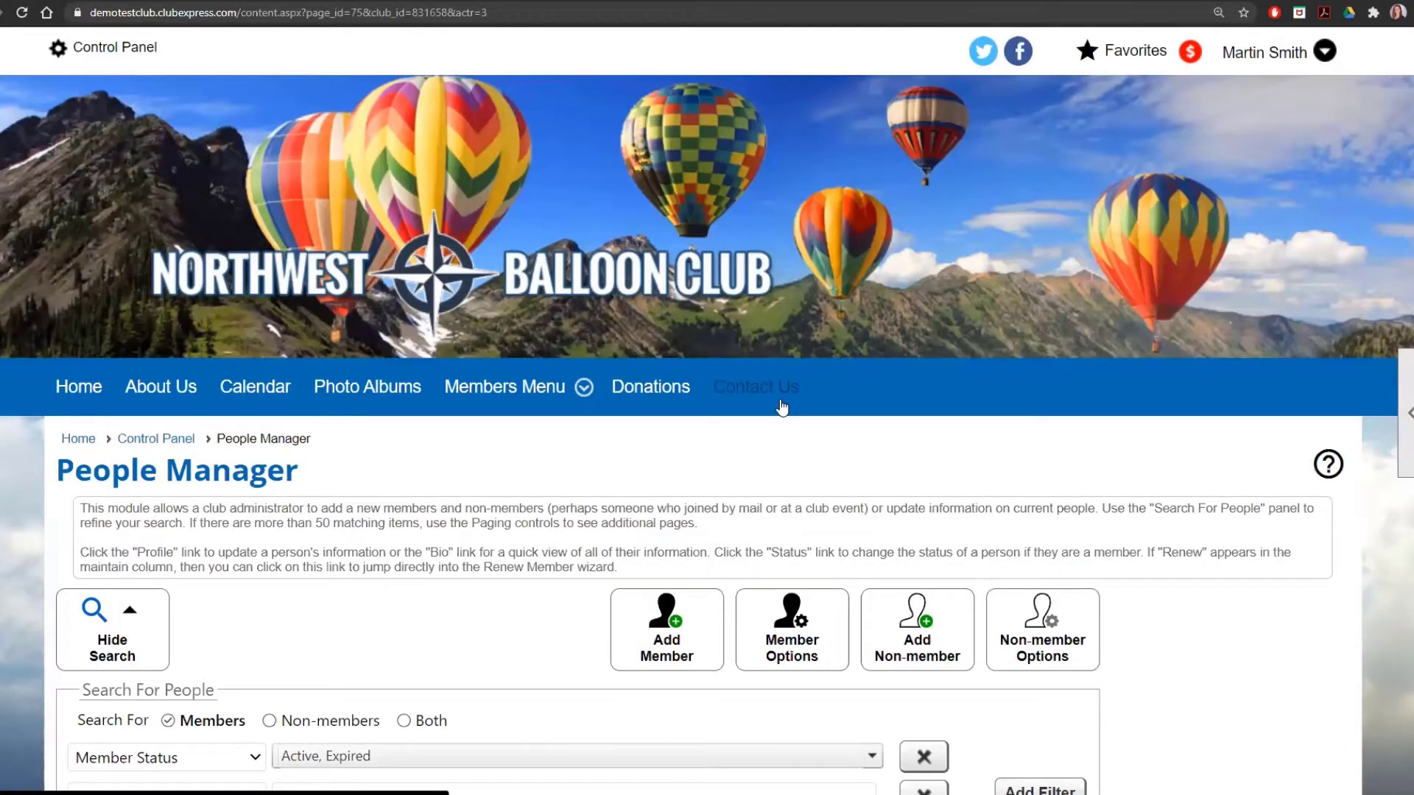
View the member Level Changes options, choosing Change a Tertiary Member to Secondary, and close the dialogs after viewing the member selector
{"action": "scroll", "coordinate": [875, 558], "scroll_direction": "down", "scroll_amount": 3}
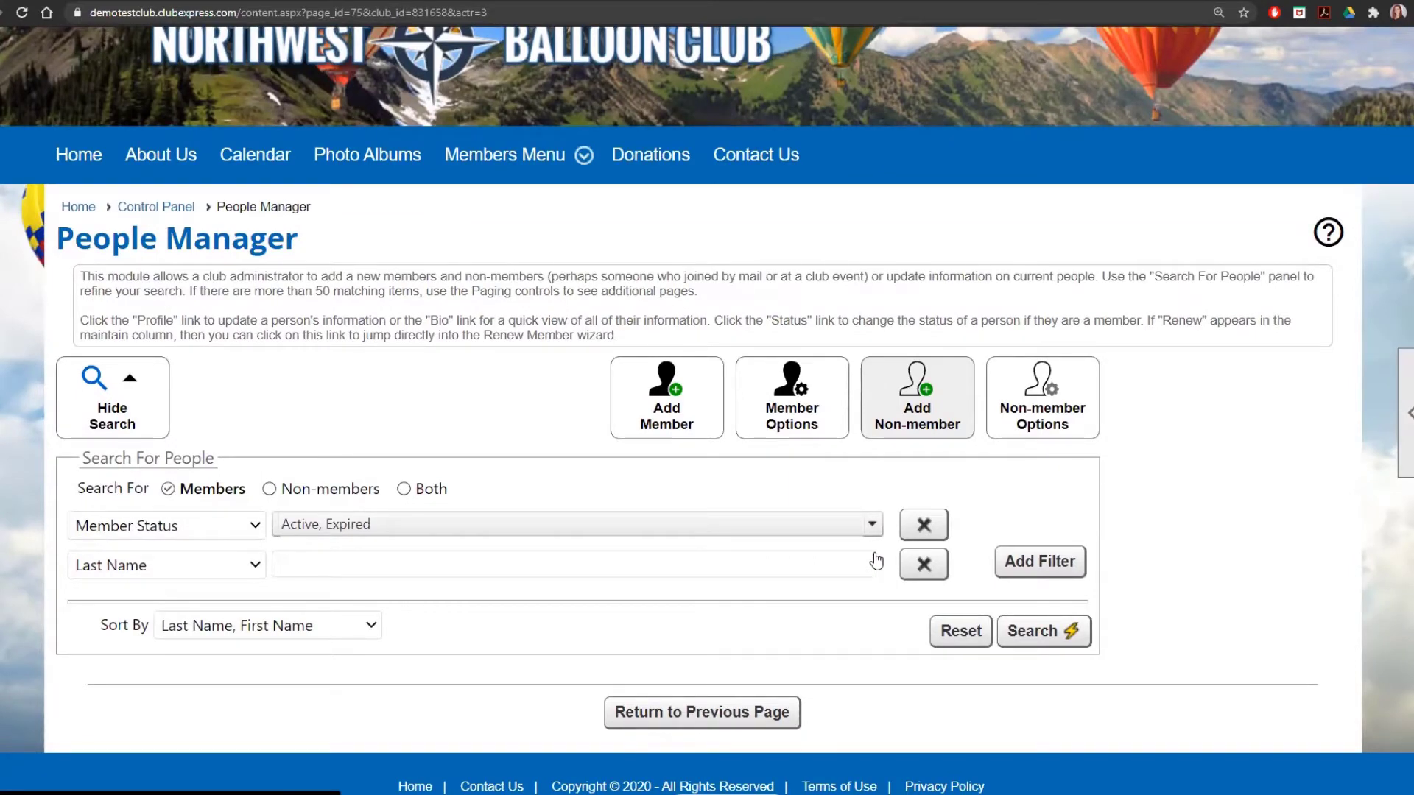
{"action": "left_click", "coordinate": [834, 436]}
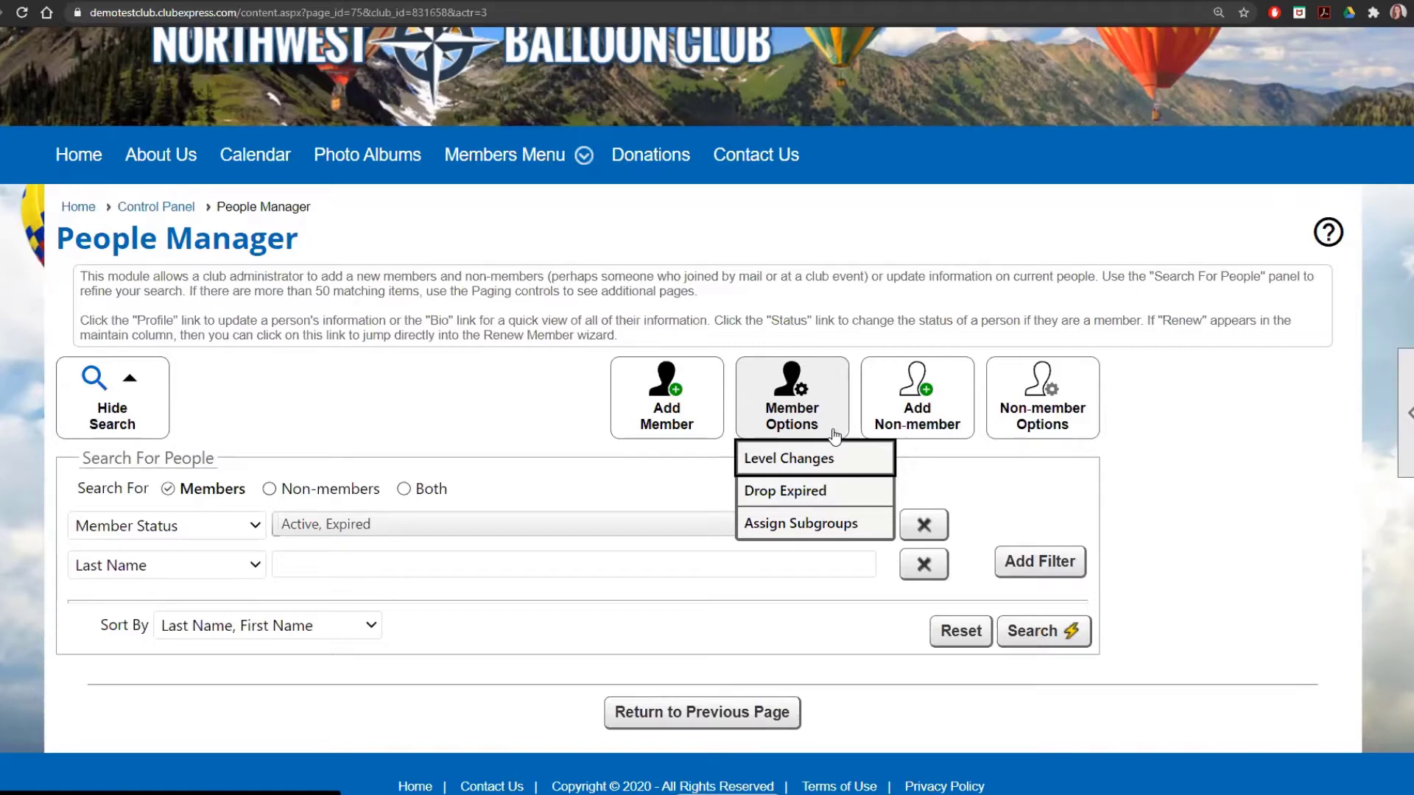
{"action": "left_click", "coordinate": [847, 458]}
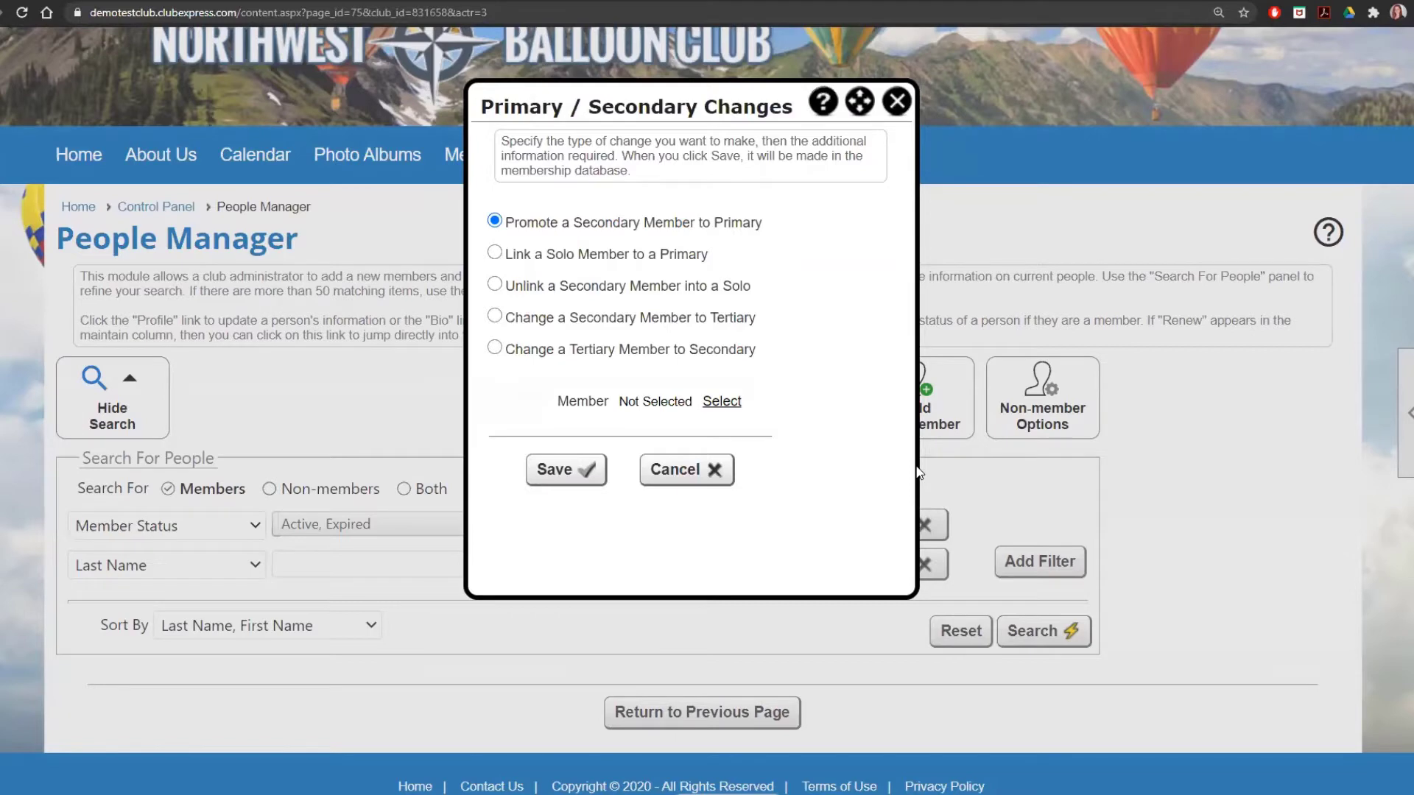
{"action": "left_click", "coordinate": [647, 351]}
{"action": "left_click", "coordinate": [732, 403]}
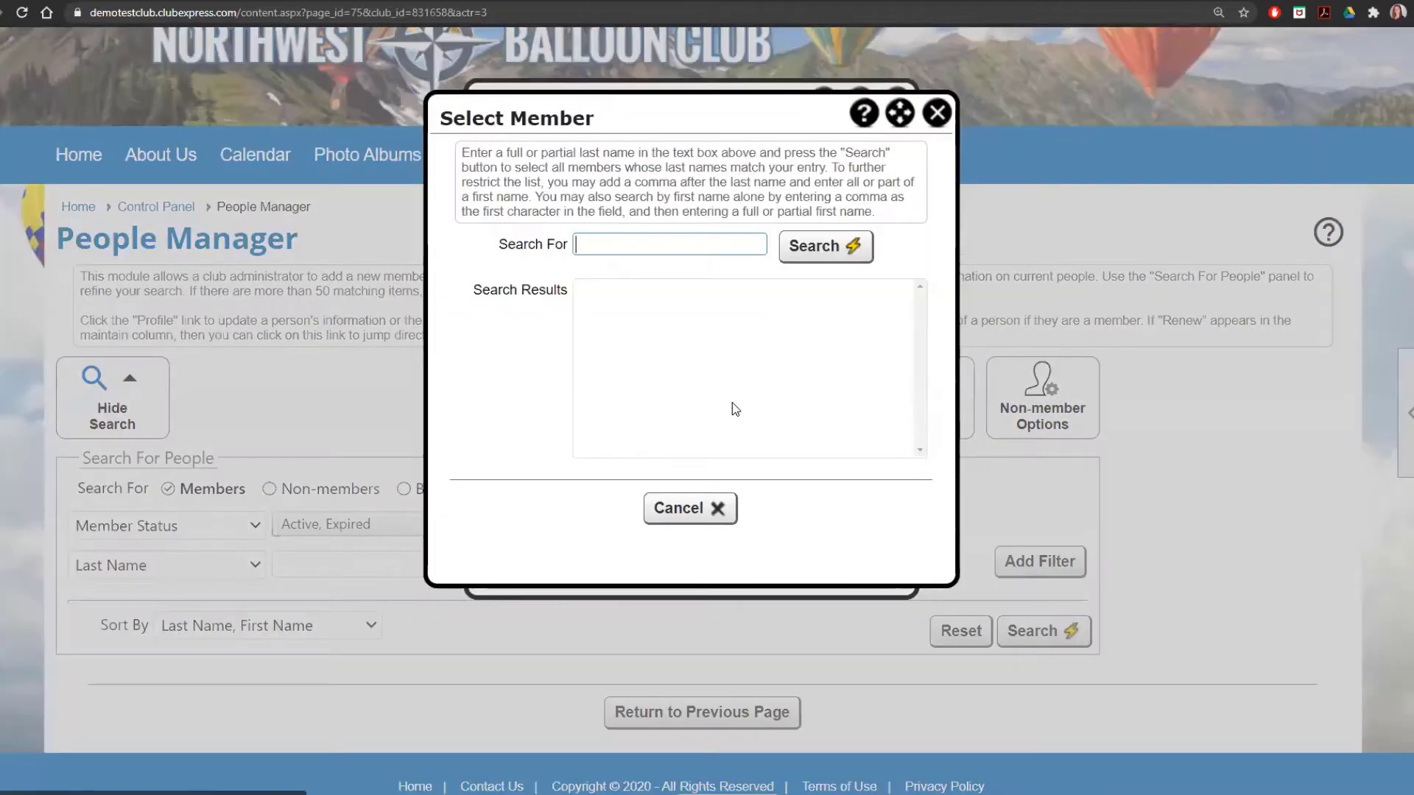
{"action": "left_click", "coordinate": [935, 116]}
{"action": "left_click", "coordinate": [897, 103]}
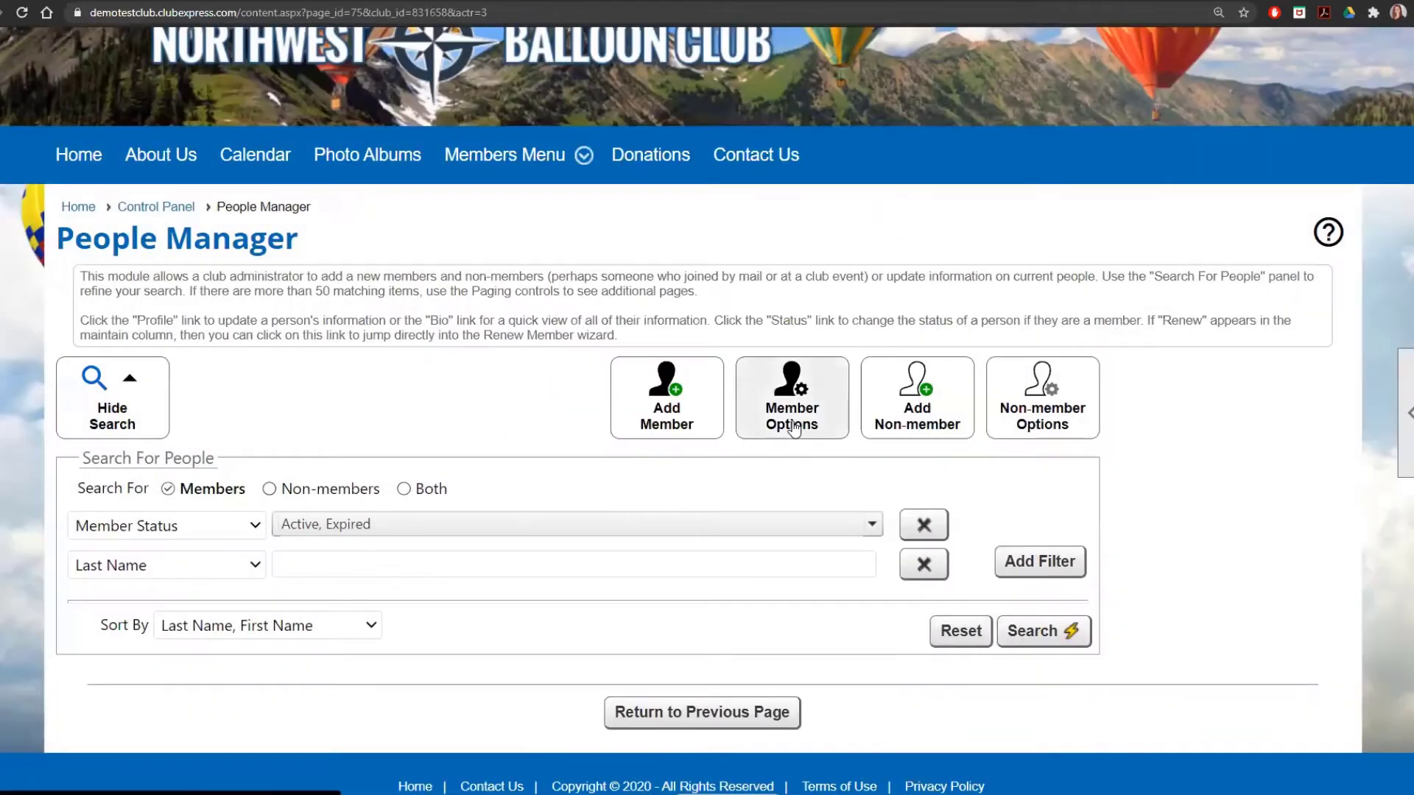
View the Drop Expired member option and close its dialog without dropping anyone
{"action": "left_click", "coordinate": [792, 416]}
{"action": "left_click", "coordinate": [817, 490]}
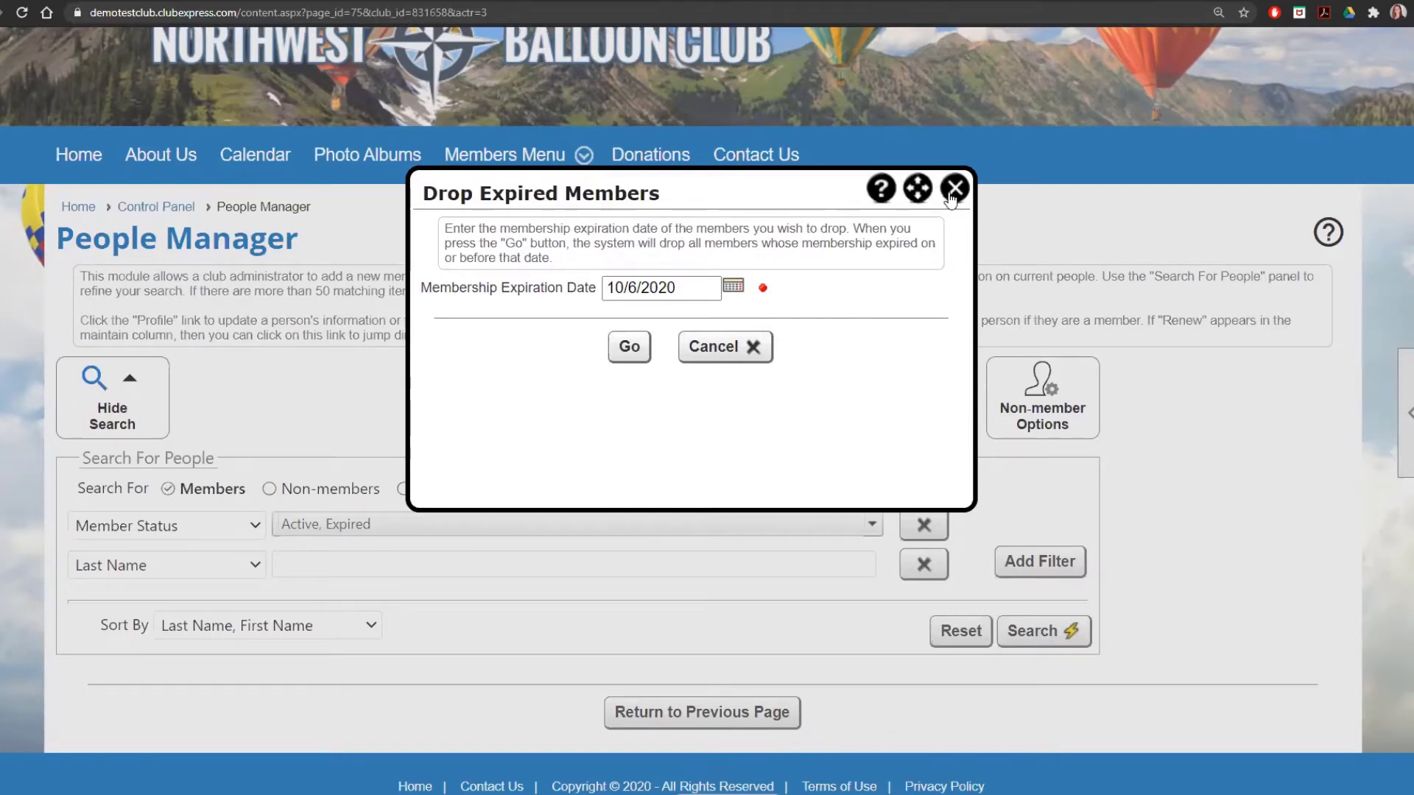
{"action": "left_click", "coordinate": [954, 189]}
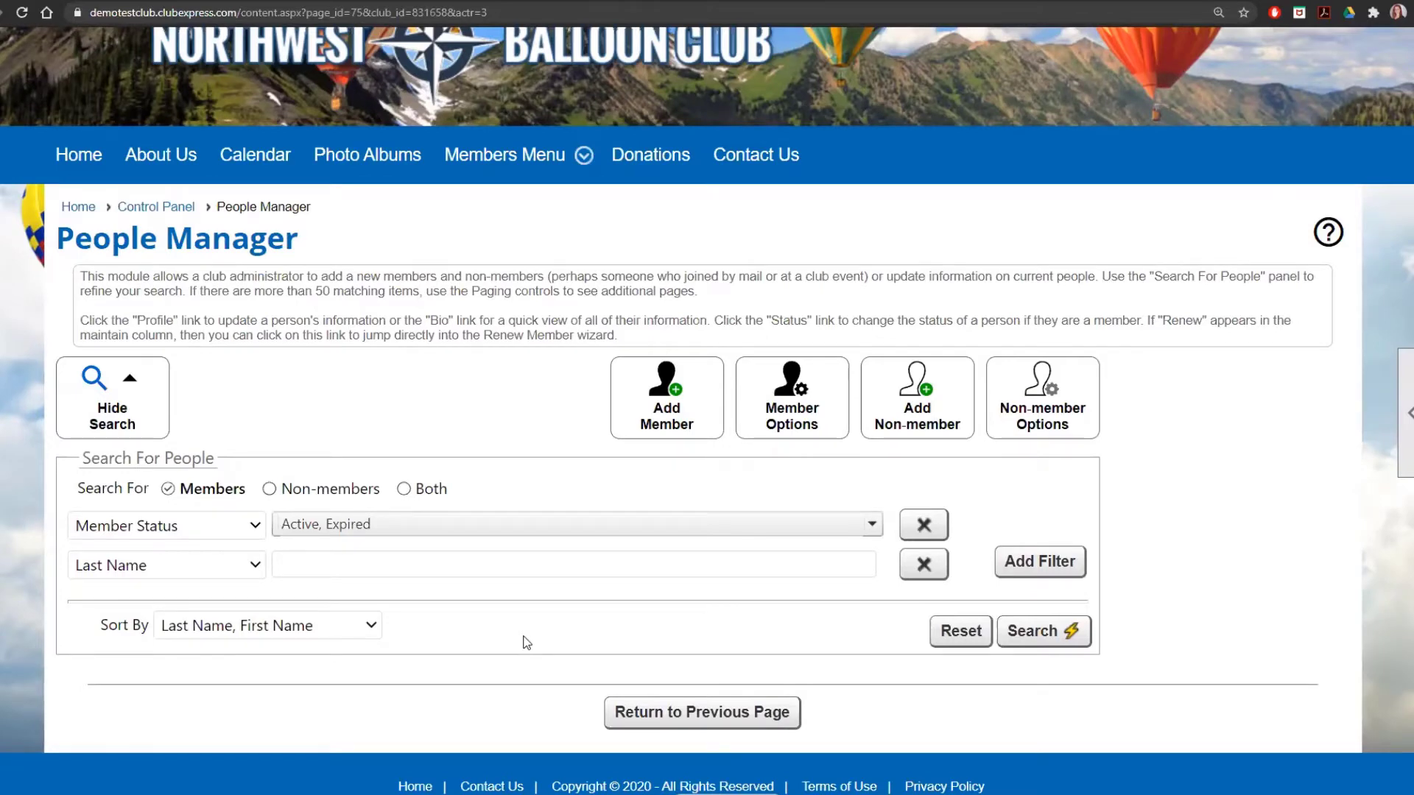
View the member selector and subgroup list under Assign Subgroups, and close the dialog without assigning anyone
{"action": "left_click", "coordinate": [812, 433]}
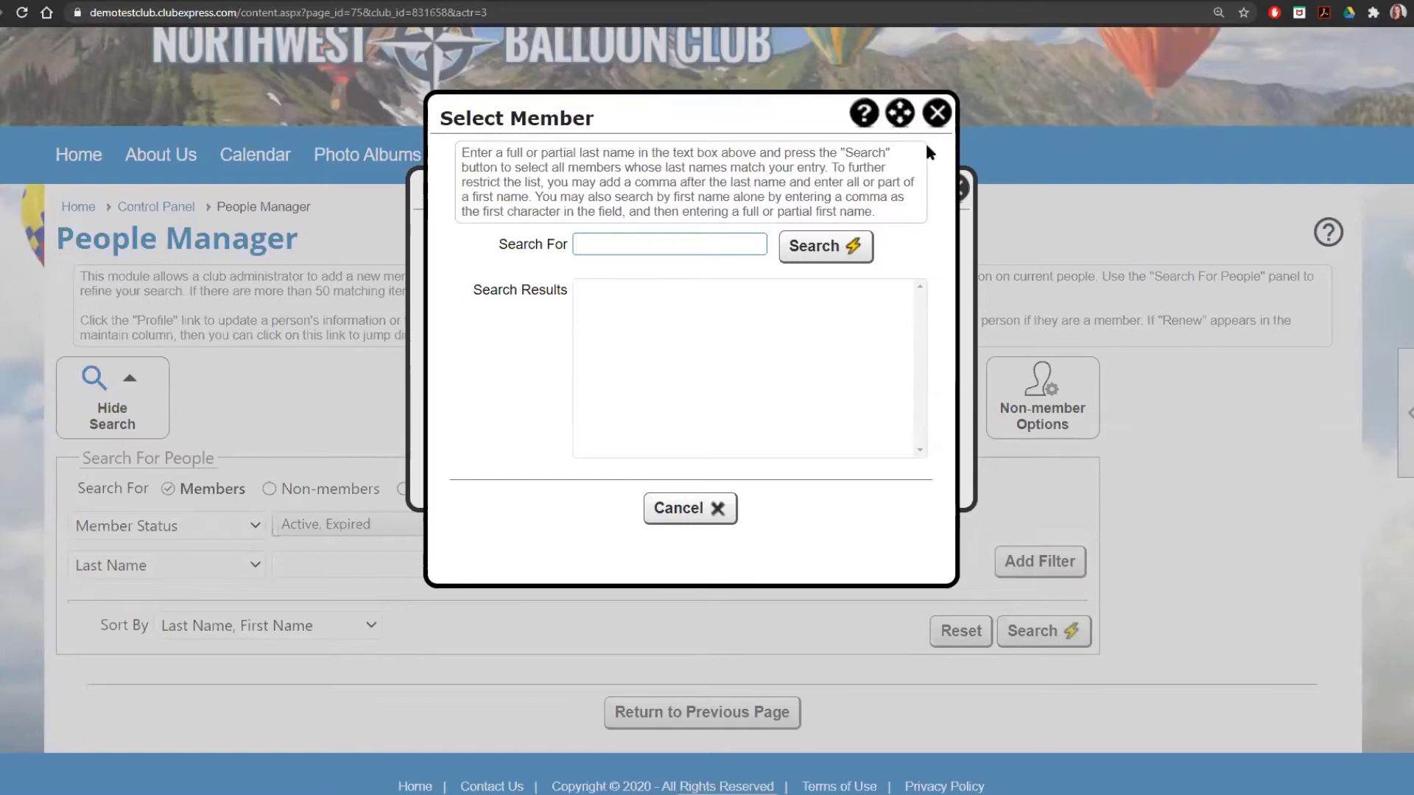
{"action": "left_click", "coordinate": [936, 114]}
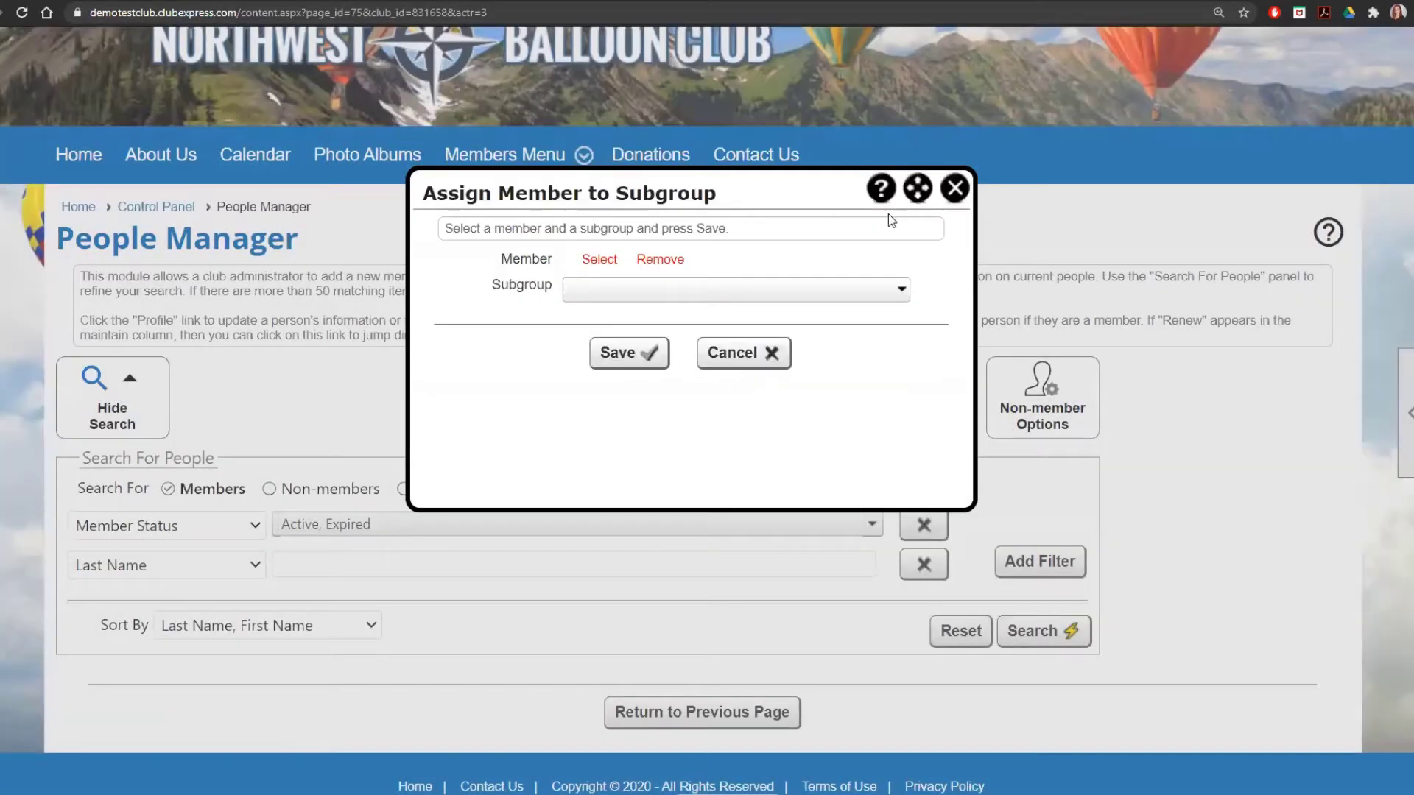
{"action": "left_click", "coordinate": [865, 294]}
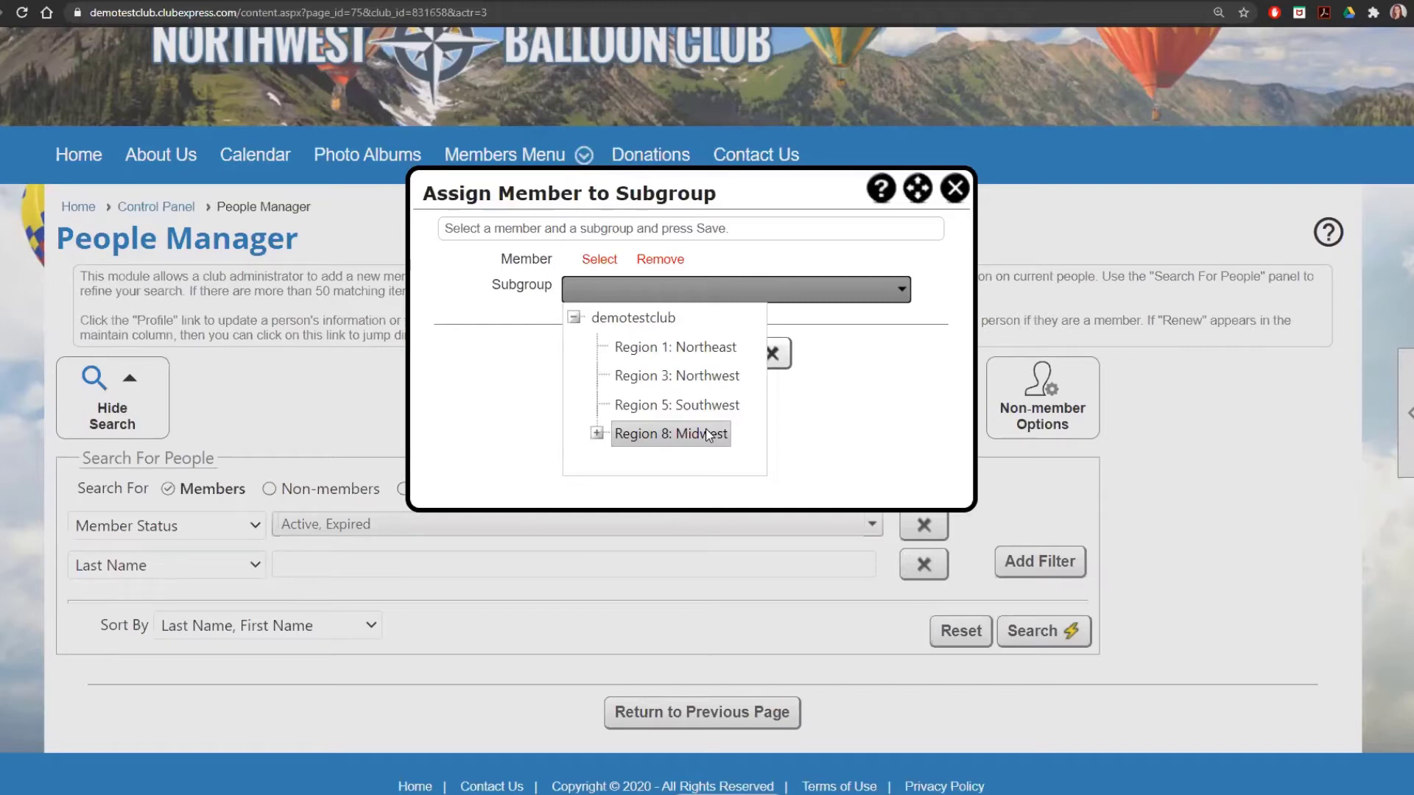
{"action": "left_click", "coordinate": [955, 189]}
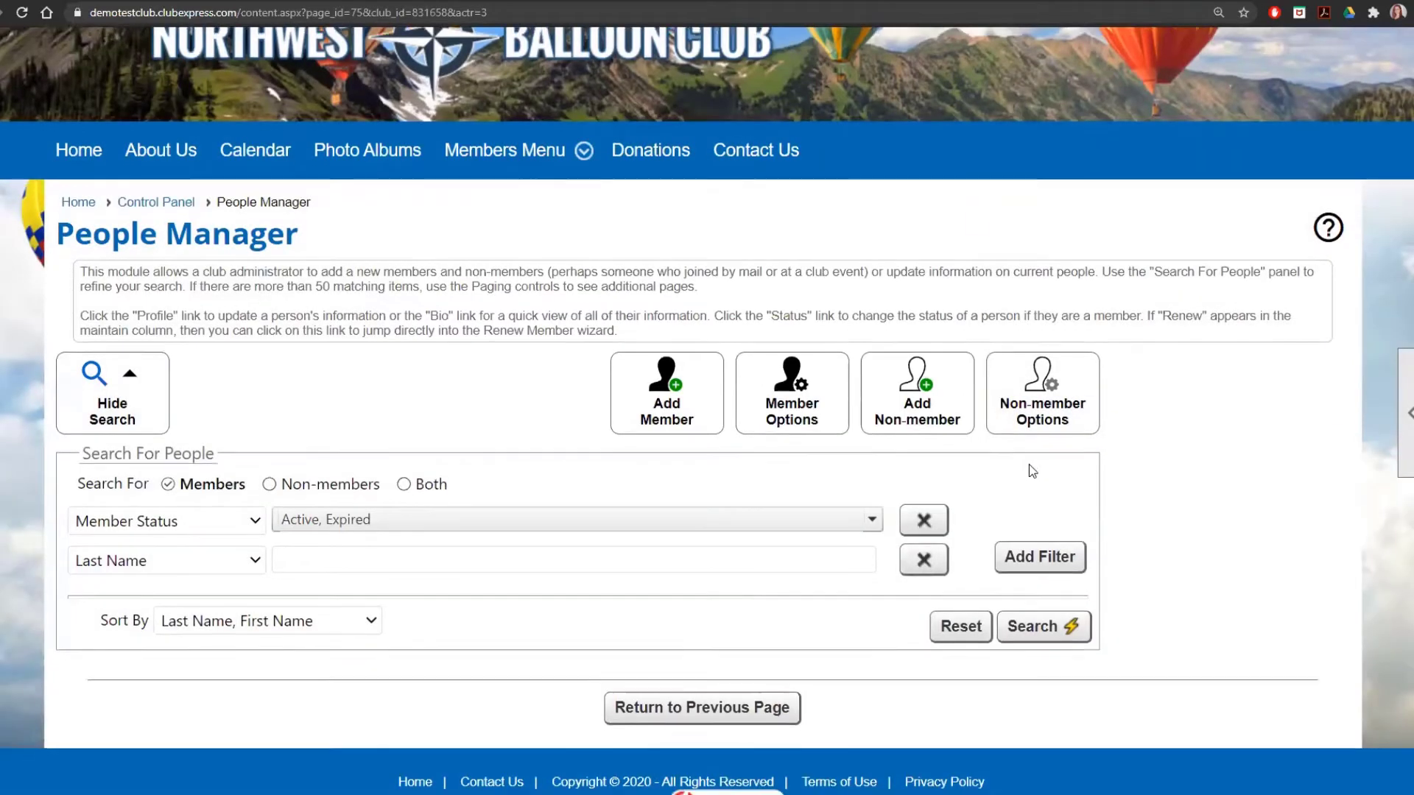
View the Add Non-member function and the How Heard option for non-members
{"action": "scroll", "coordinate": [1030, 475], "scroll_direction": "down", "scroll_amount": 1}
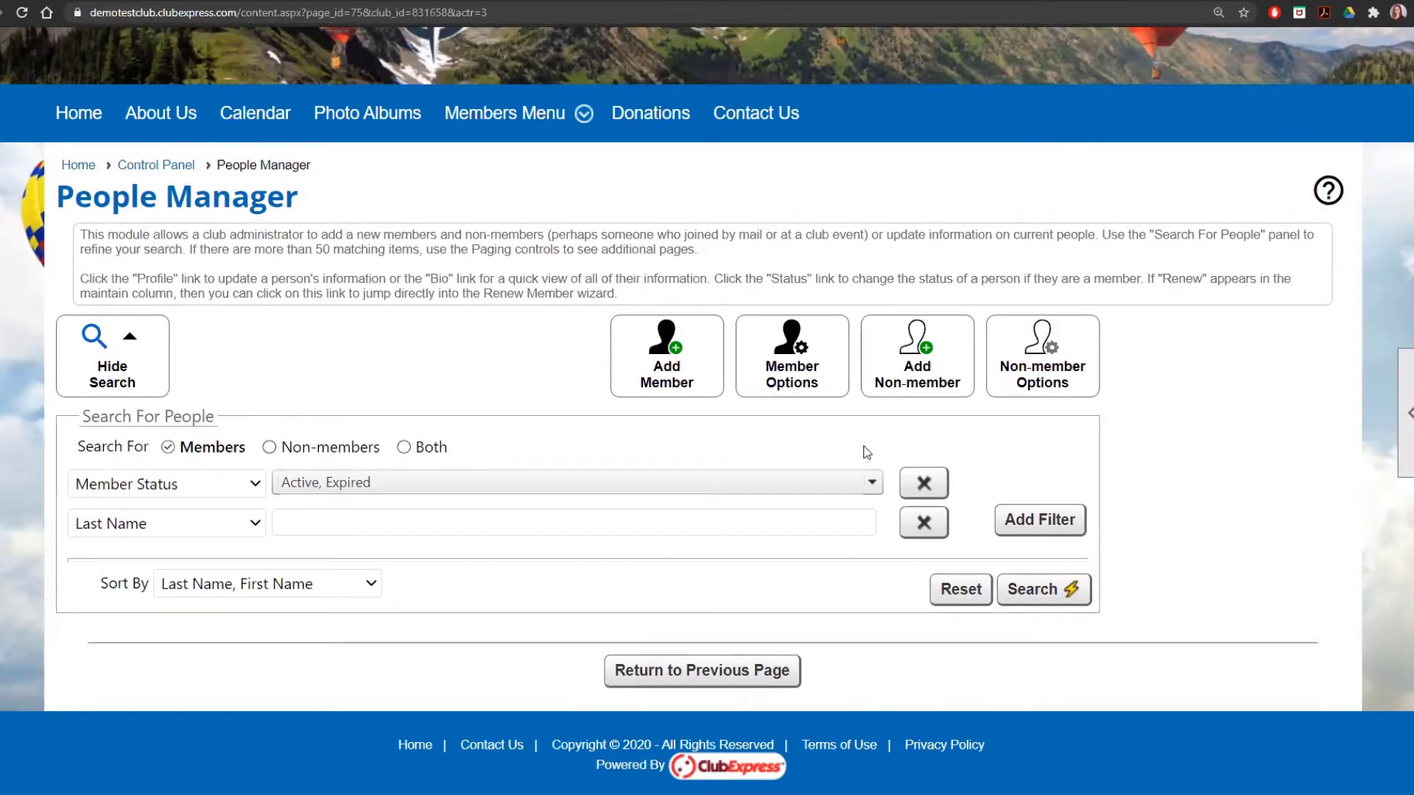
{"action": "left_click", "coordinate": [946, 390]}
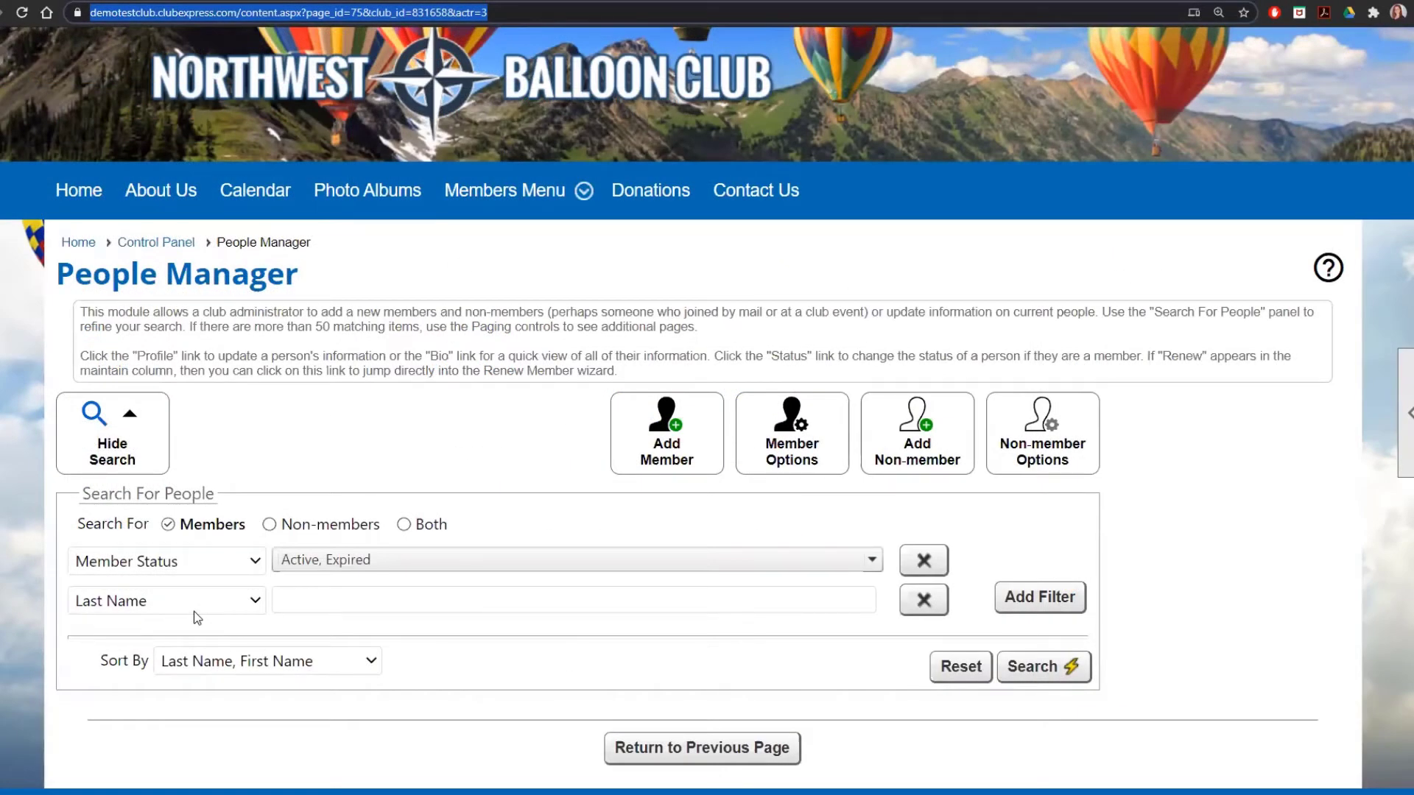
{"action": "left_click", "coordinate": [1094, 459]}
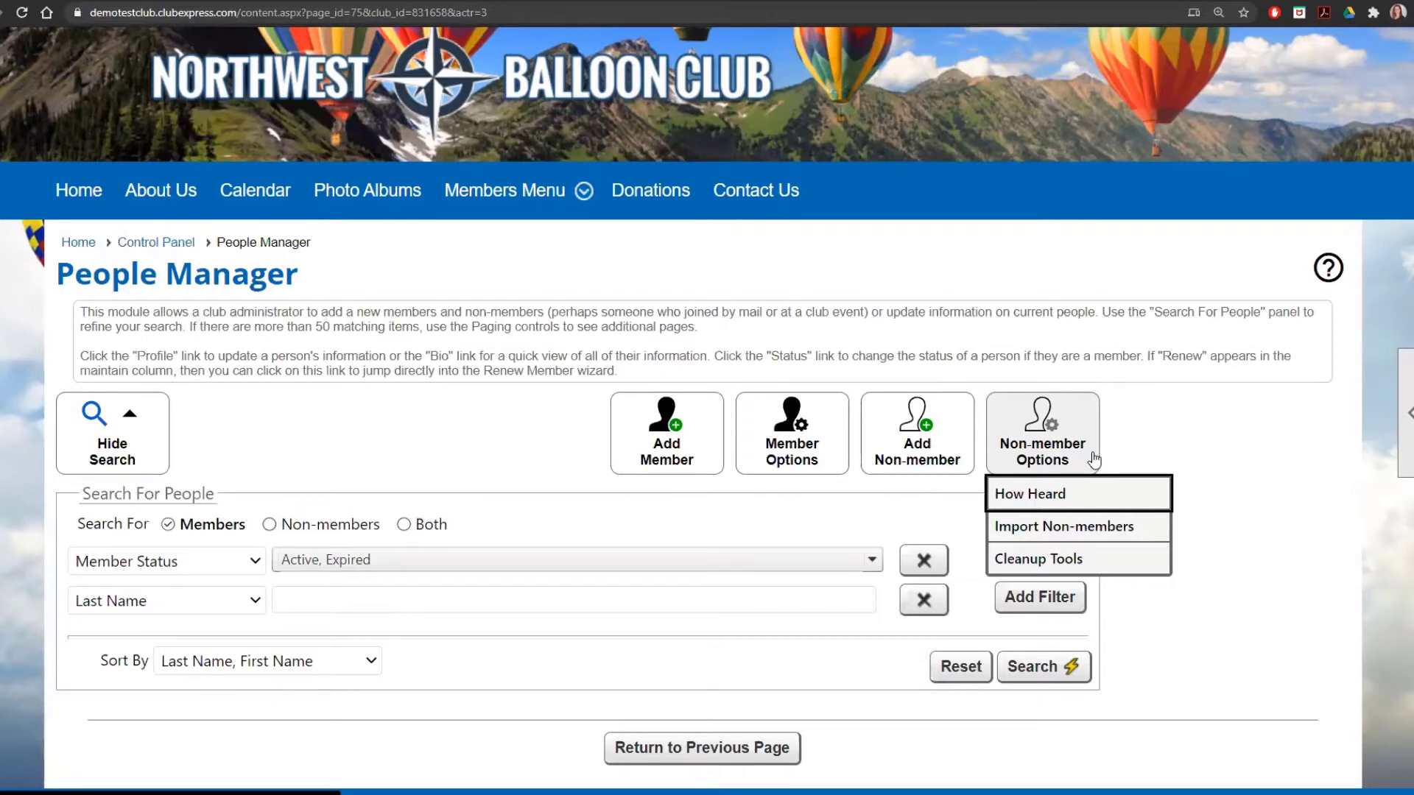
{"action": "left_click", "coordinate": [1106, 492]}
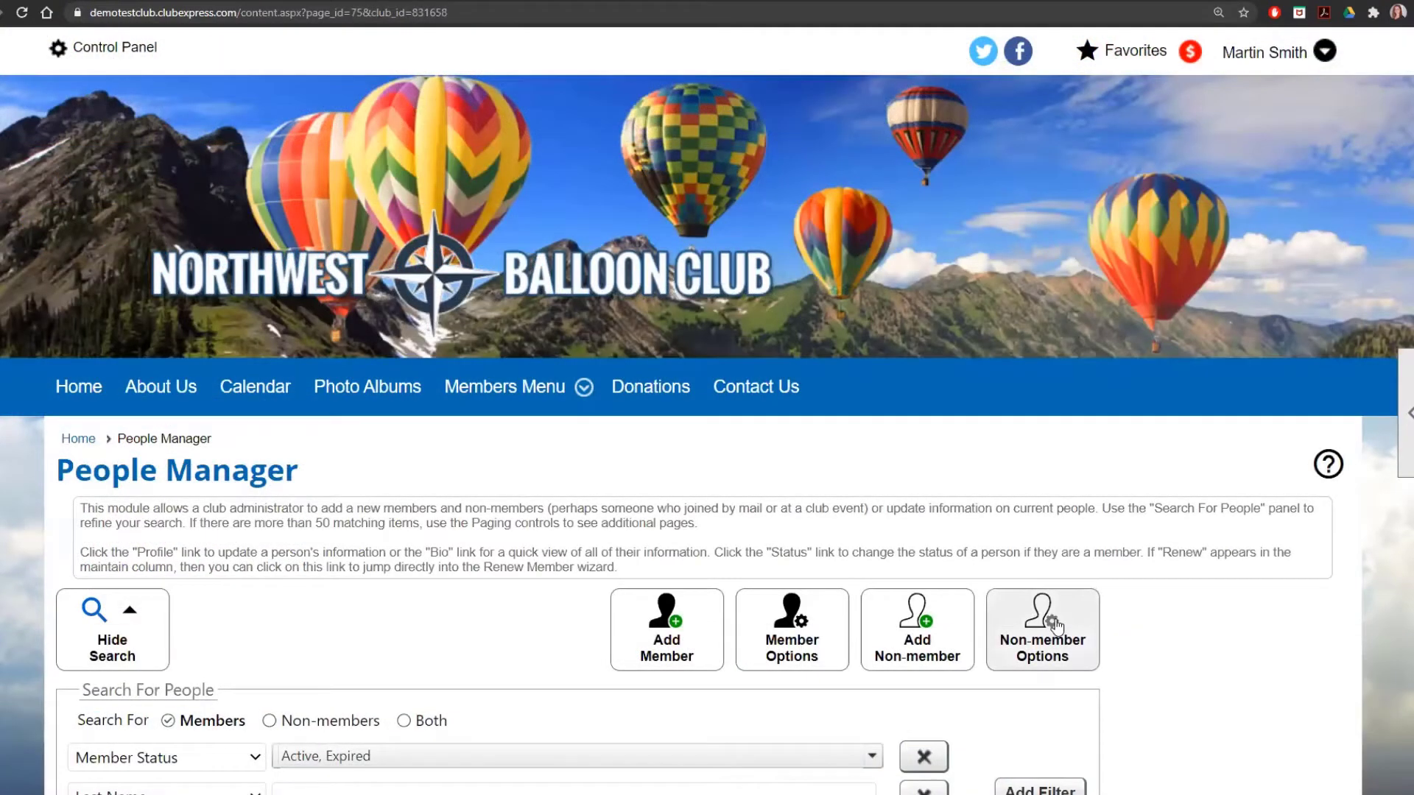
View the Import Non-members dialog among the non-member options and close it without importing a file
{"action": "left_click", "coordinate": [1081, 647]}
{"action": "scroll", "coordinate": [1081, 647], "scroll_direction": "down", "scroll_amount": 1}
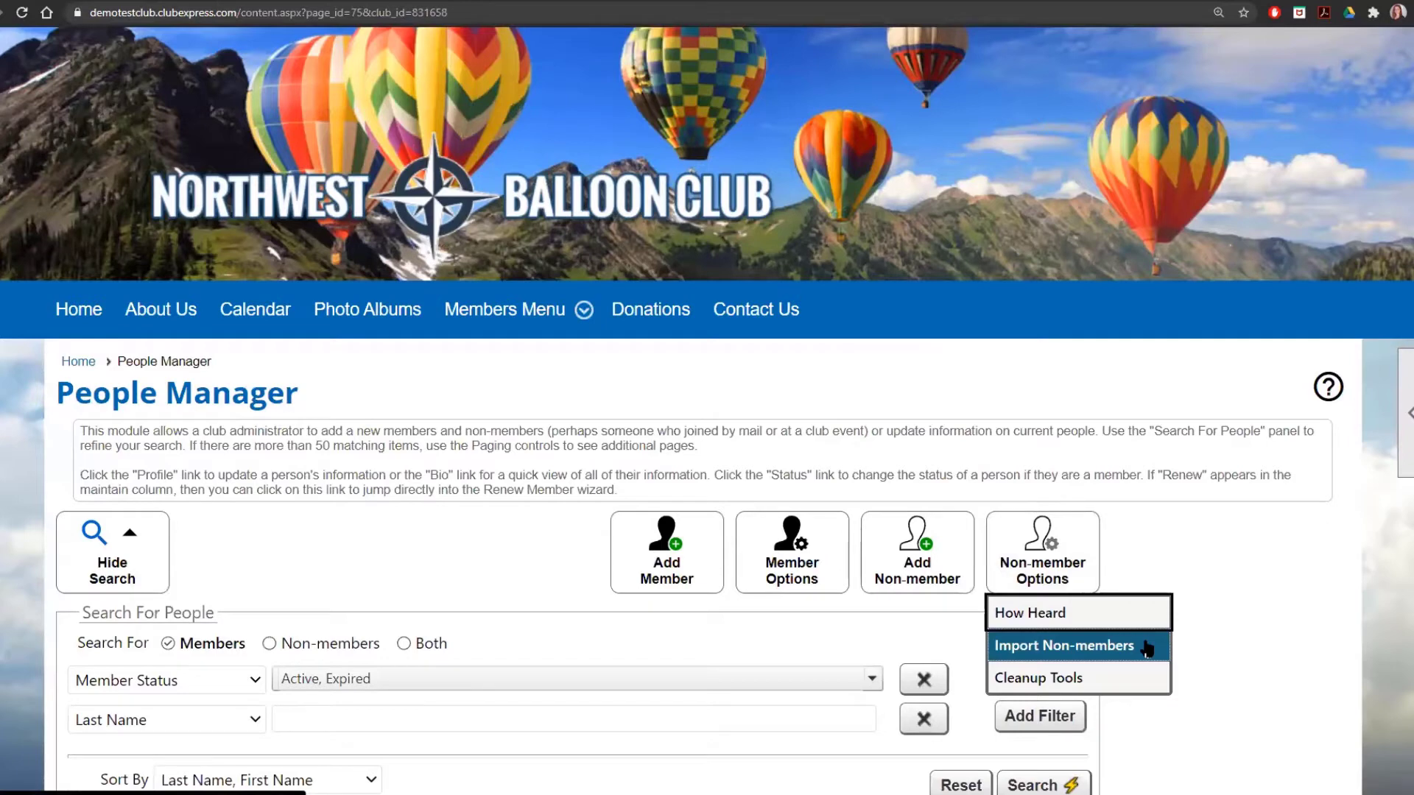
{"action": "left_click", "coordinate": [1146, 648]}
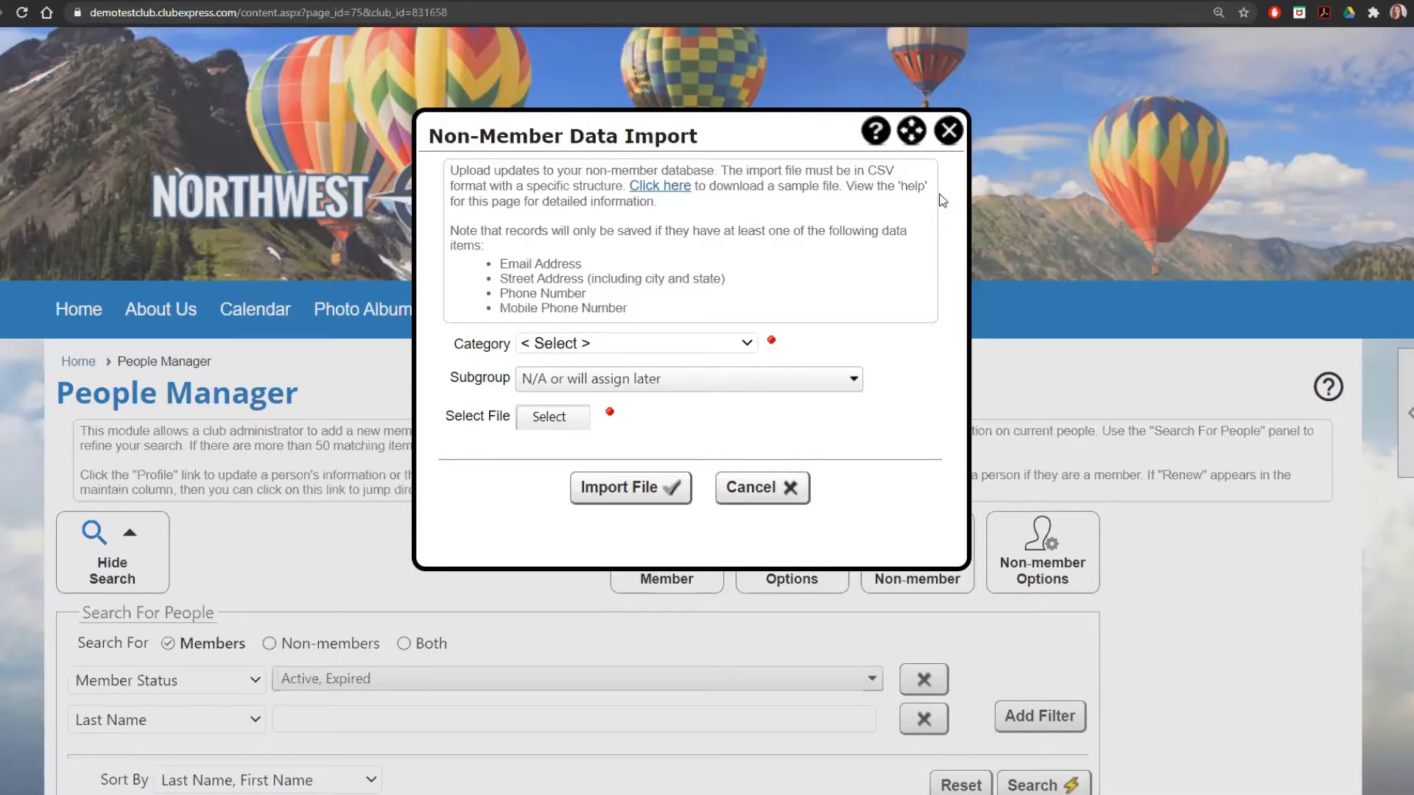
{"action": "left_click", "coordinate": [948, 133]}
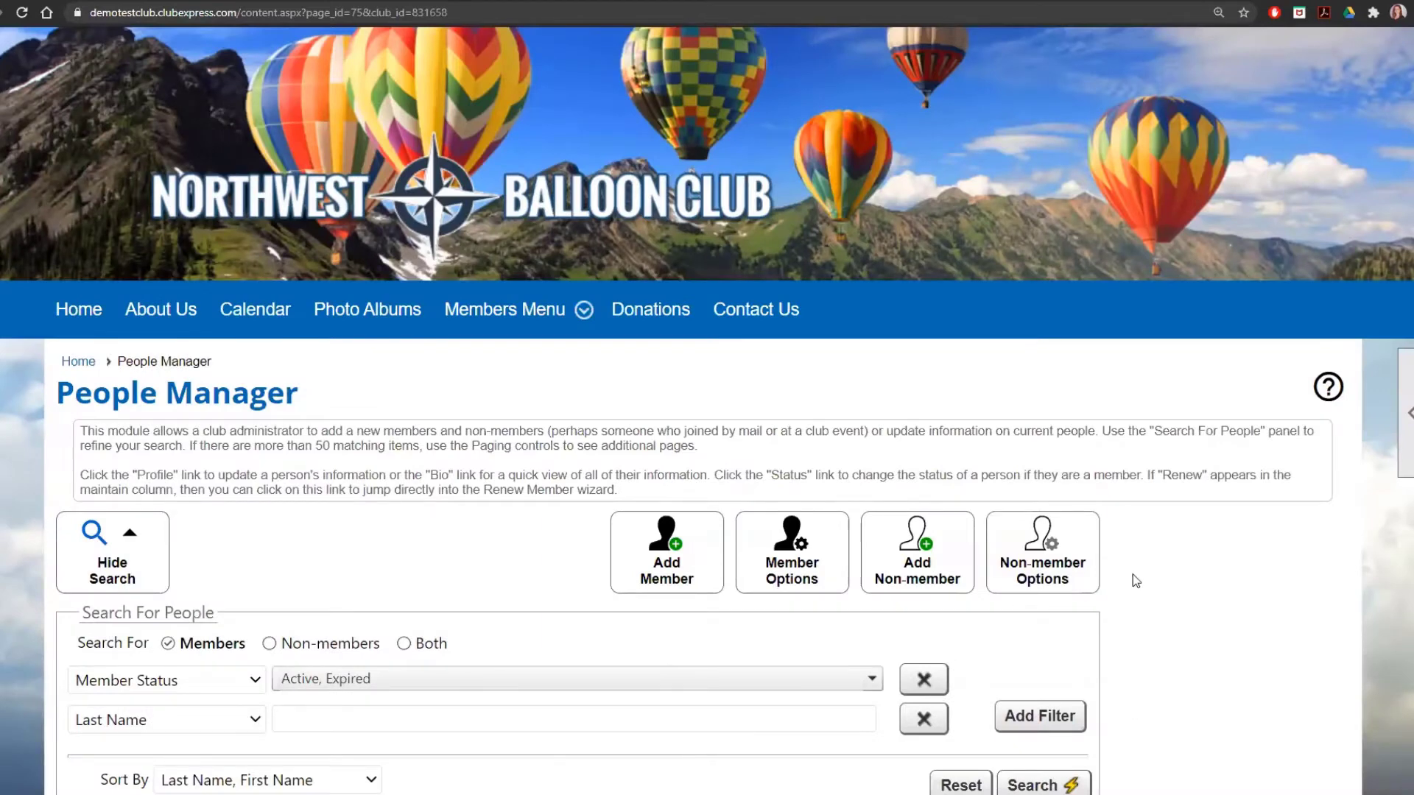
Open the Cleanup Tools page for the non-member database
{"action": "left_click", "coordinate": [1066, 574]}
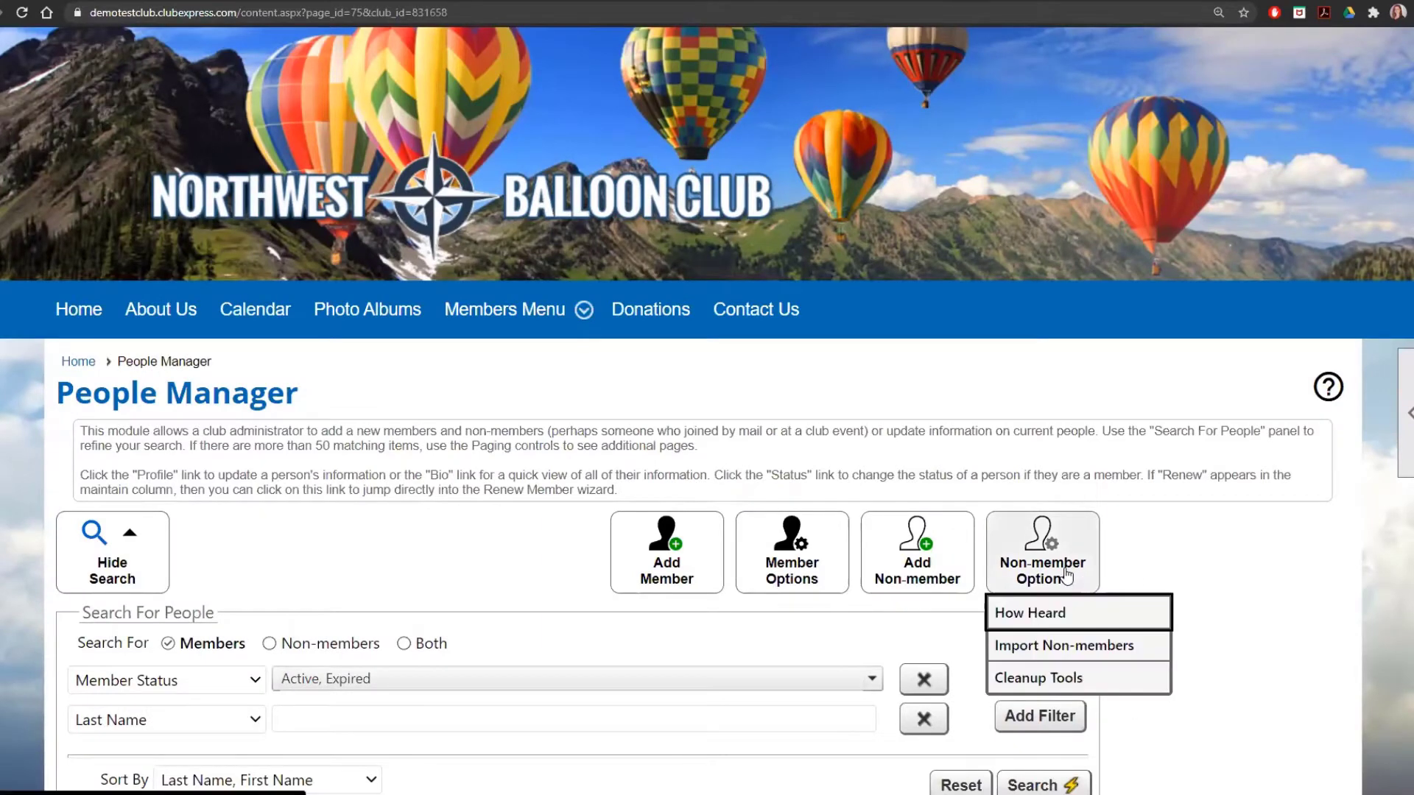
{"action": "left_click", "coordinate": [1123, 677]}
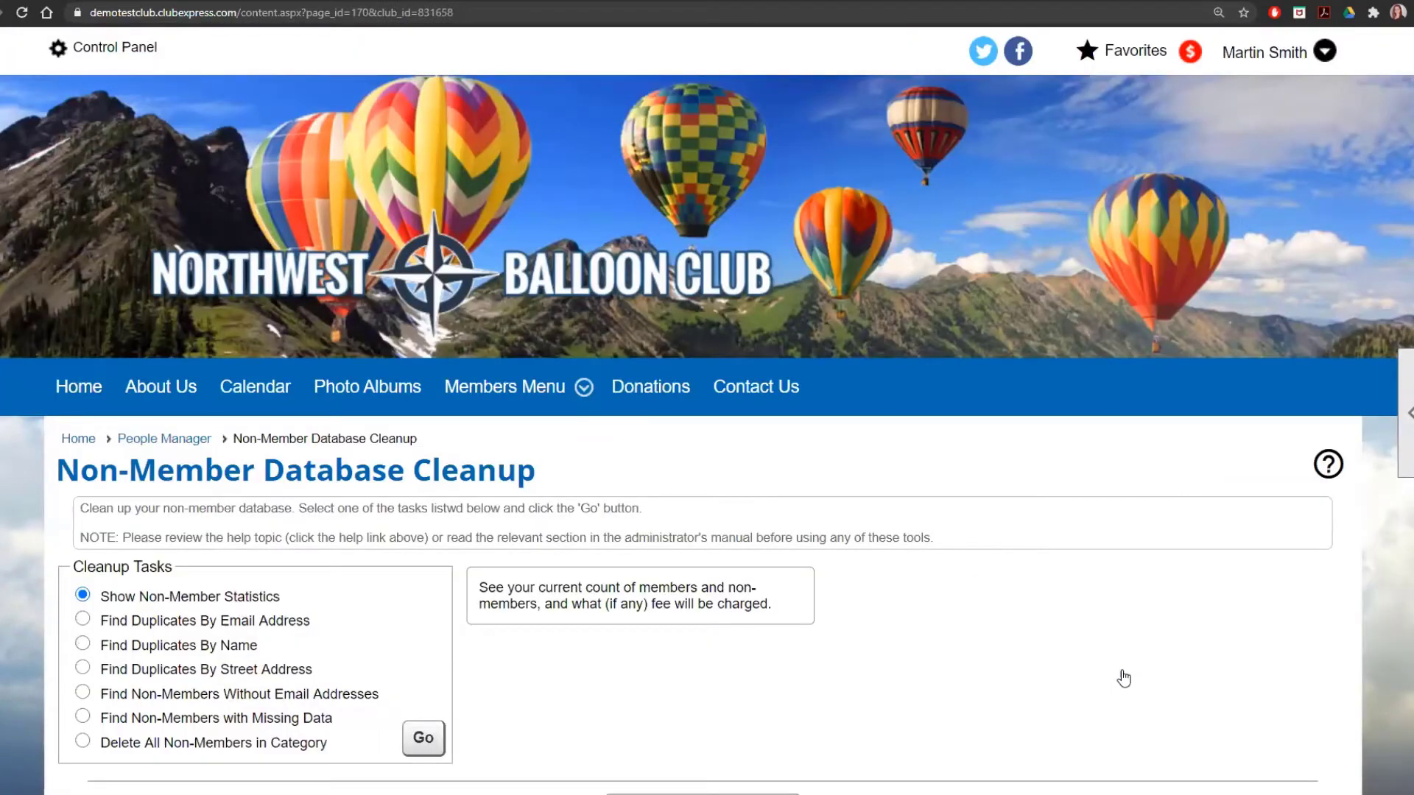
Run the Show Non-Member Statistics cleanup task and view the non-member statistics and fee details
{"action": "scroll", "coordinate": [1123, 679], "scroll_direction": "down", "scroll_amount": 2}
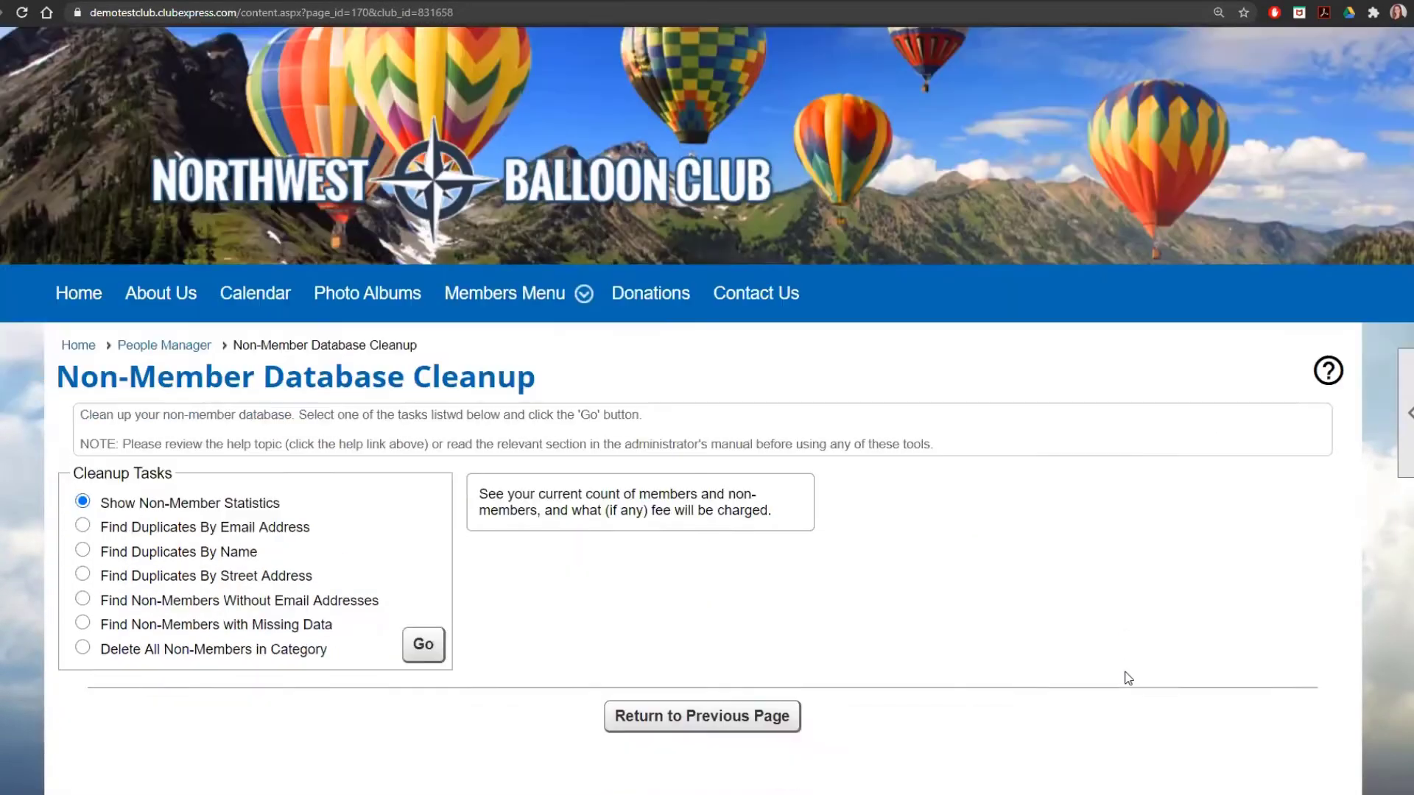
{"action": "left_click", "coordinate": [452, 591]}
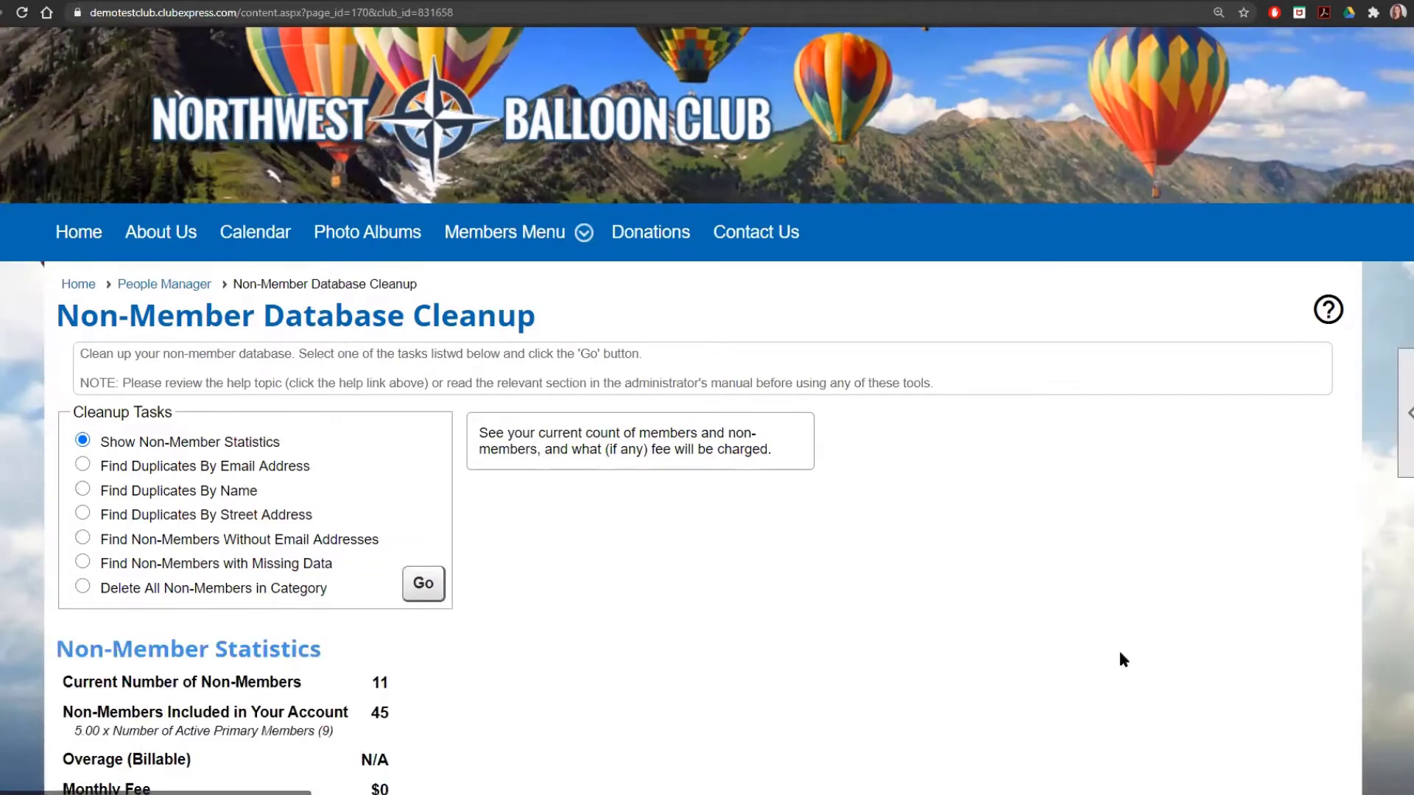
{"action": "scroll", "coordinate": [1120, 653], "scroll_direction": "down", "scroll_amount": 2}
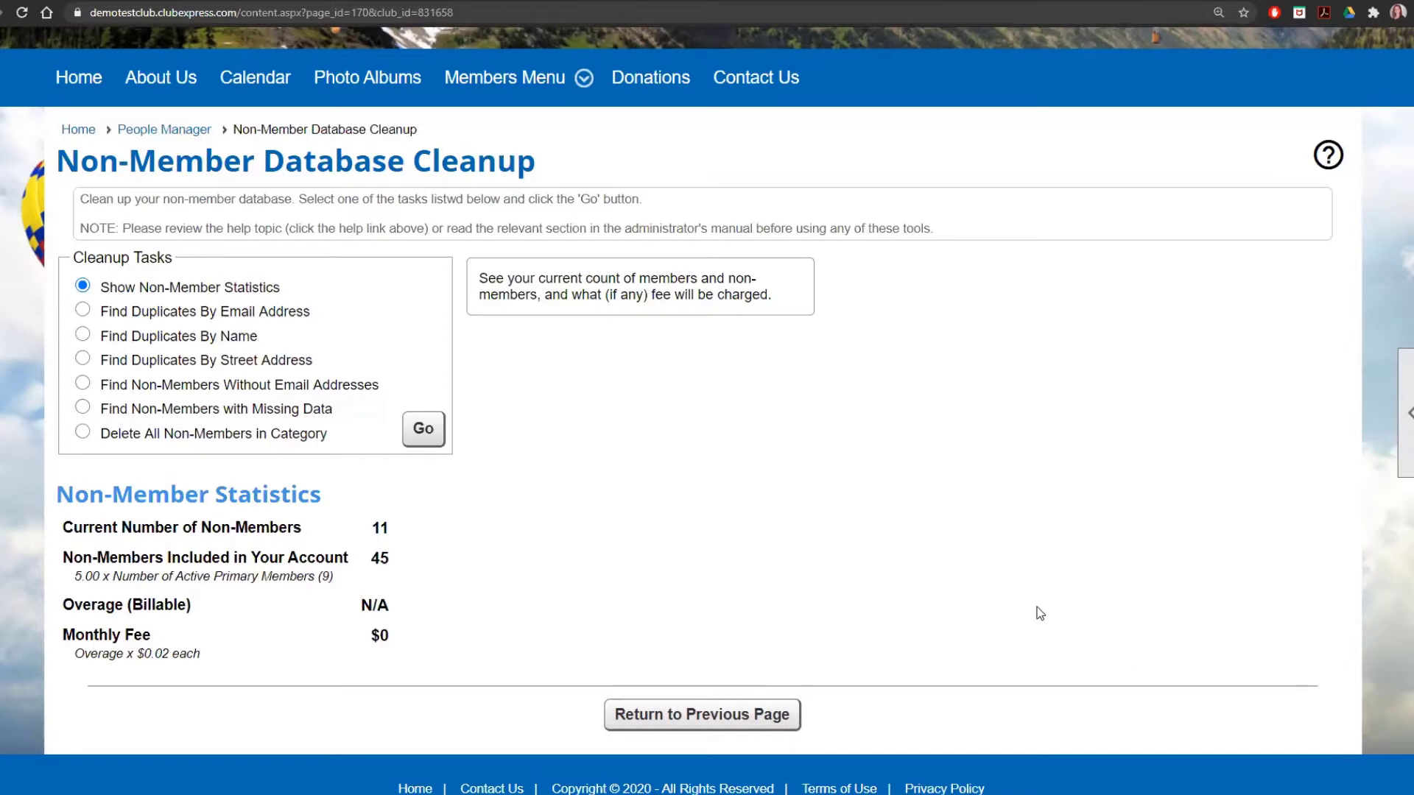
Return to the People Manager and view its Search For People filters
{"action": "left_click", "coordinate": [177, 139]}
{"action": "scroll", "coordinate": [1036, 527], "scroll_direction": "down", "scroll_amount": 2}
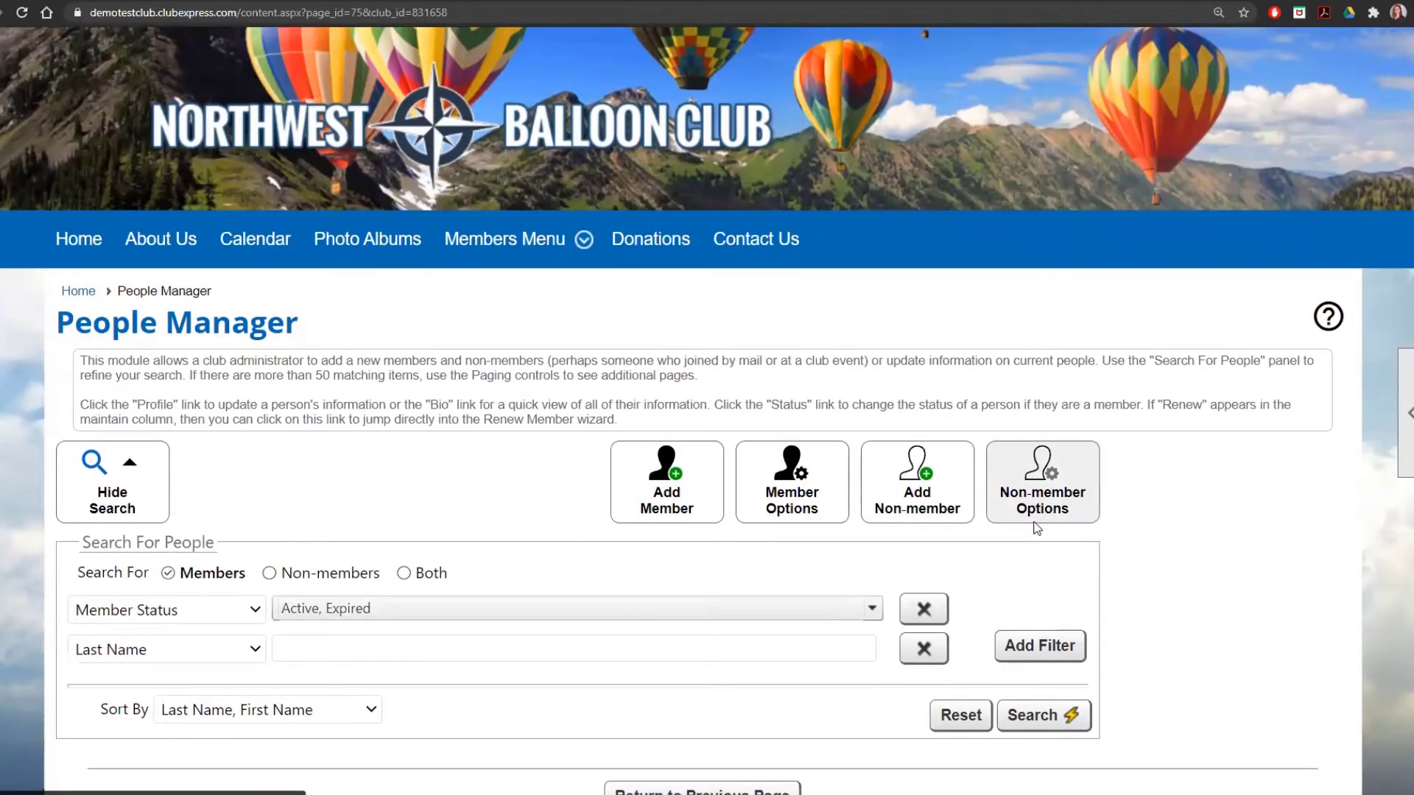
{"action": "scroll", "coordinate": [1037, 527], "scroll_direction": "down", "scroll_amount": 2}
{"action": "scroll", "coordinate": [1037, 527], "scroll_direction": "up", "scroll_amount": 1}
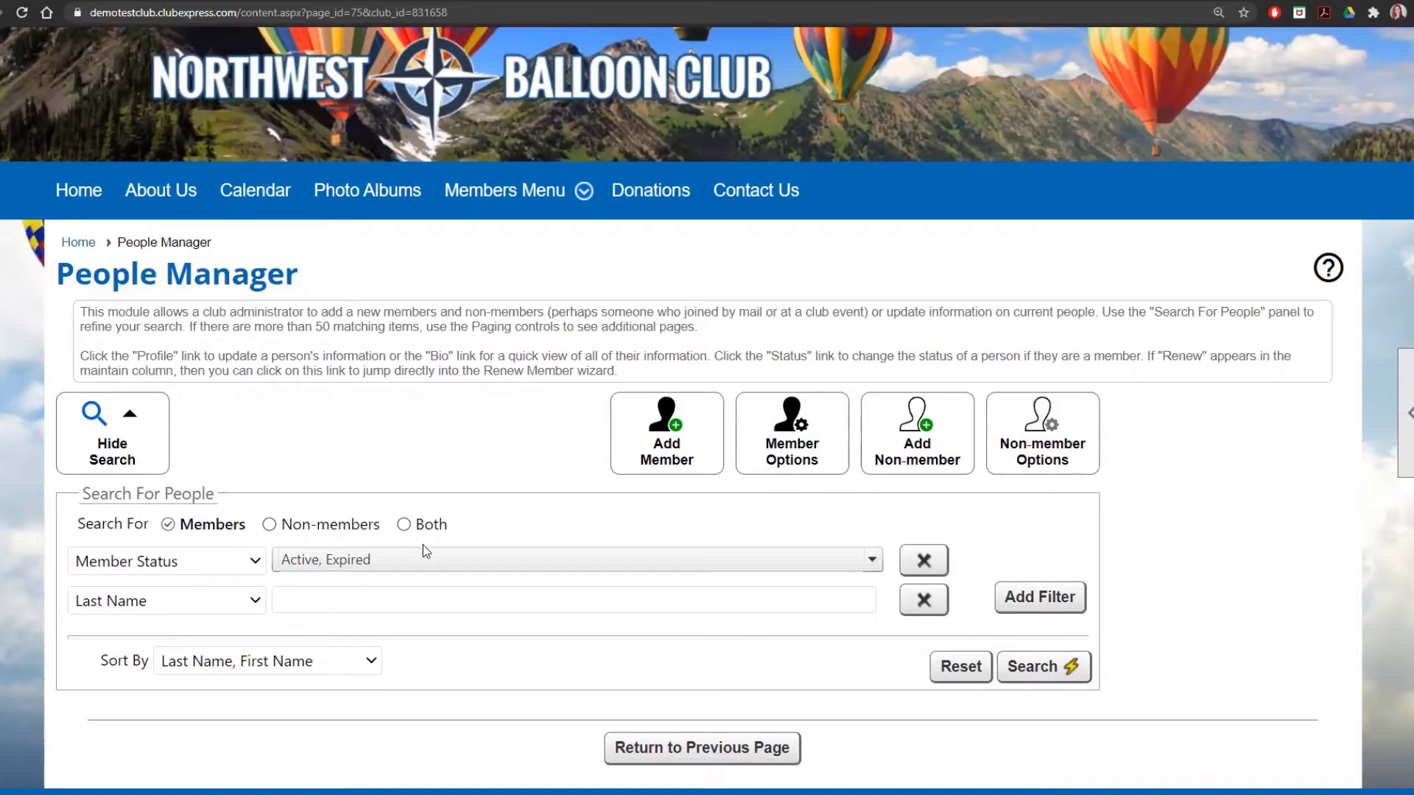
{"action": "scroll", "coordinate": [425, 540], "scroll_direction": "down", "scroll_amount": 1}
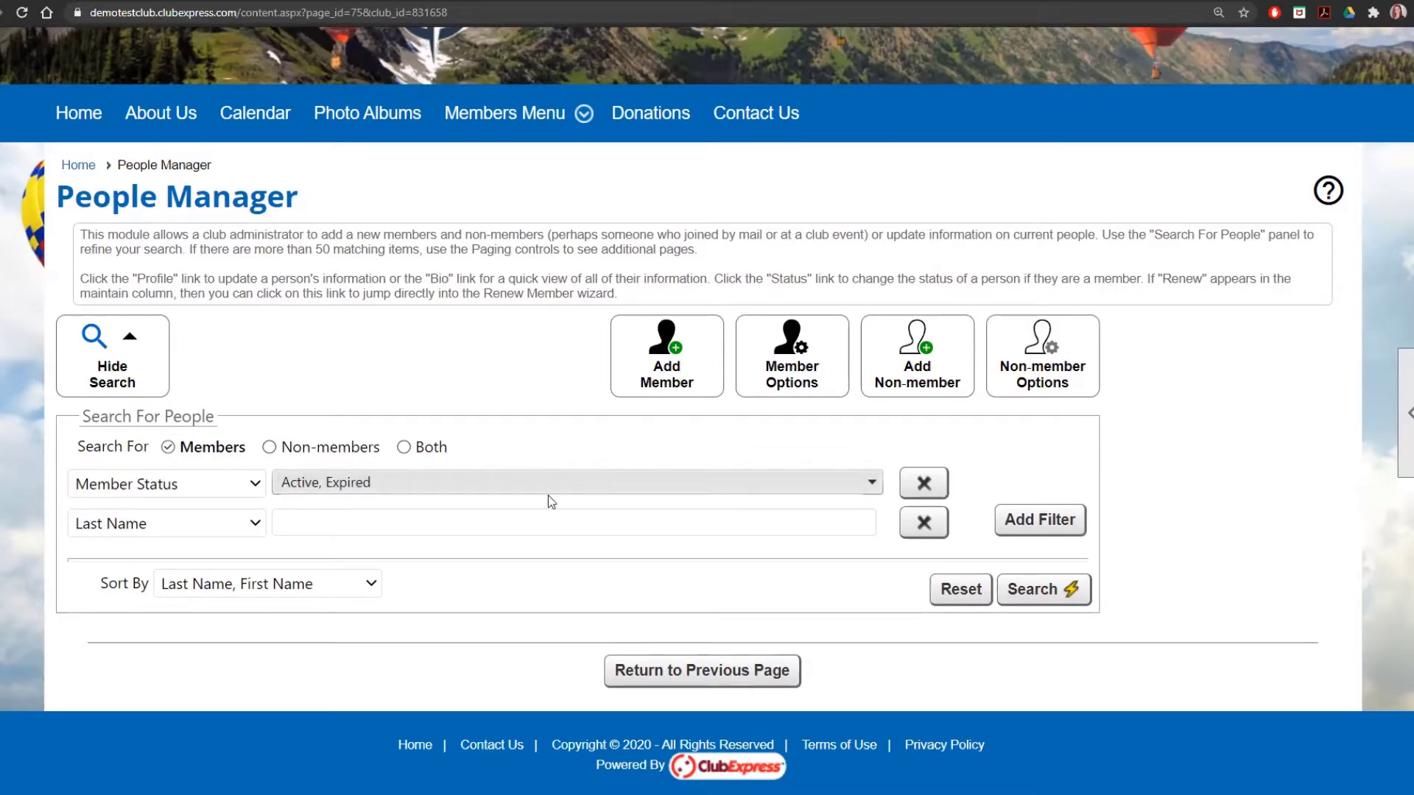
Search for members with Active or Expired status and look through the resulting list
{"action": "left_click", "coordinate": [1042, 602]}
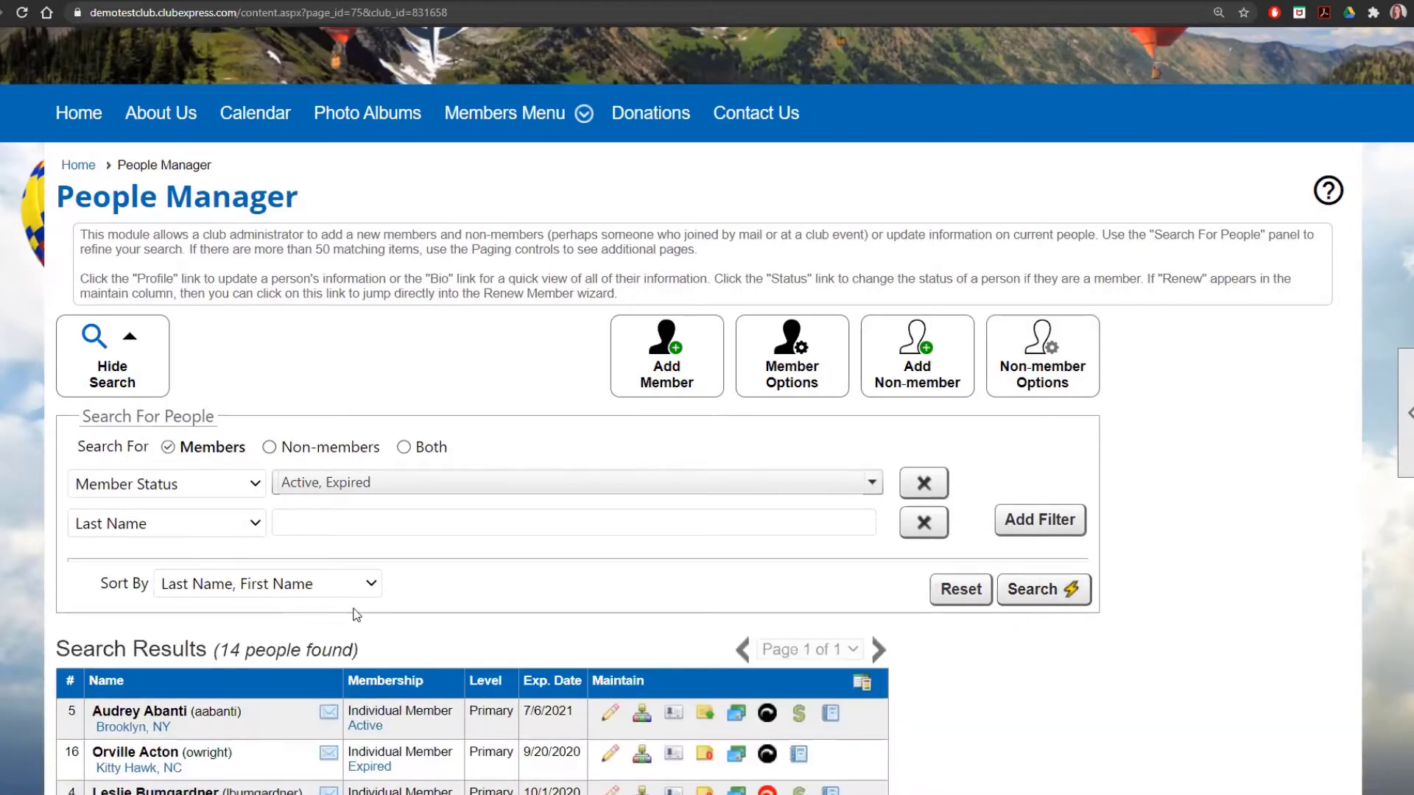
{"action": "scroll", "coordinate": [547, 605], "scroll_direction": "down", "scroll_amount": 7}
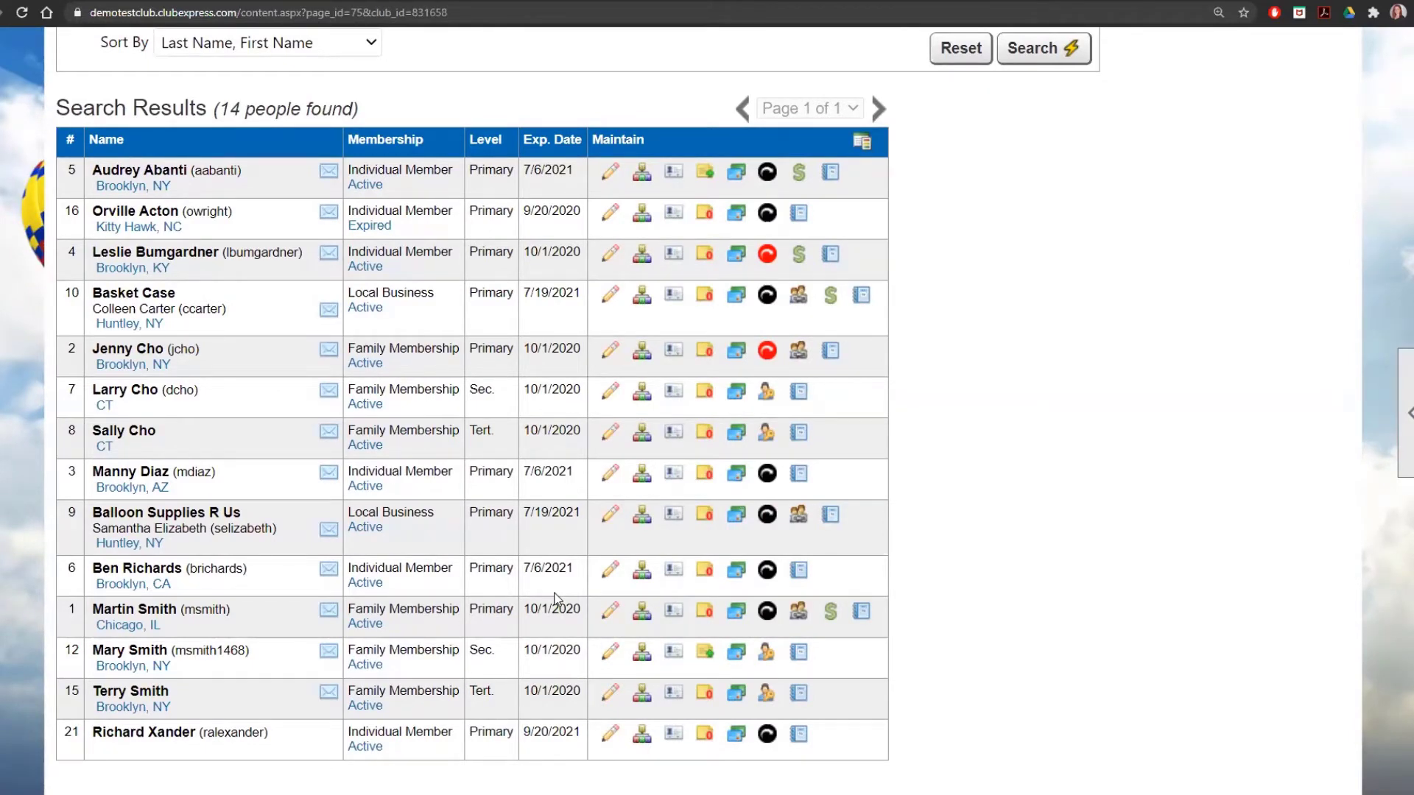
{"action": "scroll", "coordinate": [554, 598], "scroll_direction": "up", "scroll_amount": 6}
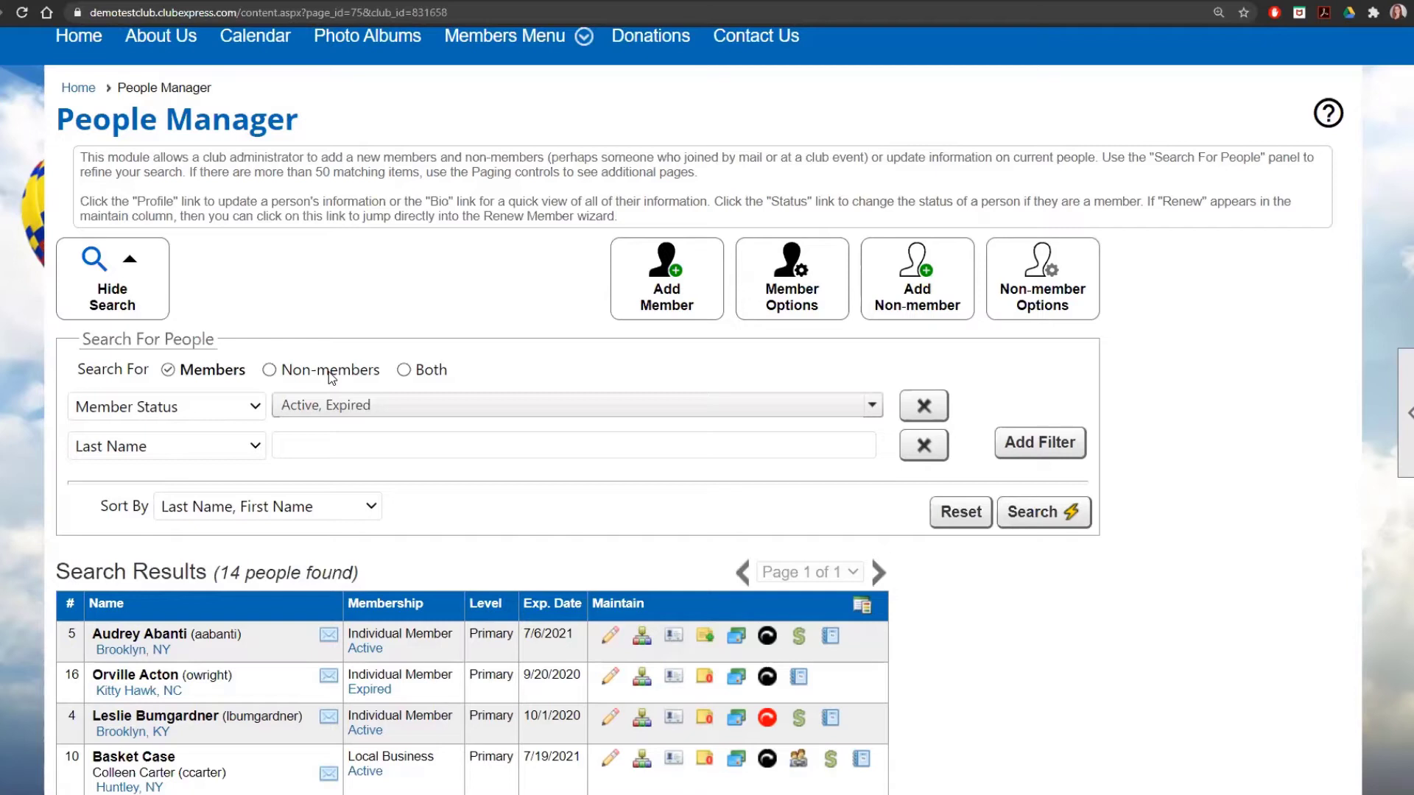
Set the people search to cover both members and non-members, and view the available filter fields
{"action": "left_click", "coordinate": [430, 371]}
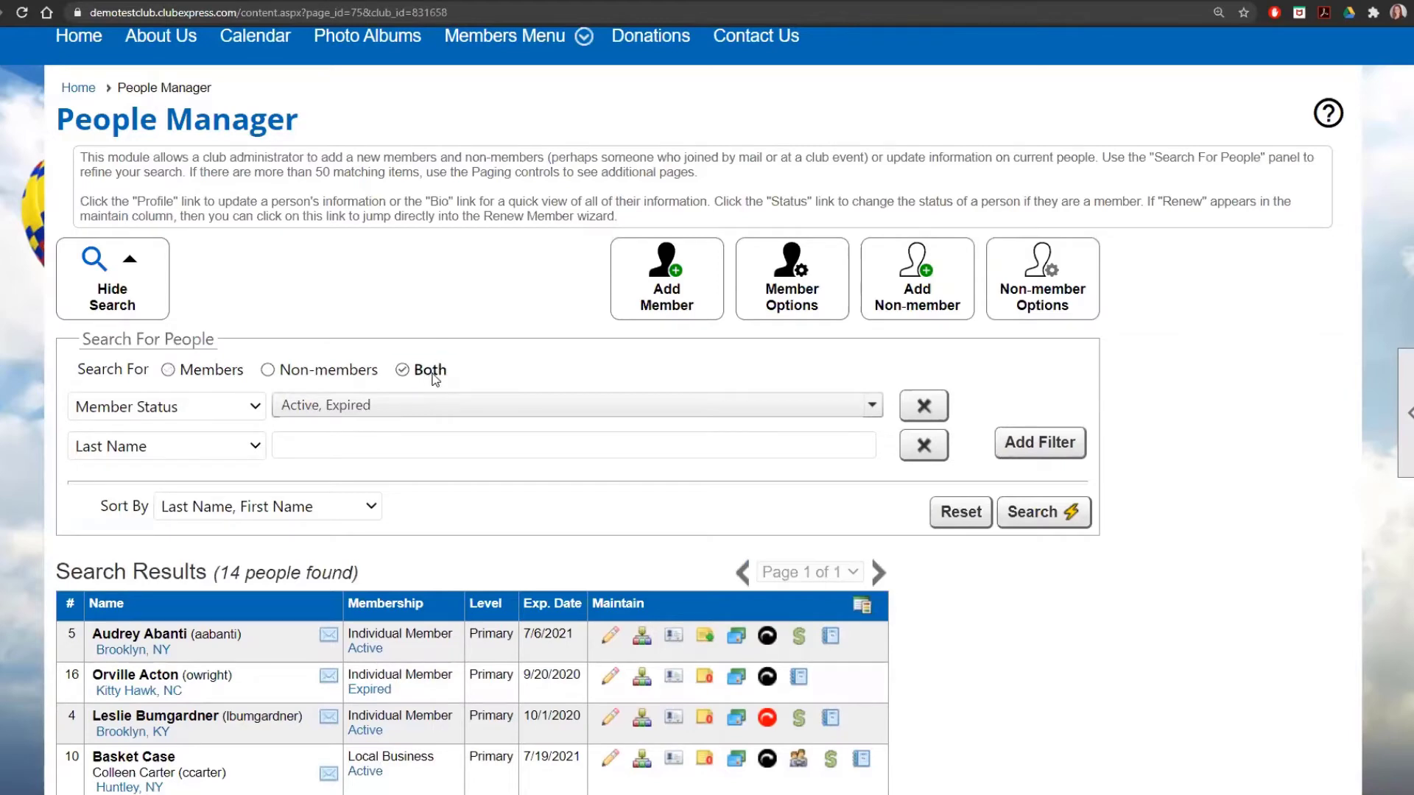
{"action": "scroll", "coordinate": [435, 377], "scroll_direction": "down", "scroll_amount": 1}
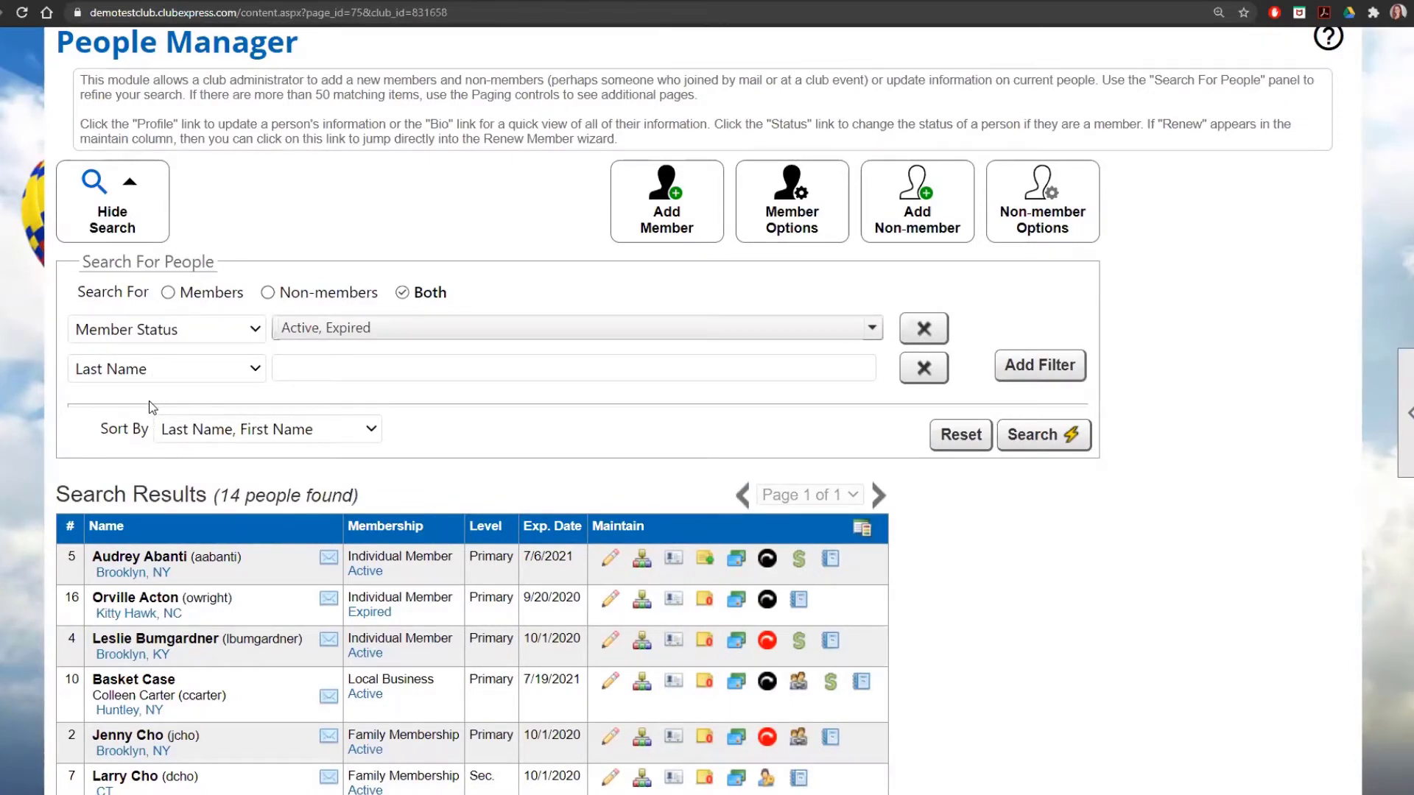
{"action": "left_click", "coordinate": [219, 333]}
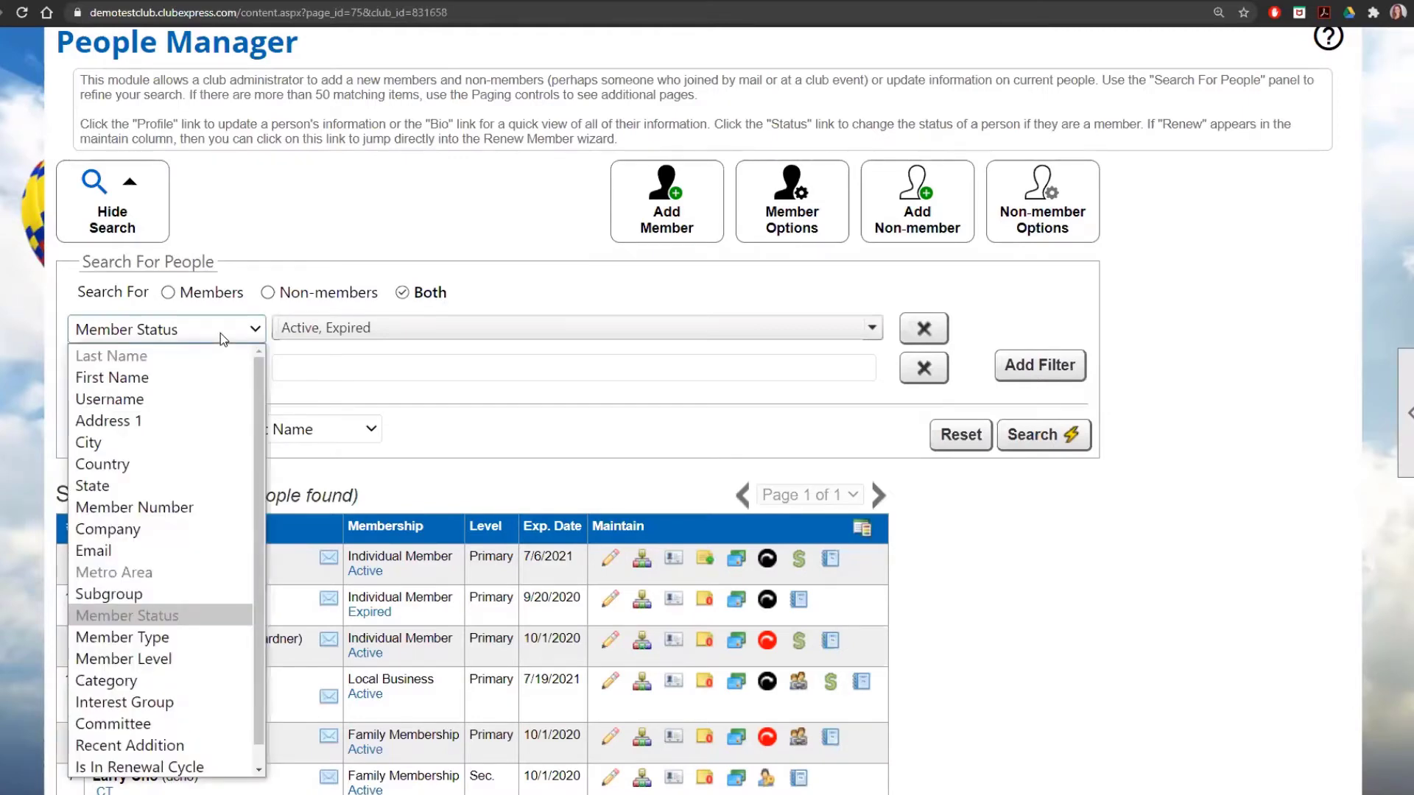
Try selecting and clearing all member statuses, leaving only Active, Expired and Dropped in the Member Status filter
{"action": "left_click", "coordinate": [448, 331]}
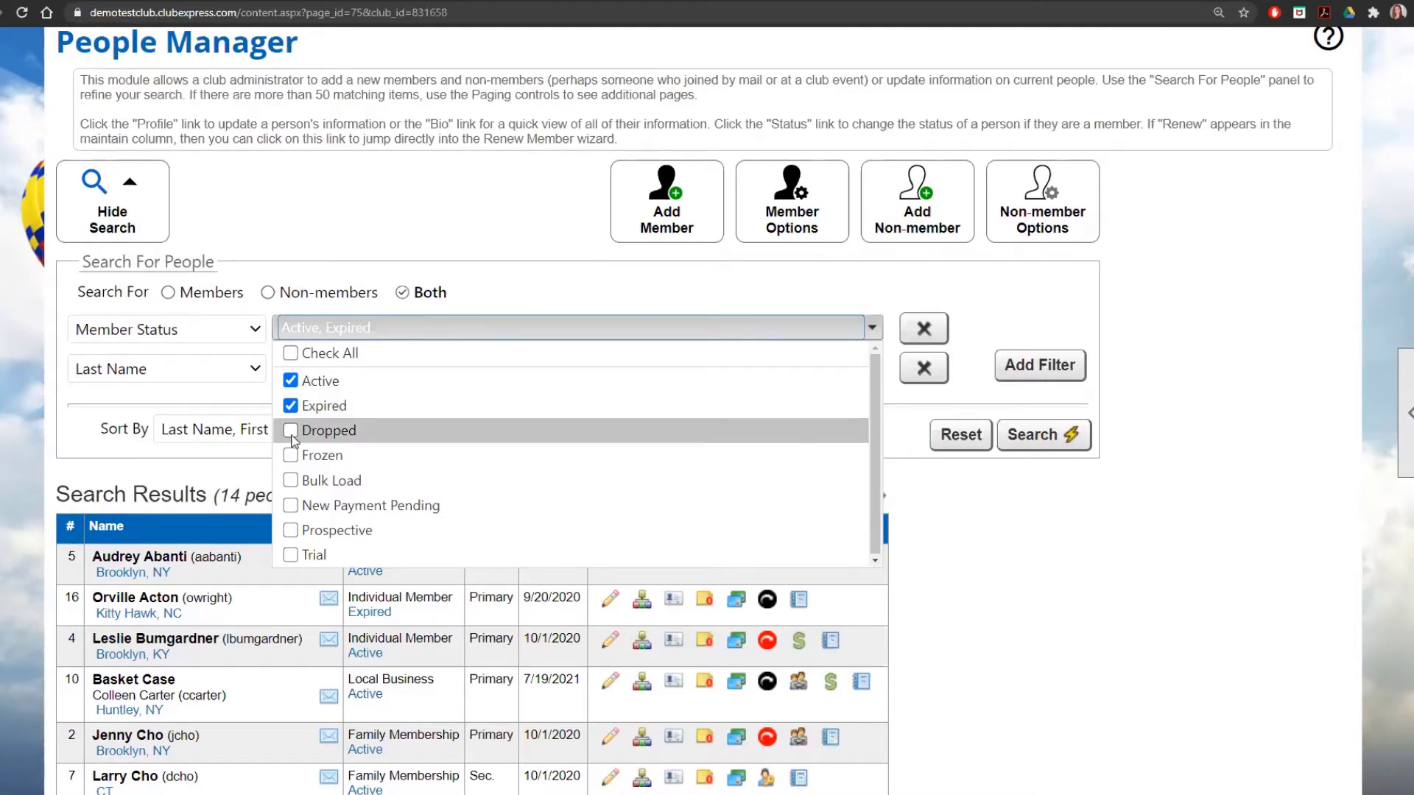
{"action": "left_click", "coordinate": [331, 431]}
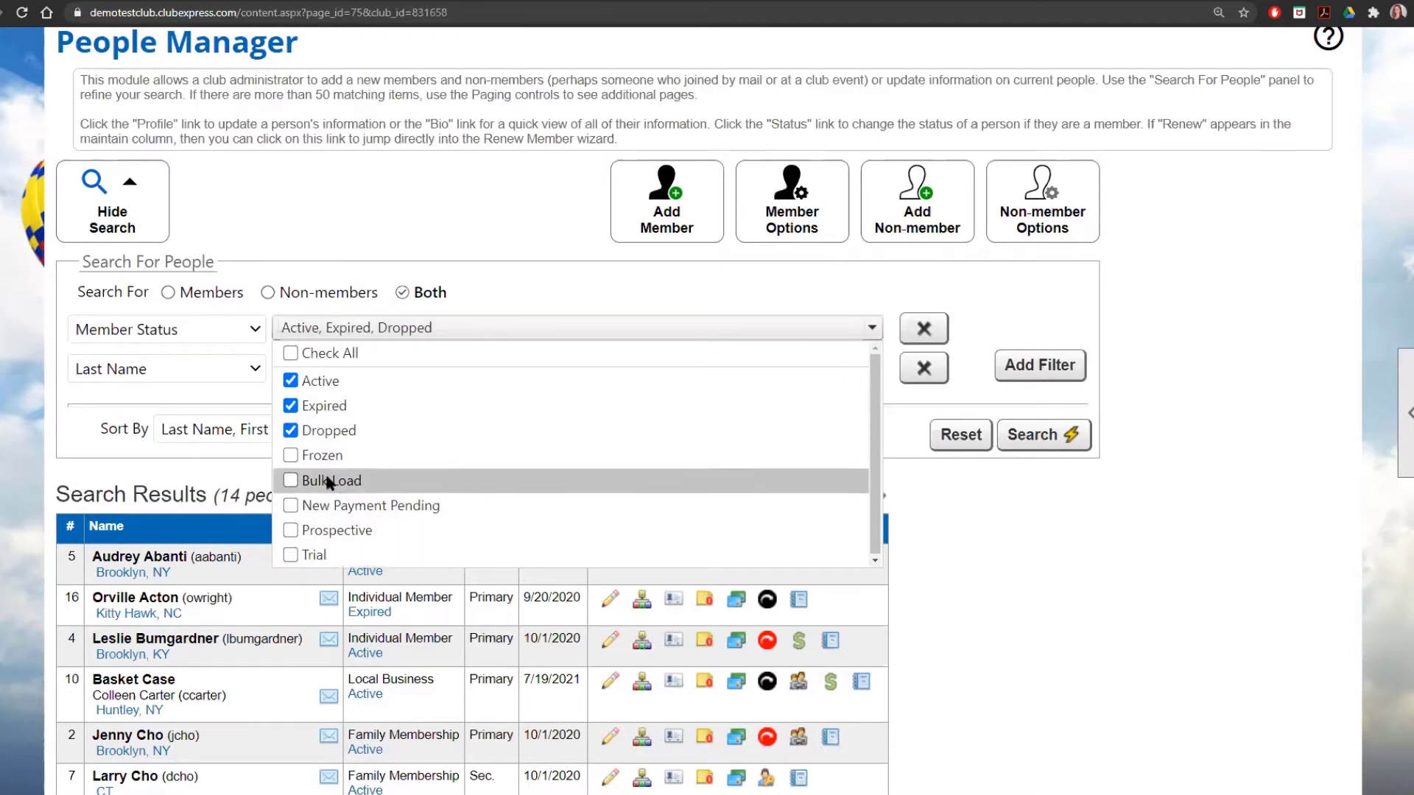
{"action": "left_click", "coordinate": [294, 355]}
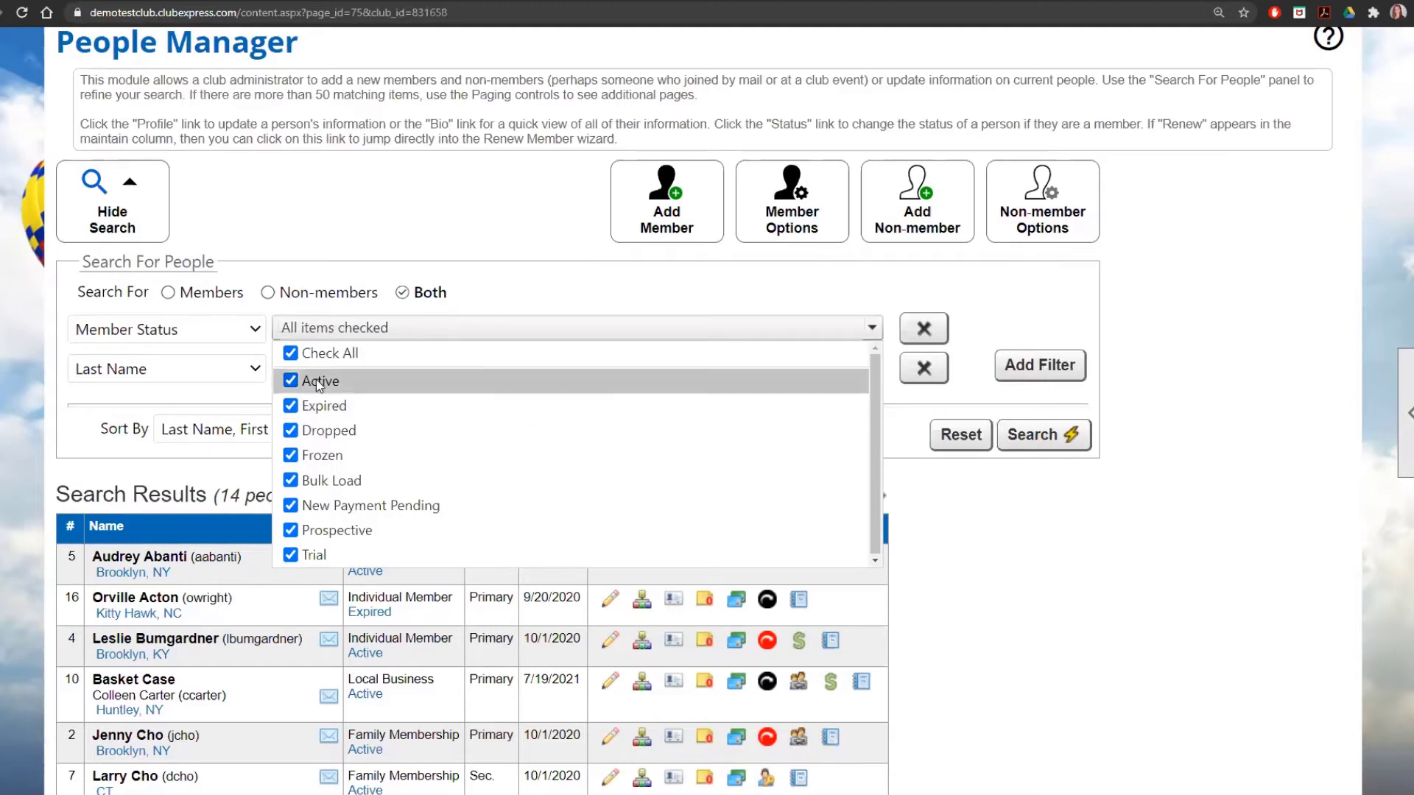
{"action": "left_click", "coordinate": [290, 353]}
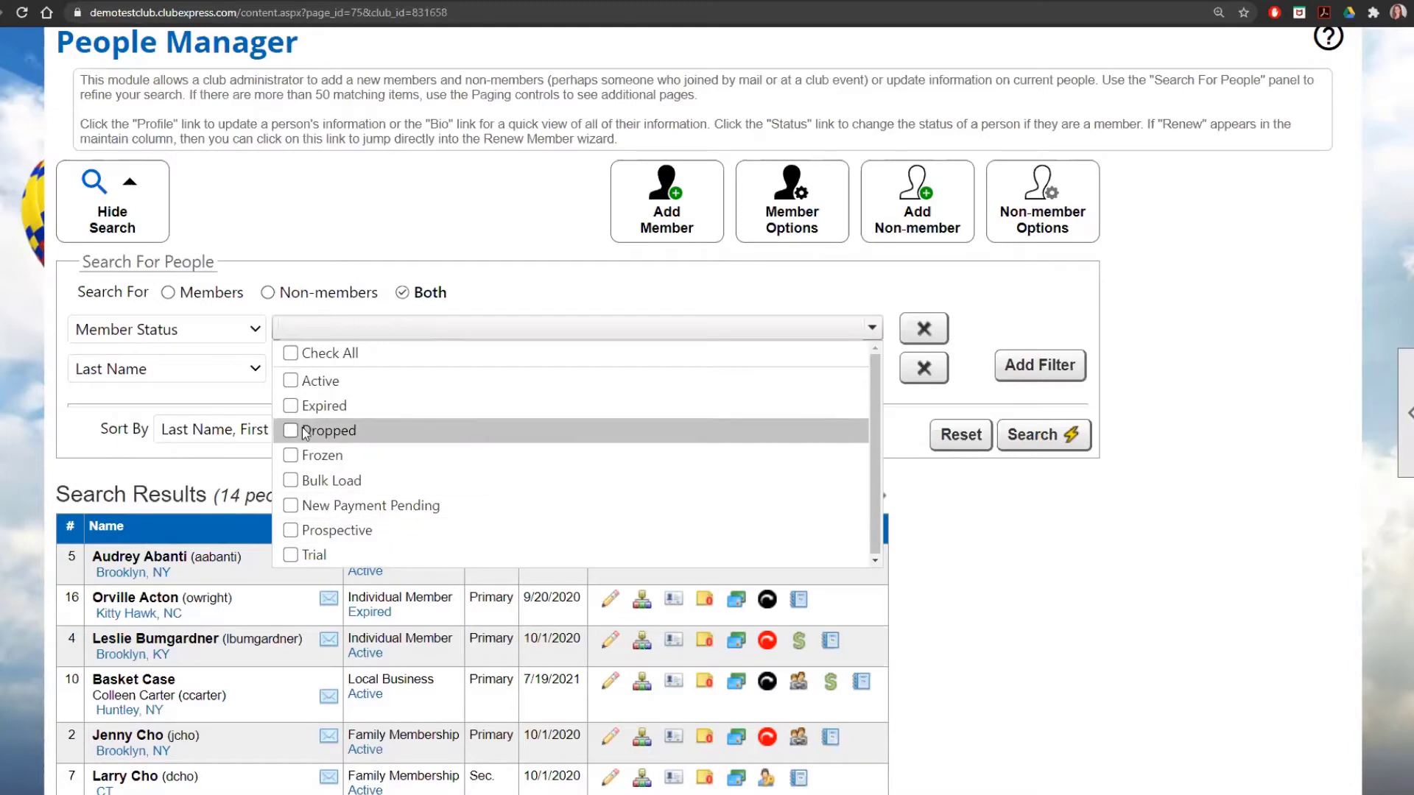
{"action": "left_click", "coordinate": [291, 430]}
{"action": "left_click", "coordinate": [291, 405]}
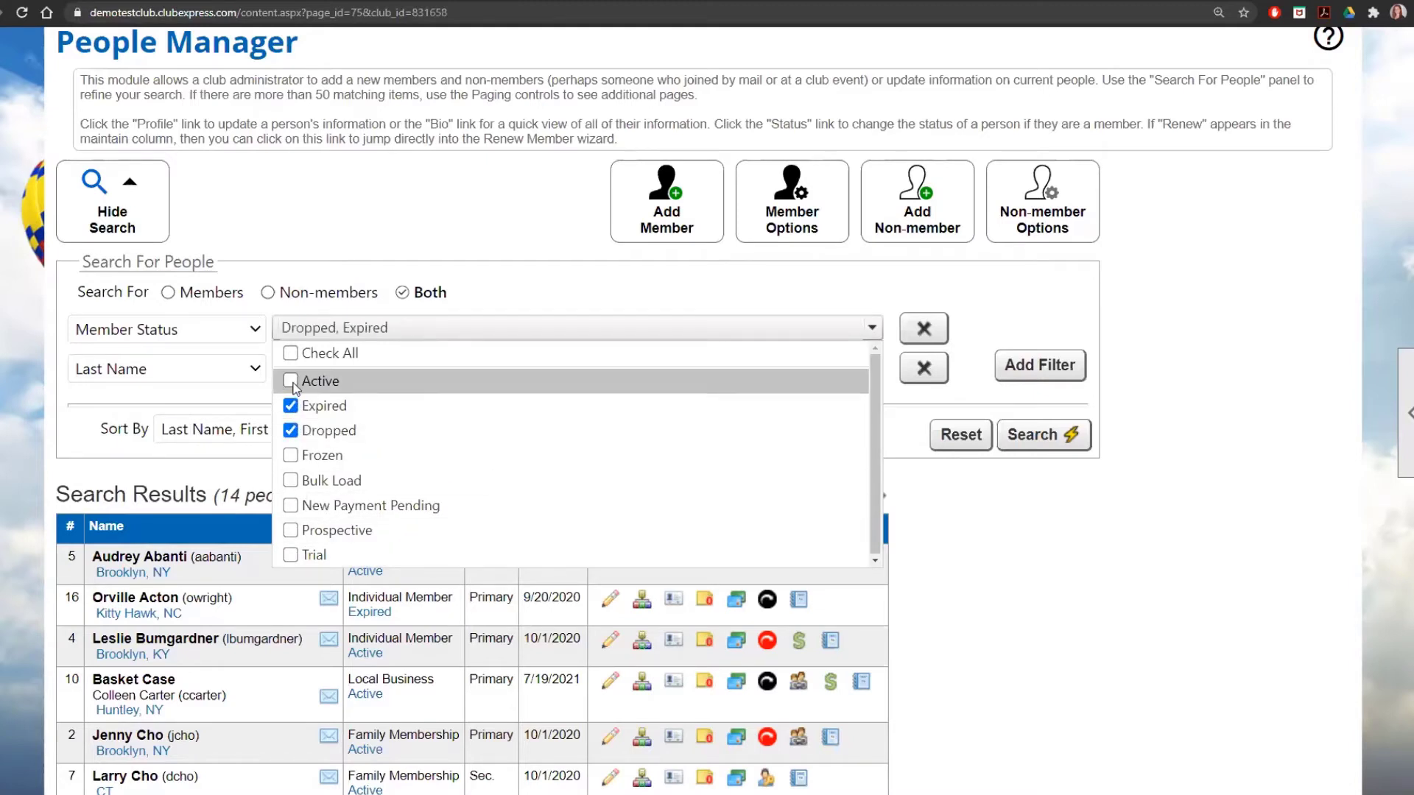
{"action": "left_click", "coordinate": [291, 381]}
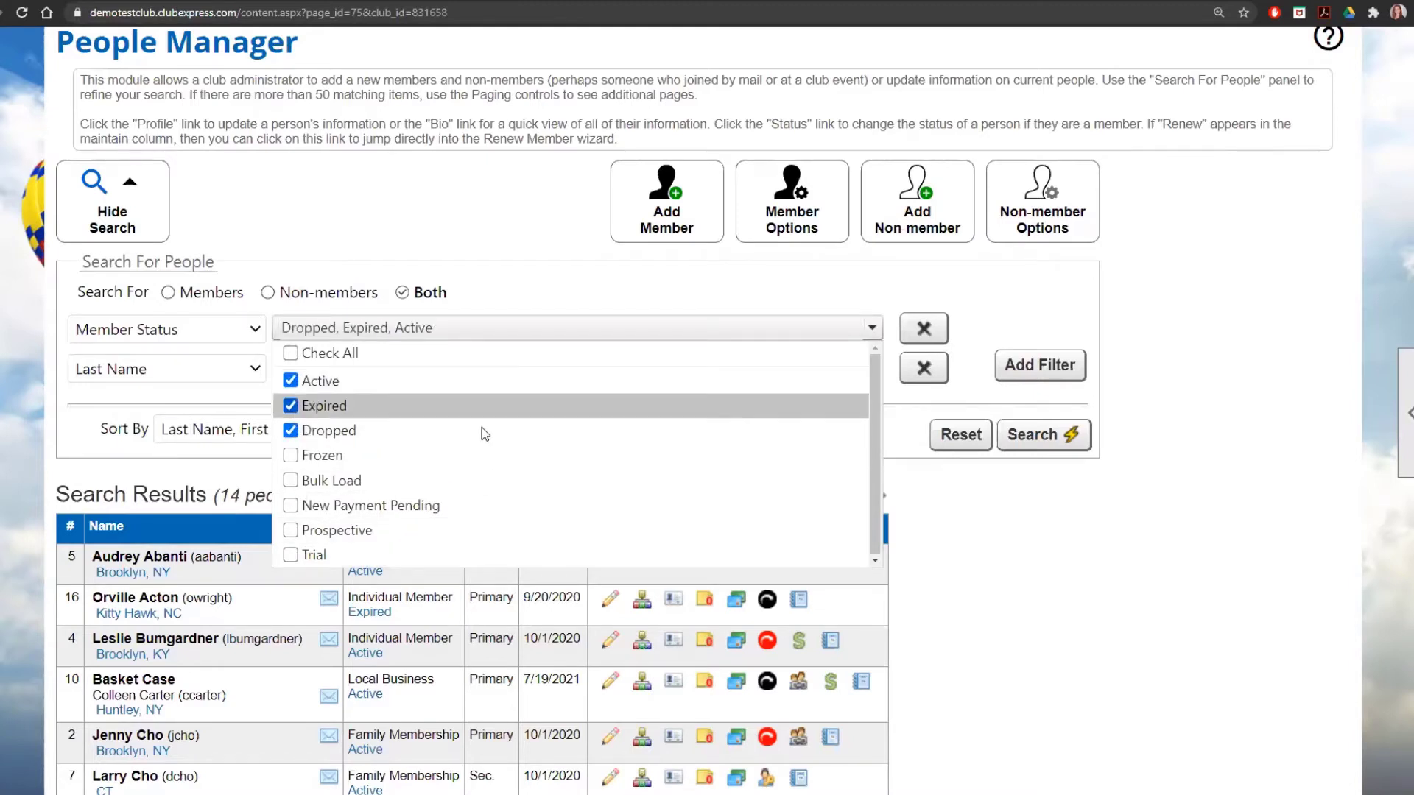
{"action": "left_click", "coordinate": [951, 510]}
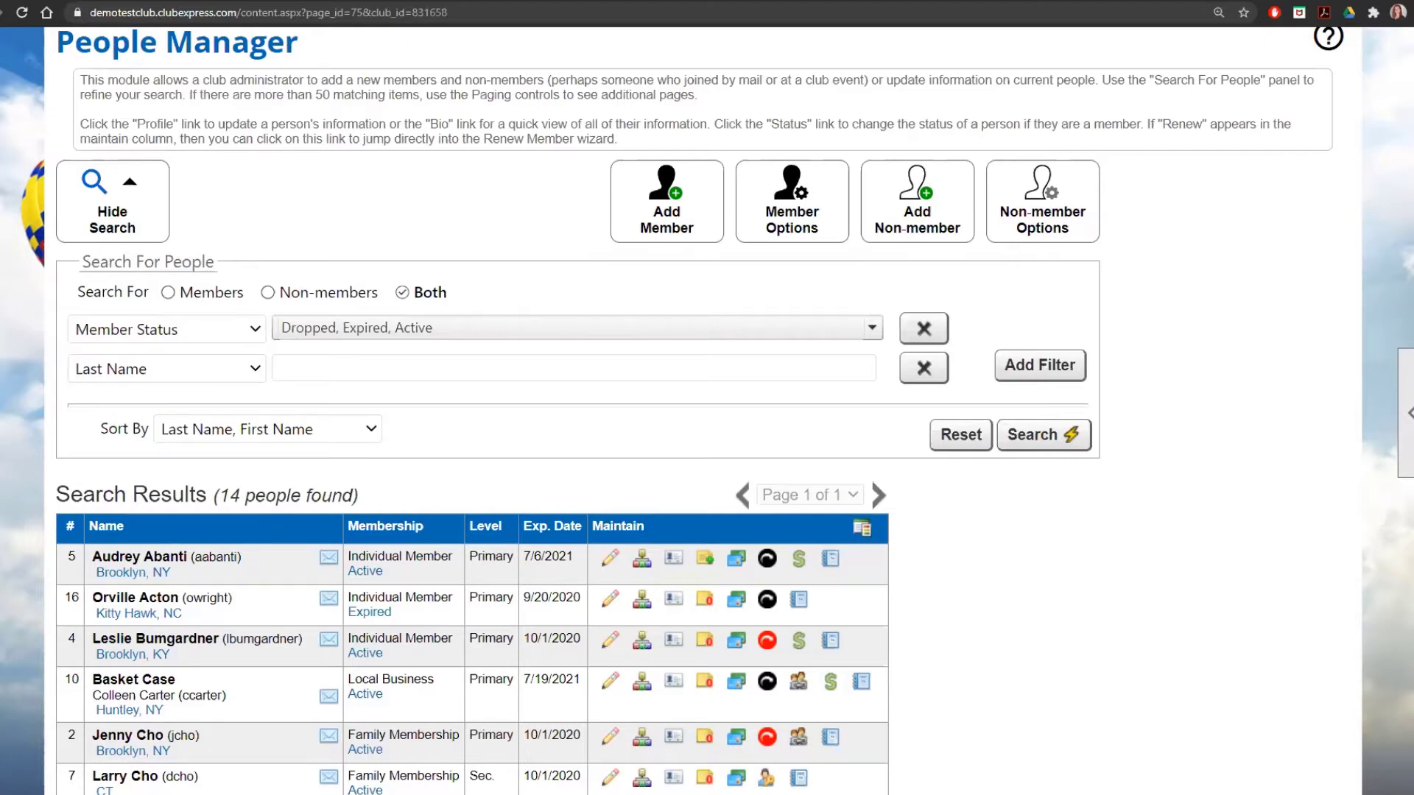
Change the Last Name filter to Category and restrict it to Donor
{"action": "left_click", "coordinate": [205, 375]}
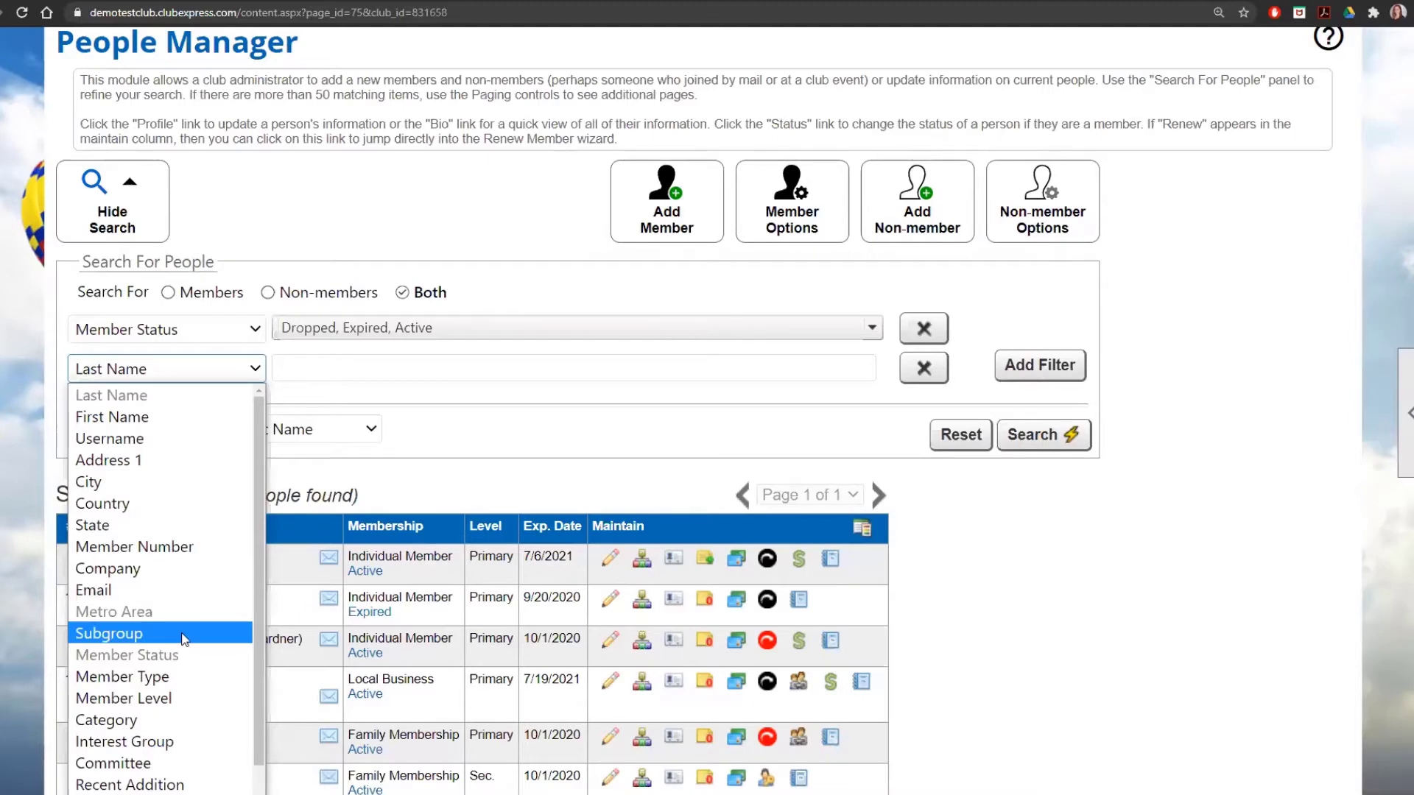
{"action": "scroll", "coordinate": [389, 596], "scroll_direction": "down", "scroll_amount": 1}
{"action": "left_click", "coordinate": [192, 288]}
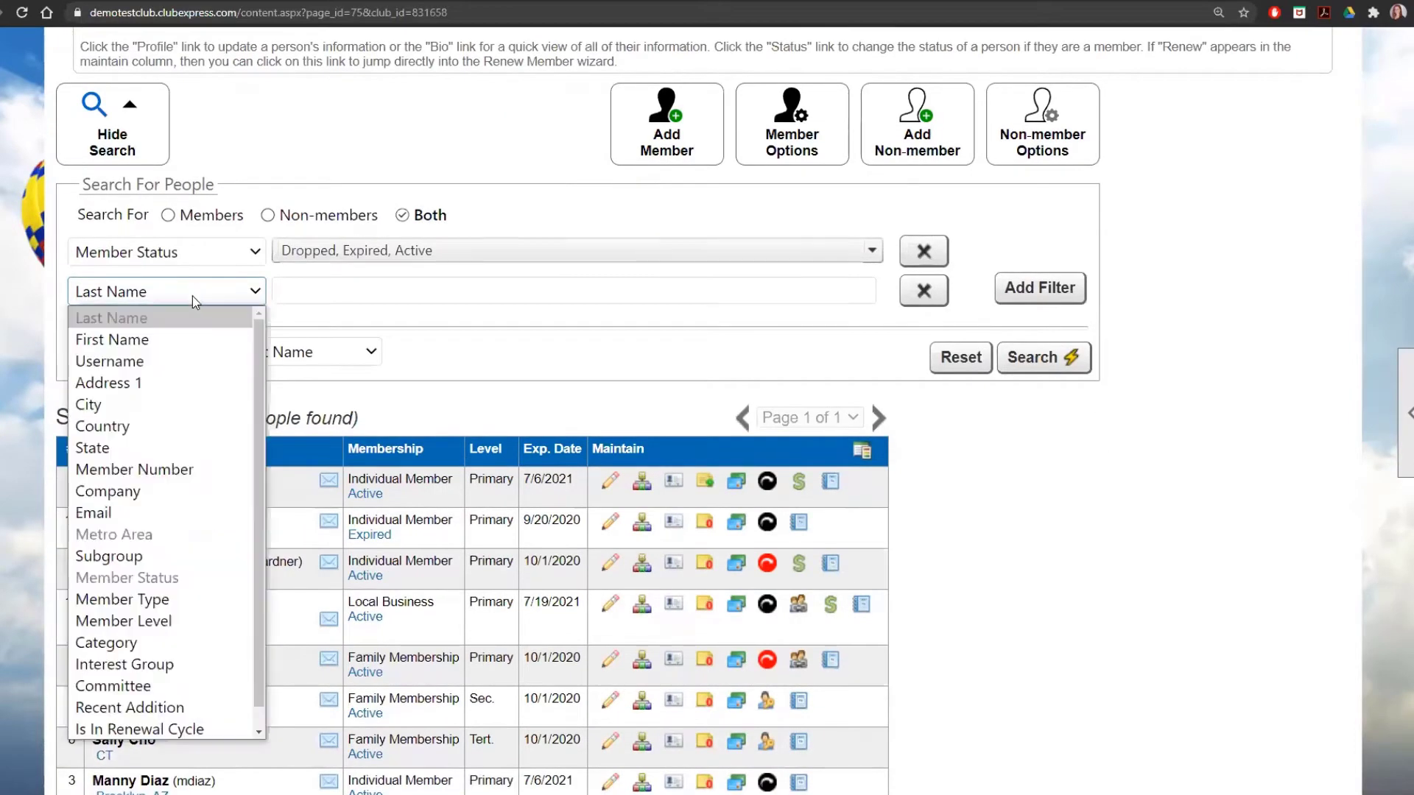
{"action": "left_click", "coordinate": [160, 642]}
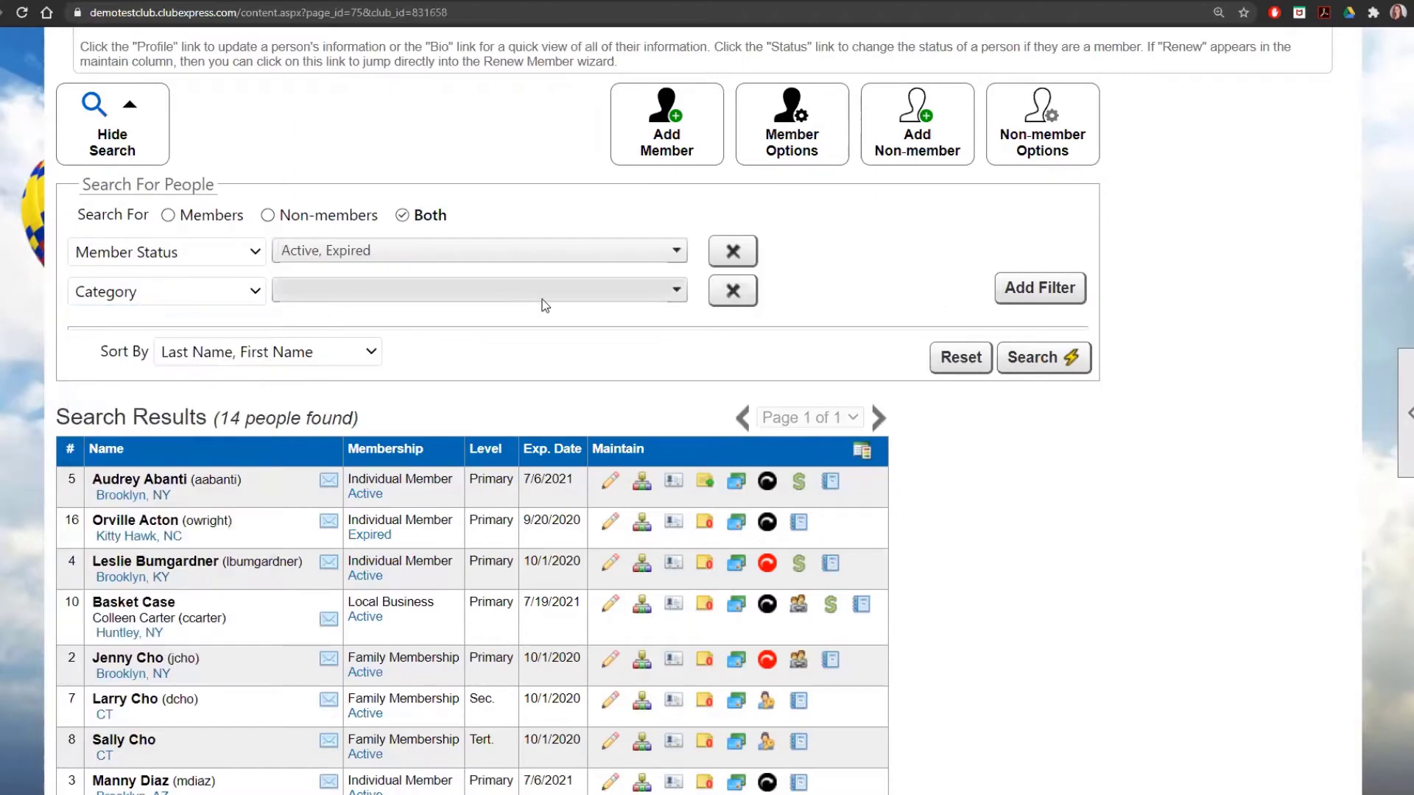
{"action": "left_click", "coordinate": [351, 293]}
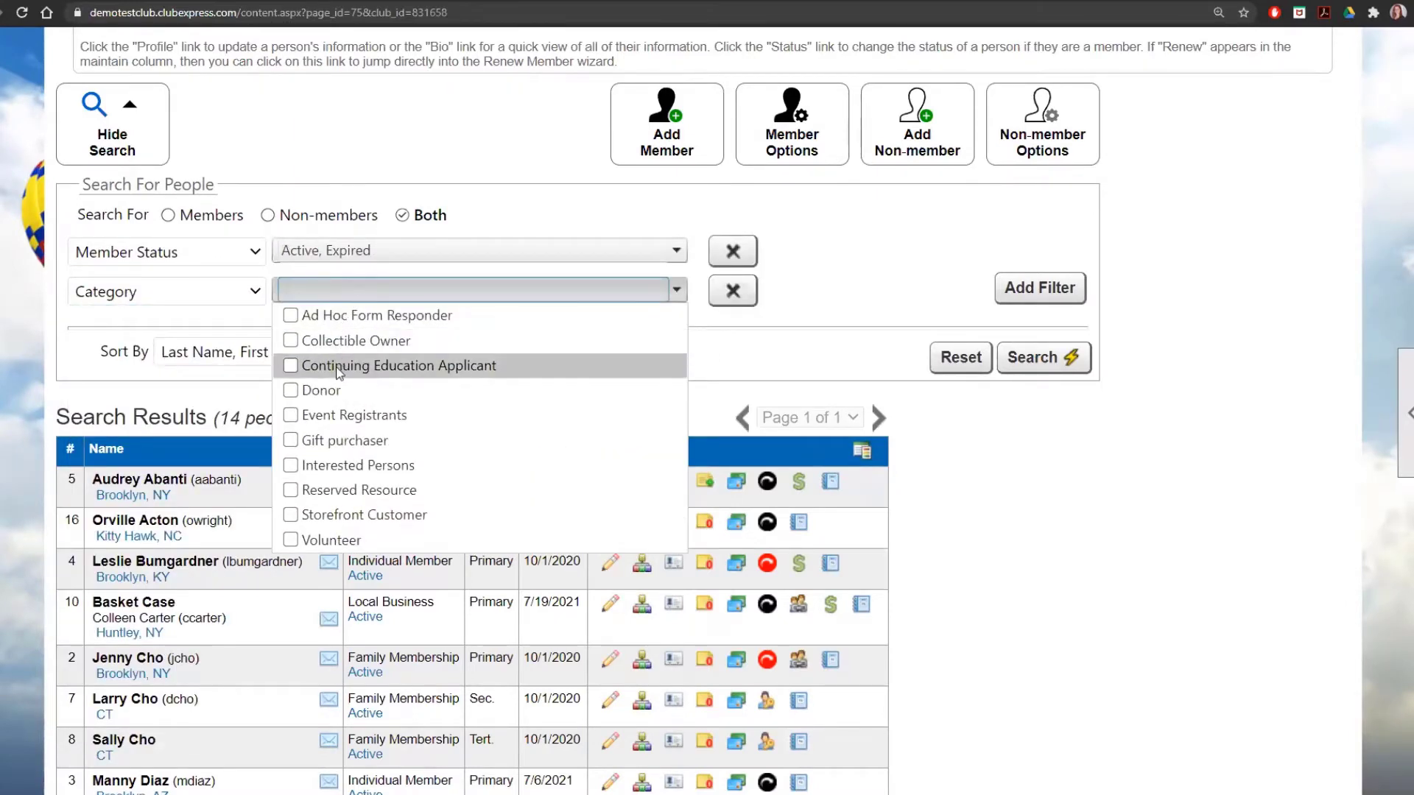
{"action": "left_click", "coordinate": [292, 396]}
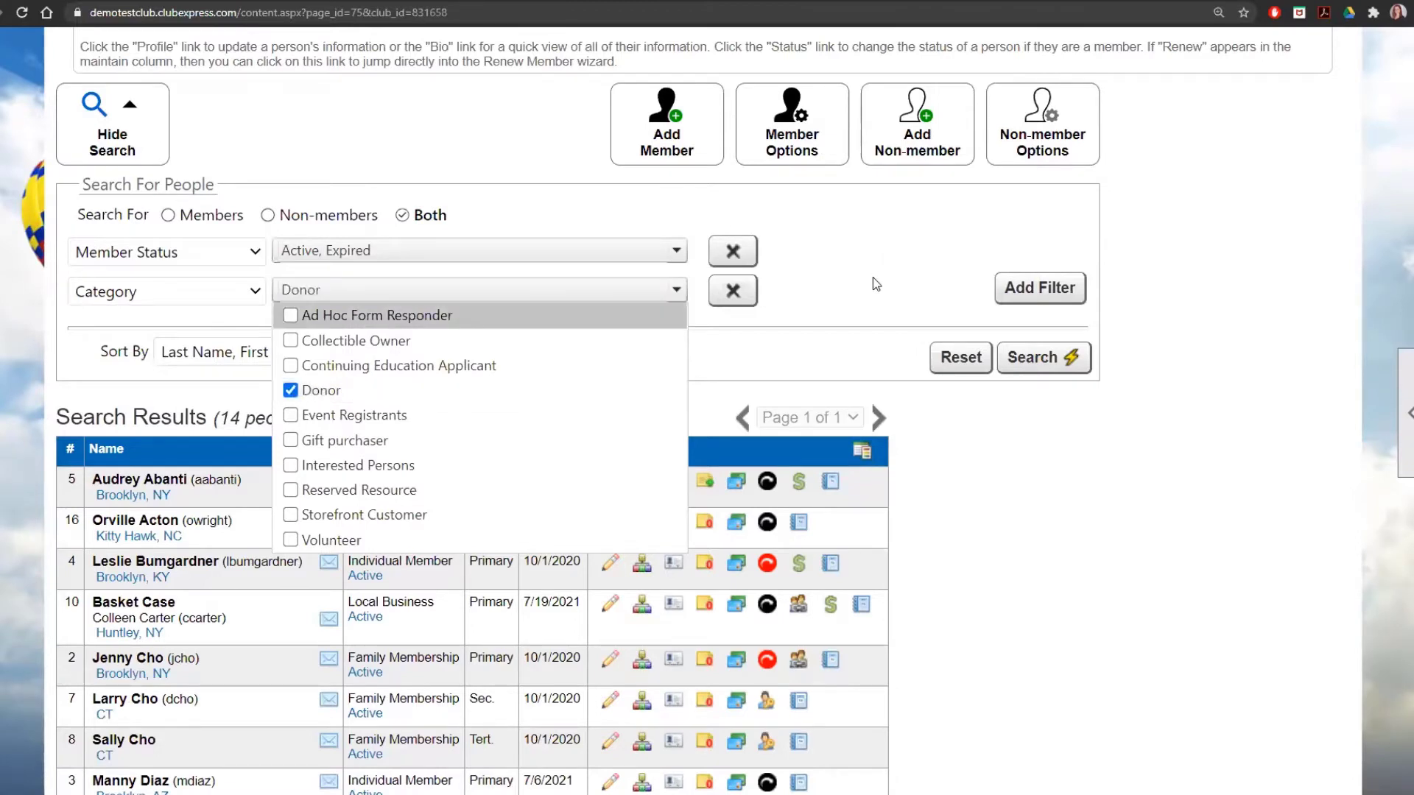
{"action": "left_click", "coordinate": [866, 294]}
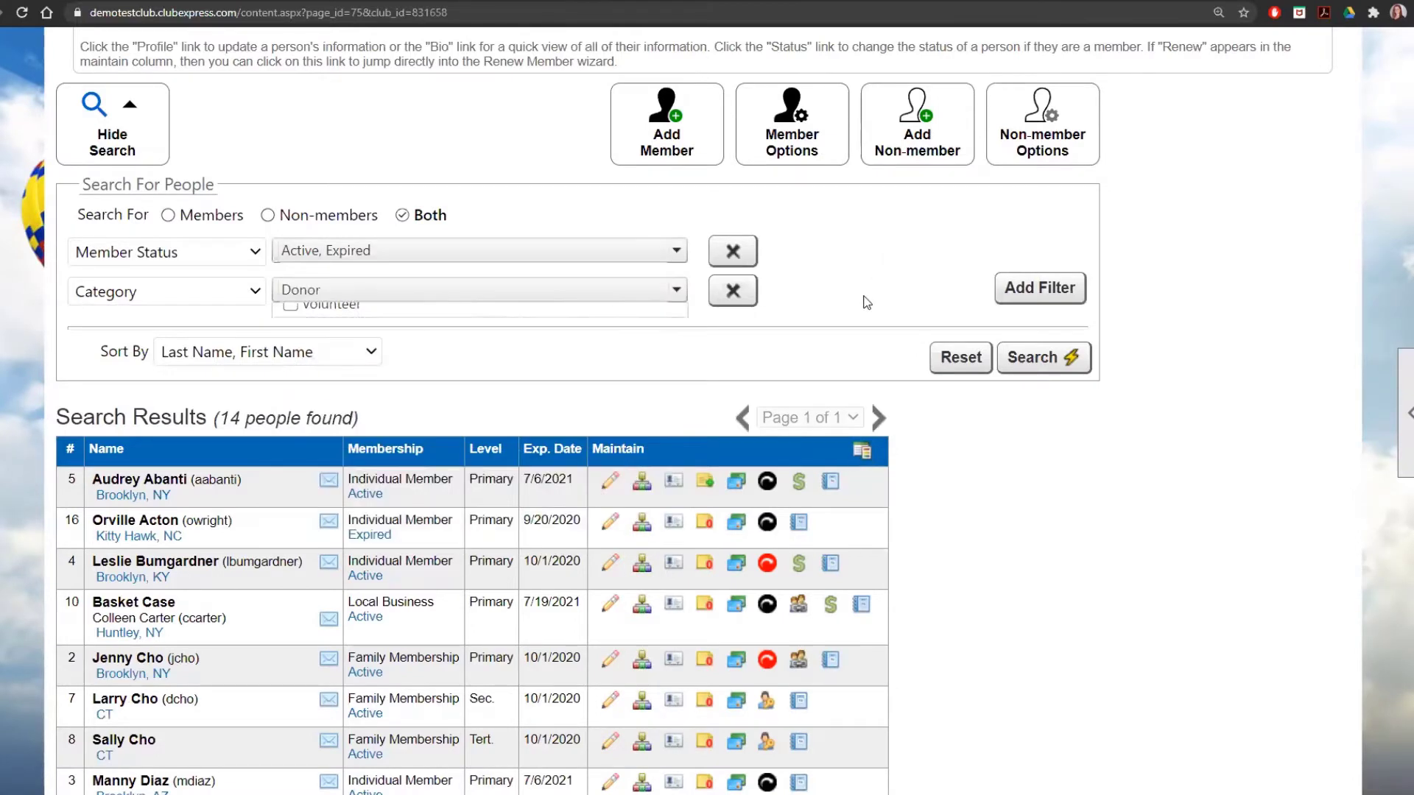
Add Last Name and First Name filter rows below Category, and remove the First Name row
{"action": "left_click", "coordinate": [1037, 289]}
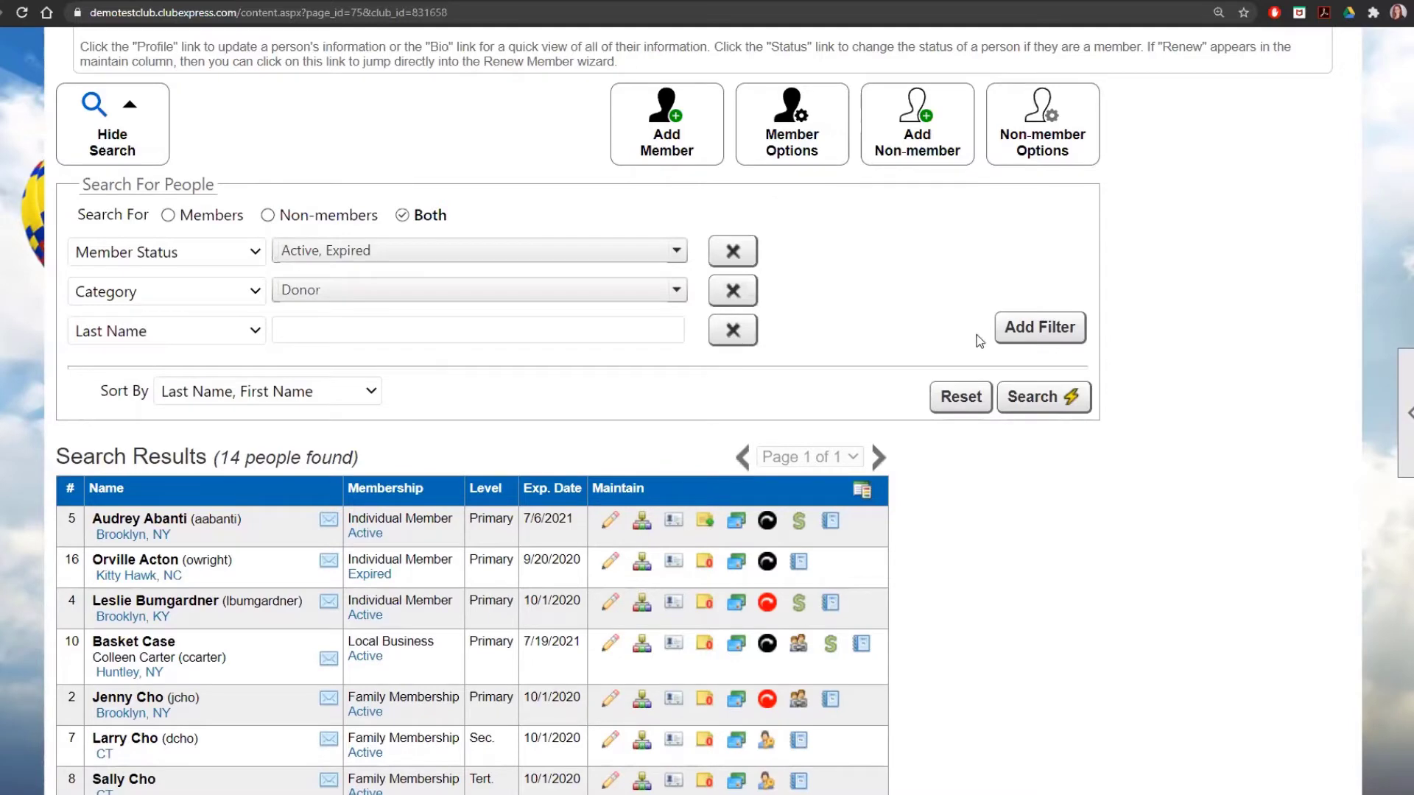
{"action": "left_click", "coordinate": [1055, 333]}
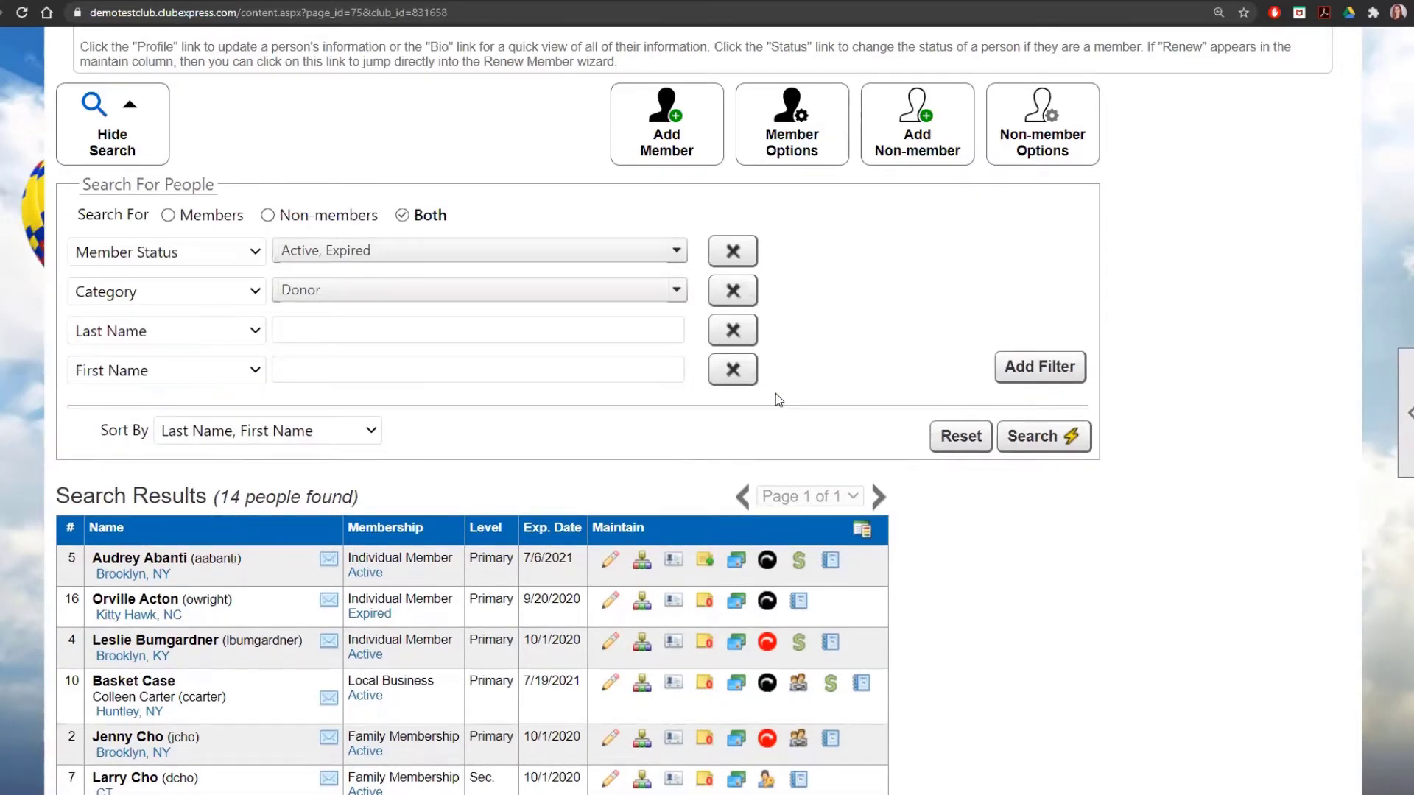
{"action": "left_click", "coordinate": [732, 372]}
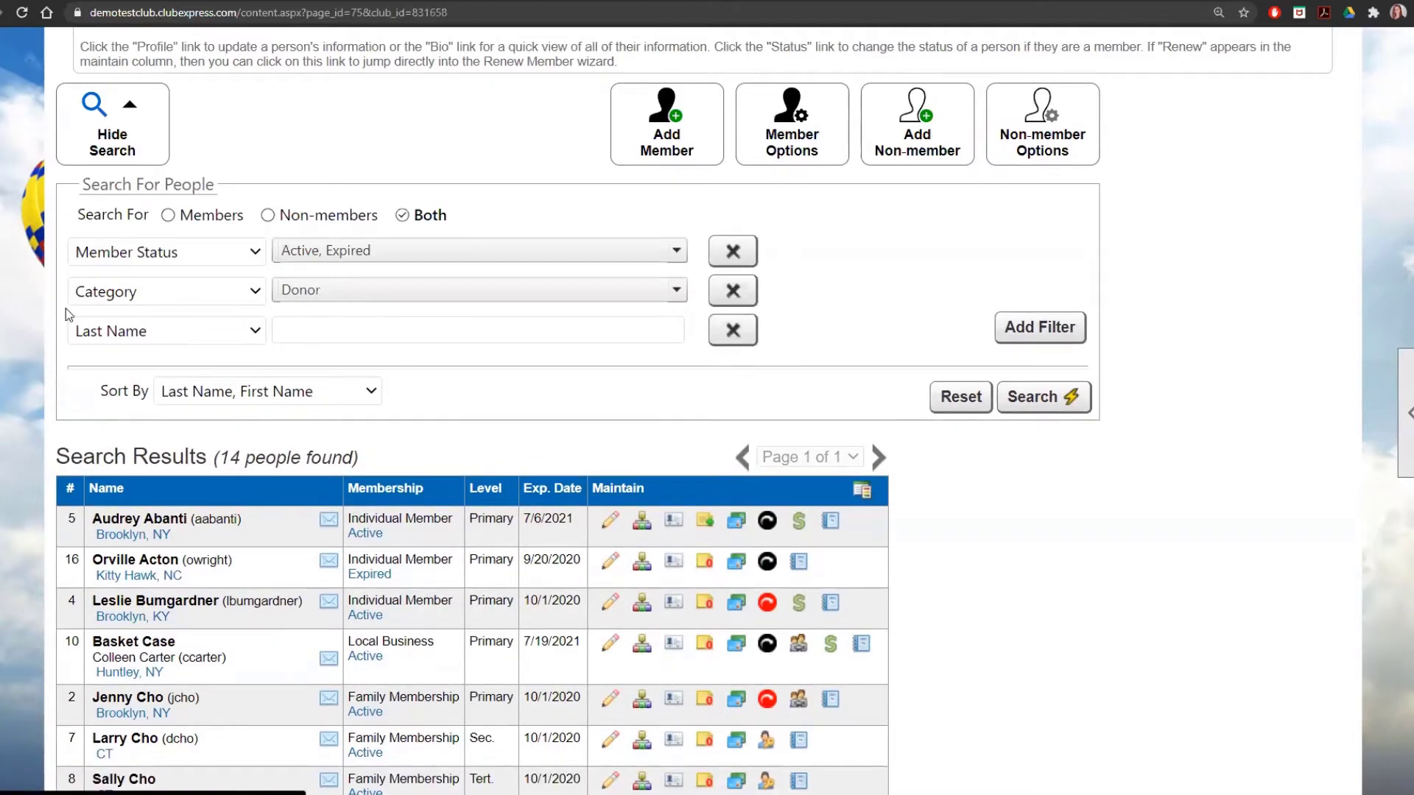
Try the Is In Renewal Cycle and With Pending Payment filters in the third filter row
{"action": "left_click", "coordinate": [173, 330]}
{"action": "scroll", "coordinate": [196, 545], "scroll_direction": "down", "scroll_amount": 1}
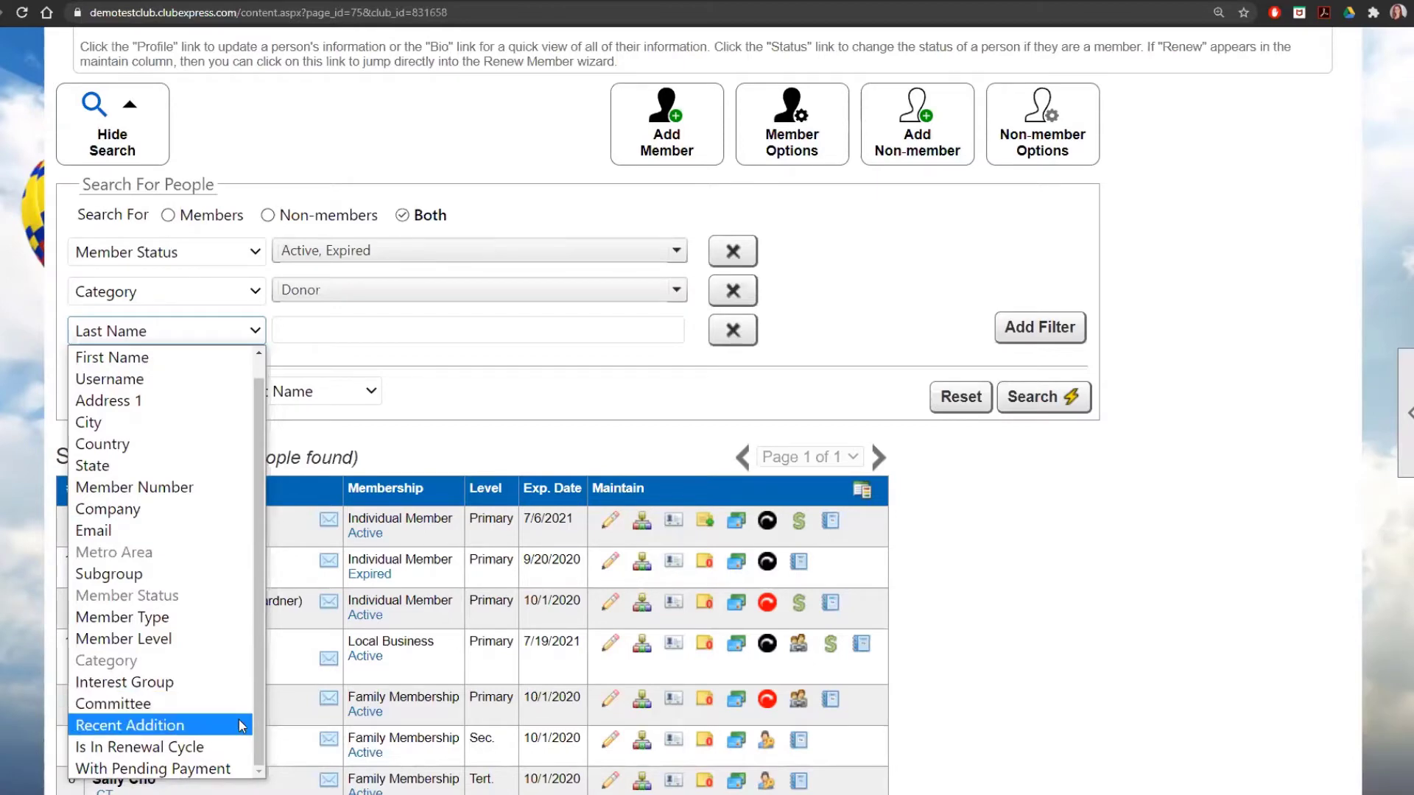
{"action": "left_click", "coordinate": [240, 745]}
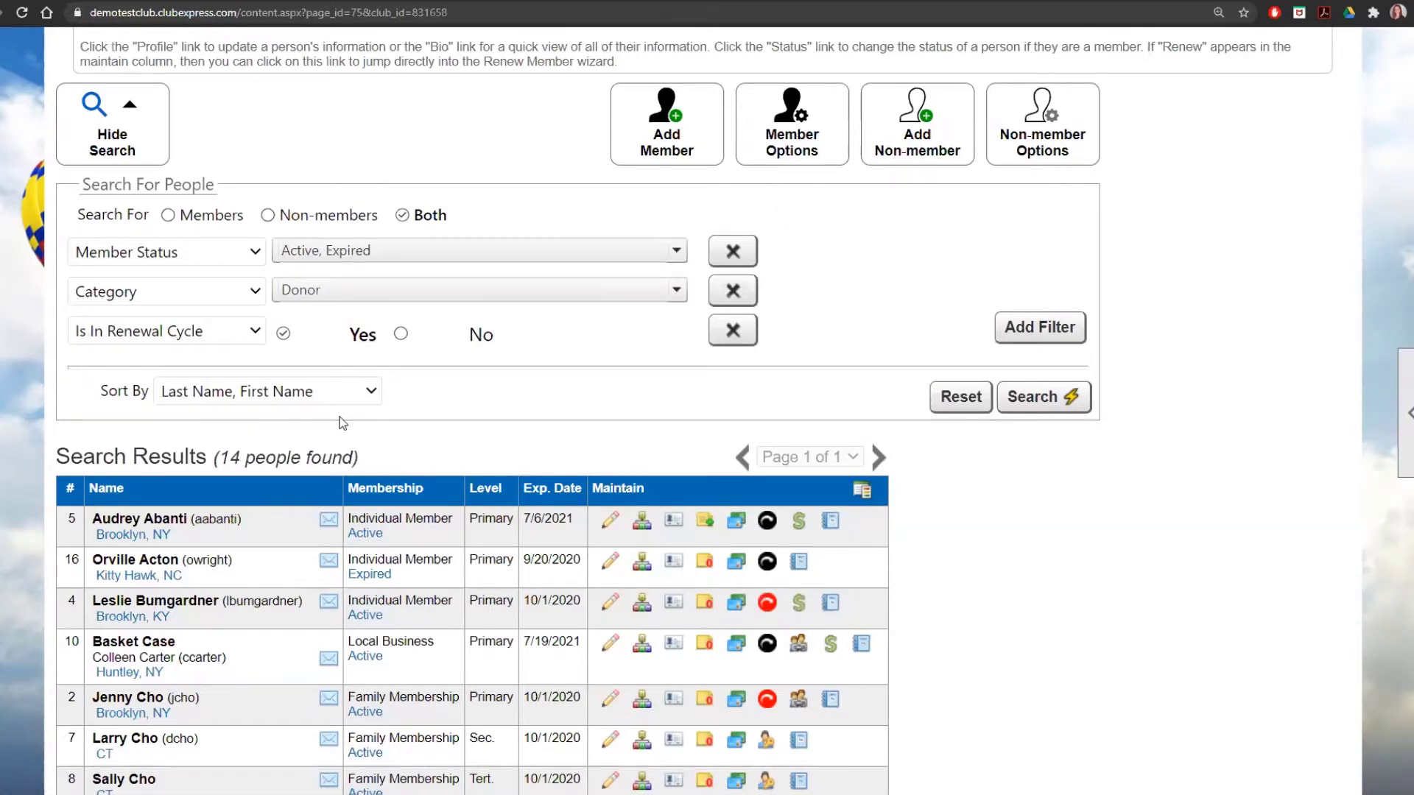
{"action": "left_click", "coordinate": [211, 338]}
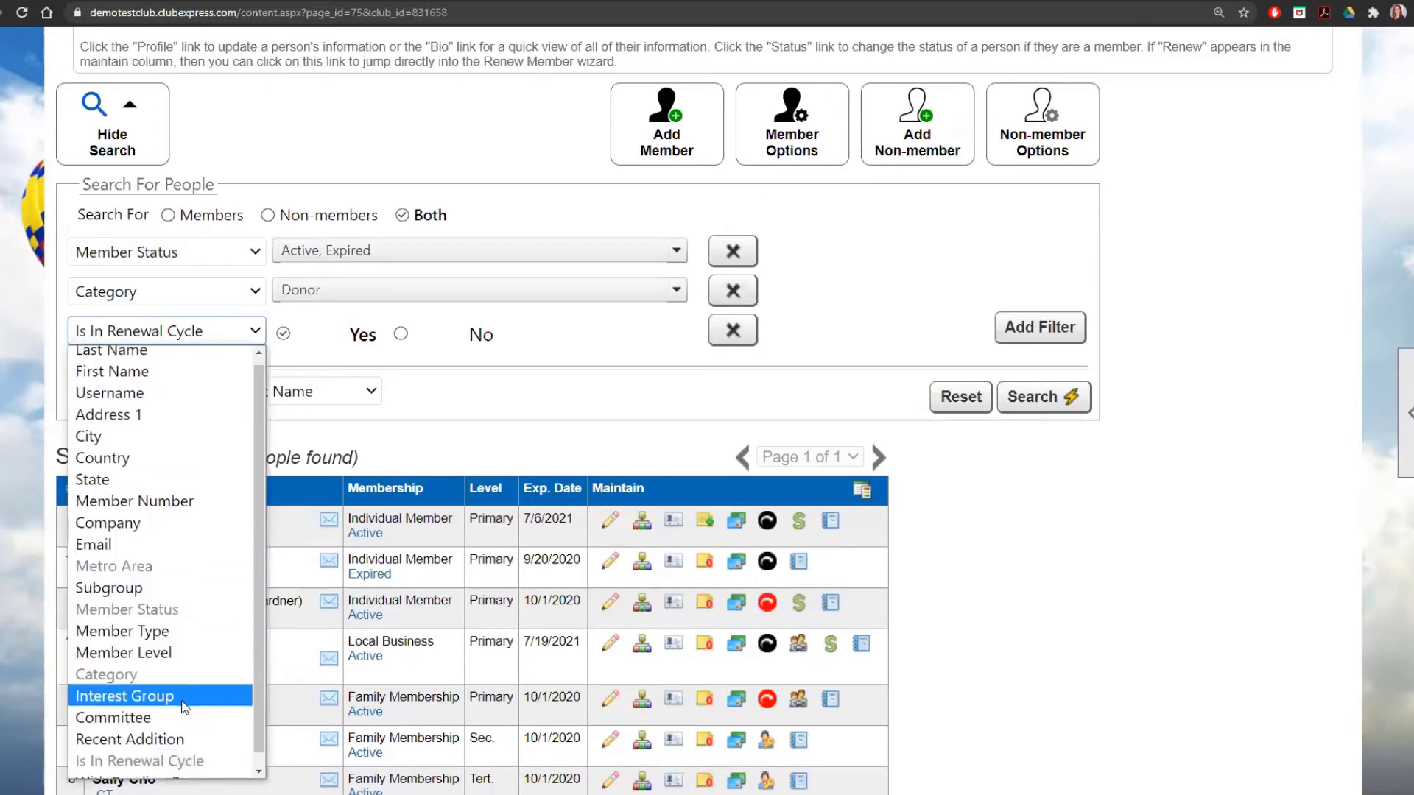
{"action": "scroll", "coordinate": [172, 749], "scroll_direction": "down", "scroll_amount": 1}
{"action": "left_click", "coordinate": [200, 764]}
{"action": "left_click", "coordinate": [527, 421]}
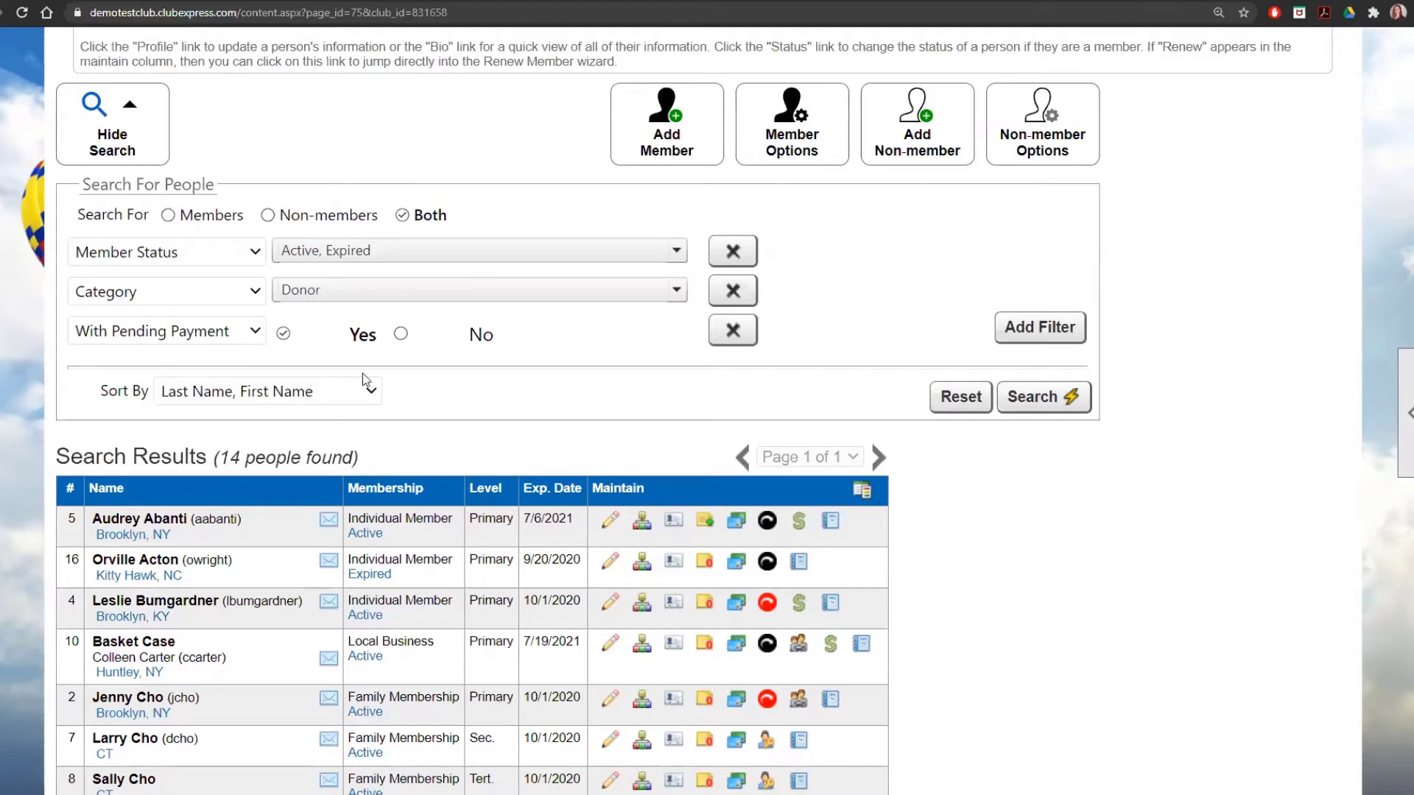
Try the Recent Addition filter in the third row, check its day ranges, and remove that filter row
{"action": "left_click", "coordinate": [212, 340]}
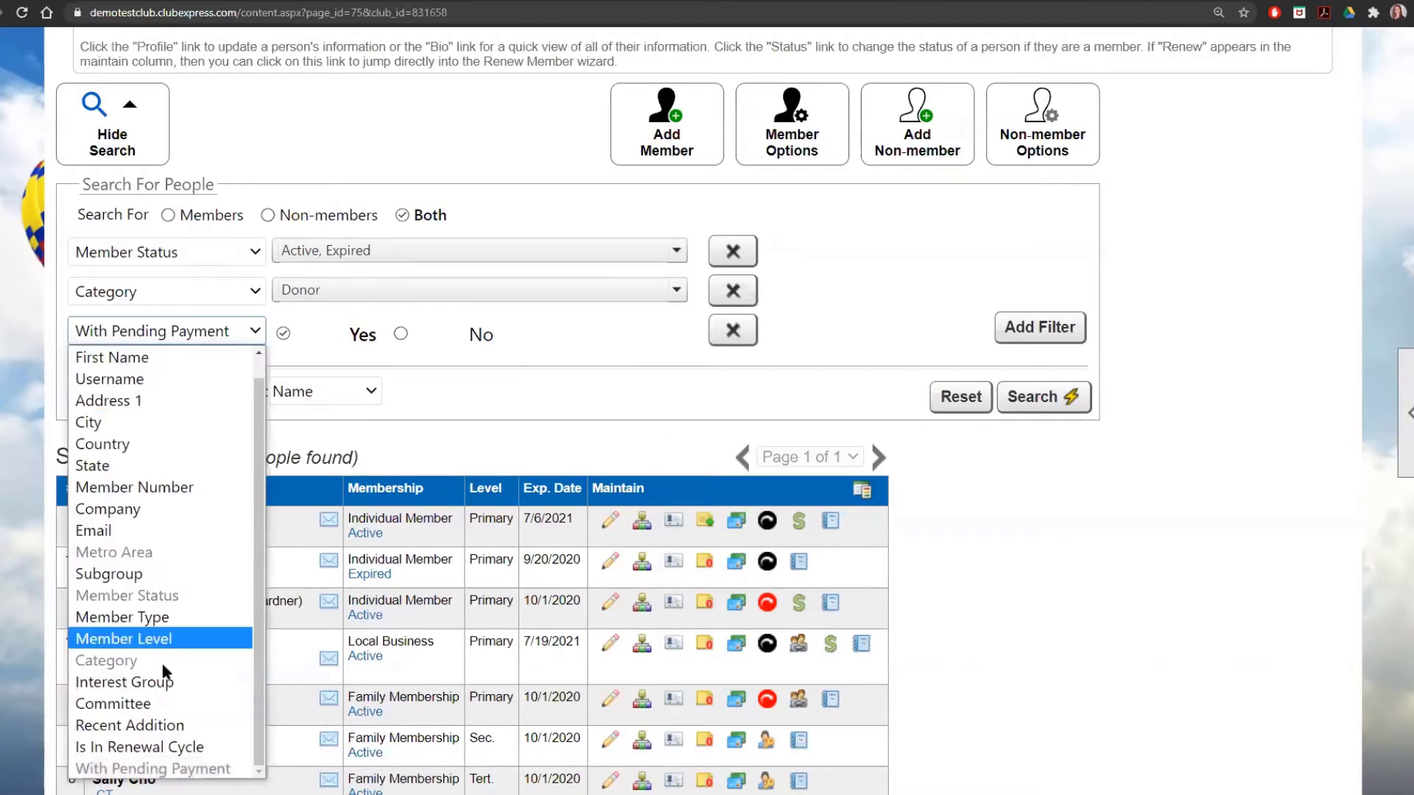
{"action": "left_click", "coordinate": [180, 731]}
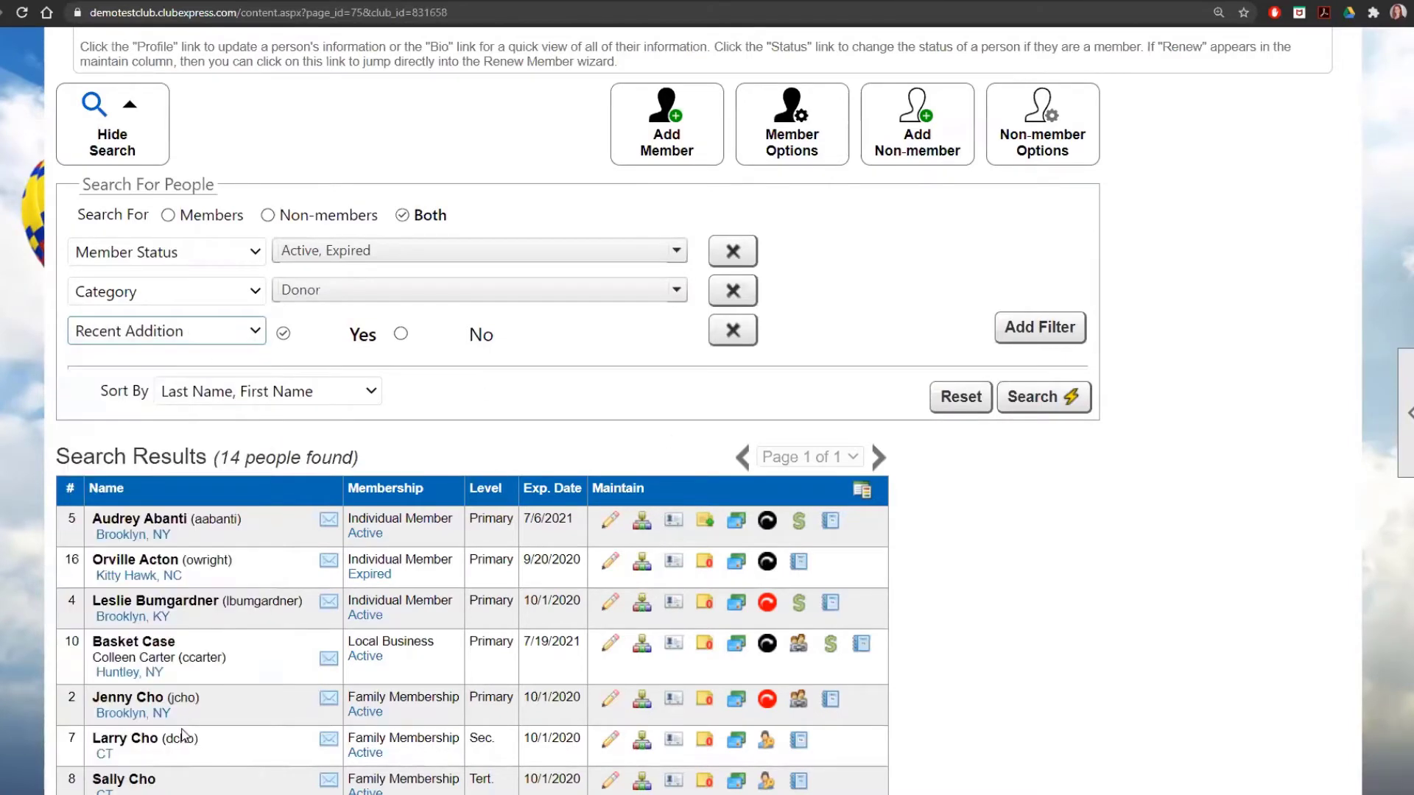
{"action": "left_click", "coordinate": [400, 338]}
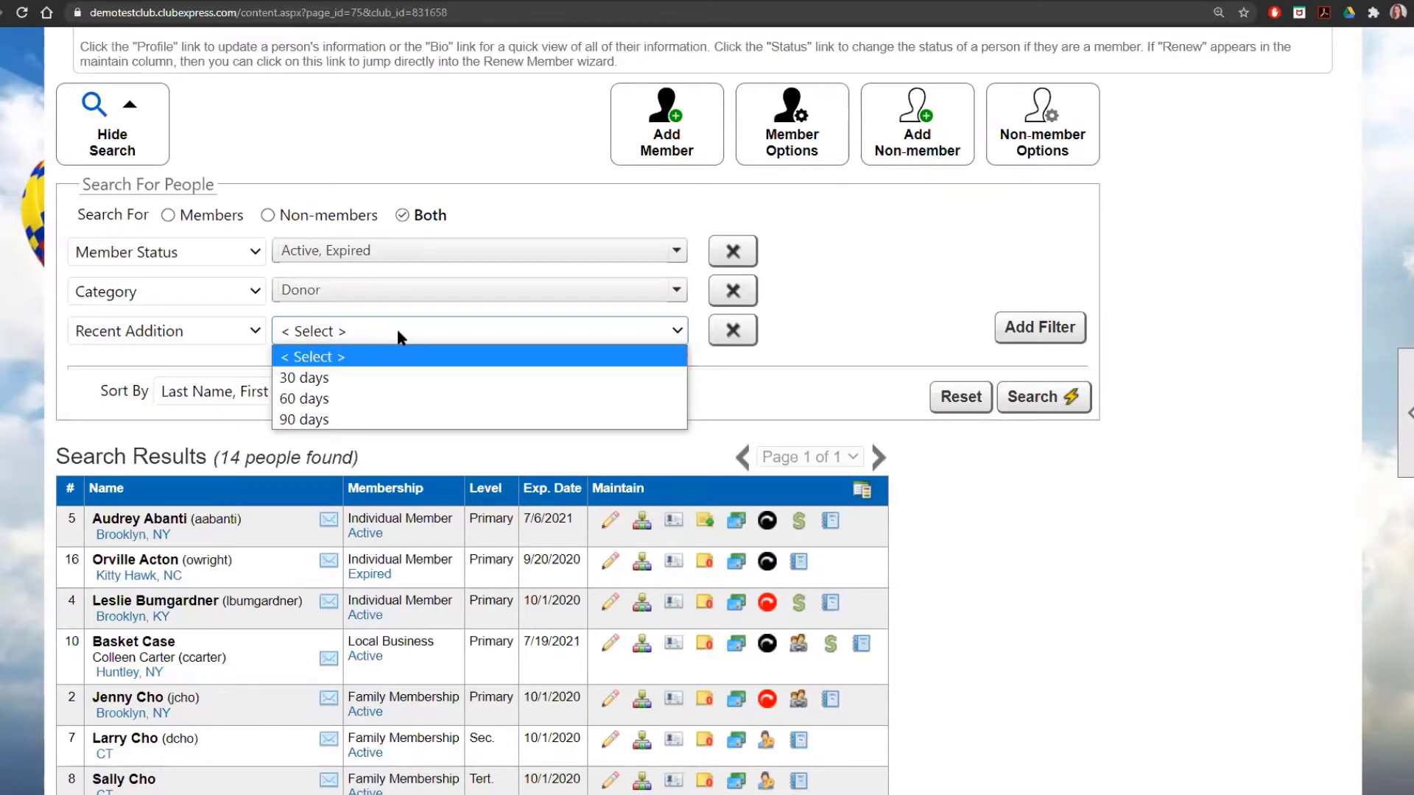
{"action": "left_click", "coordinate": [816, 330]}
{"action": "left_click", "coordinate": [733, 335]}
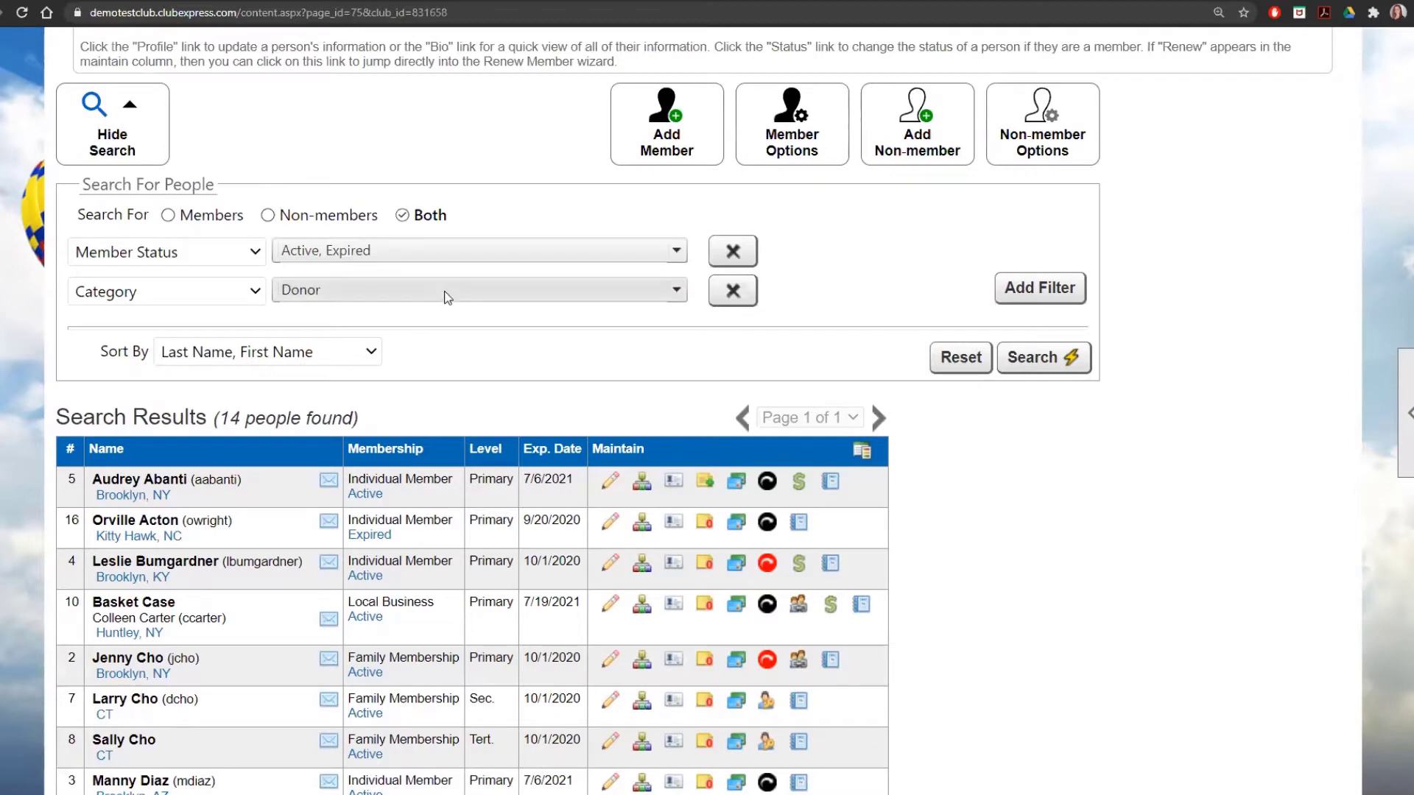
Add Dropped to the Member Status filter and run the search with the Donor category
{"action": "left_click", "coordinate": [501, 254]}
{"action": "left_click", "coordinate": [291, 353]}
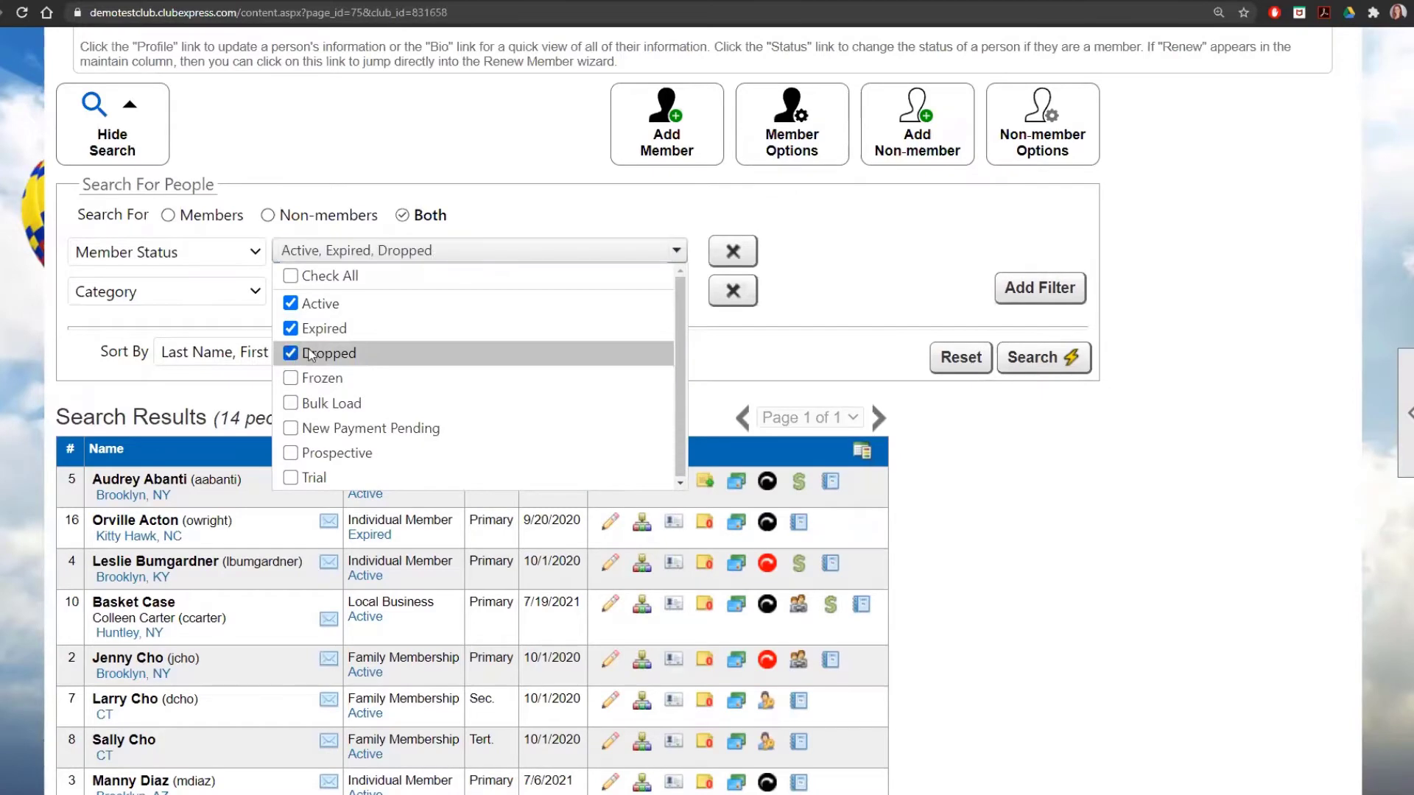
{"action": "left_click", "coordinate": [834, 270]}
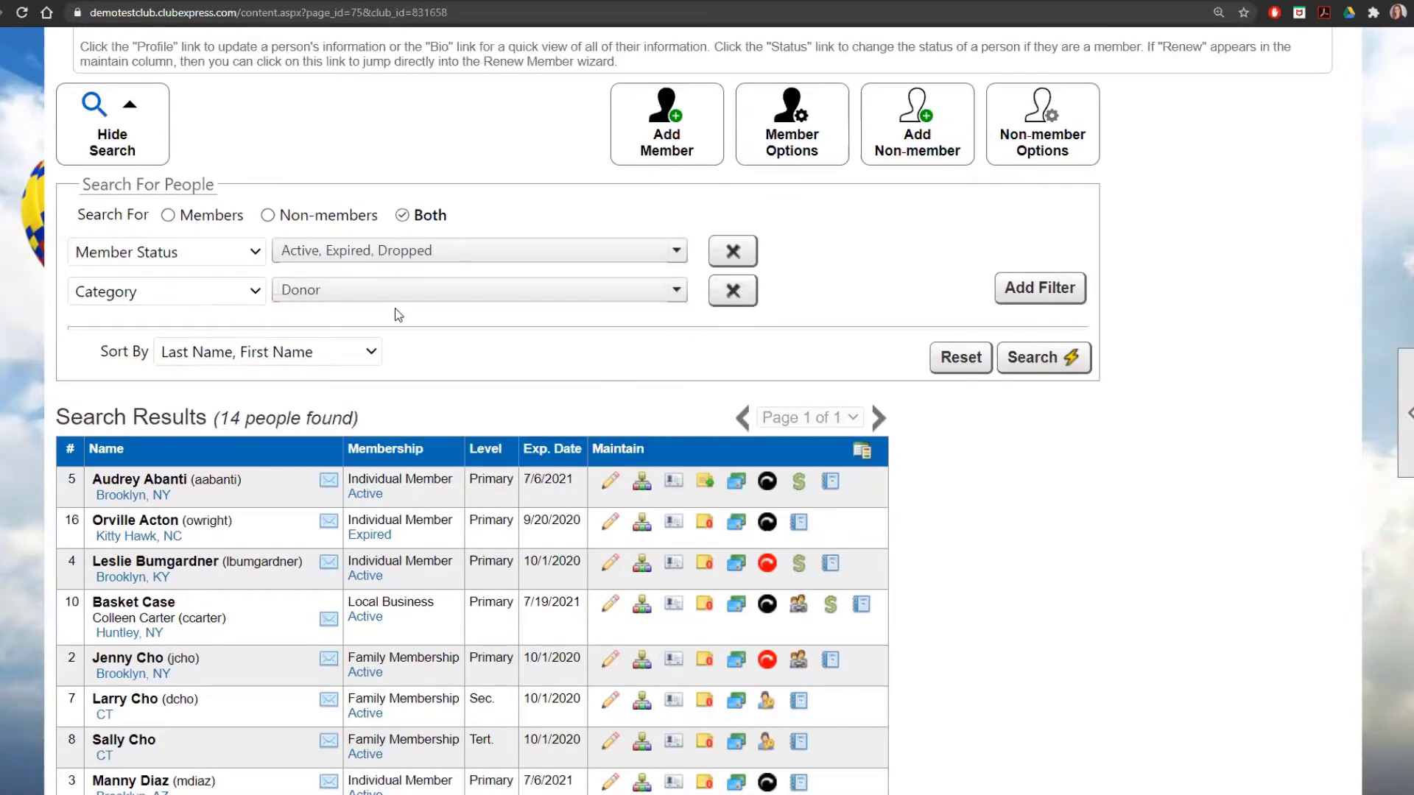
{"action": "left_click", "coordinate": [1073, 358]}
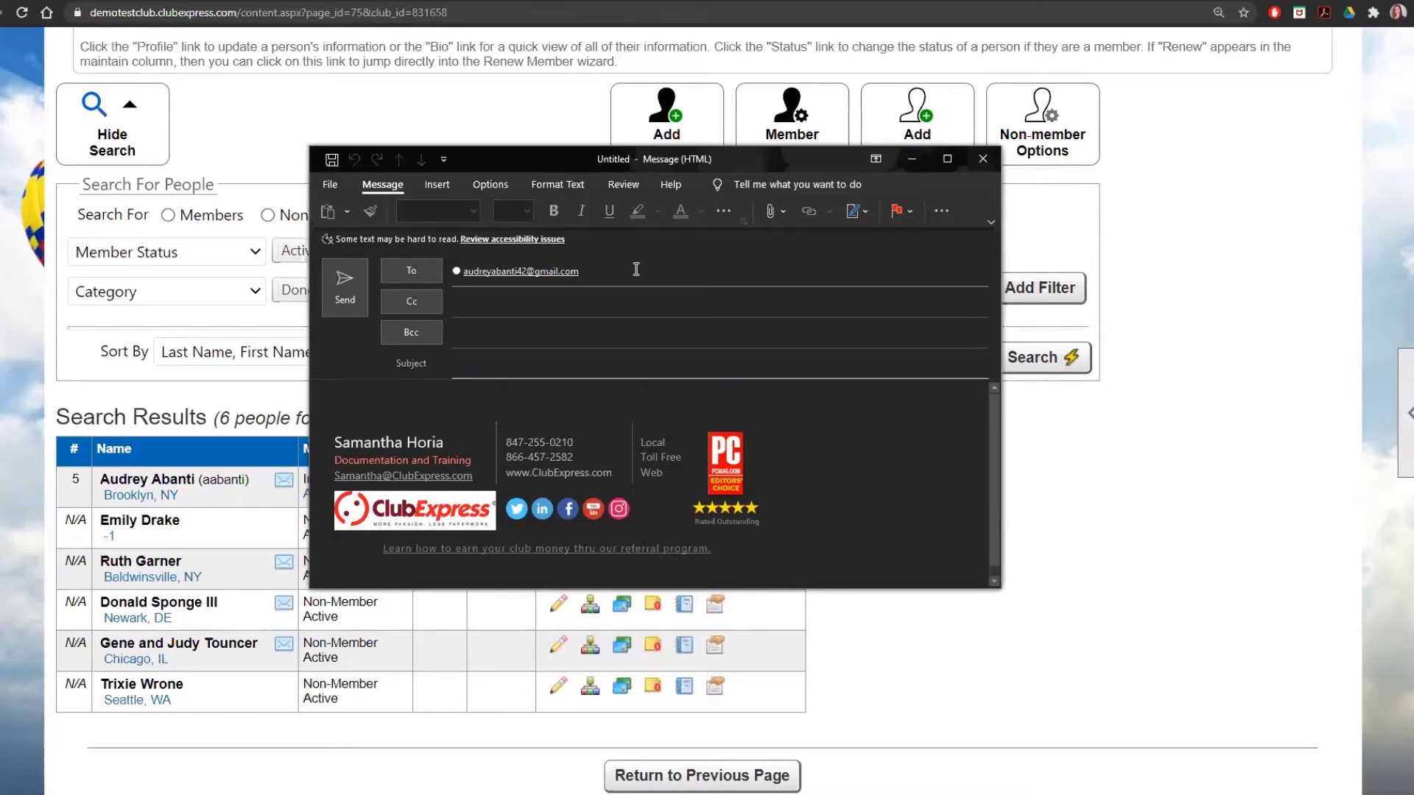
Discard the draft e-mail without saving, and view the contact info of the first listed member
{"action": "left_click", "coordinate": [995, 157]}
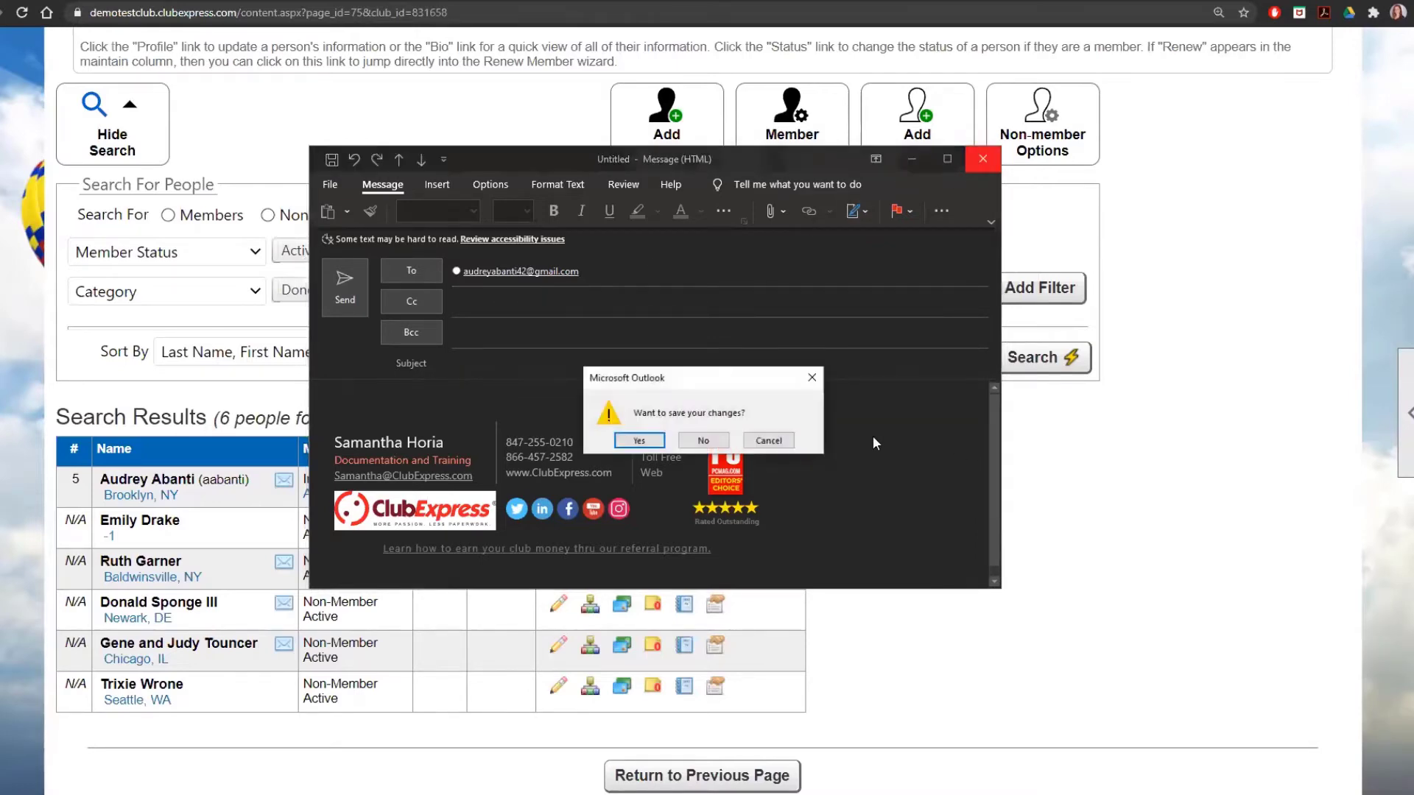
{"action": "left_click", "coordinate": [701, 440]}
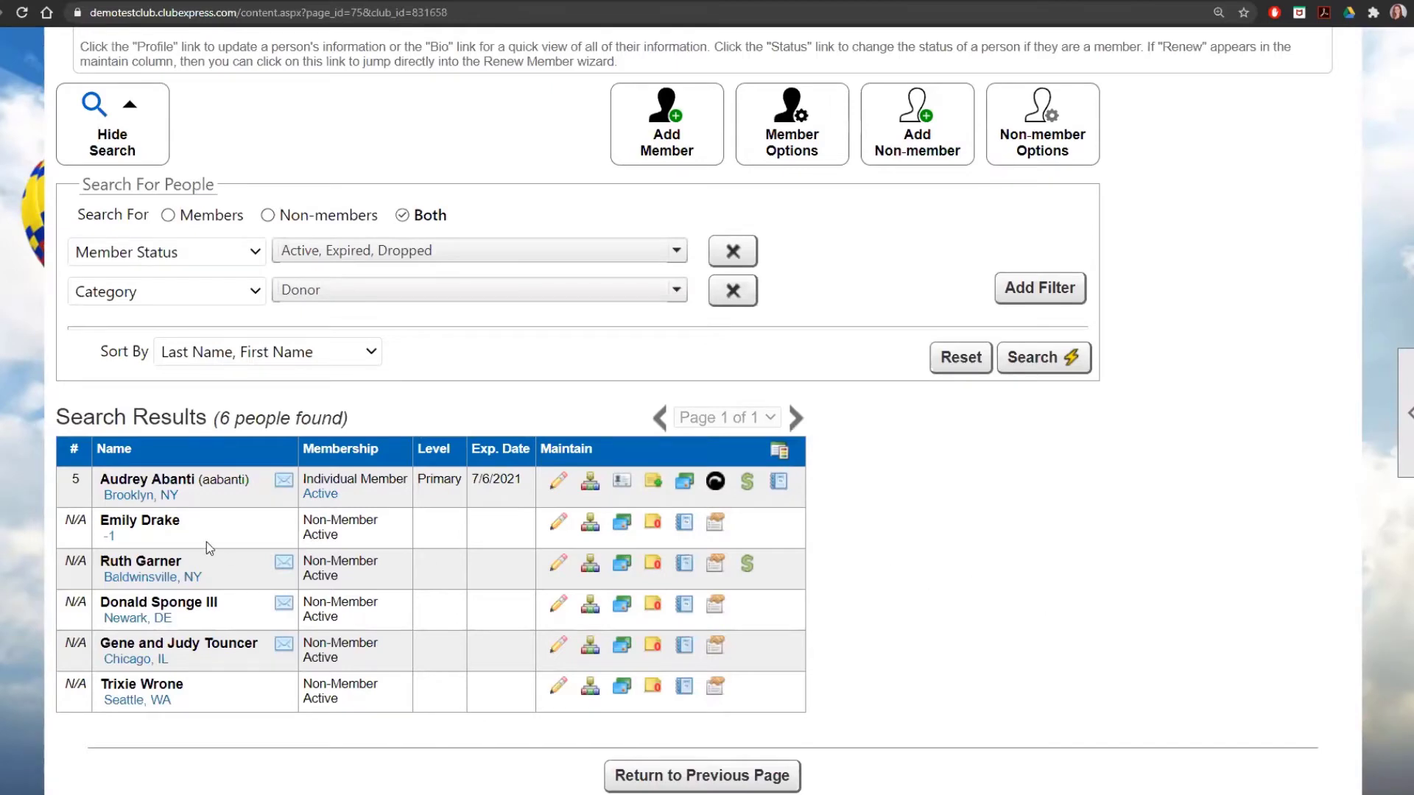
{"action": "left_click", "coordinate": [169, 495]}
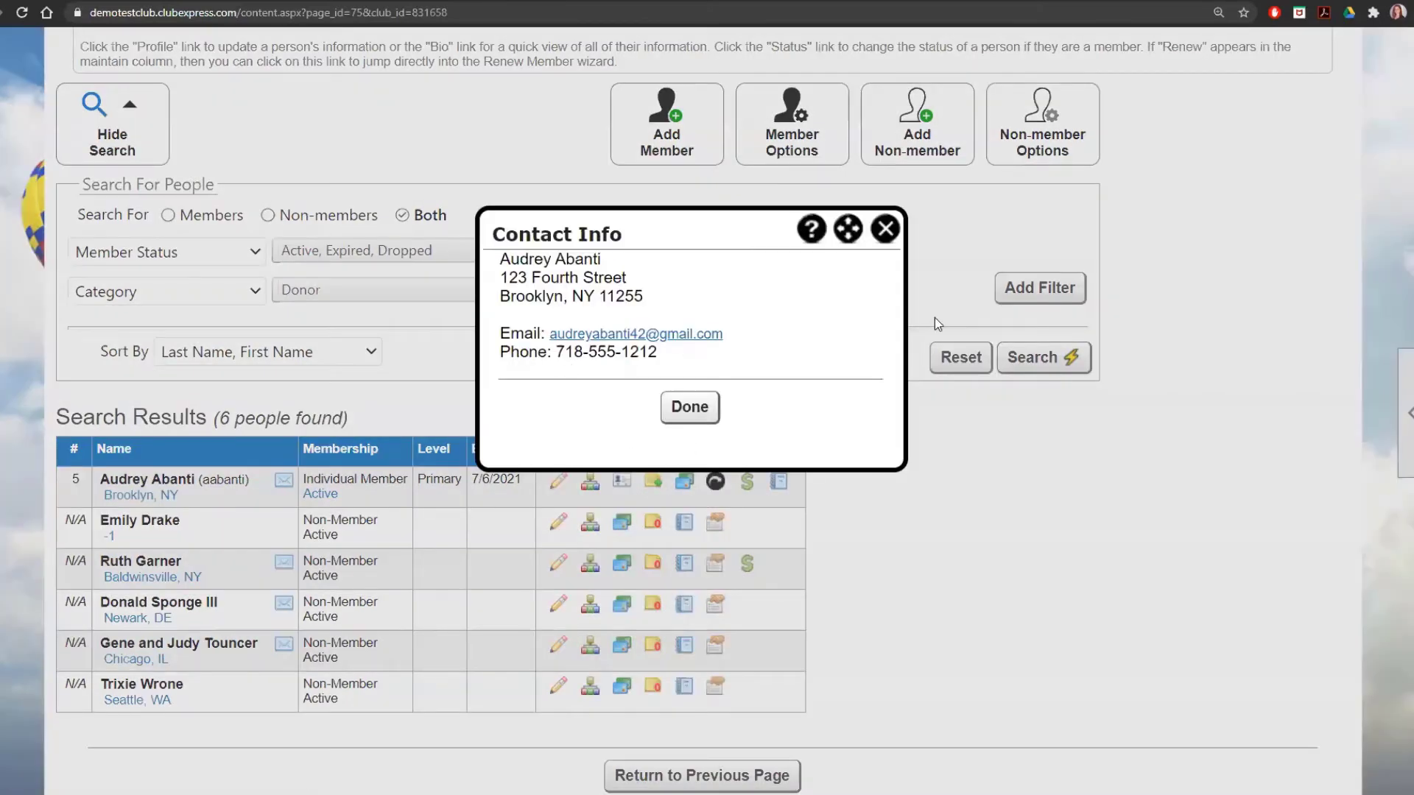
{"action": "left_click", "coordinate": [885, 229]}
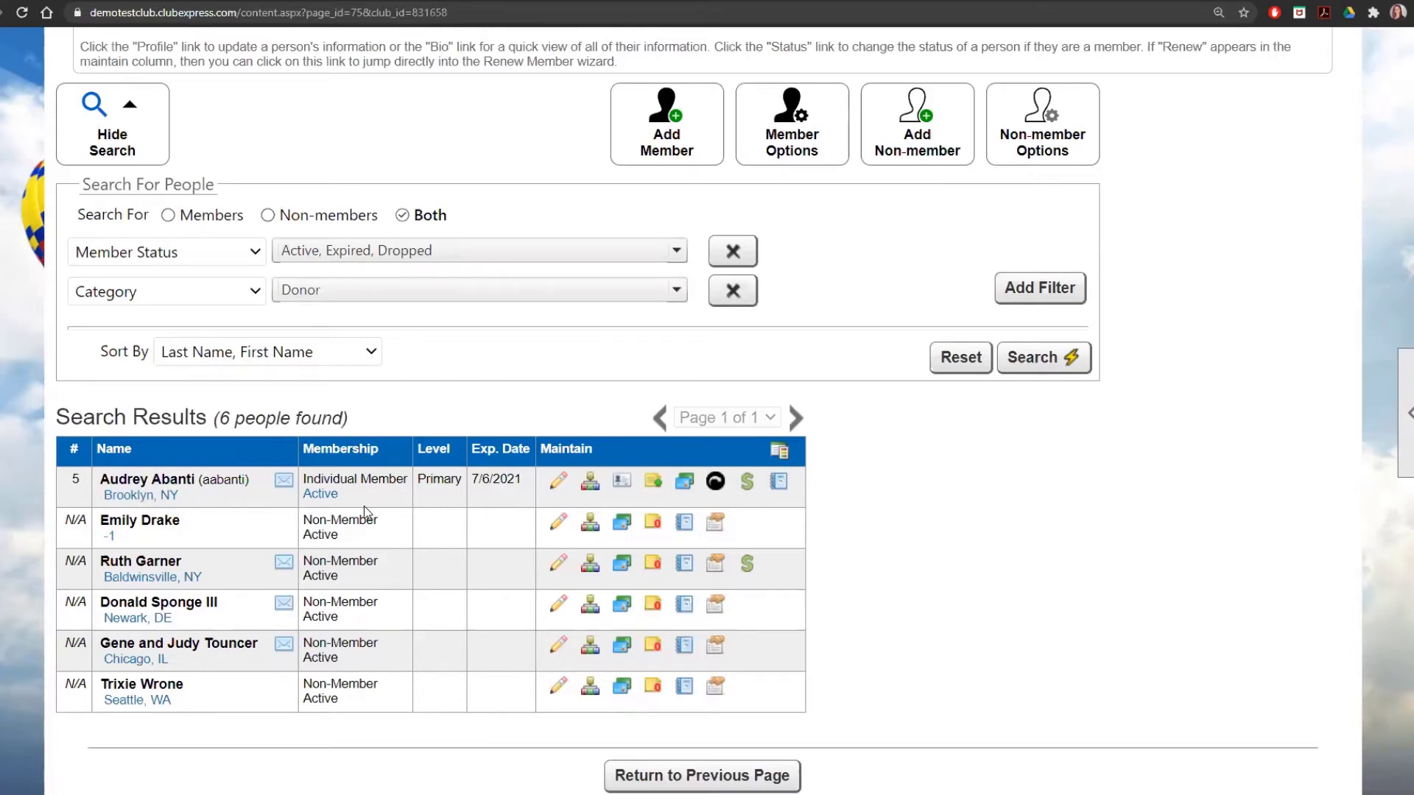
Try the Drop action with the reason Deceased in the first listed member's status settings, and close them without saving
{"action": "left_click", "coordinate": [324, 495]}
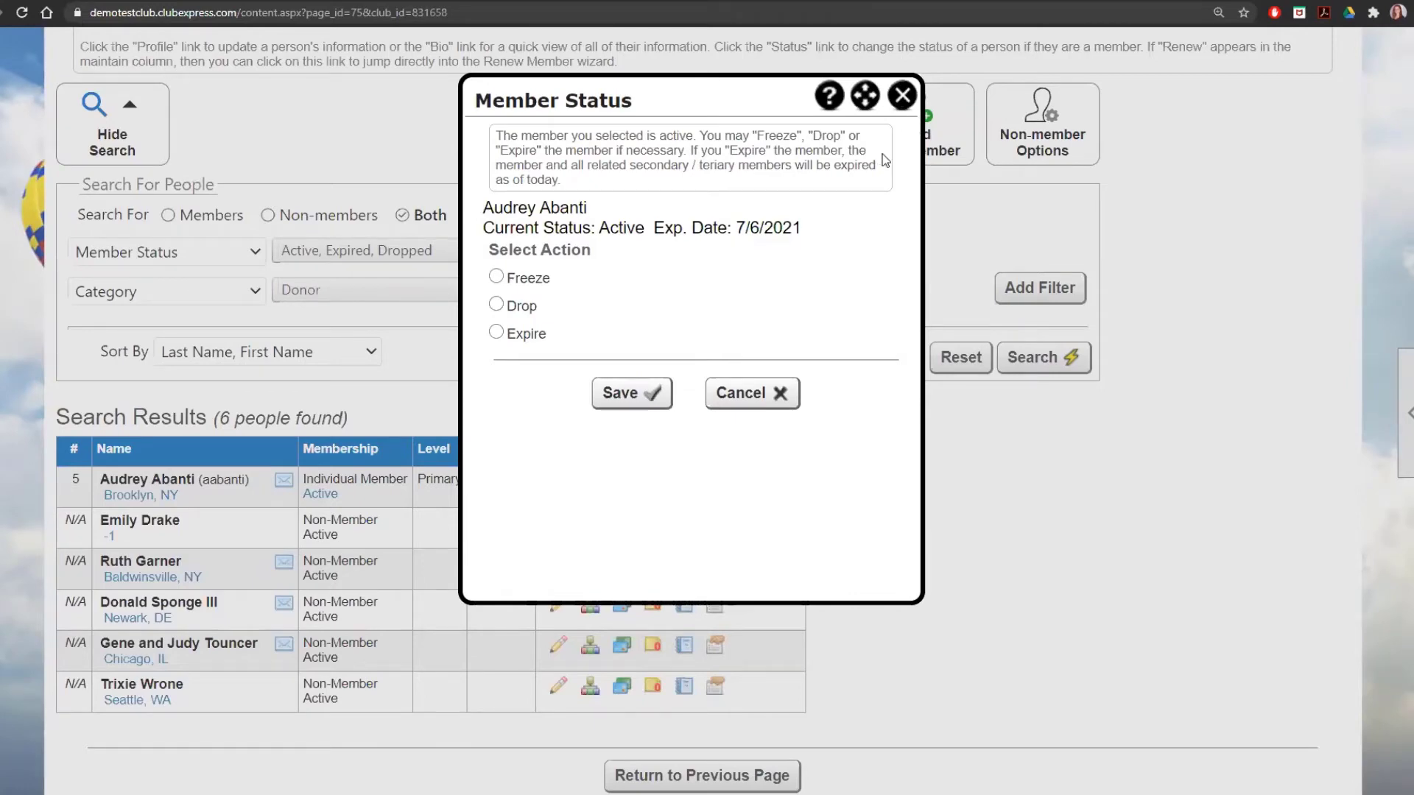
{"action": "key", "text": "Escape"}
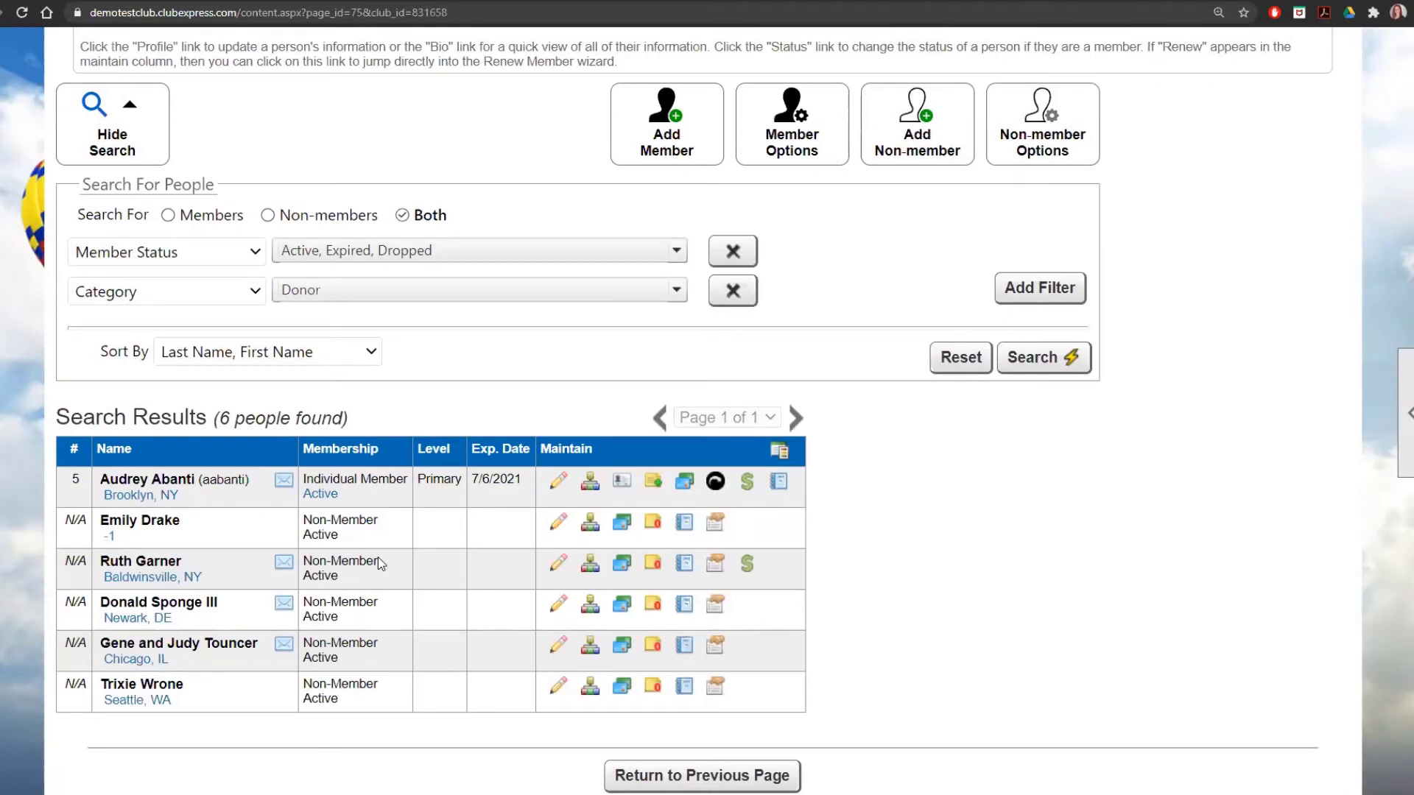
{"action": "left_click", "coordinate": [321, 492]}
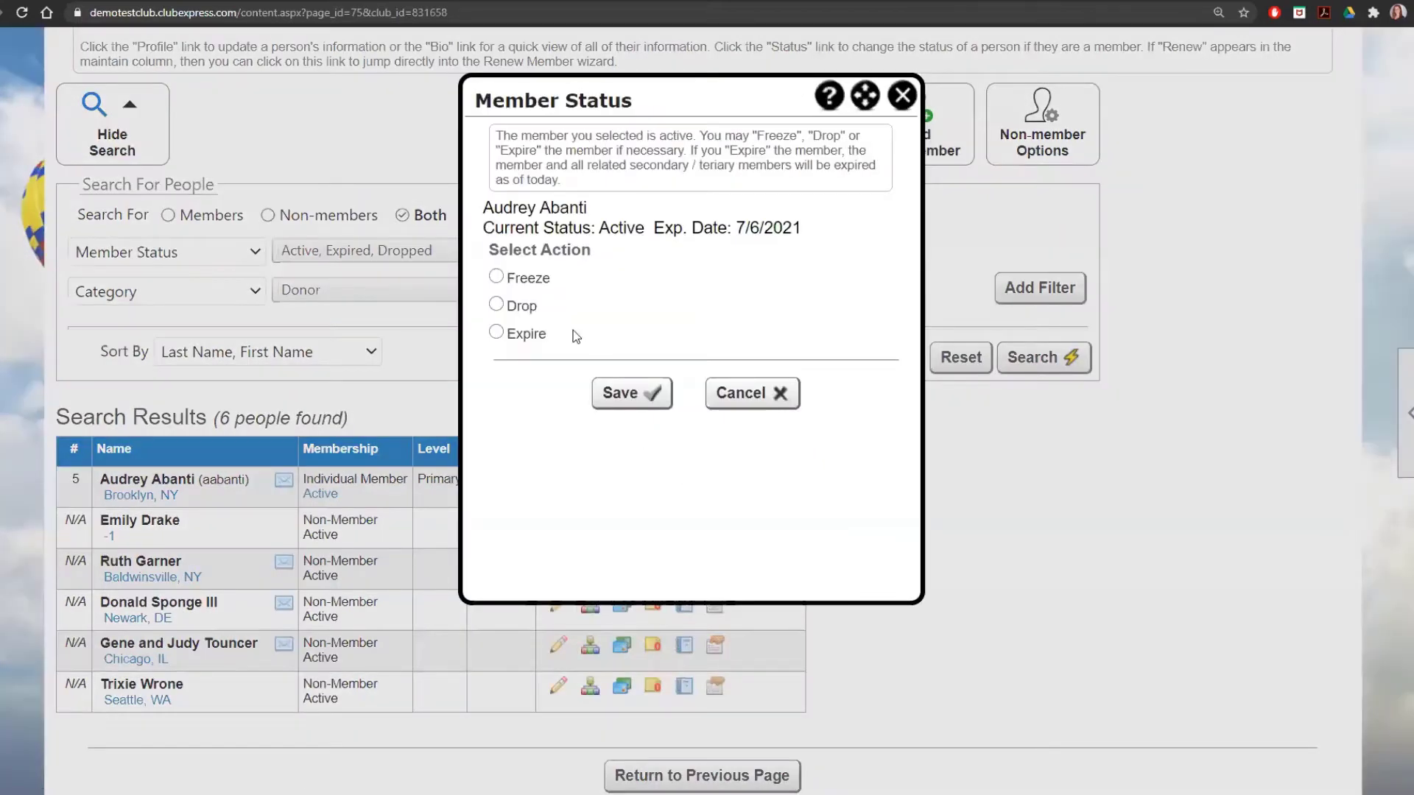
{"action": "left_click", "coordinate": [524, 307]}
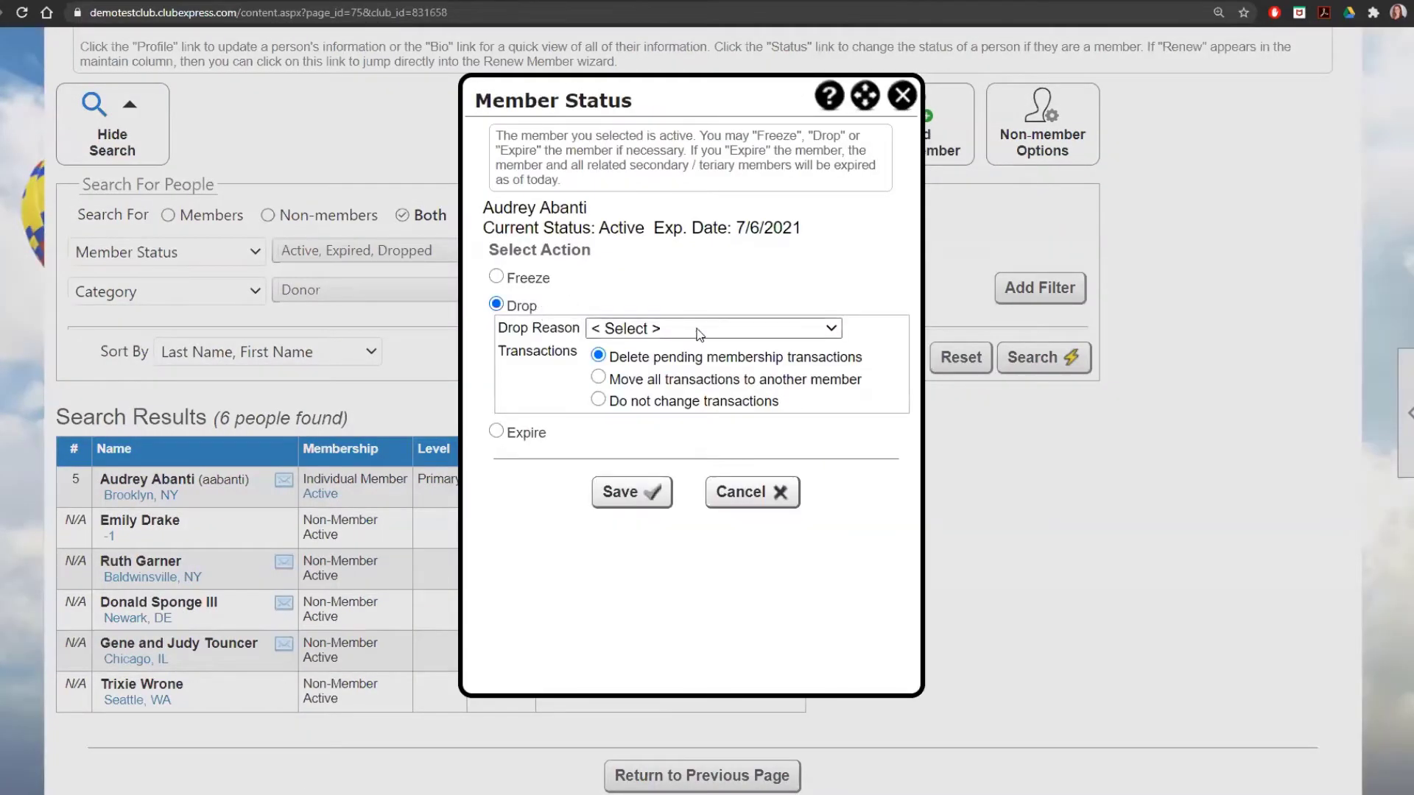
{"action": "left_click", "coordinate": [729, 333]}
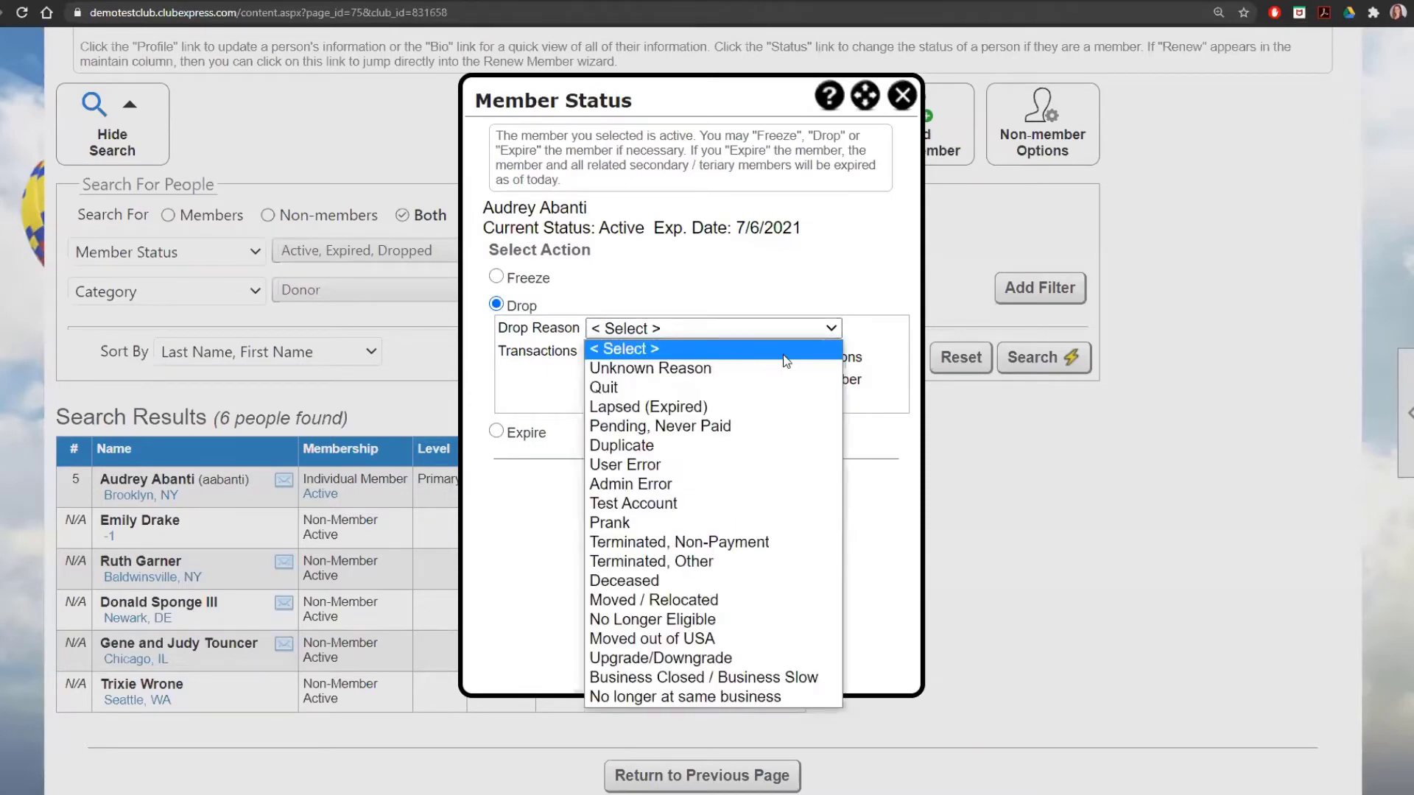
{"action": "left_click", "coordinate": [729, 581]}
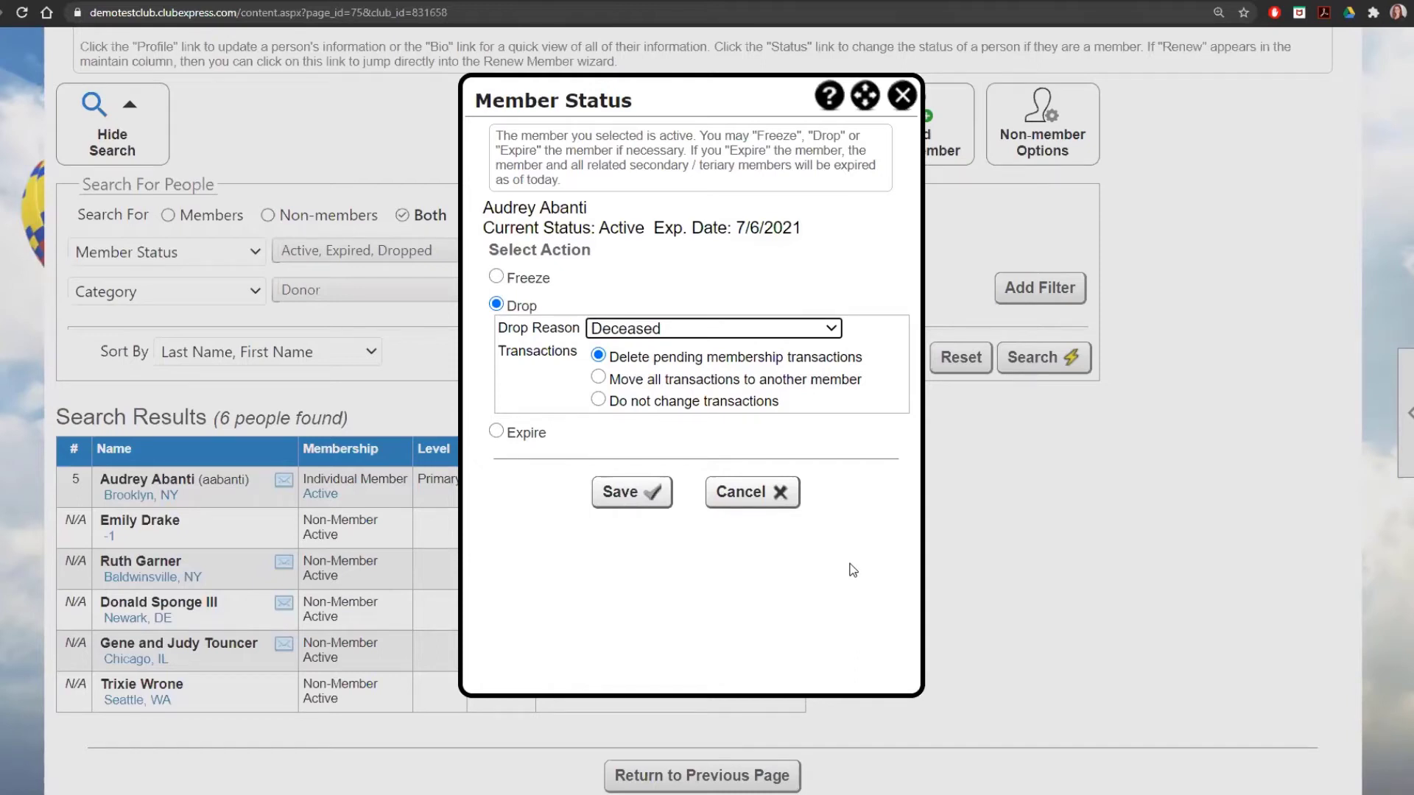
{"action": "left_click", "coordinate": [904, 100]}
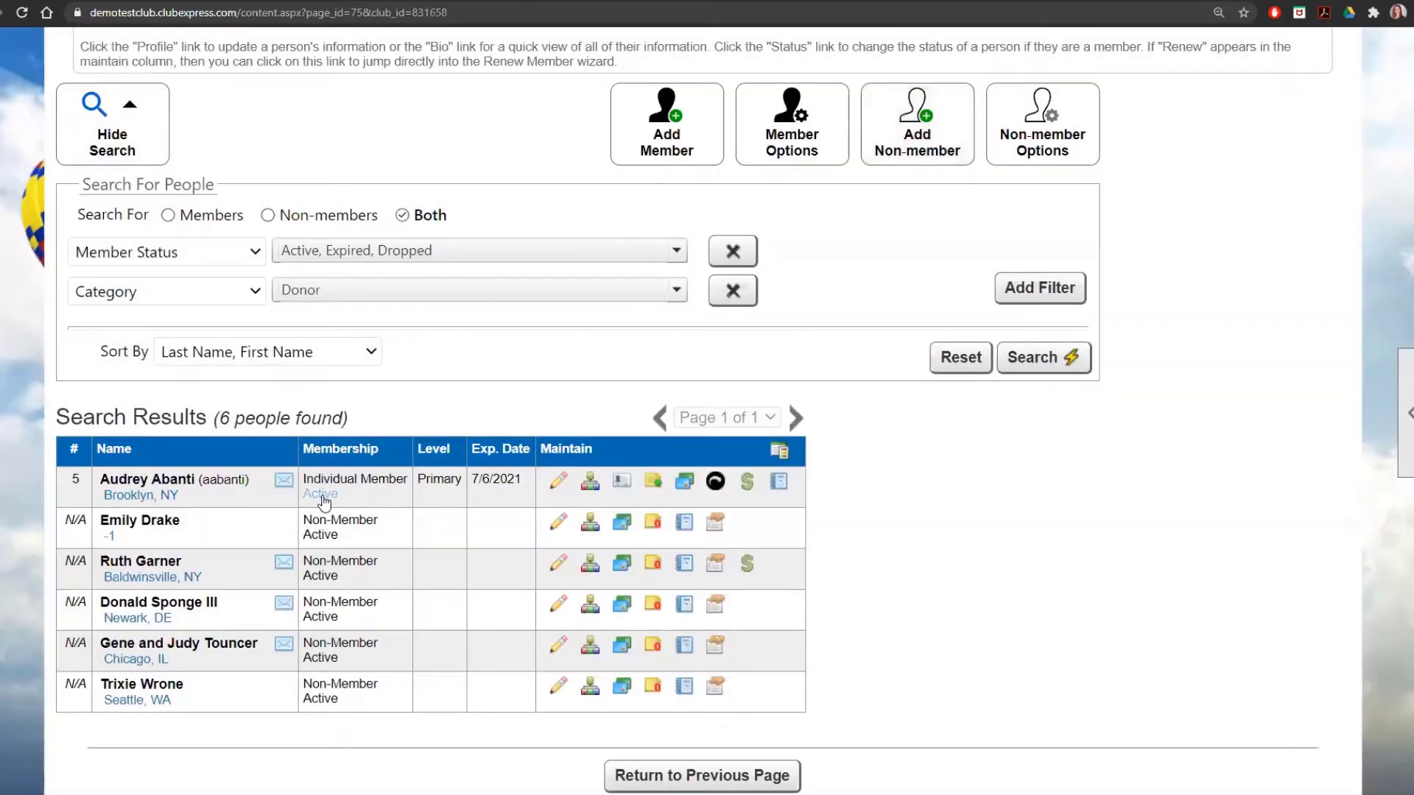
Review the available drop reasons in the first listed member's status settings, and close them without saving
{"action": "left_click", "coordinate": [330, 494]}
{"action": "left_click", "coordinate": [515, 312]}
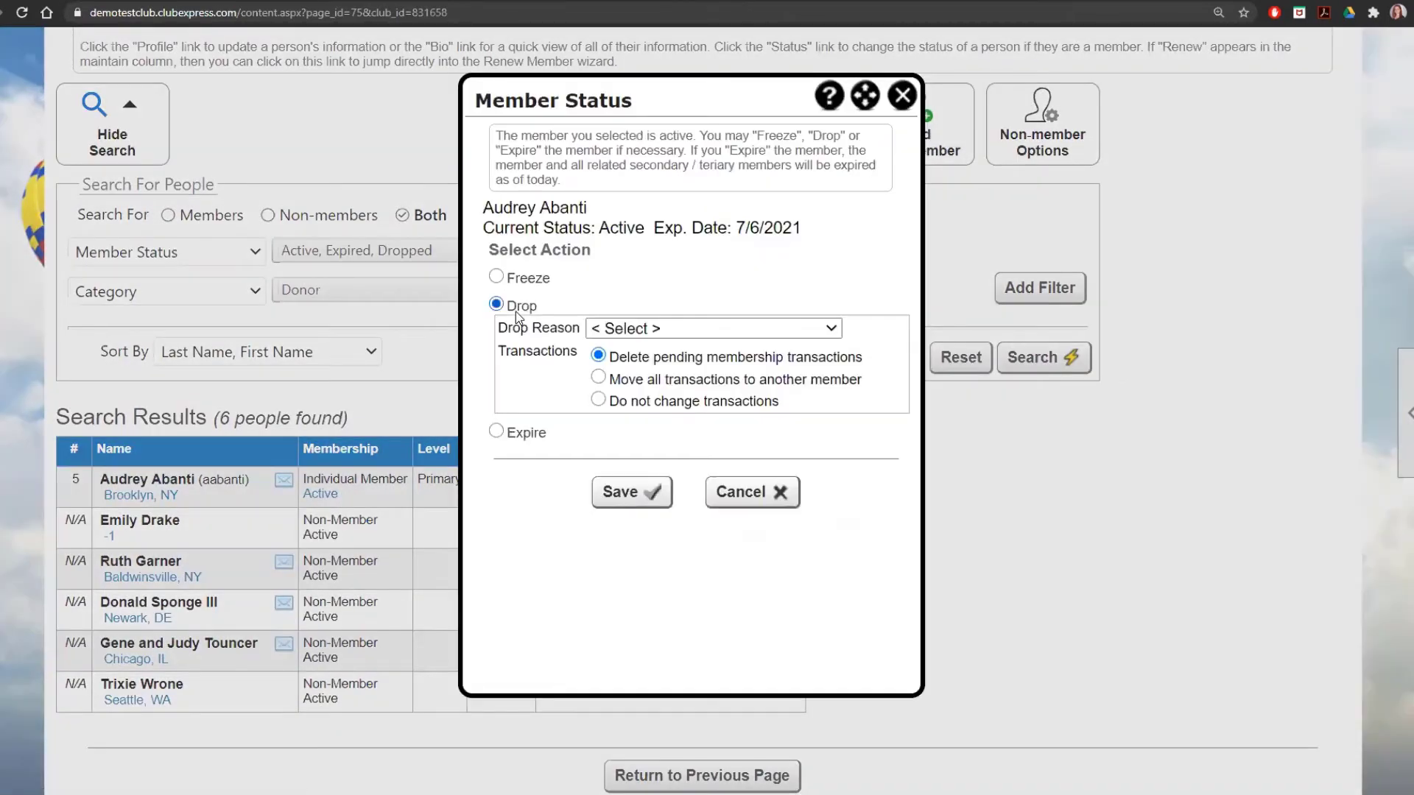
{"action": "left_click", "coordinate": [691, 333]}
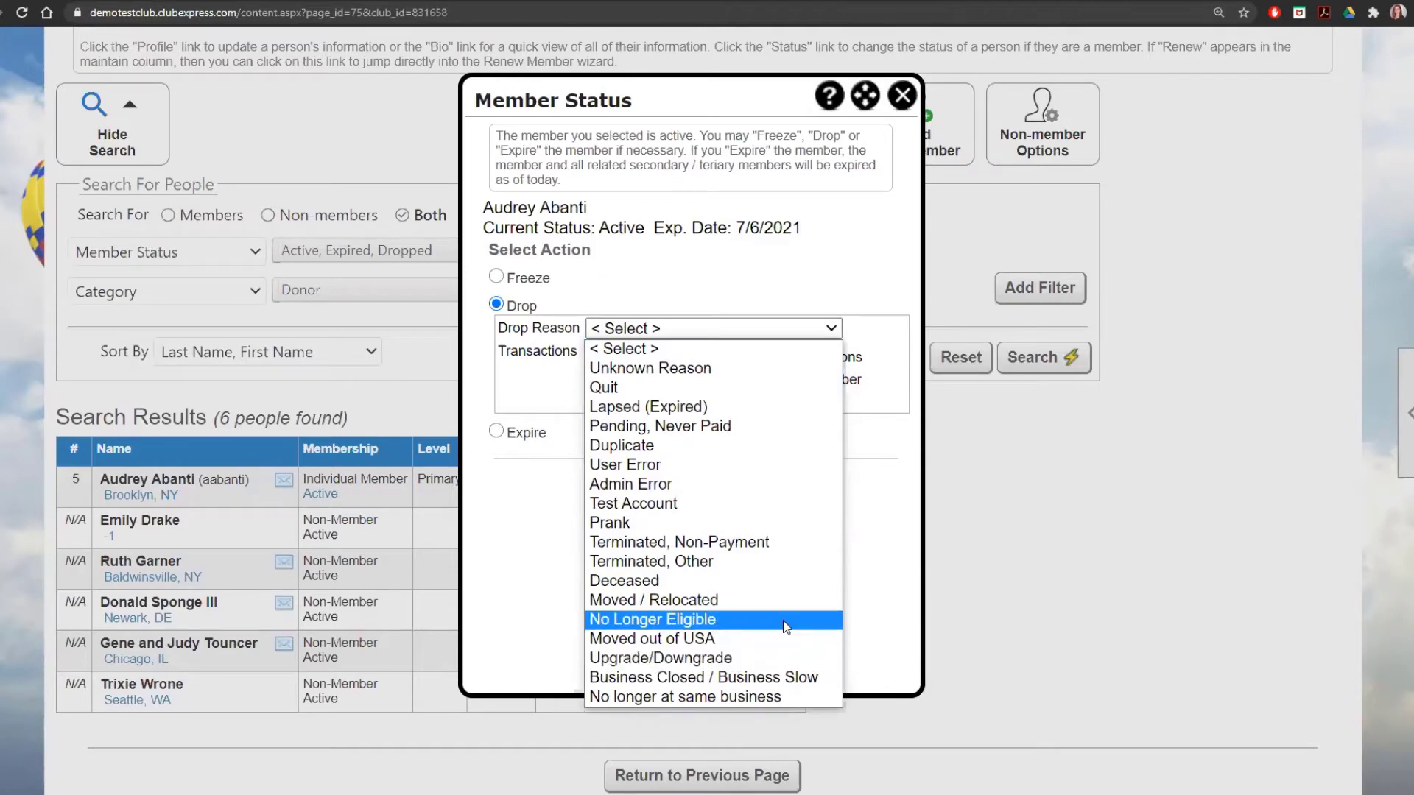
{"action": "left_click", "coordinate": [881, 518]}
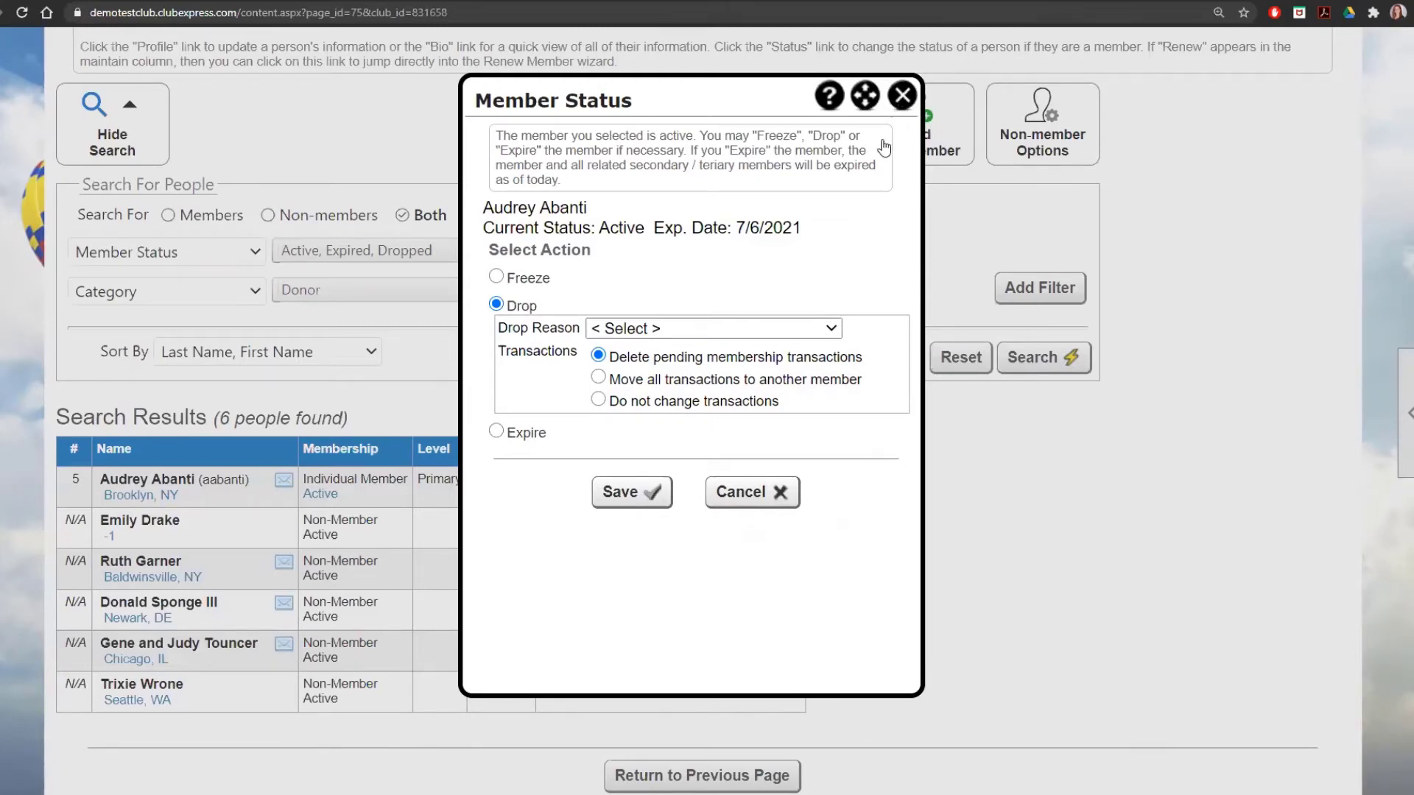
{"action": "left_click", "coordinate": [898, 106]}
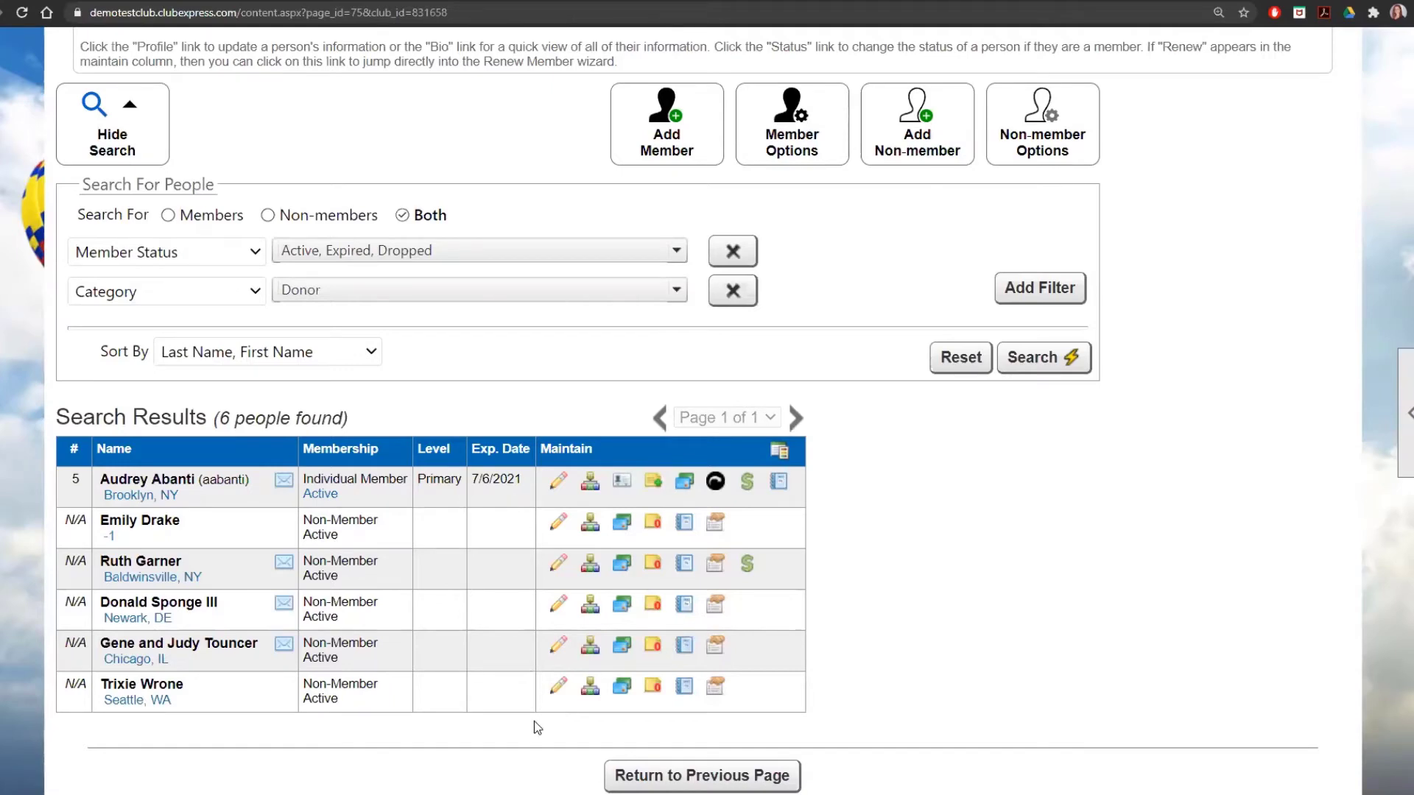
View the first listed member's profile options, and return to the People Manager
{"action": "scroll", "coordinate": [961, 757], "scroll_direction": "down", "scroll_amount": 1}
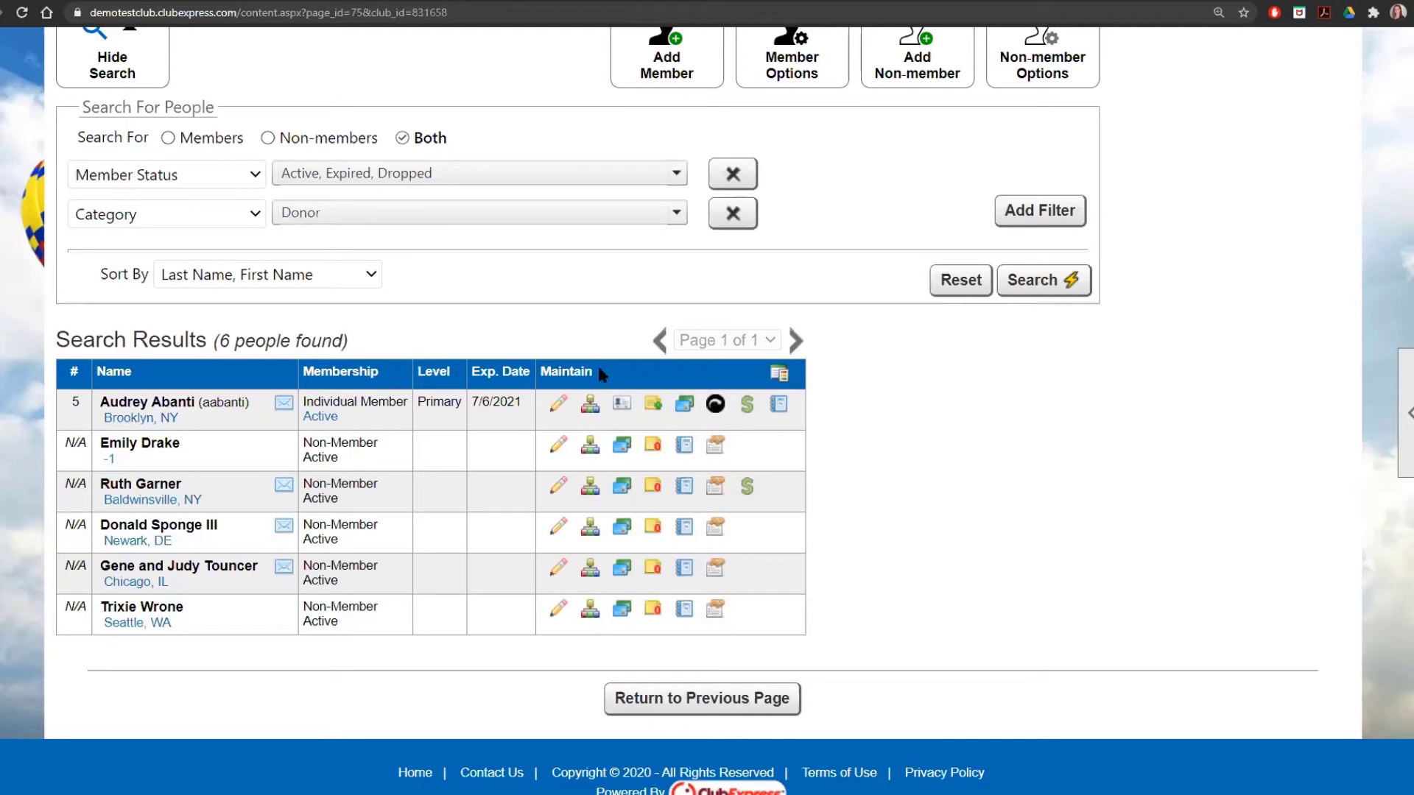
{"action": "left_click", "coordinate": [558, 407]}
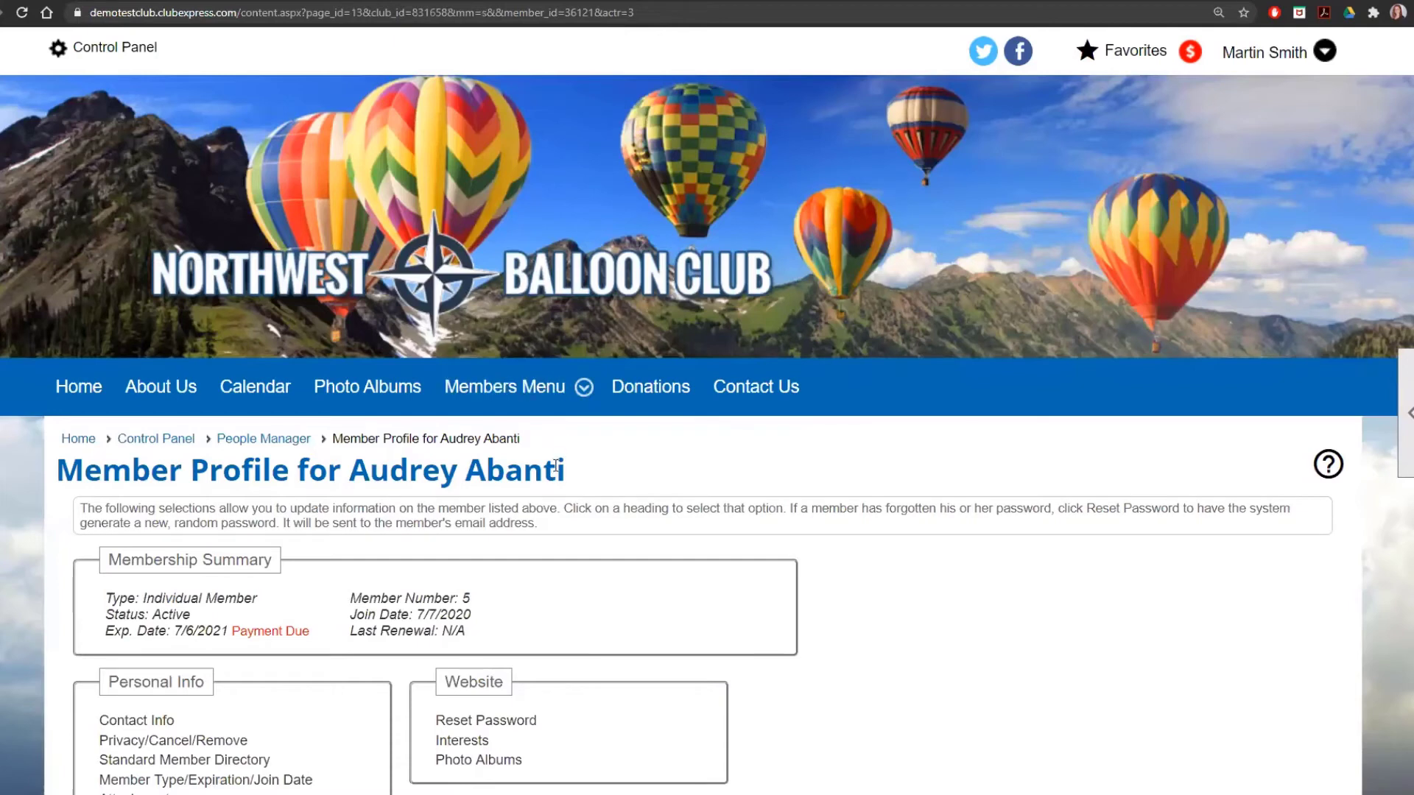
{"action": "scroll", "coordinate": [556, 477], "scroll_direction": "down", "scroll_amount": 3}
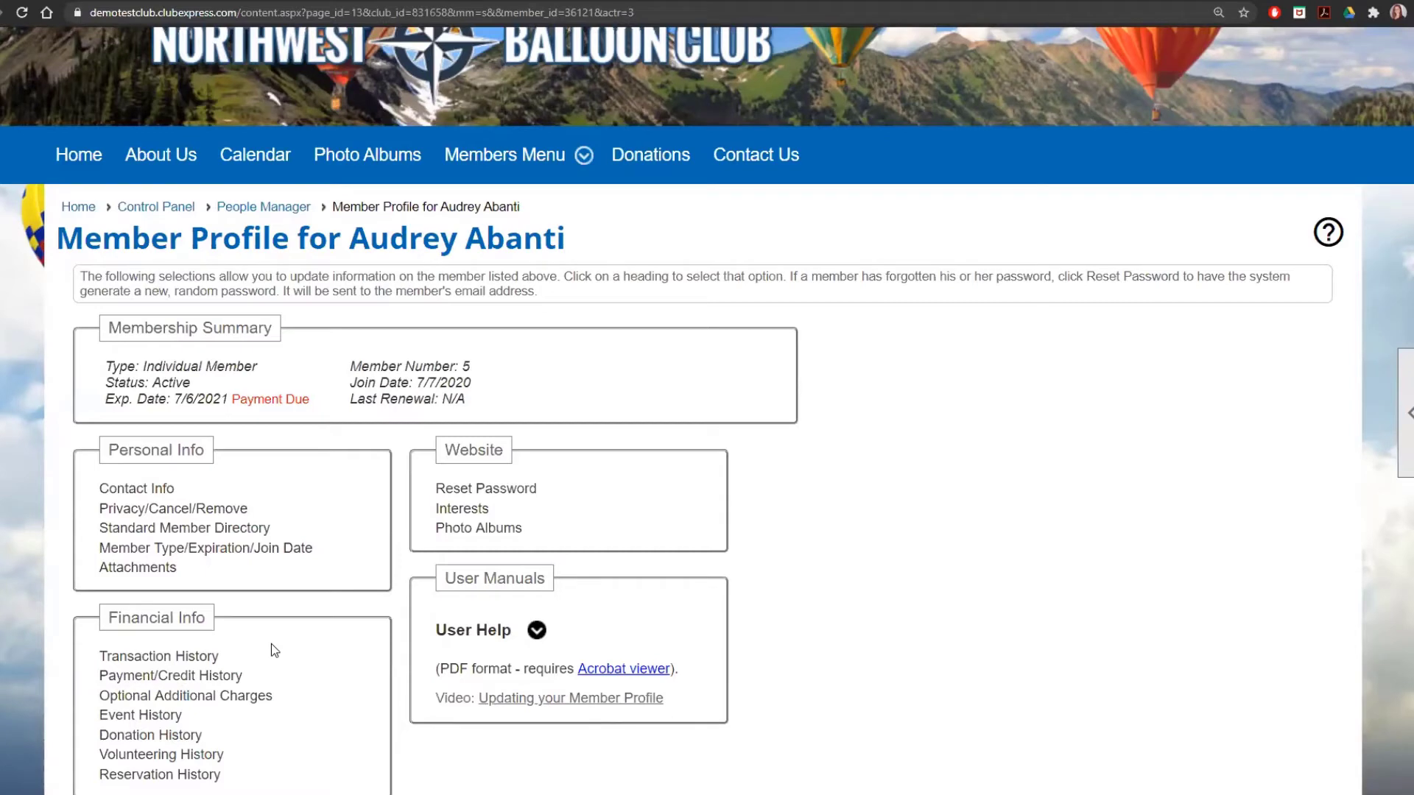
{"action": "left_click", "coordinate": [265, 209]}
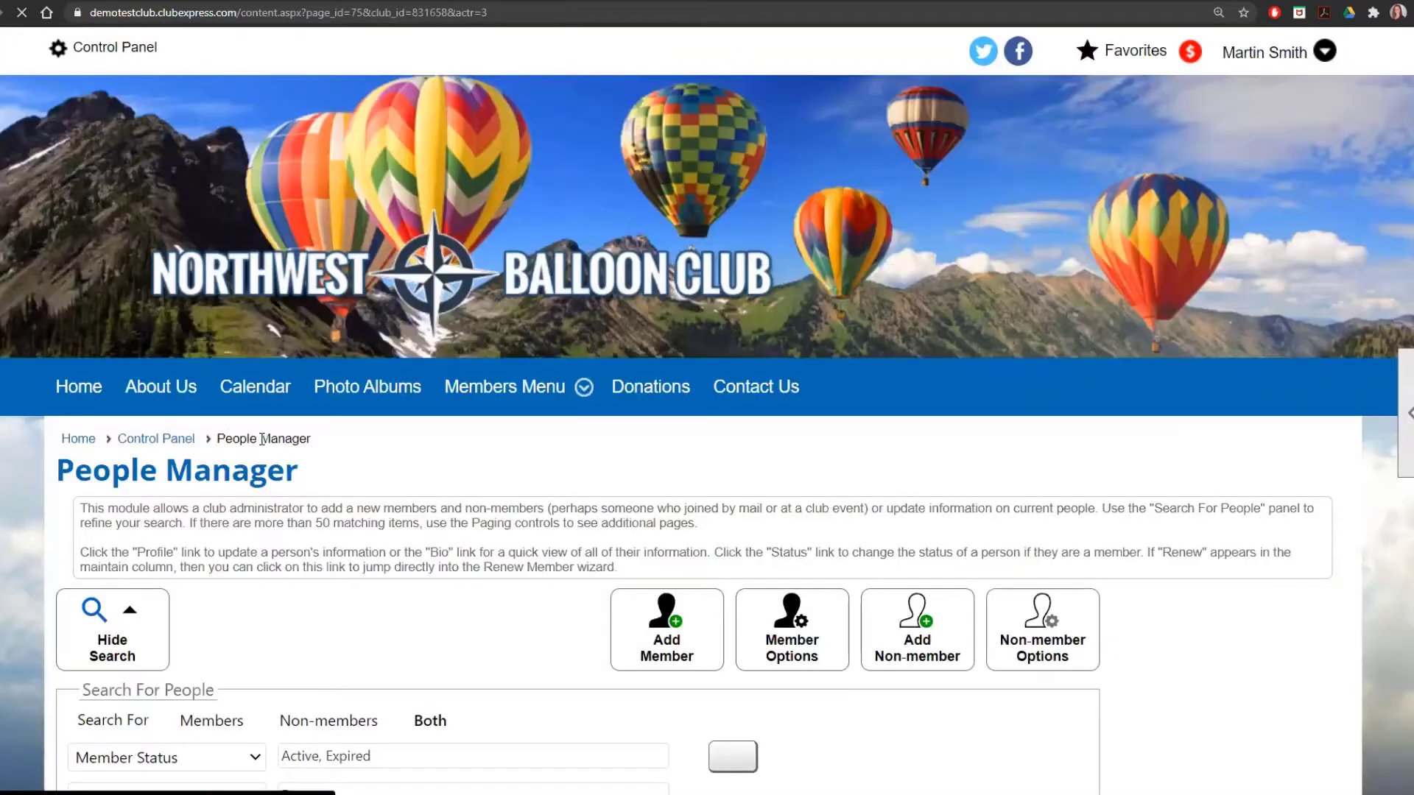
Open the third listed person's profile, and view the mailing categories of the second listed person without changing them
{"action": "scroll", "coordinate": [262, 439], "scroll_direction": "down", "scroll_amount": 3}
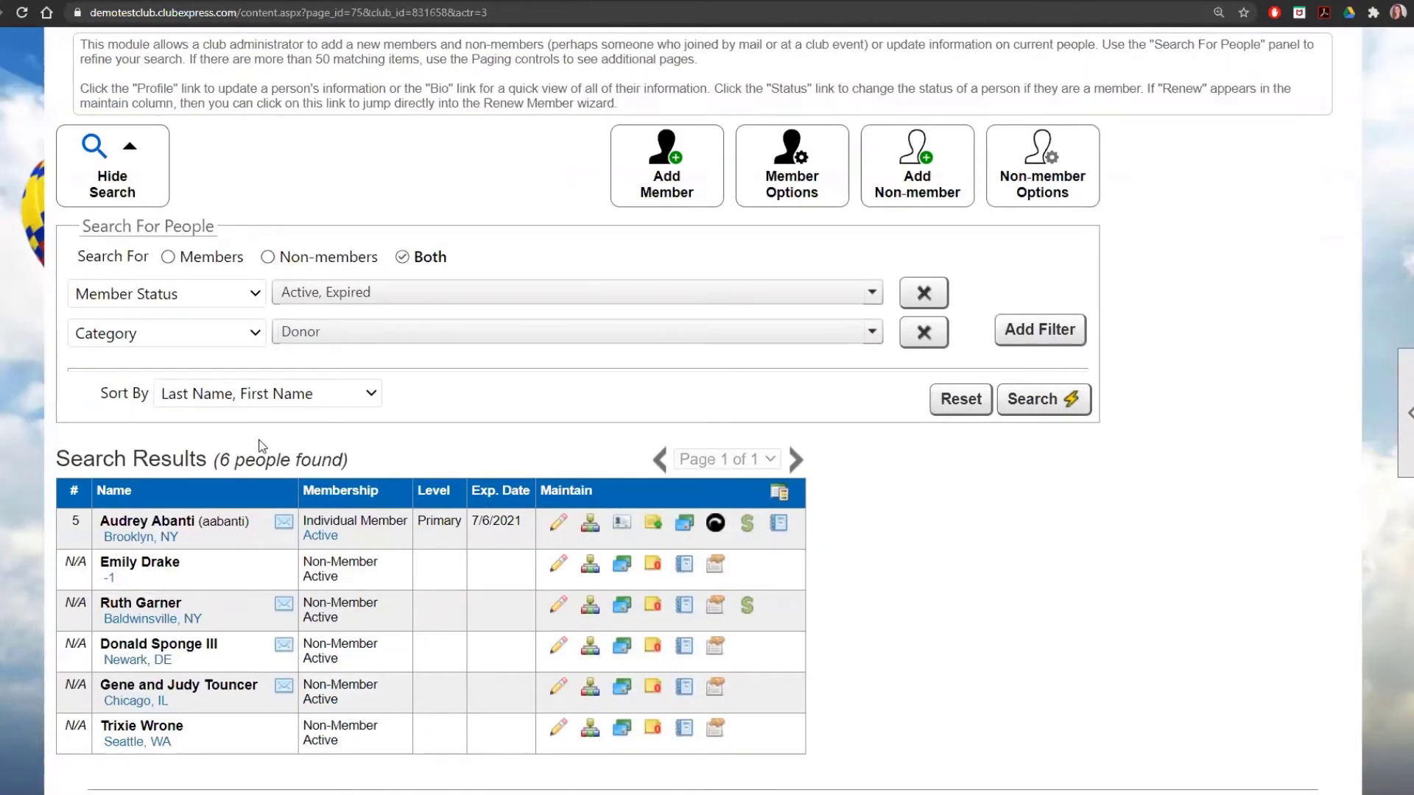
{"action": "left_click", "coordinate": [556, 620]}
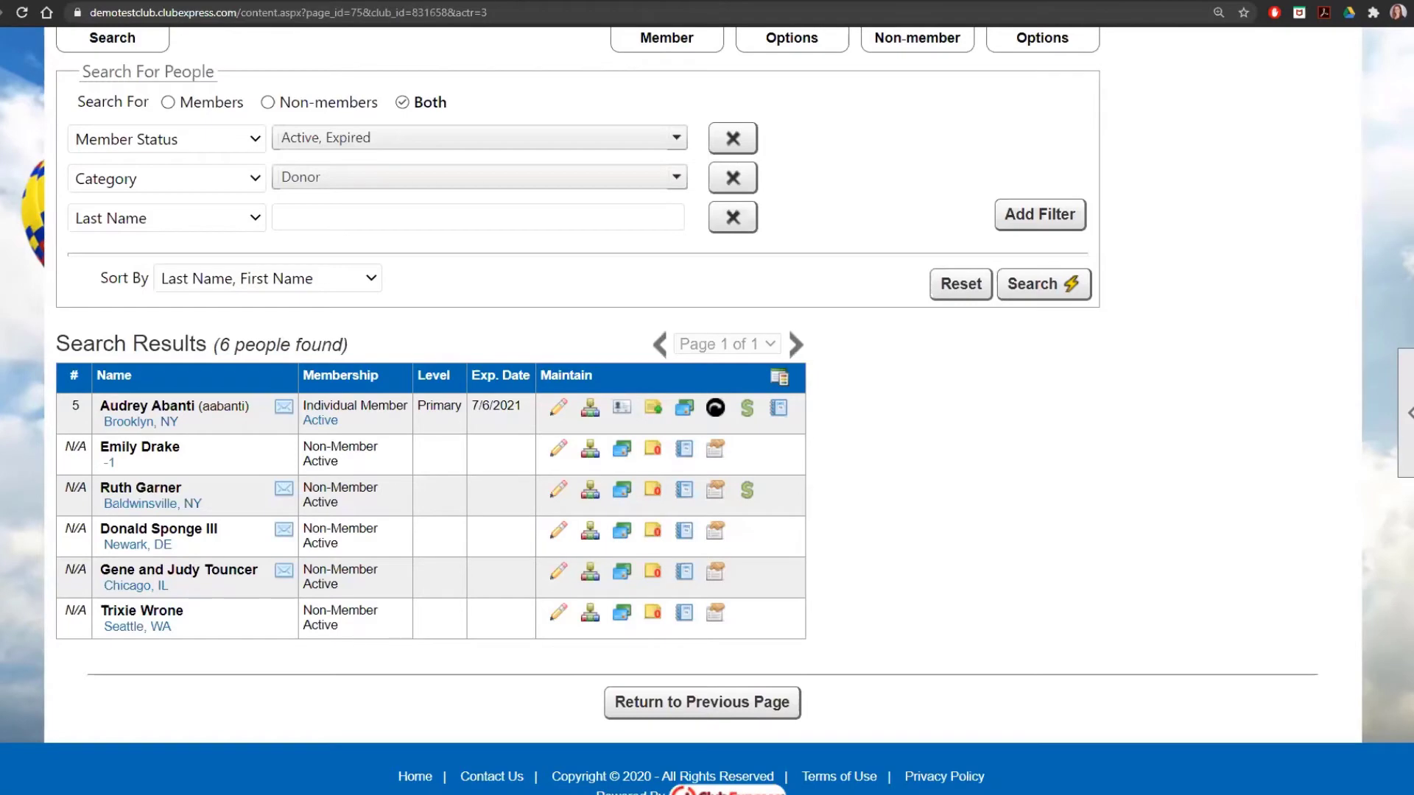
{"action": "left_click", "coordinate": [590, 451]}
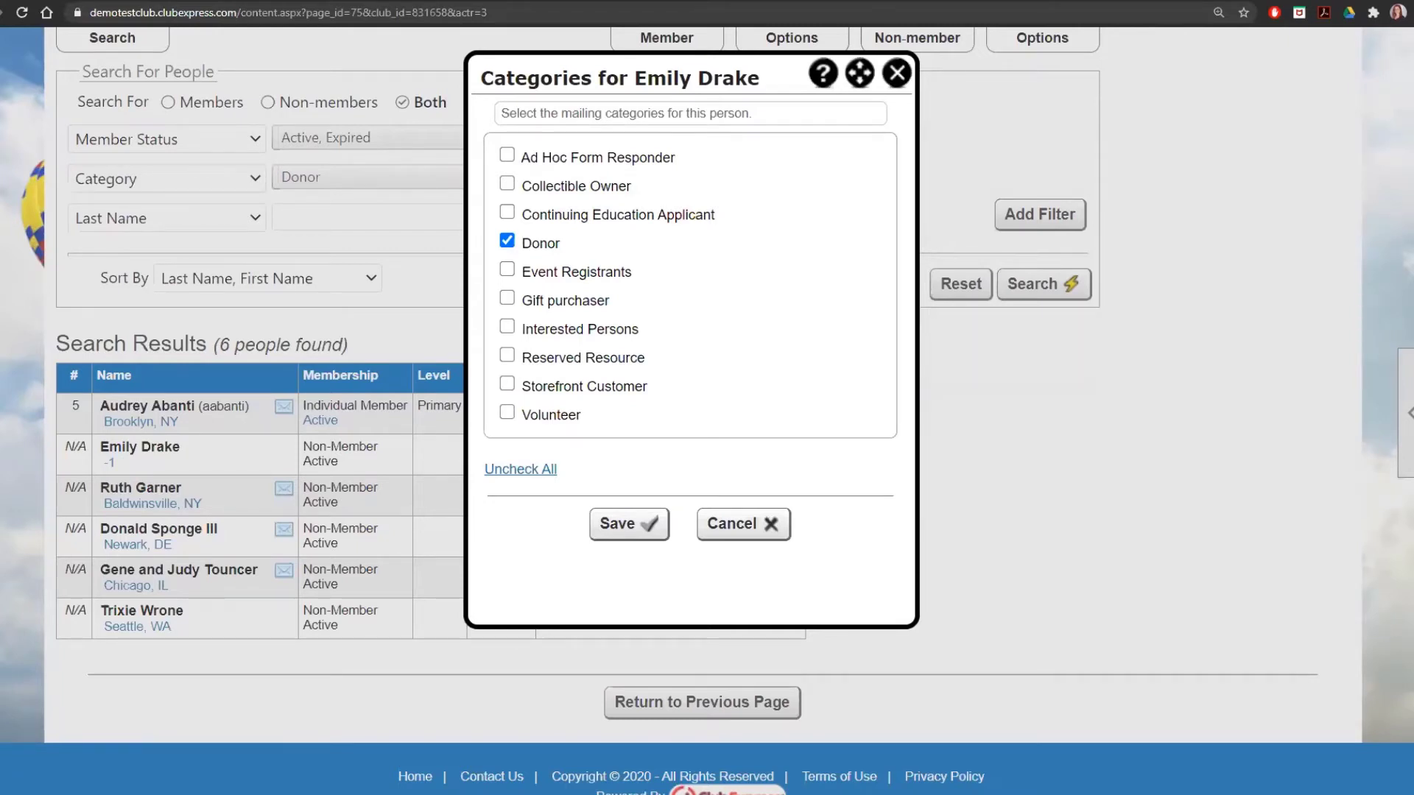
{"action": "left_click", "coordinate": [895, 77]}
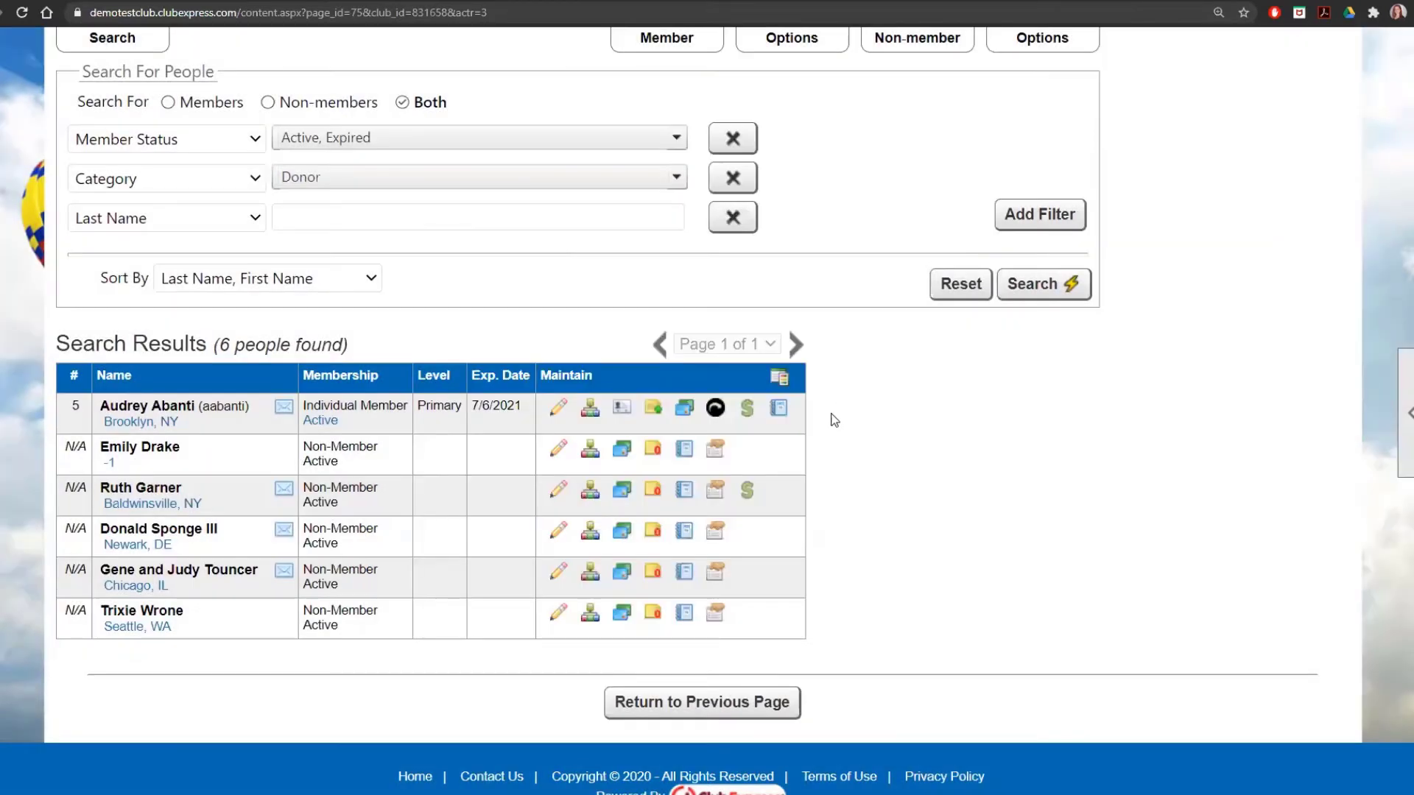
View the first listed member's Standard Member Directory bio, and return to the People Manager
{"action": "scroll", "coordinate": [835, 420], "scroll_direction": "down", "scroll_amount": 1}
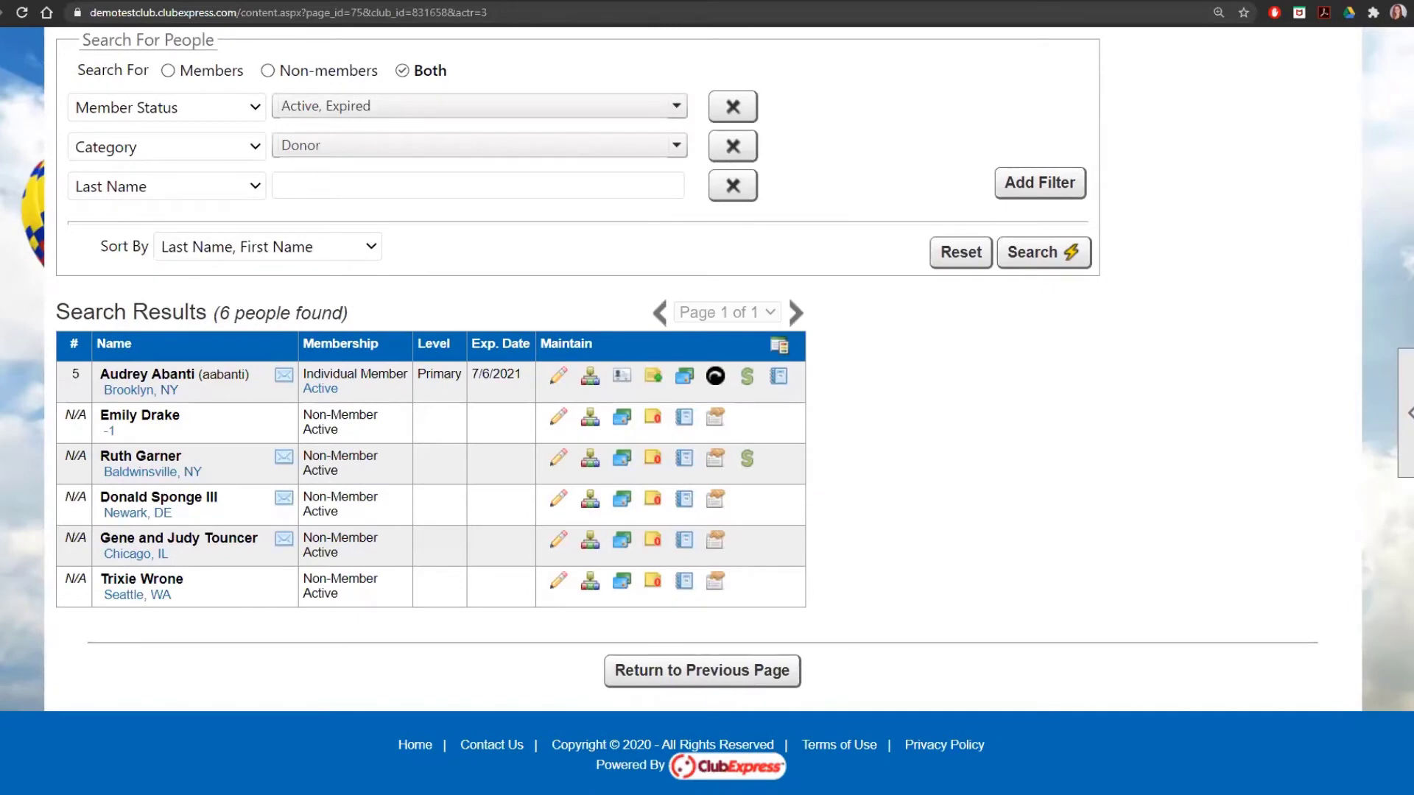
{"action": "left_click", "coordinate": [622, 379]}
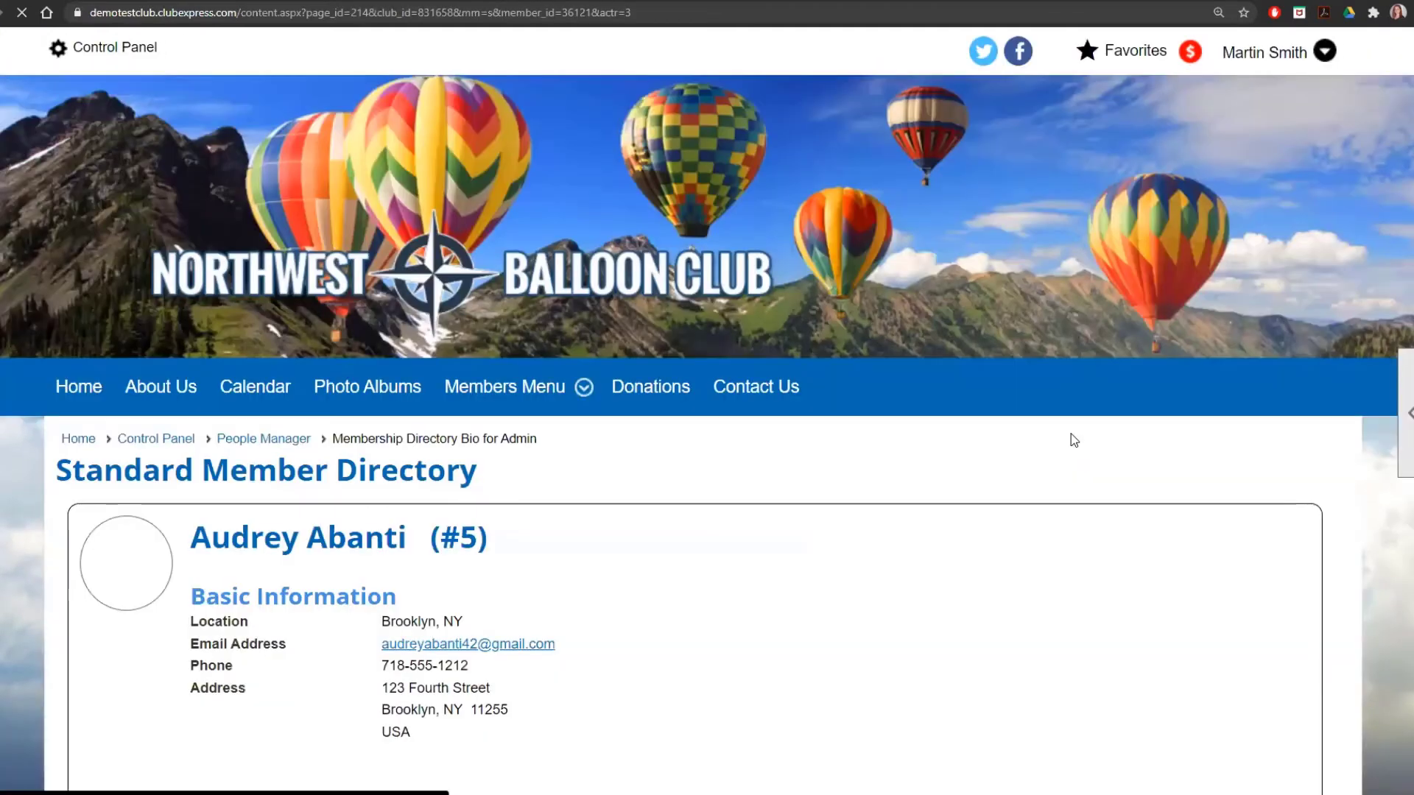
{"action": "scroll", "coordinate": [1053, 506], "scroll_direction": "down", "scroll_amount": 4}
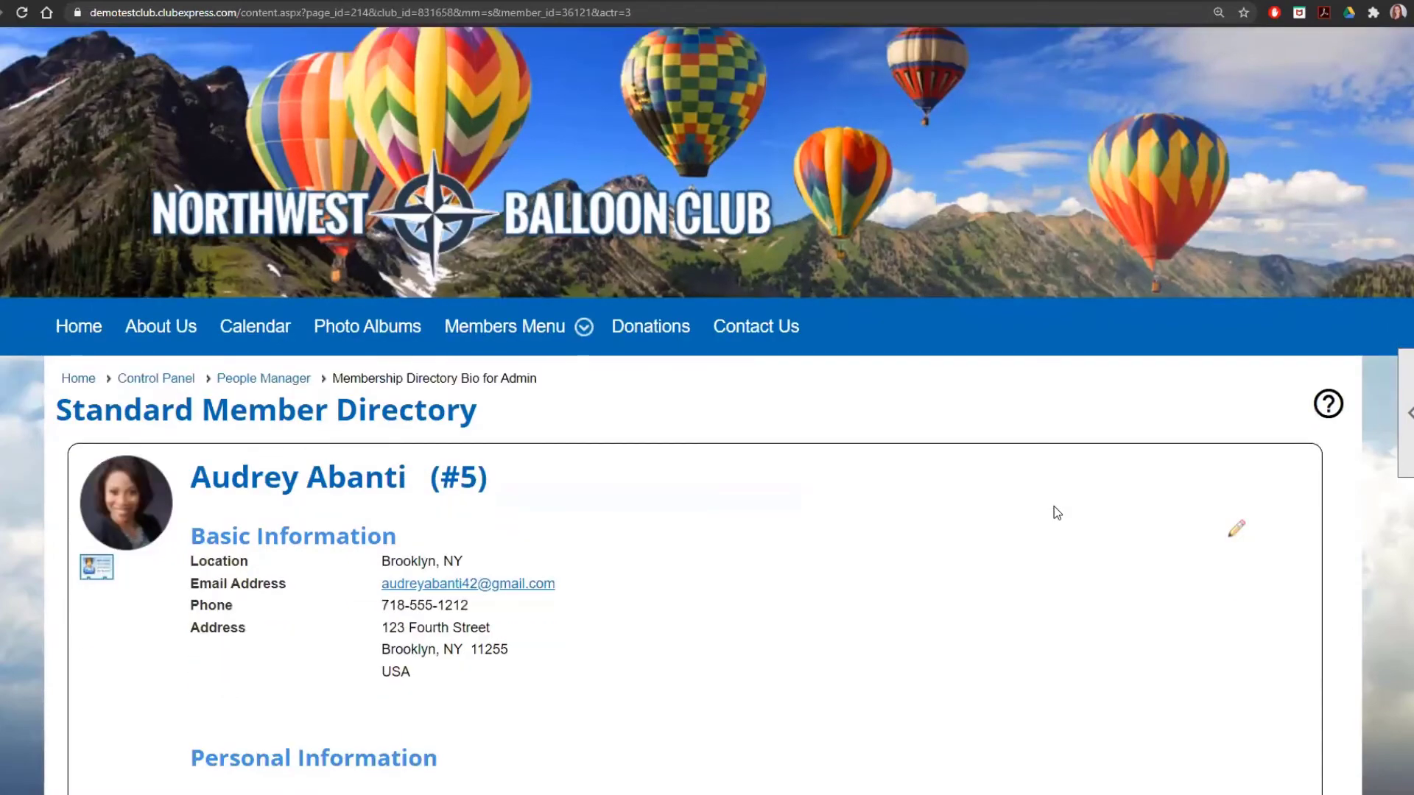
{"action": "scroll", "coordinate": [1054, 507], "scroll_direction": "down", "scroll_amount": 1}
{"action": "scroll", "coordinate": [578, 400], "scroll_direction": "up", "scroll_amount": 2}
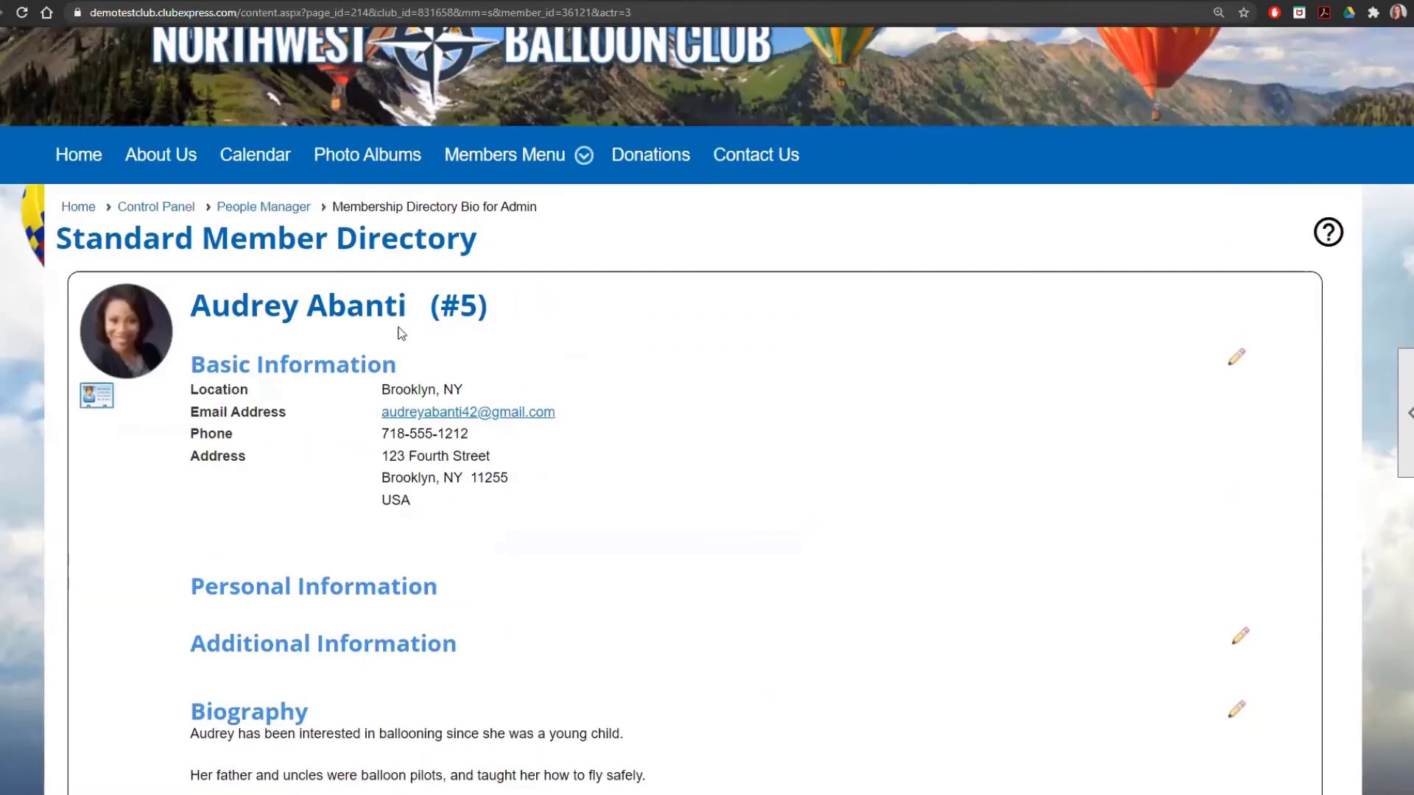
{"action": "left_click", "coordinate": [293, 208]}
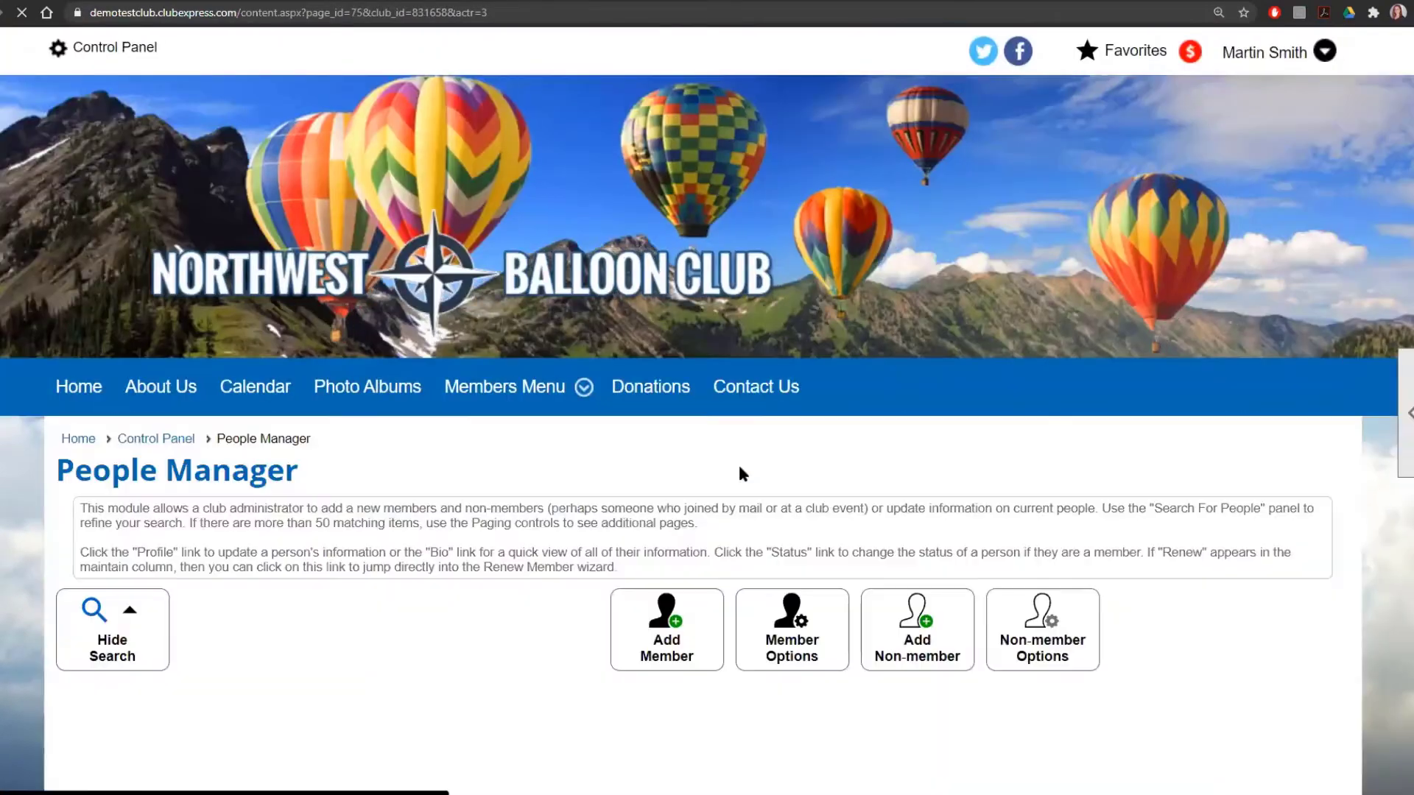
View the first listed member's notes, and close them without making changes
{"action": "scroll", "coordinate": [732, 468], "scroll_direction": "down", "scroll_amount": 5}
{"action": "scroll", "coordinate": [728, 475], "scroll_direction": "down", "scroll_amount": 3}
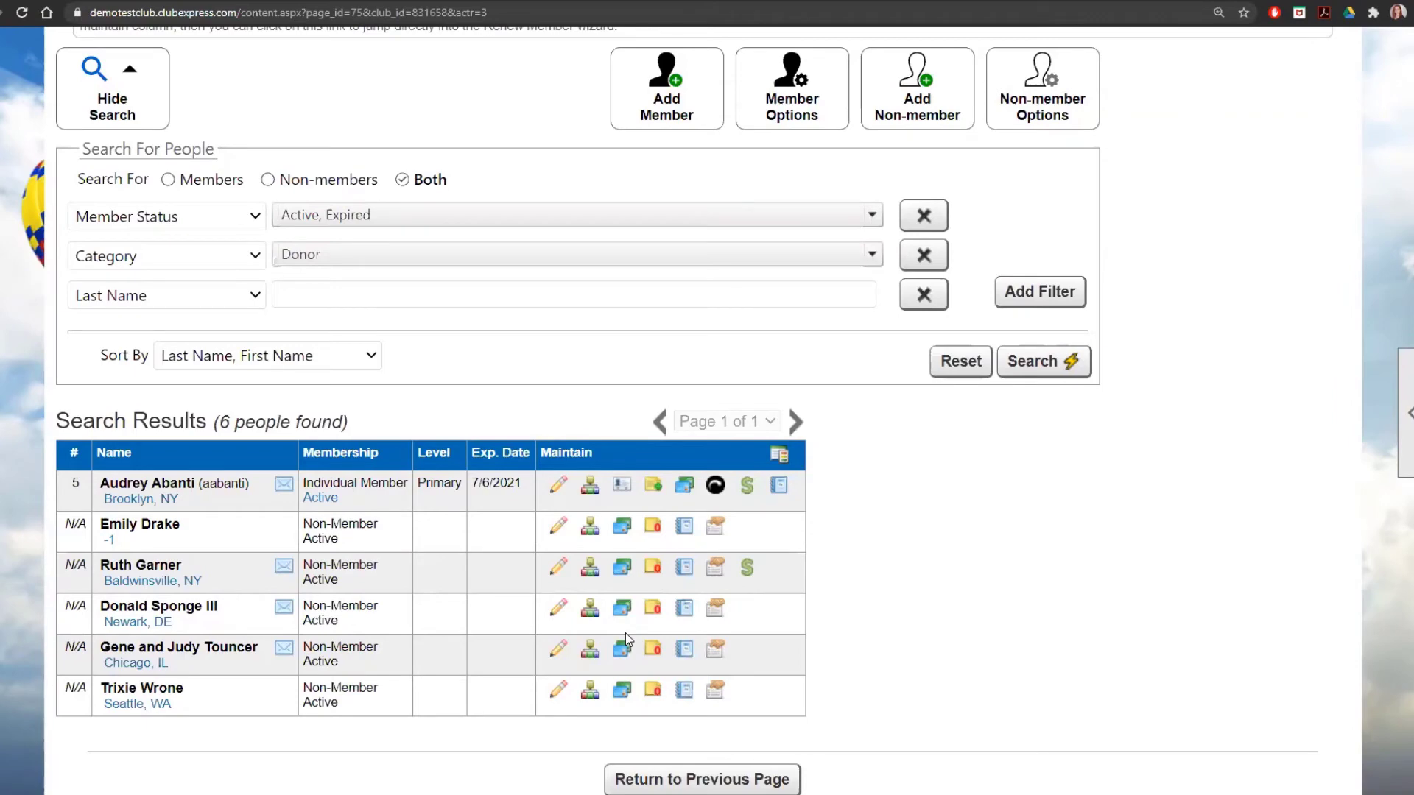
{"action": "left_click", "coordinate": [654, 484]}
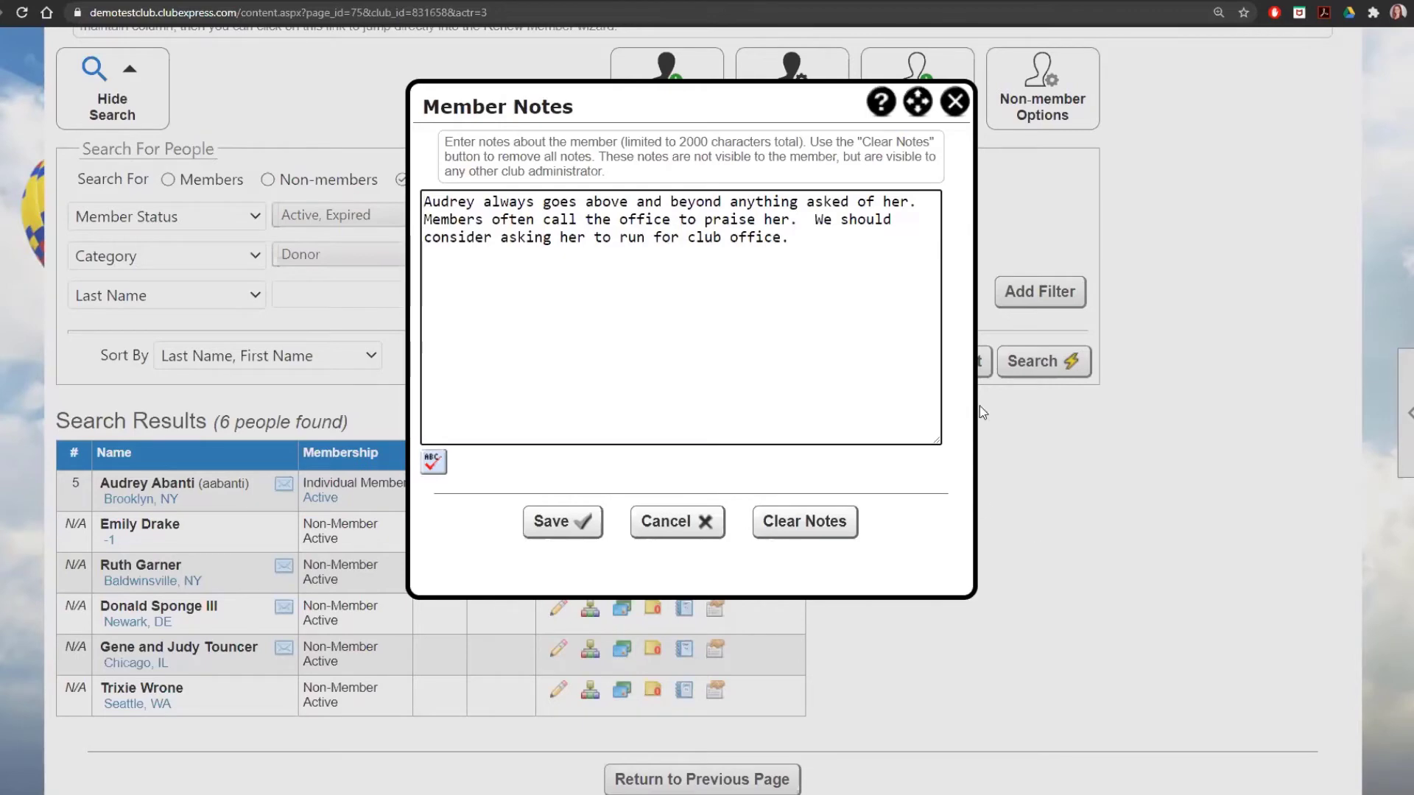
{"action": "left_click", "coordinate": [956, 101]}
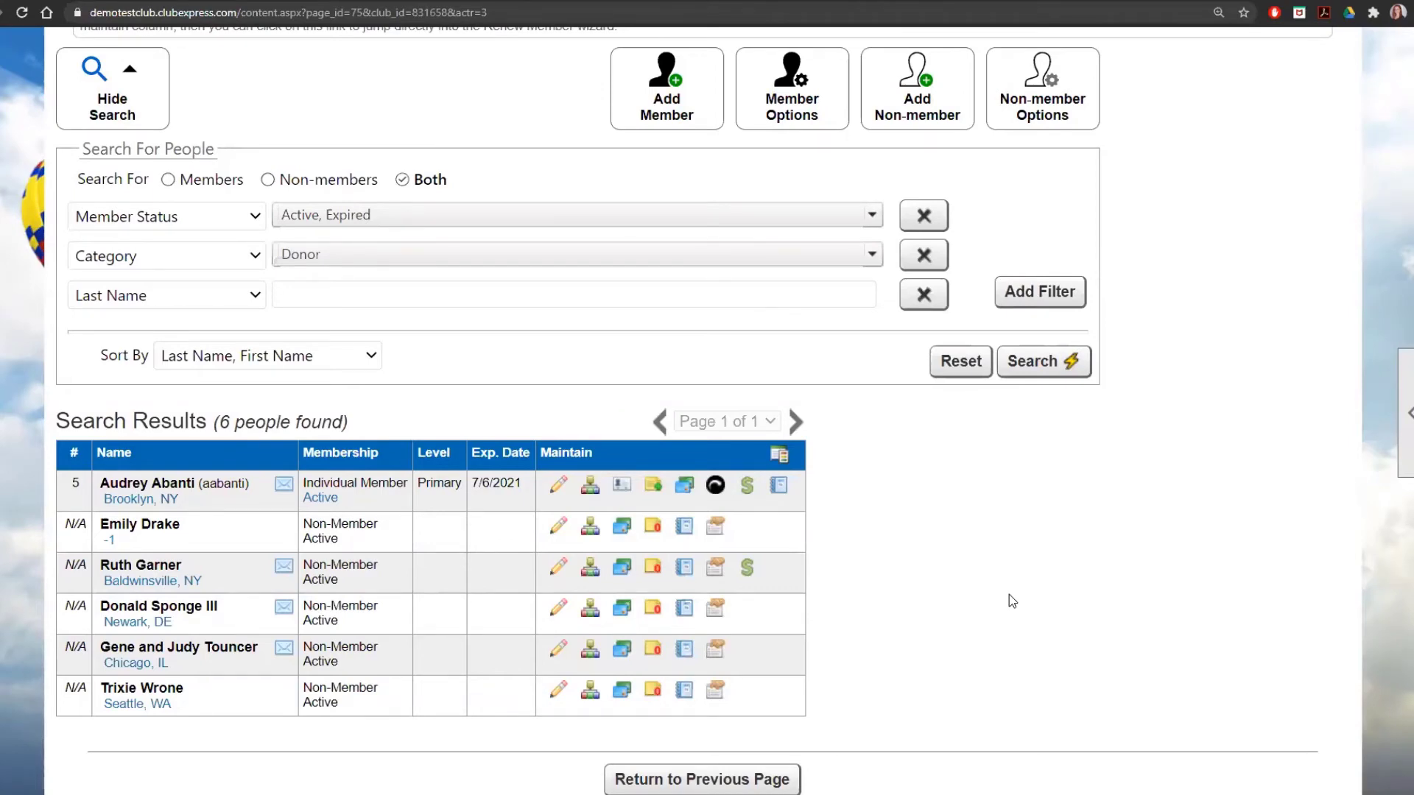
{"action": "scroll", "coordinate": [955, 545], "scroll_direction": "down", "scroll_amount": 1}
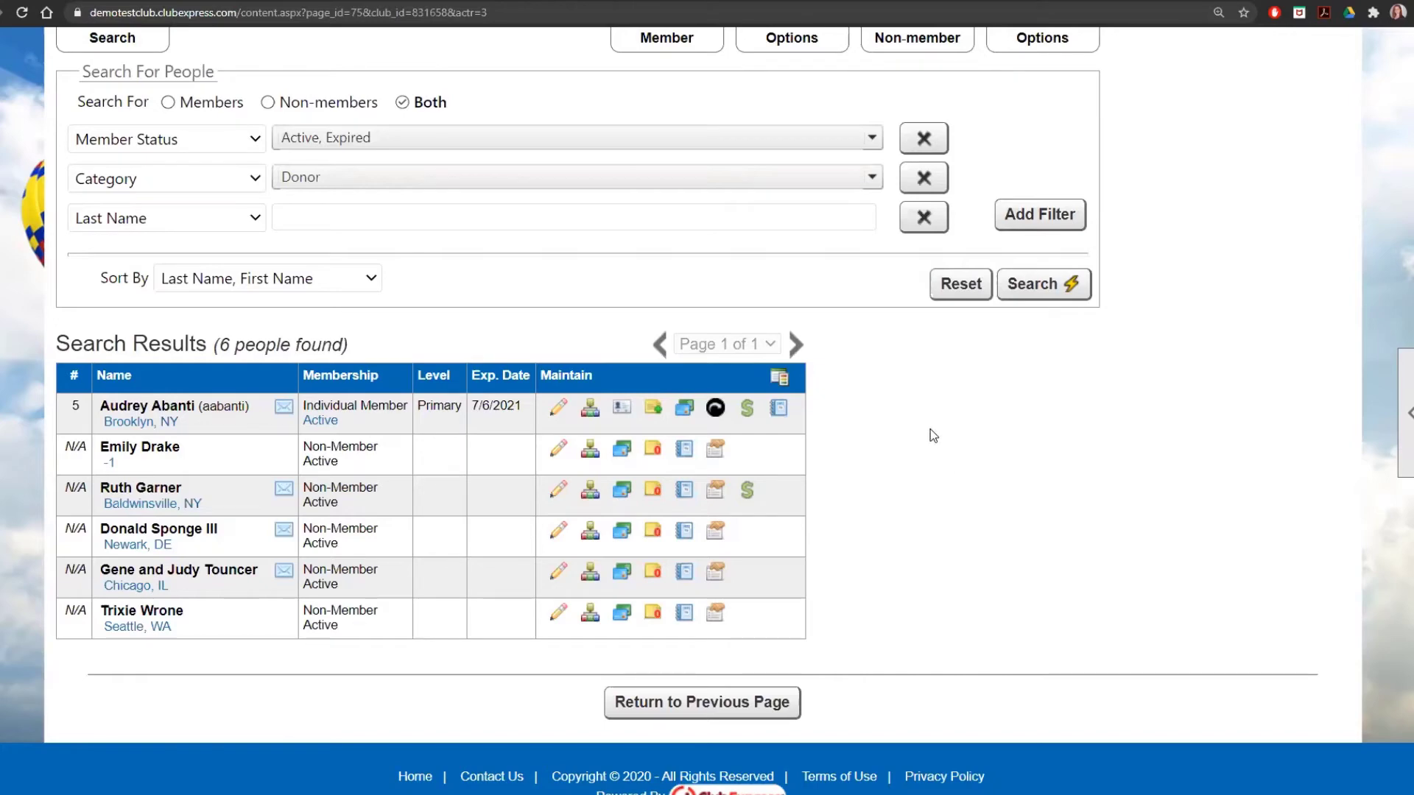
{"action": "scroll", "coordinate": [930, 429], "scroll_direction": "up", "scroll_amount": 1}
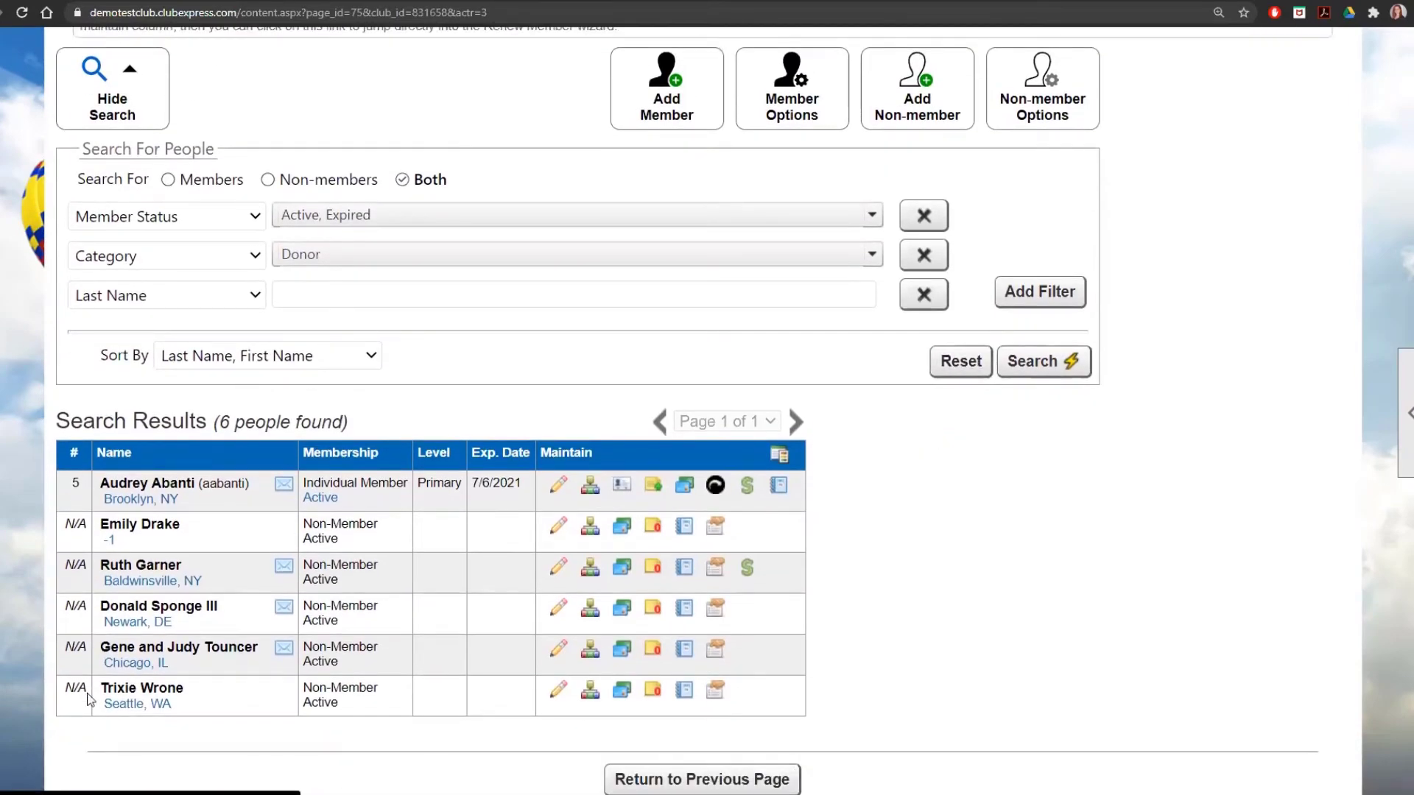
Try to change the Last Name search filter to With Pending Payment and remove the Category filter
{"action": "left_click", "coordinate": [110, 296]}
{"action": "scroll", "coordinate": [155, 616], "scroll_direction": "down", "scroll_amount": 1}
{"action": "scroll", "coordinate": [159, 637], "scroll_direction": "down", "scroll_amount": 1}
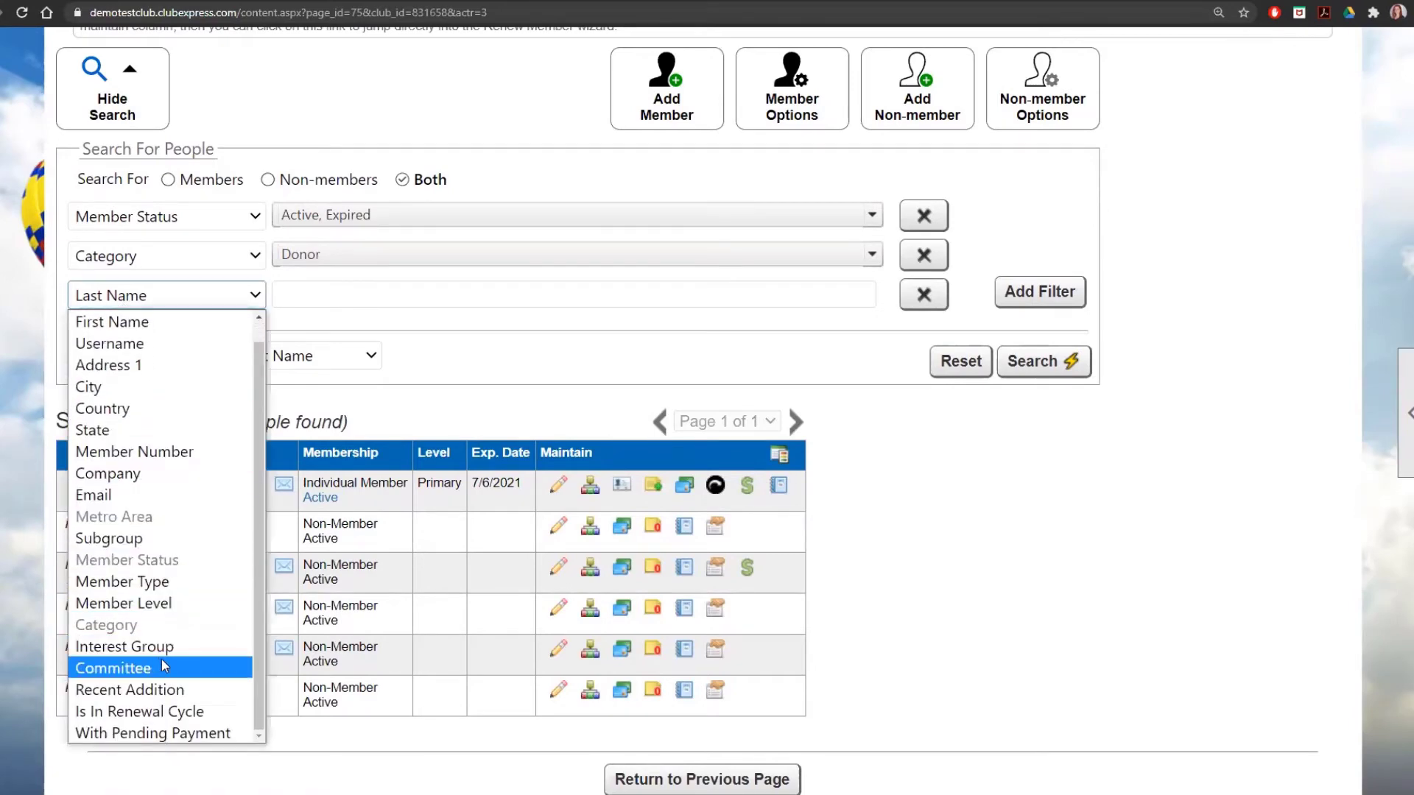
{"action": "left_click", "coordinate": [219, 733]}
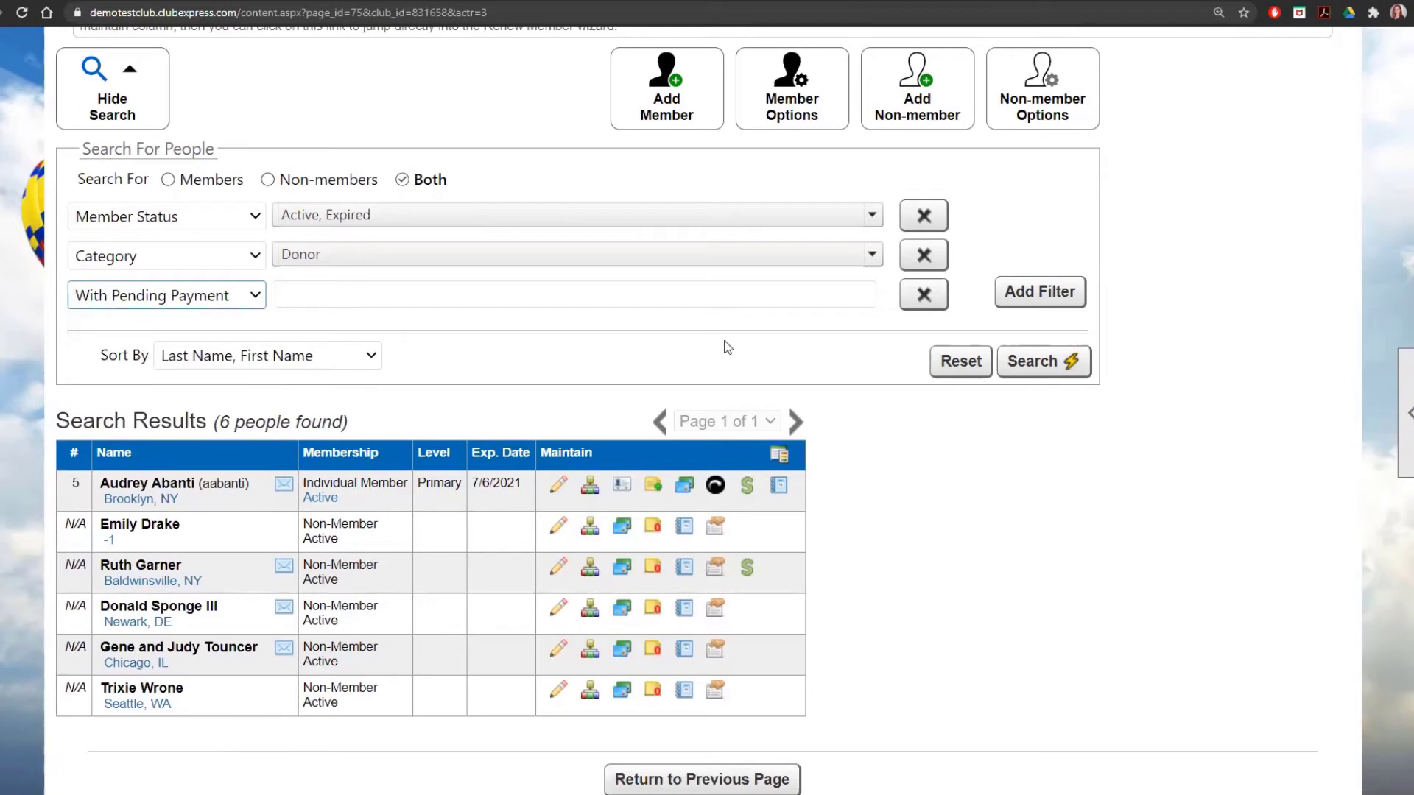
{"action": "left_click", "coordinate": [922, 256]}
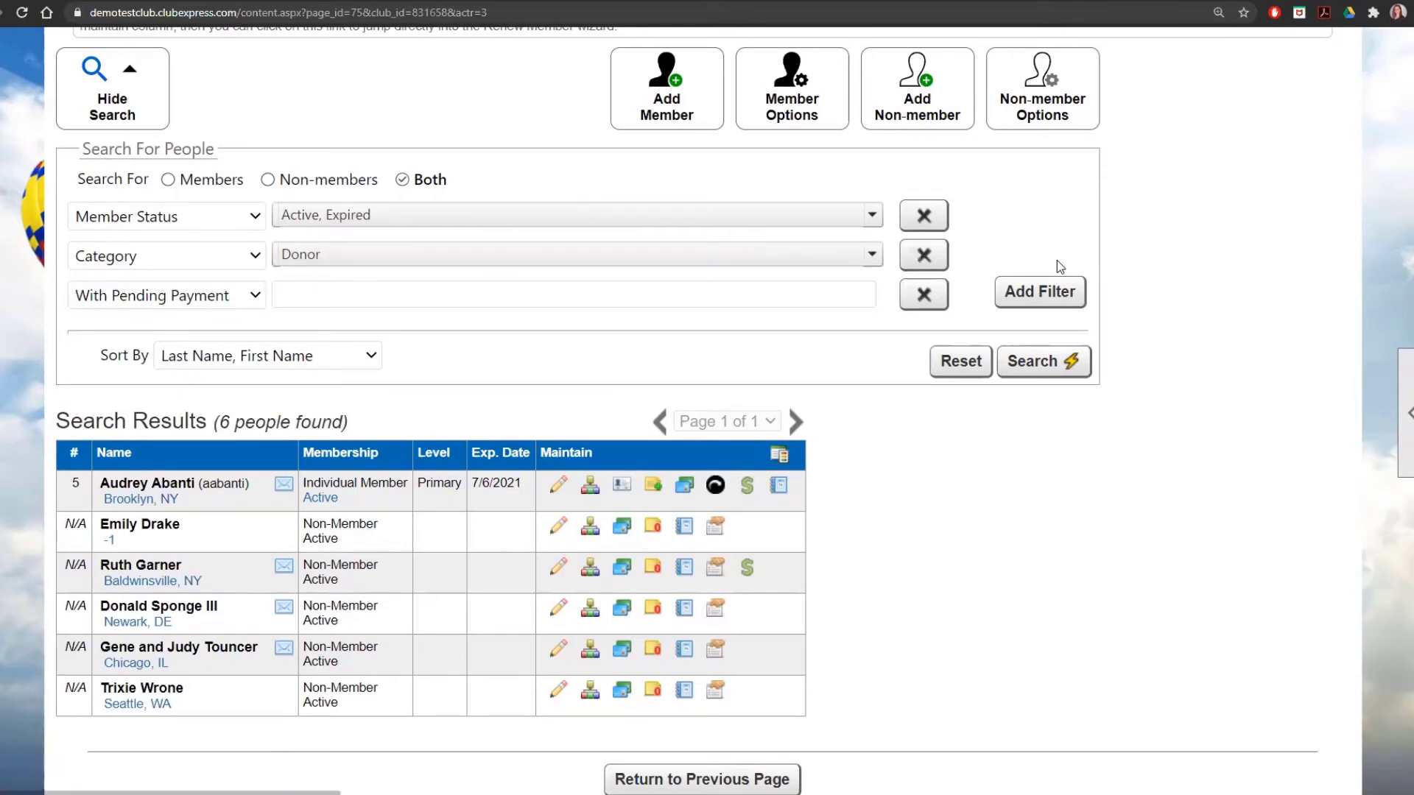
{"action": "left_click", "coordinate": [929, 266]}
{"action": "left_click", "coordinate": [167, 255]}
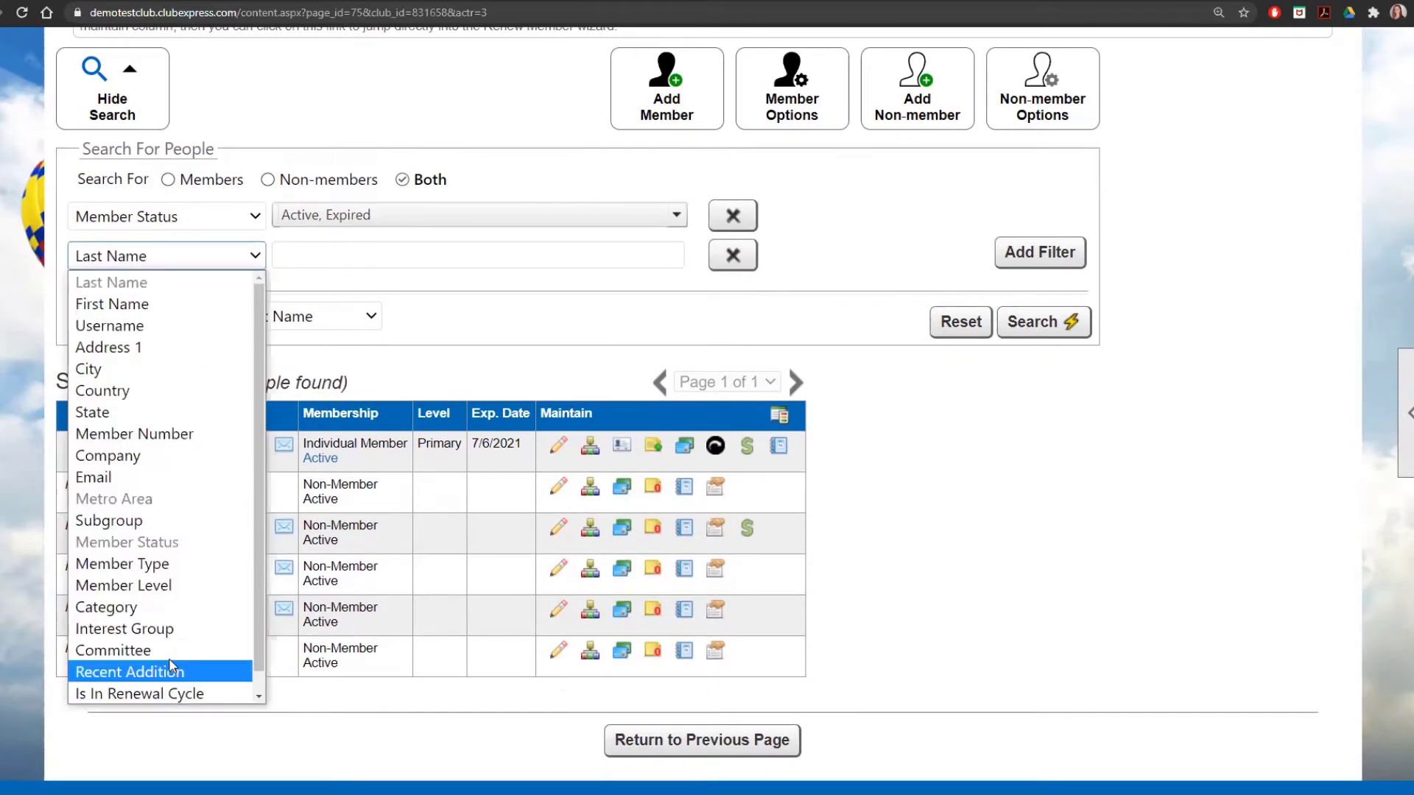
{"action": "scroll", "coordinate": [171, 681], "scroll_direction": "down", "scroll_amount": 1}
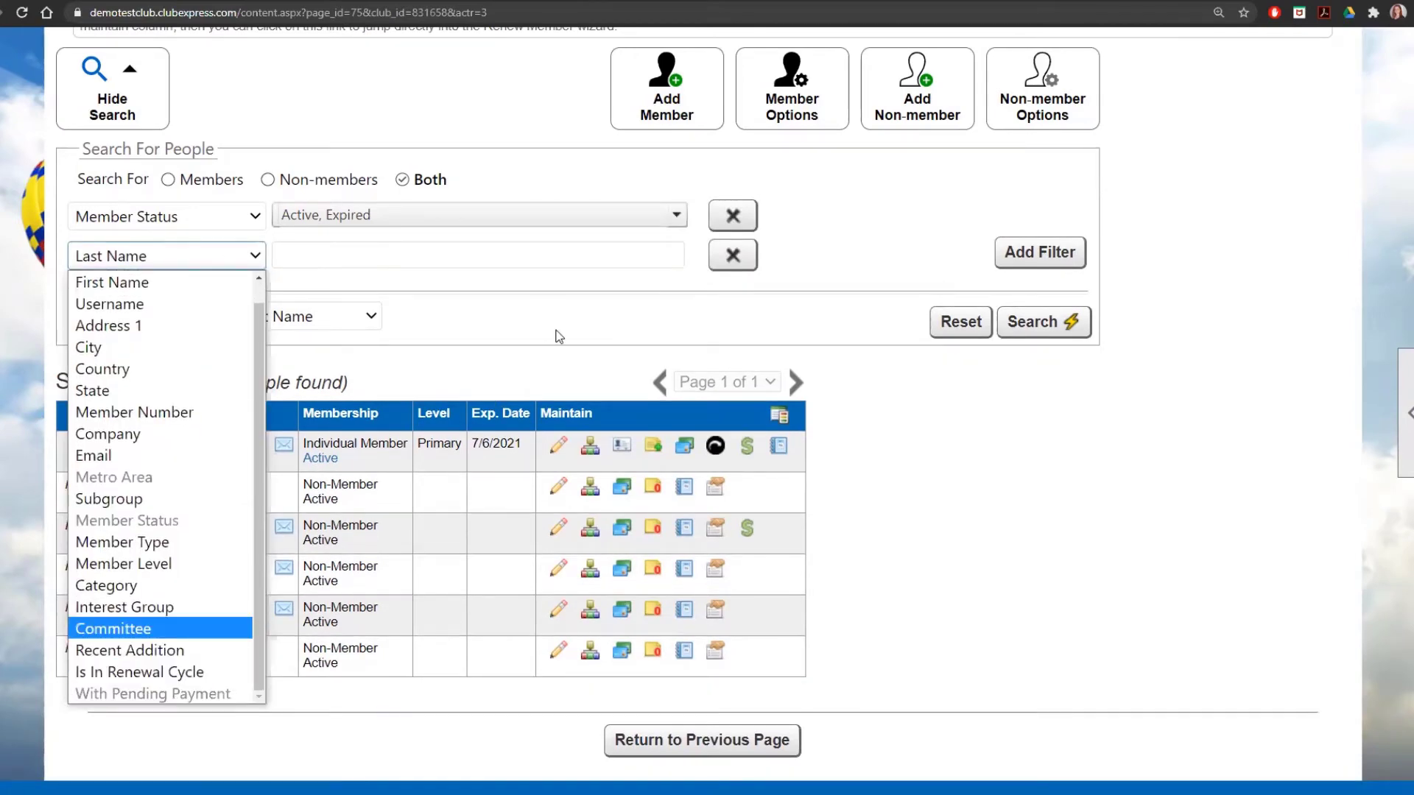
{"action": "left_click", "coordinate": [596, 305]}
Reset the search filters, and search both members and non-members using With Pending Payment set to Yes
{"action": "left_click", "coordinate": [949, 327]}
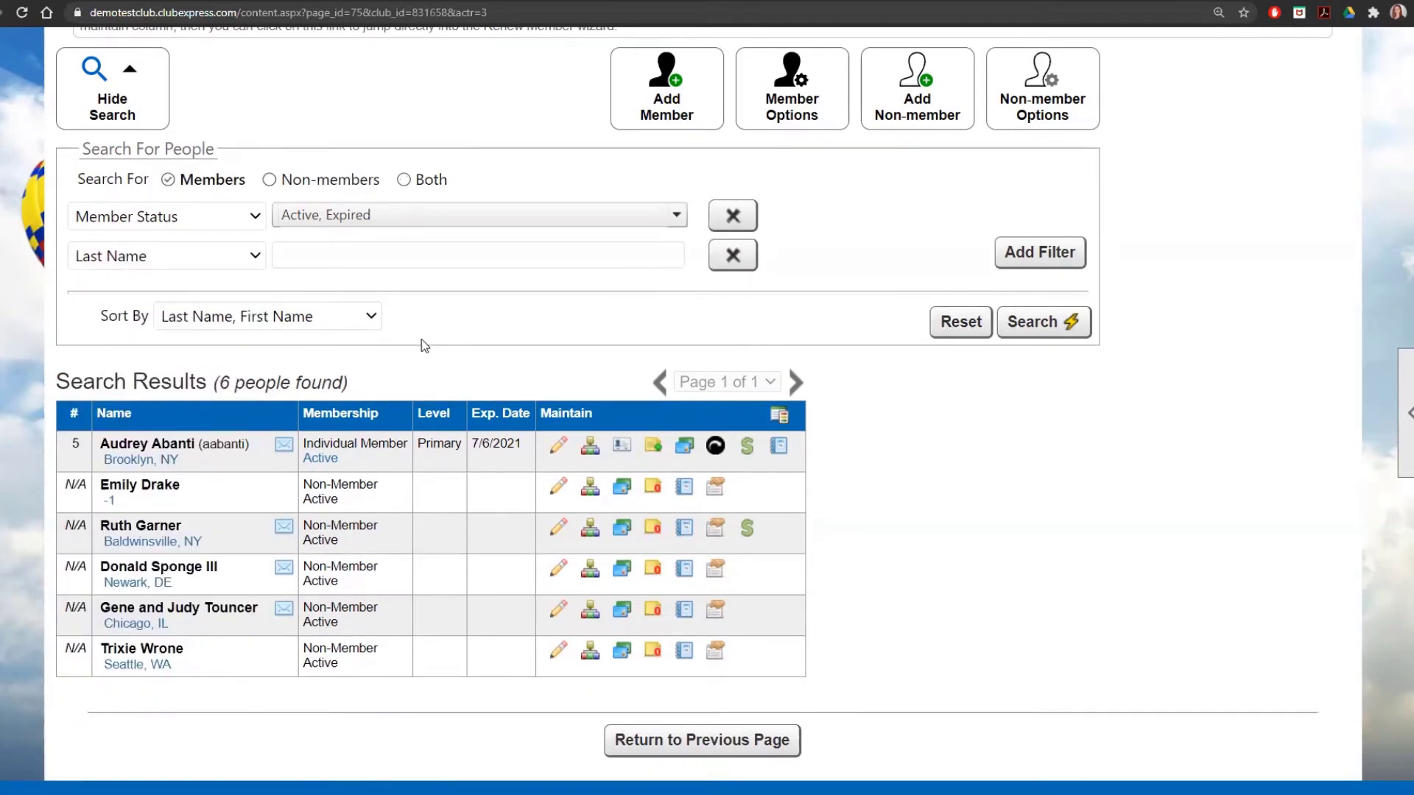
{"action": "left_click", "coordinate": [166, 256]}
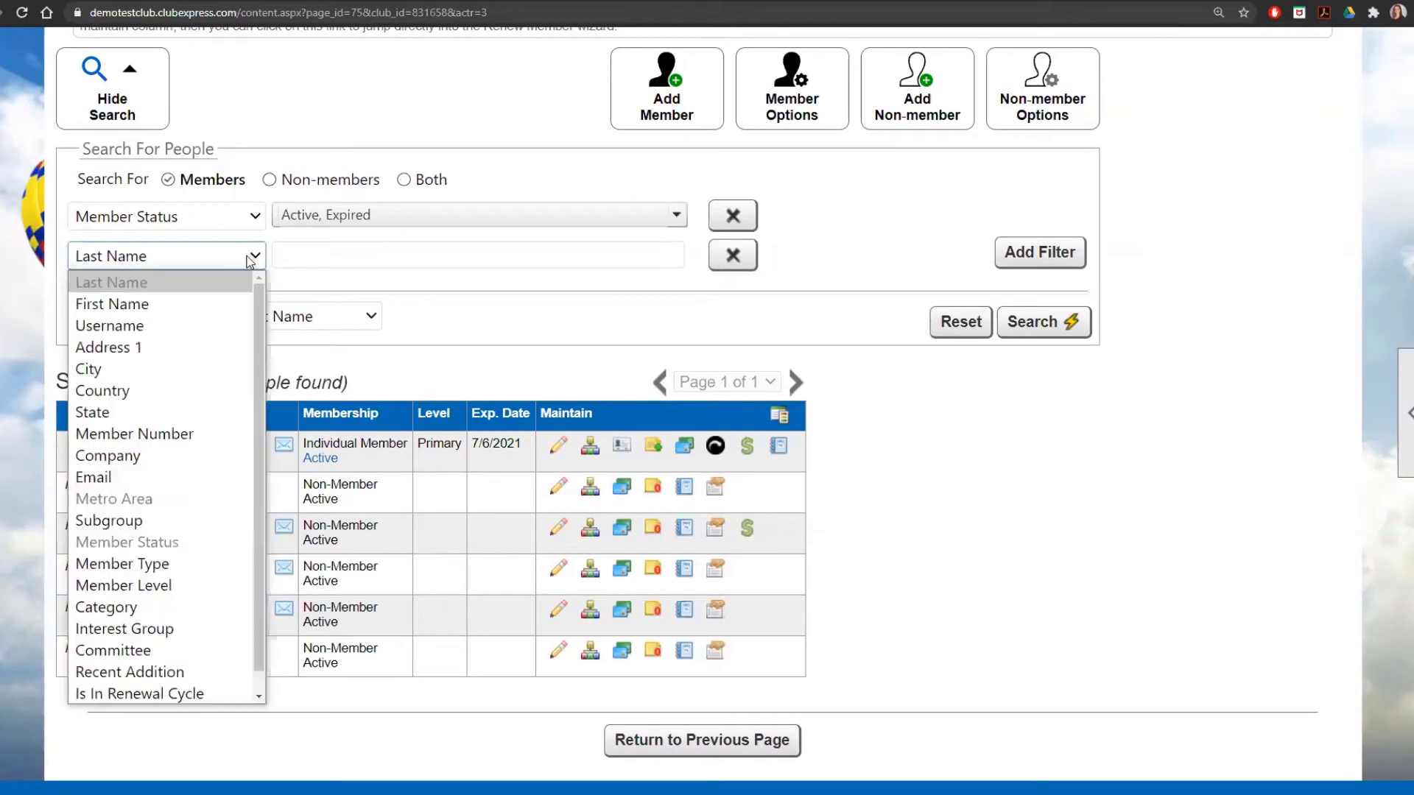
{"action": "scroll", "coordinate": [167, 683], "scroll_direction": "down", "scroll_amount": 1}
{"action": "left_click", "coordinate": [176, 688]}
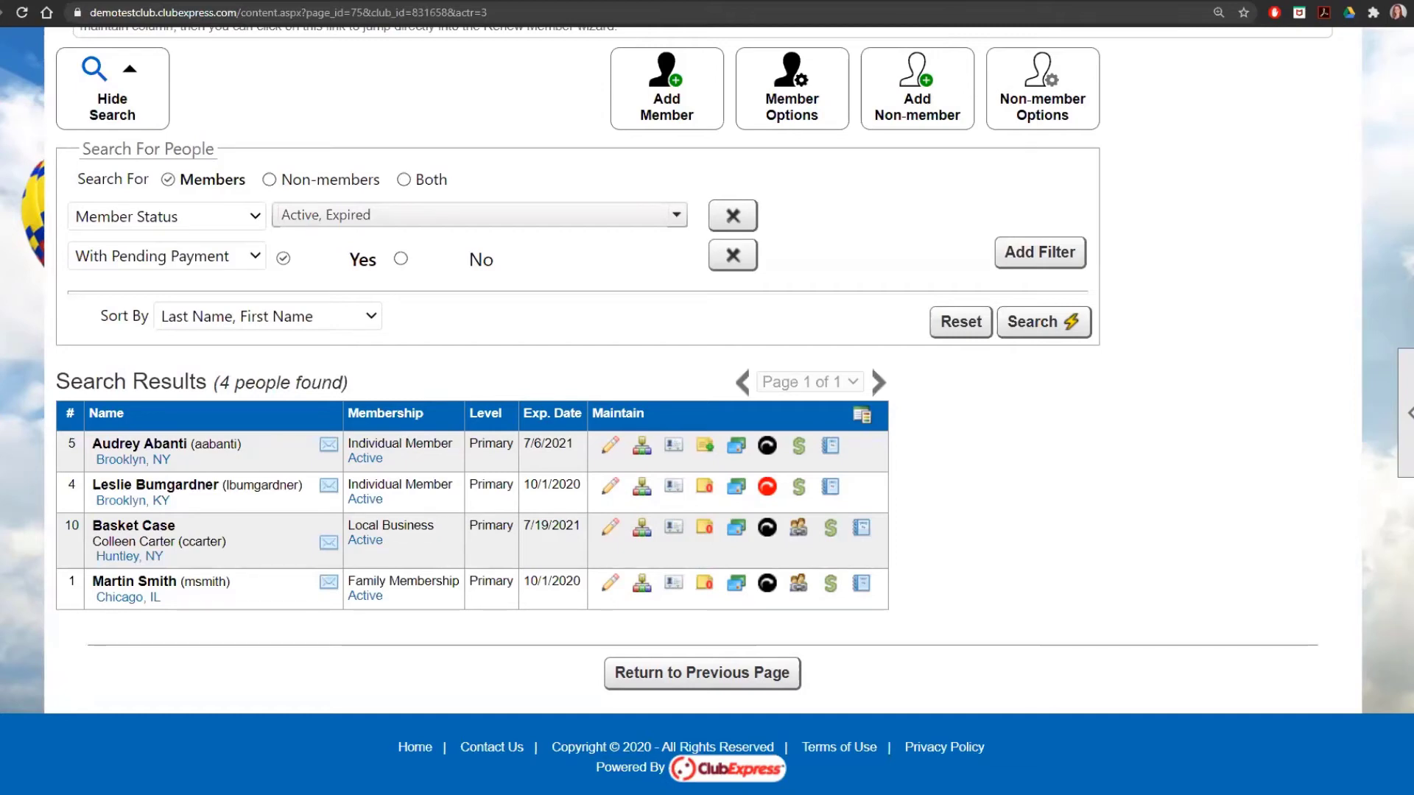
{"action": "left_click", "coordinate": [440, 187]}
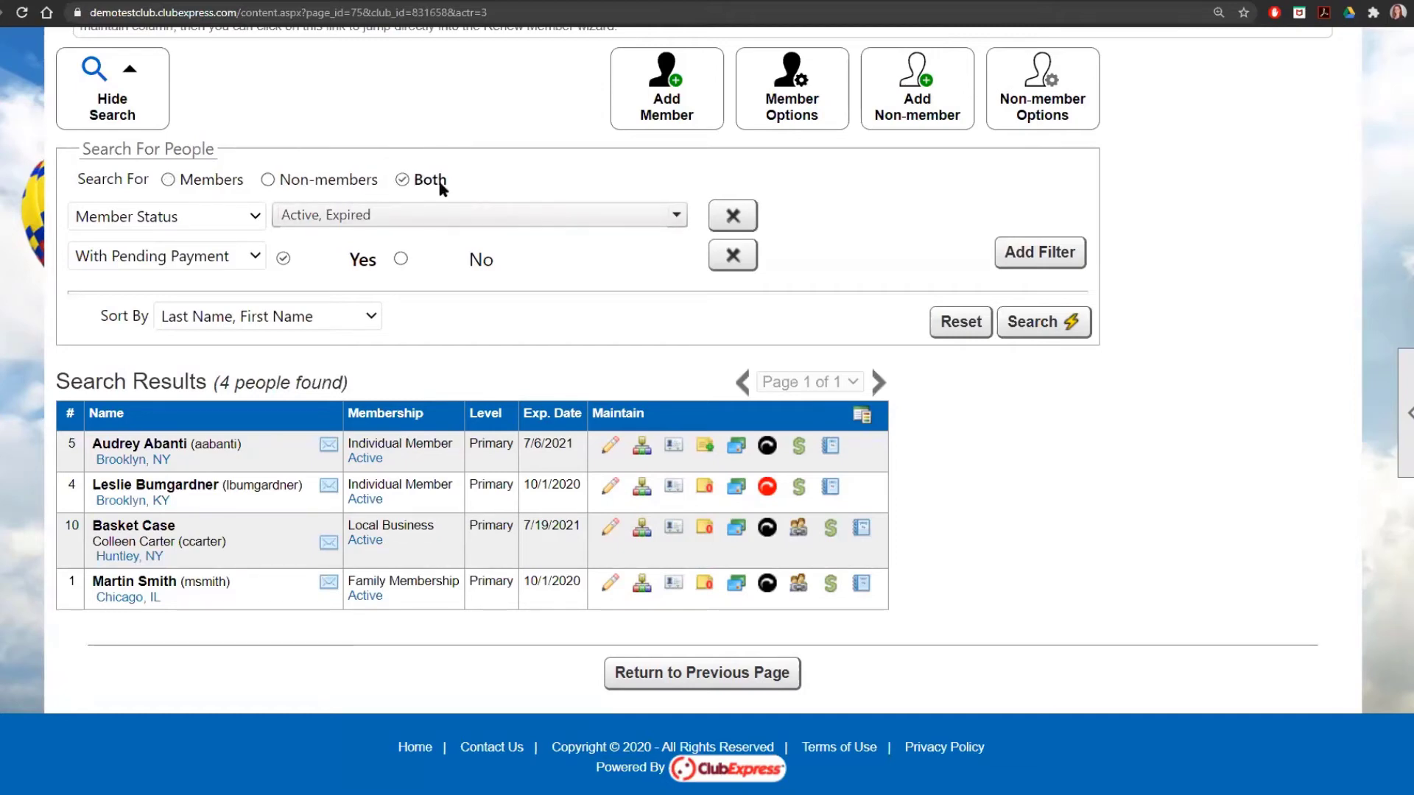
{"action": "left_click", "coordinate": [1039, 322]}
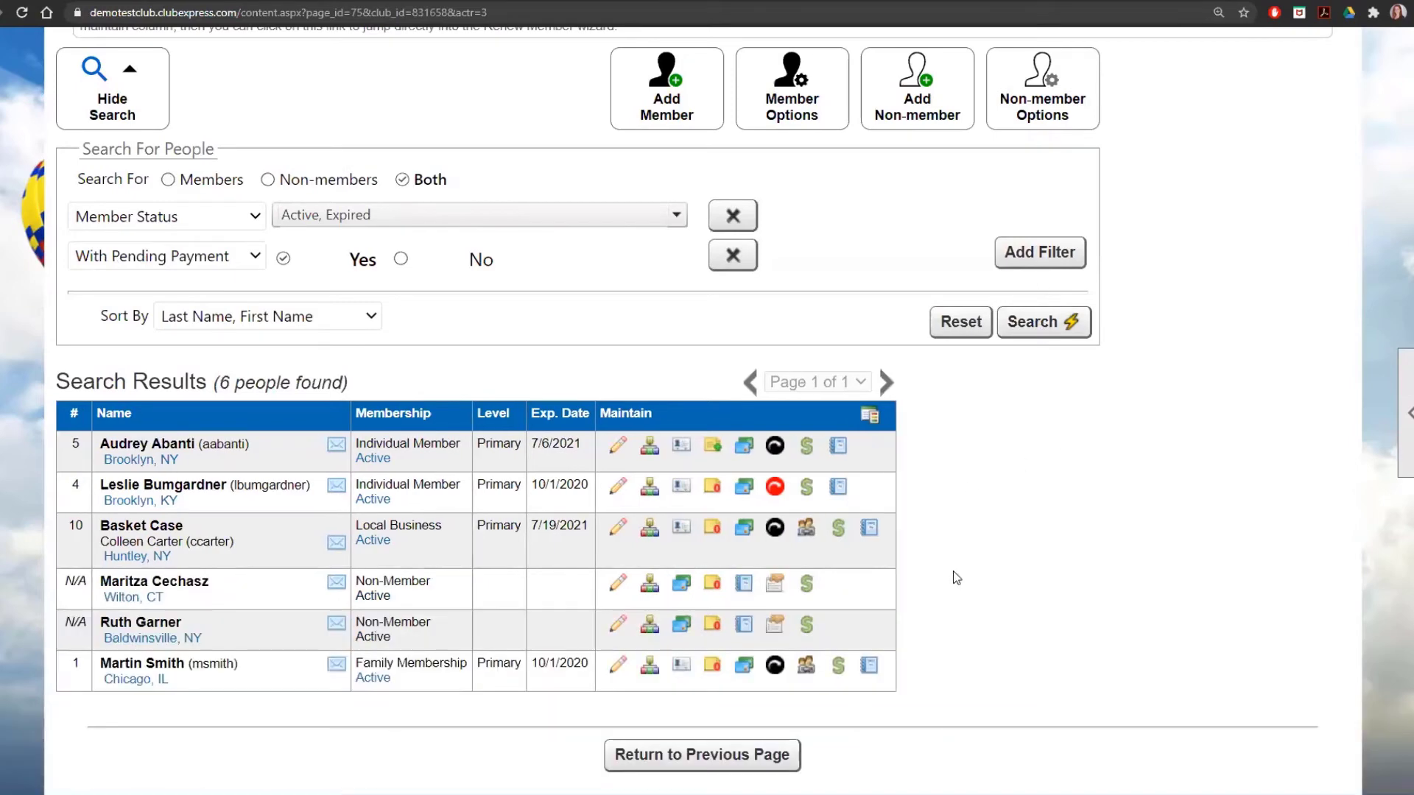
Review the first listed non-member's additional functions and the membership types available for Convert to Member, and close without converting
{"action": "left_click", "coordinate": [777, 587]}
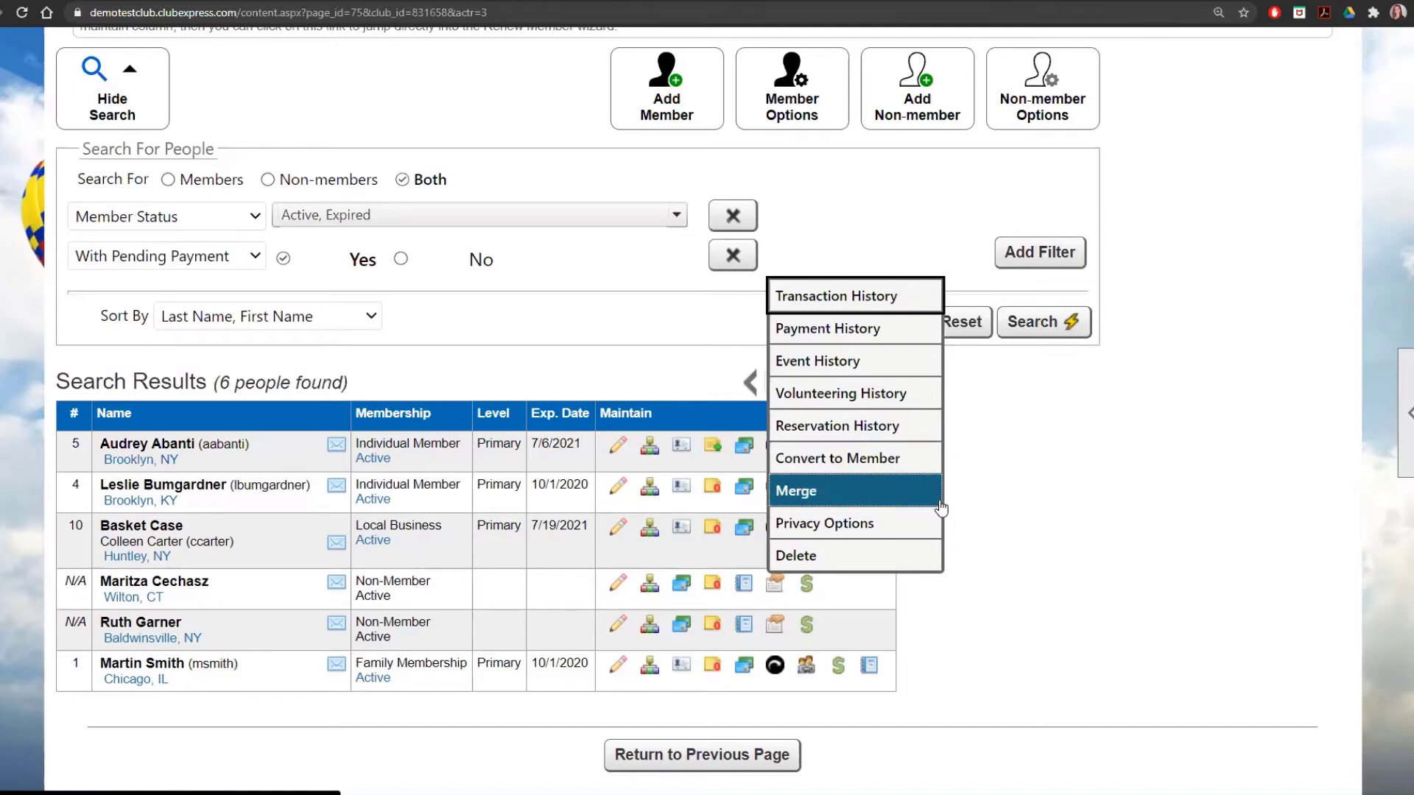
{"action": "left_click", "coordinate": [1000, 519]}
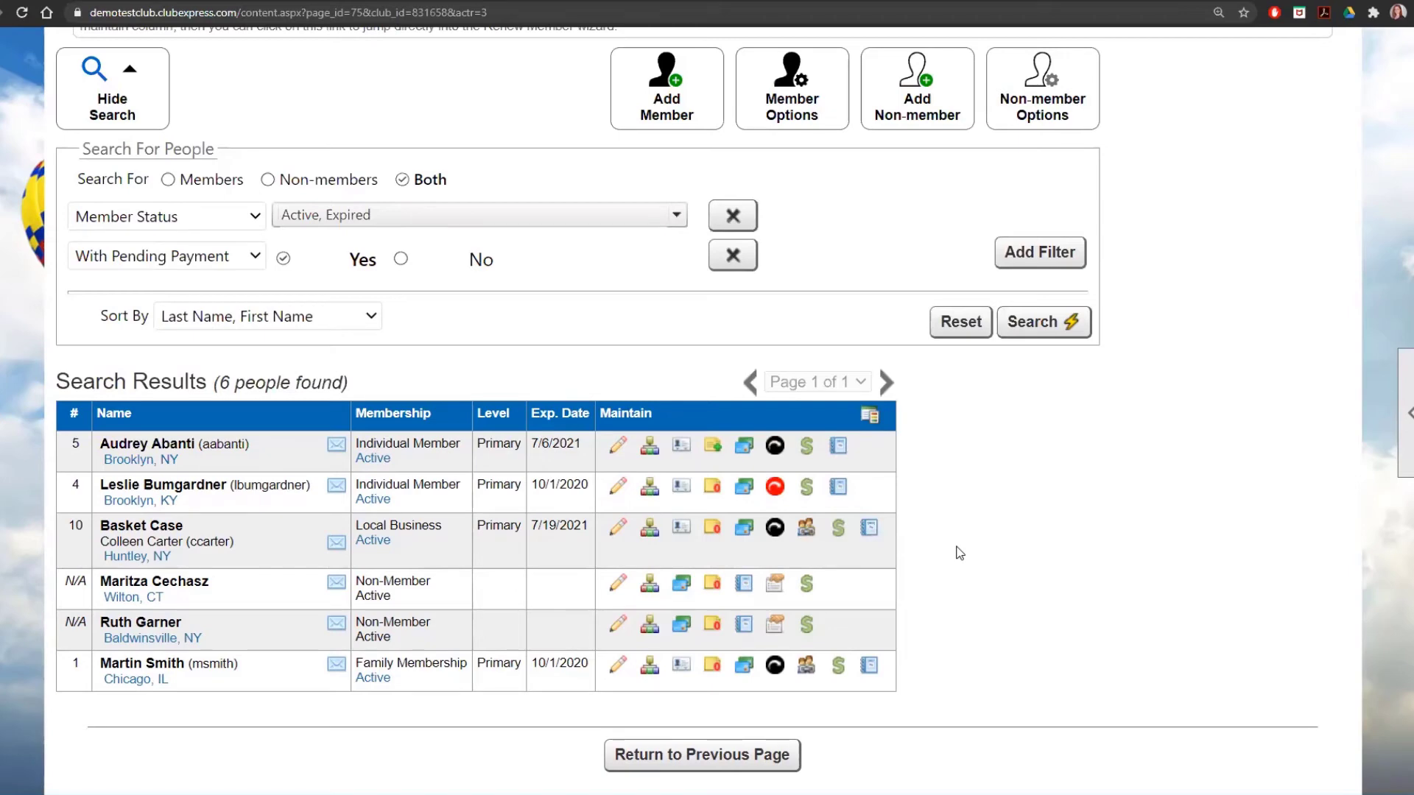
{"action": "left_click", "coordinate": [774, 586]}
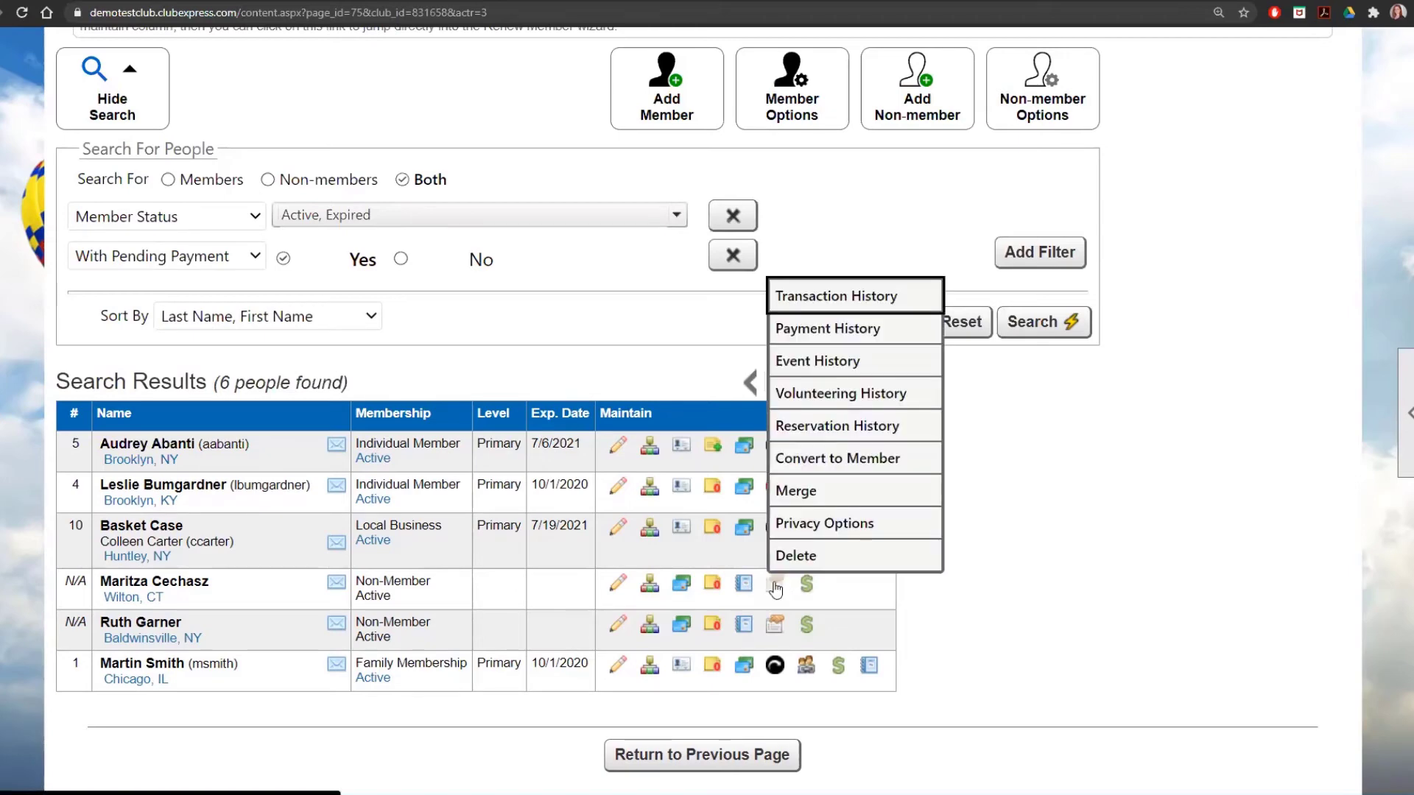
{"action": "left_click", "coordinate": [876, 458]}
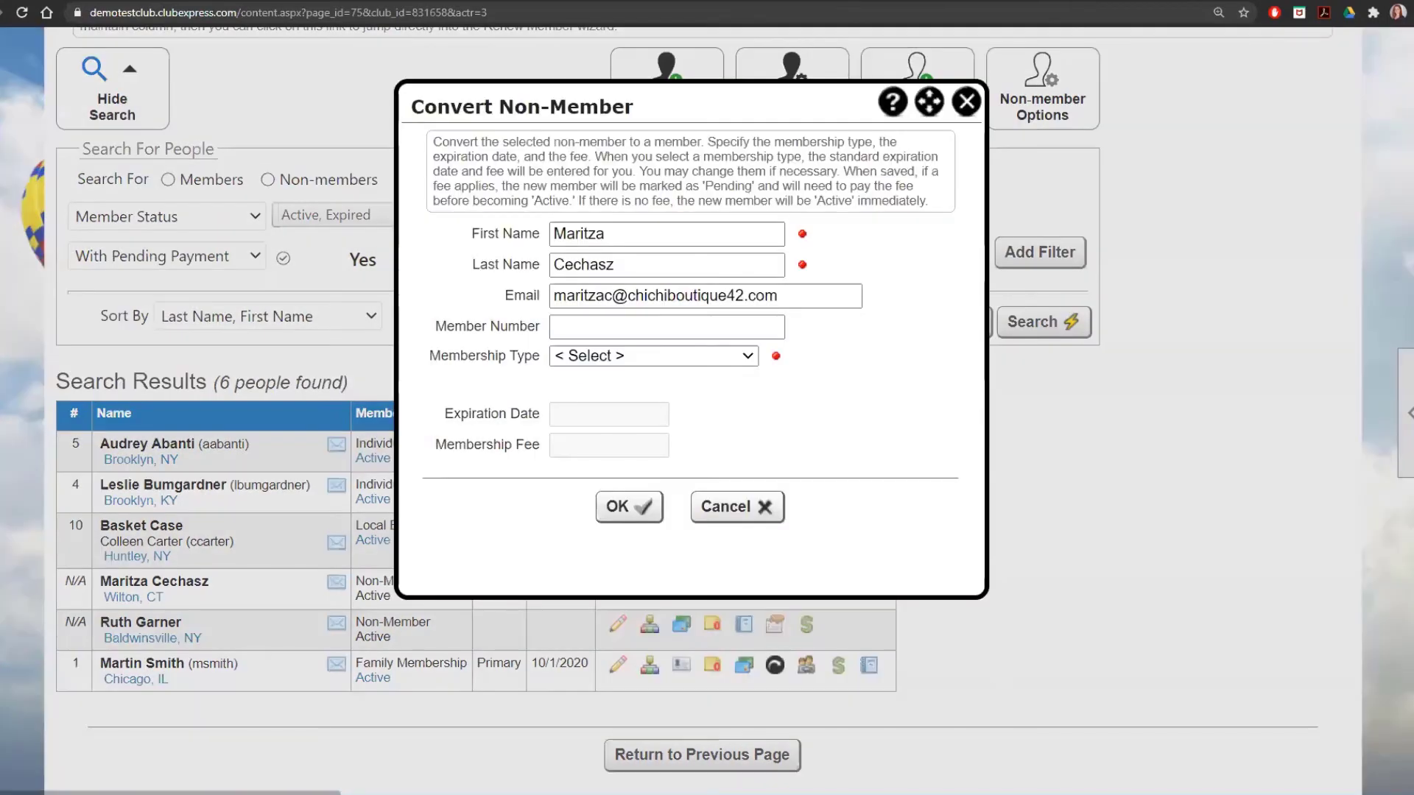
{"action": "left_click", "coordinate": [665, 361]}
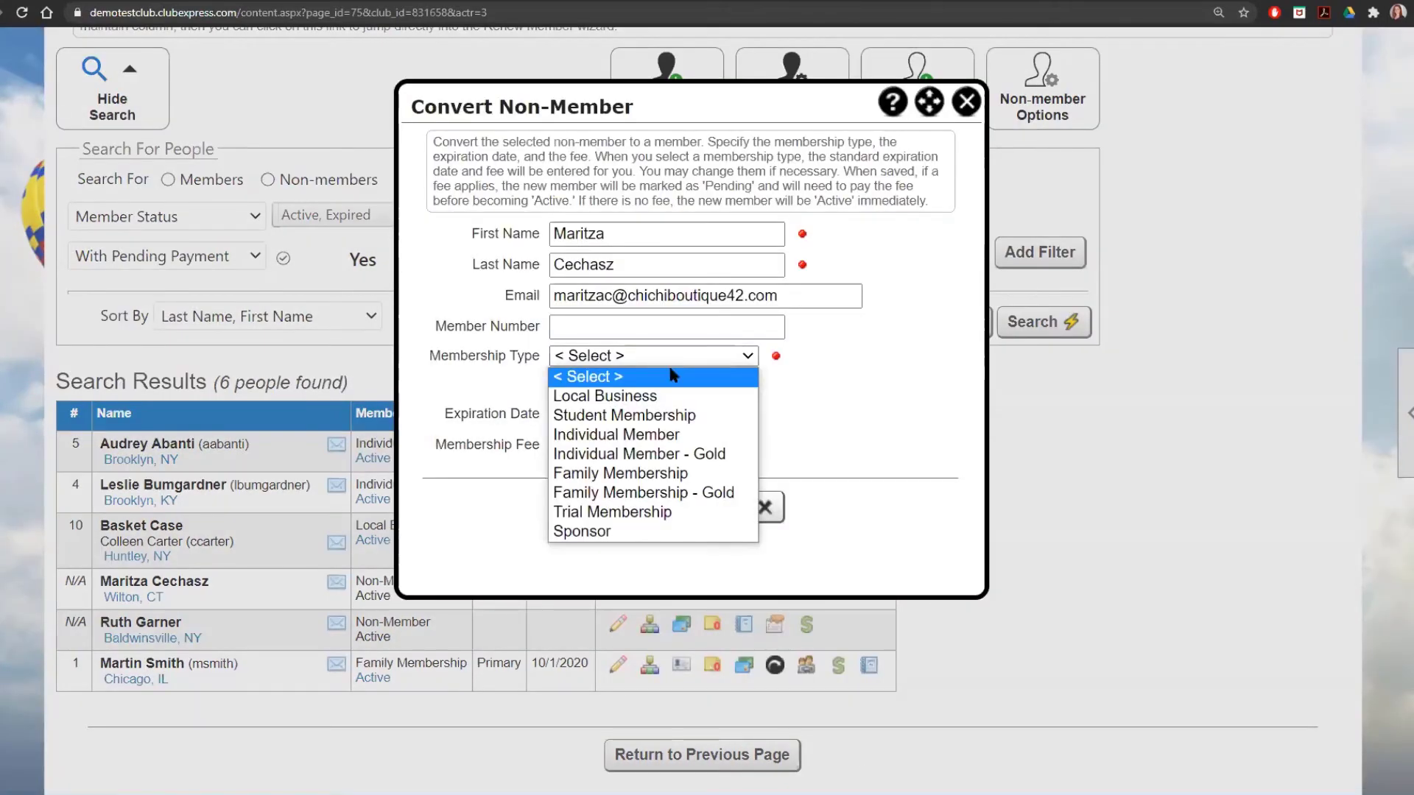
{"action": "left_click", "coordinate": [799, 414]}
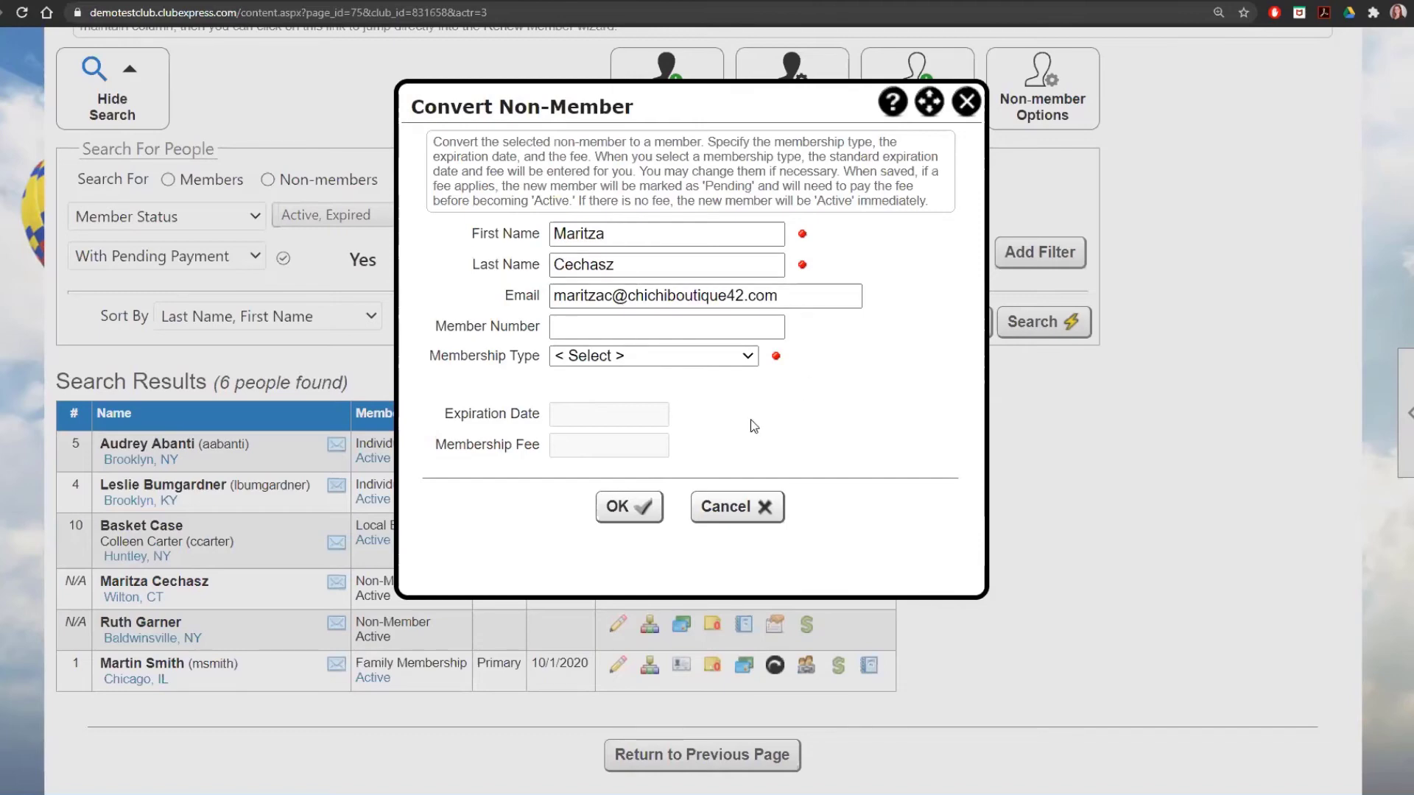
{"action": "left_click", "coordinate": [965, 103]}
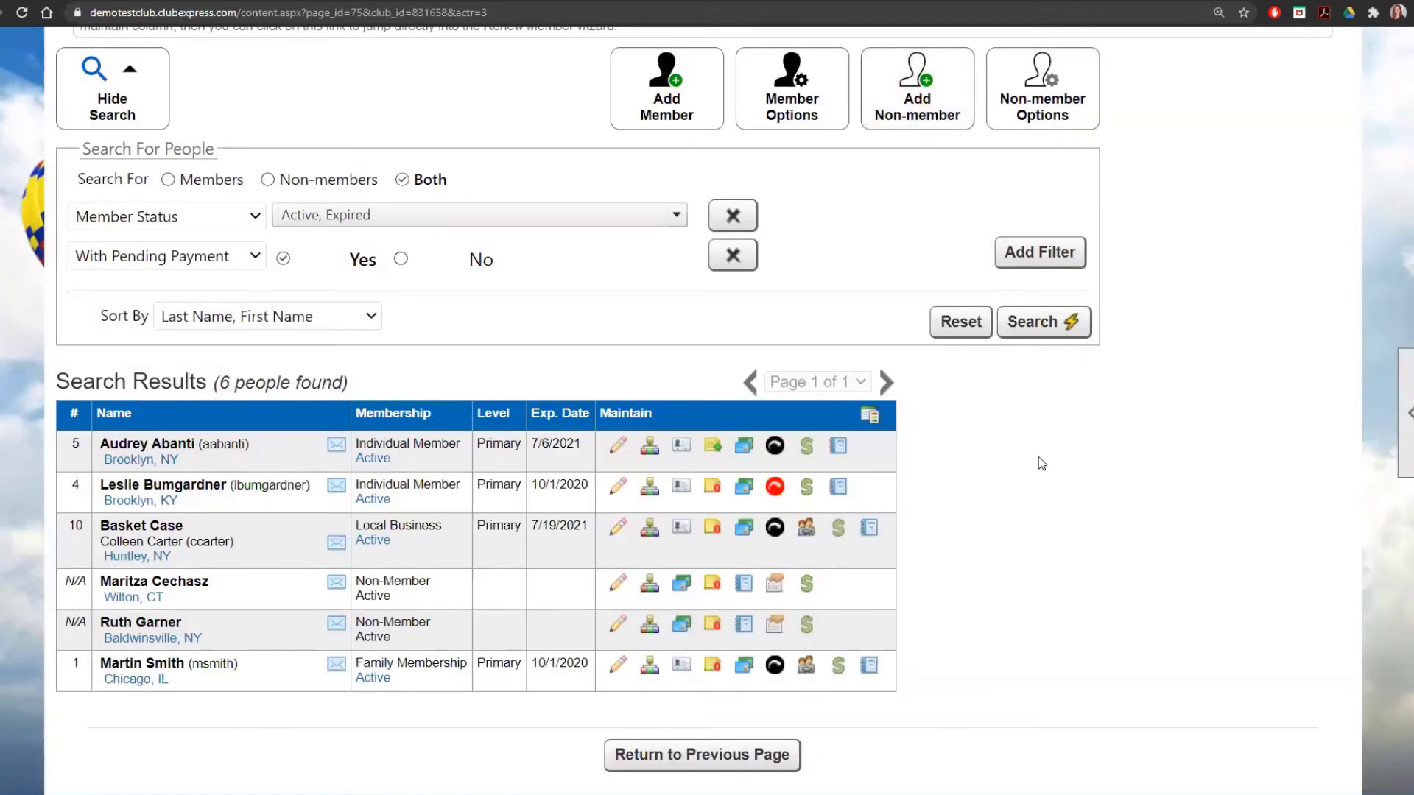
View the first listed non-member's merge options and the invoice report variations, closing both without proceeding
{"action": "left_click", "coordinate": [776, 587]}
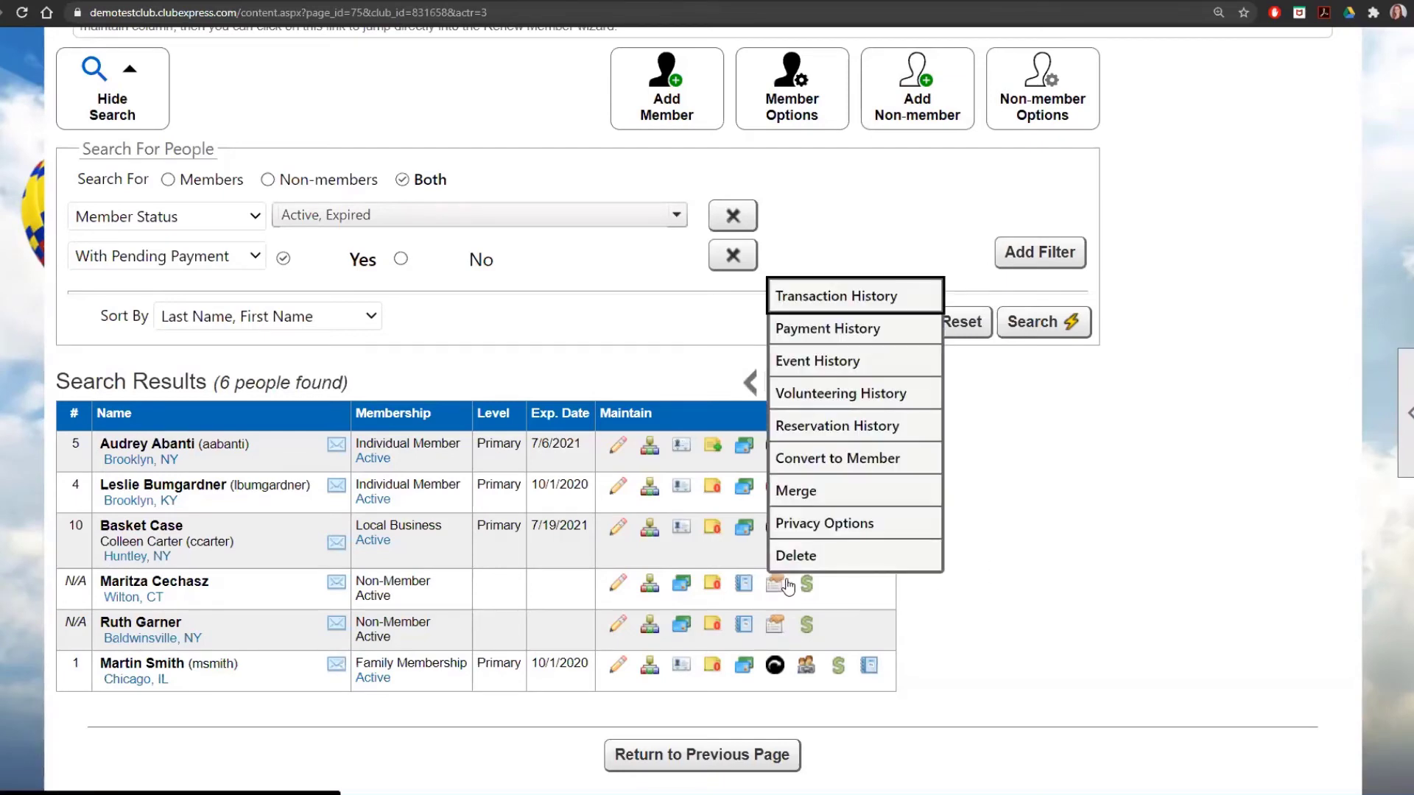
{"action": "left_click", "coordinate": [882, 494]}
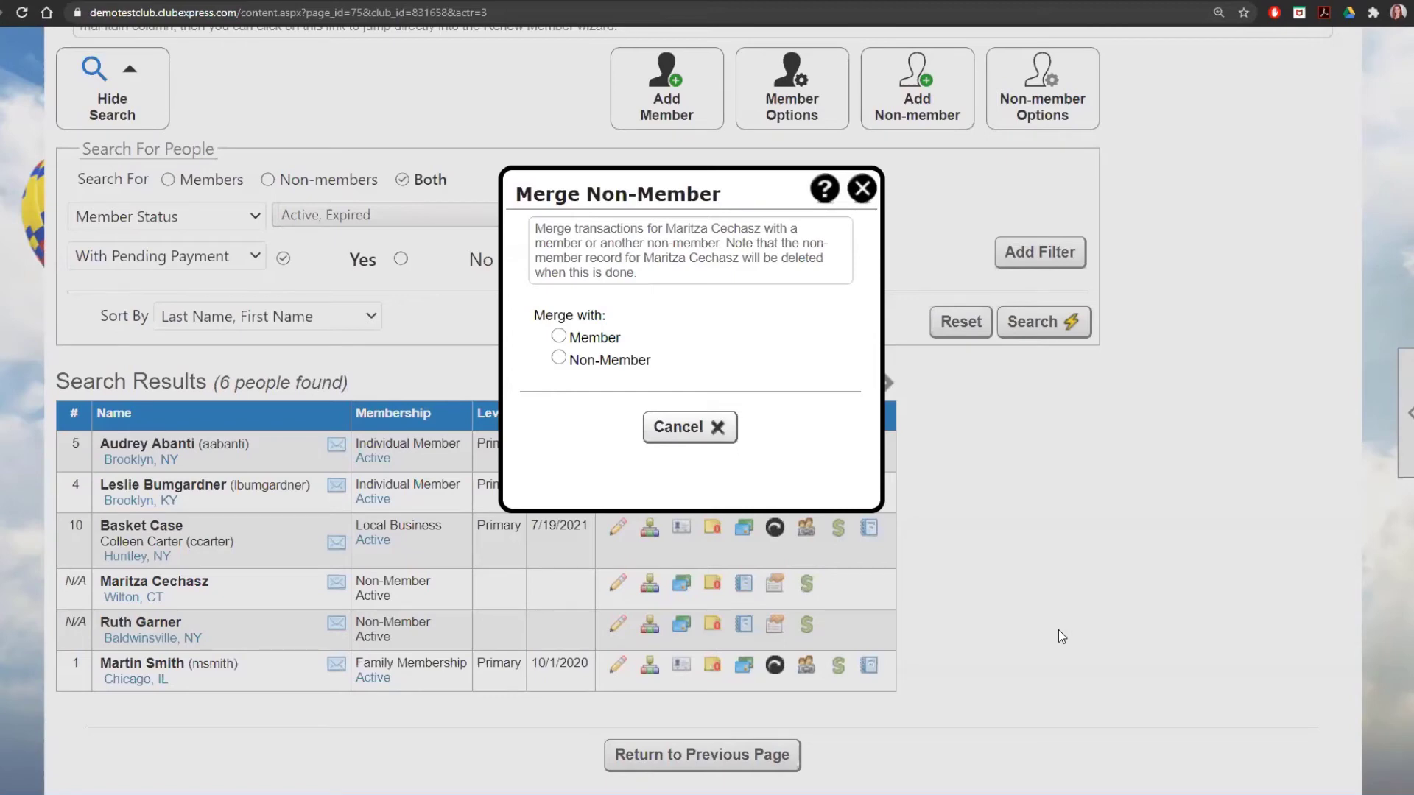
{"action": "left_click", "coordinate": [861, 189]}
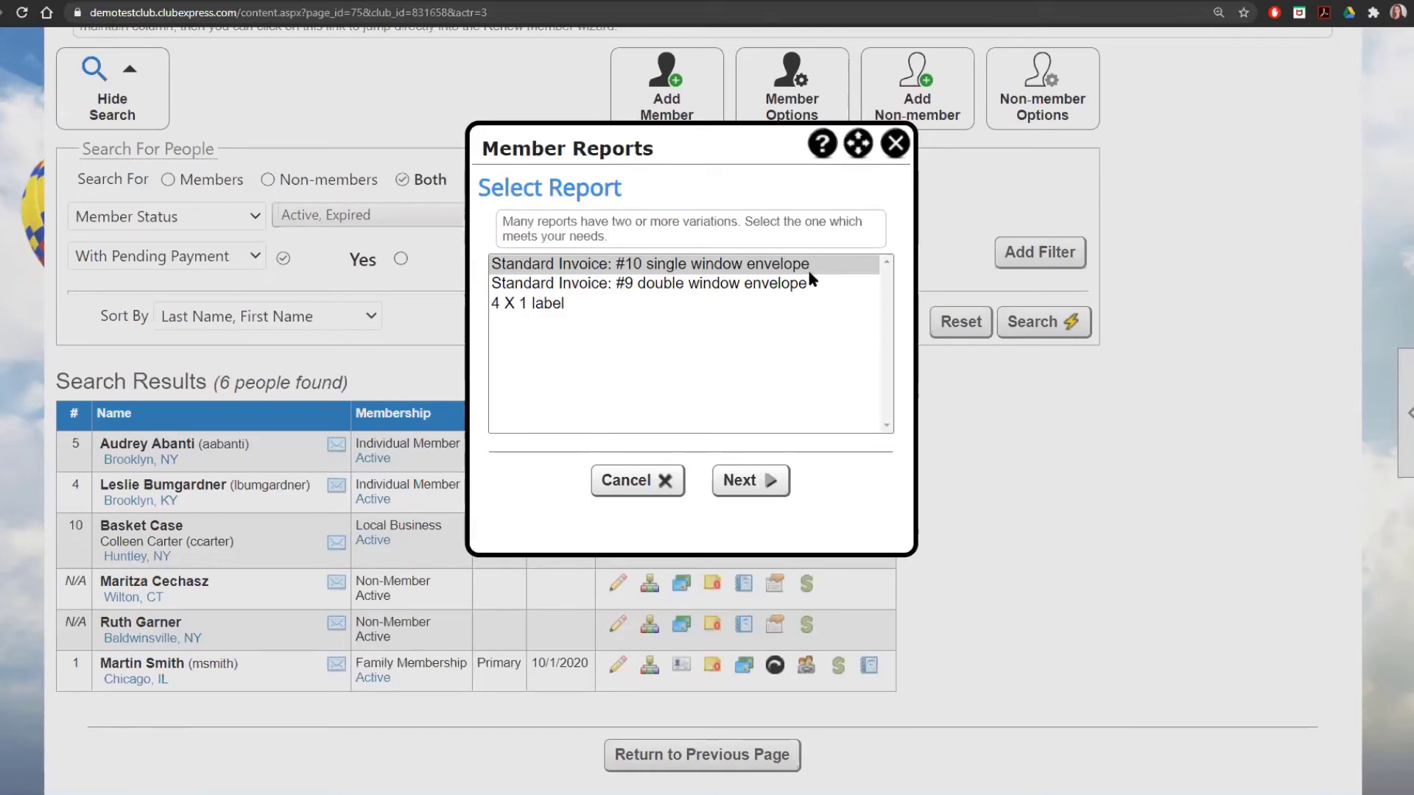
{"action": "left_click", "coordinate": [897, 146]}
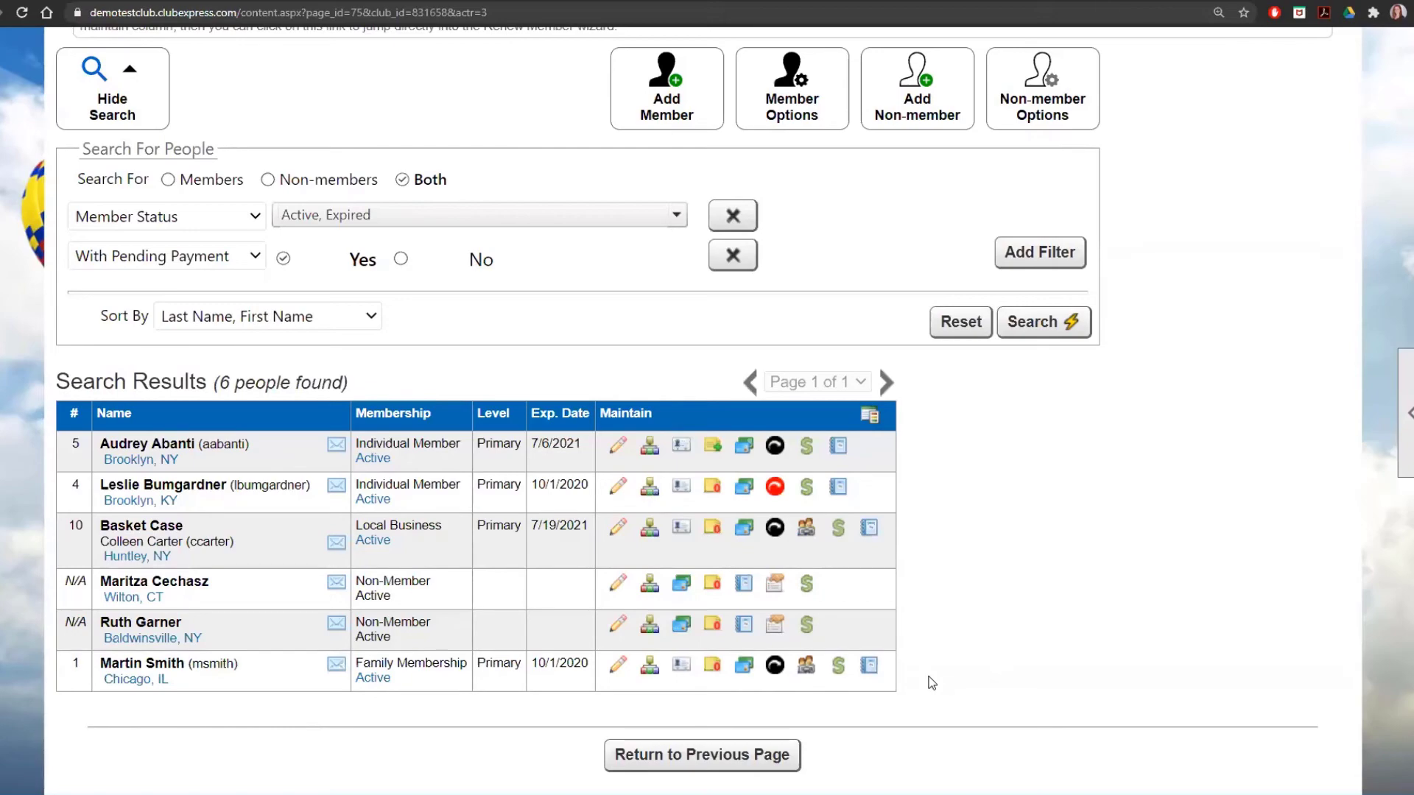
Return to the Control Panel, open People Lookup, and examine its search filters and listed people
{"action": "scroll", "coordinate": [930, 687], "scroll_direction": "up", "scroll_amount": 5}
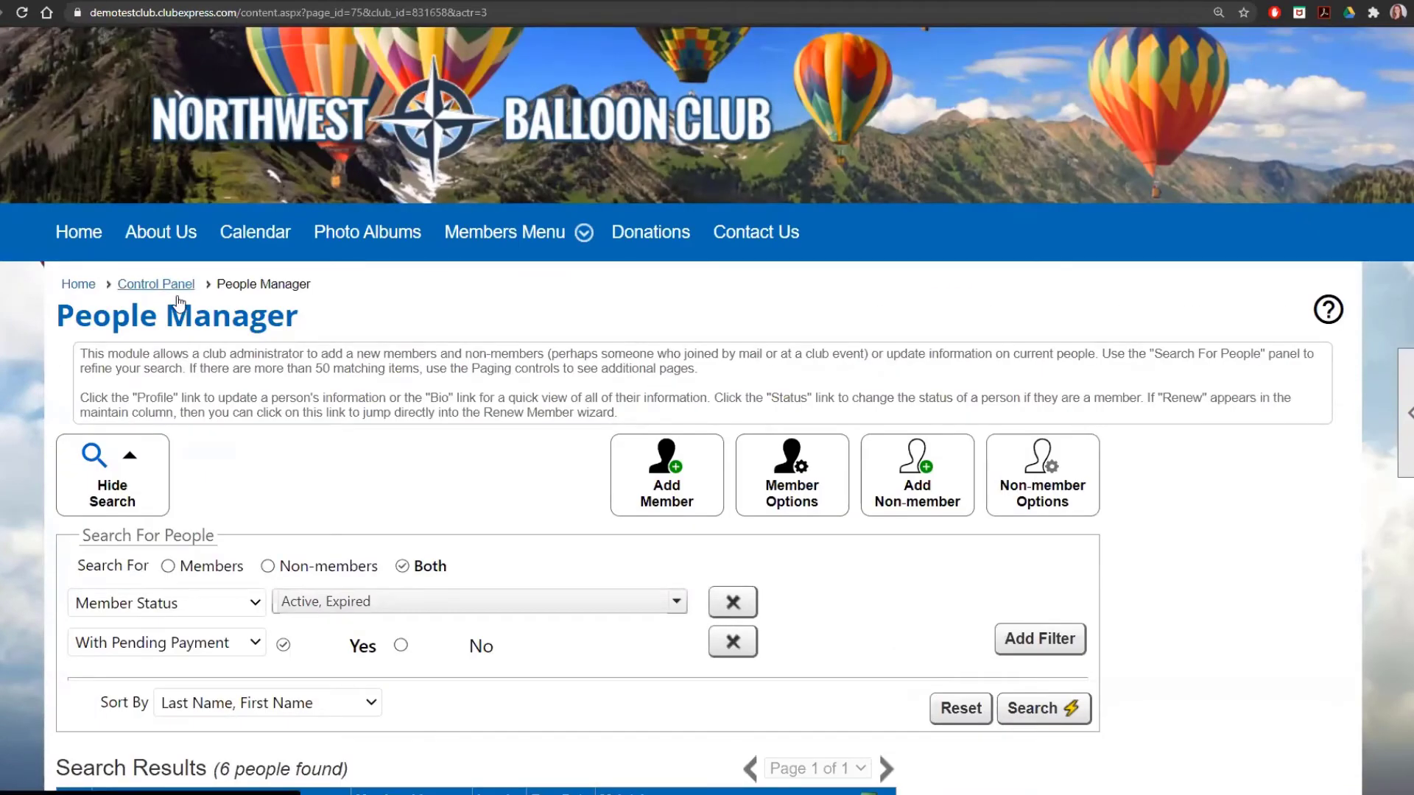
{"action": "left_click", "coordinate": [176, 286]}
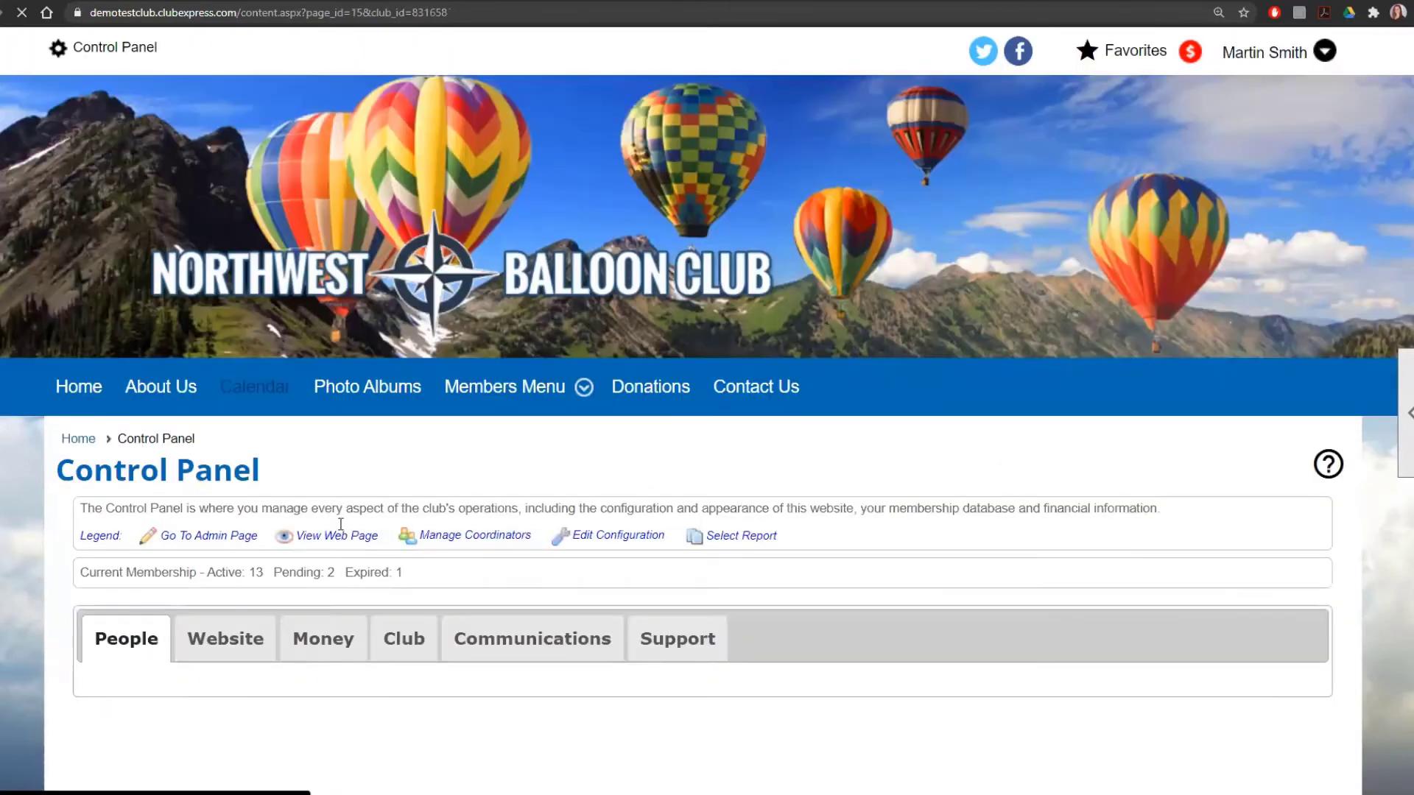
{"action": "scroll", "coordinate": [274, 544], "scroll_direction": "down", "scroll_amount": 3}
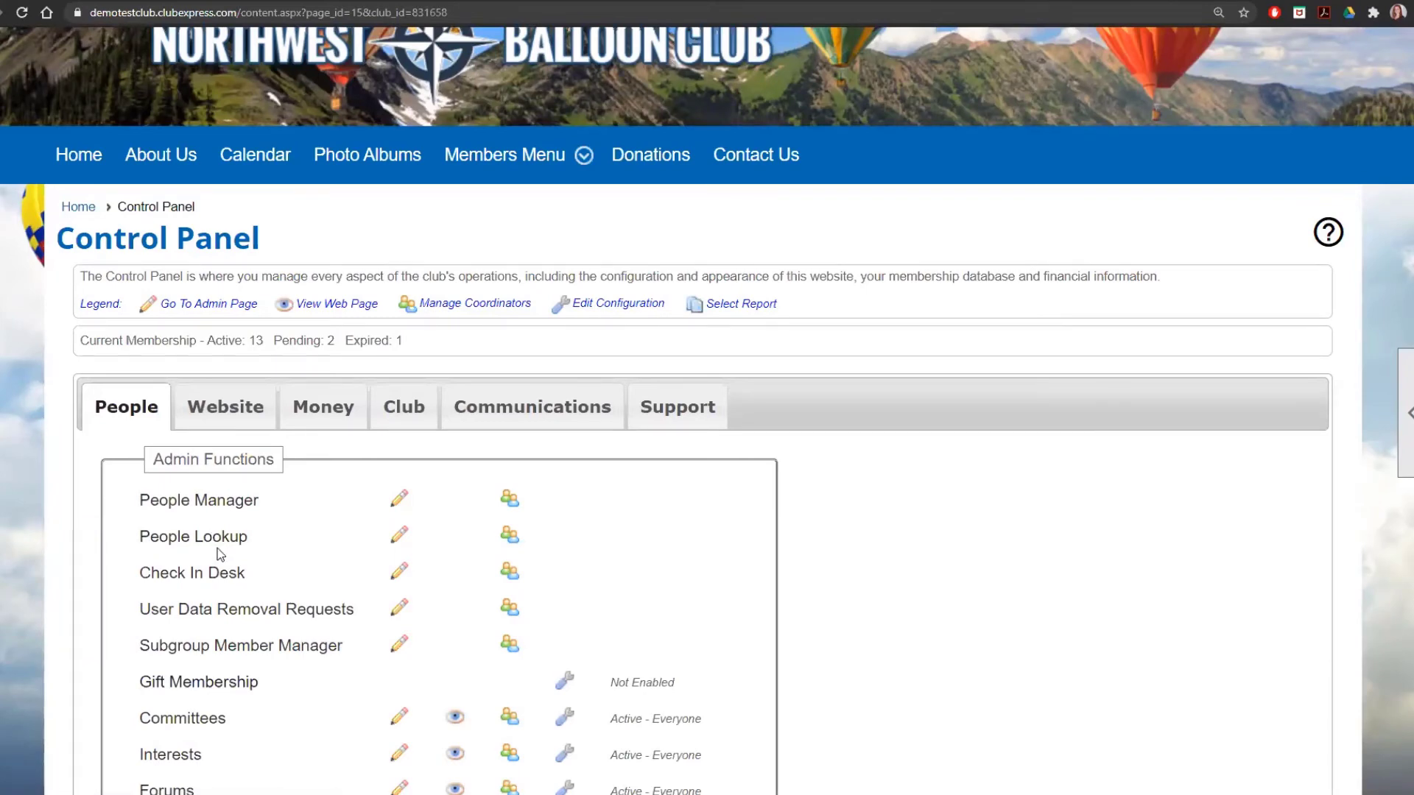
{"action": "left_click", "coordinate": [218, 543]}
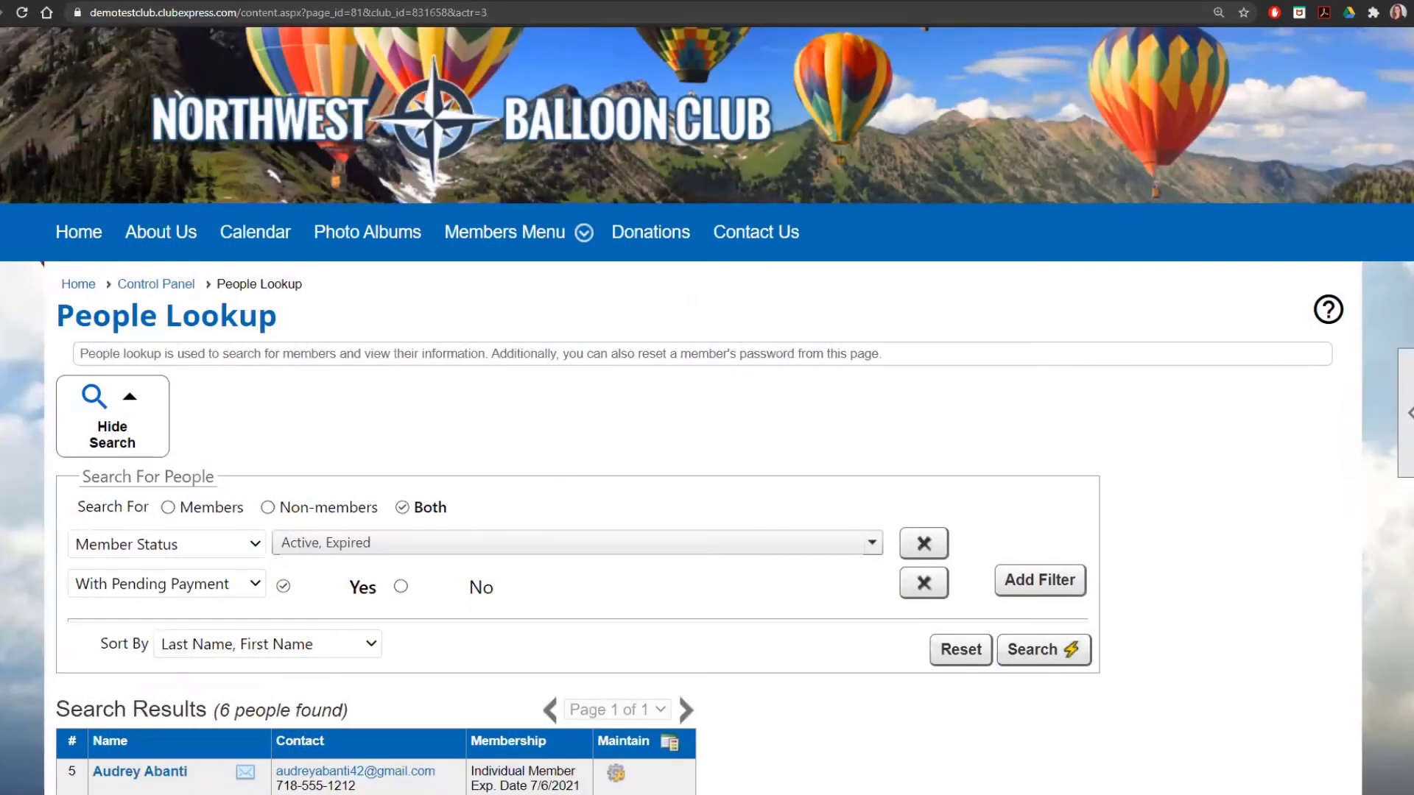
{"action": "scroll", "coordinate": [773, 721], "scroll_direction": "down", "scroll_amount": 4}
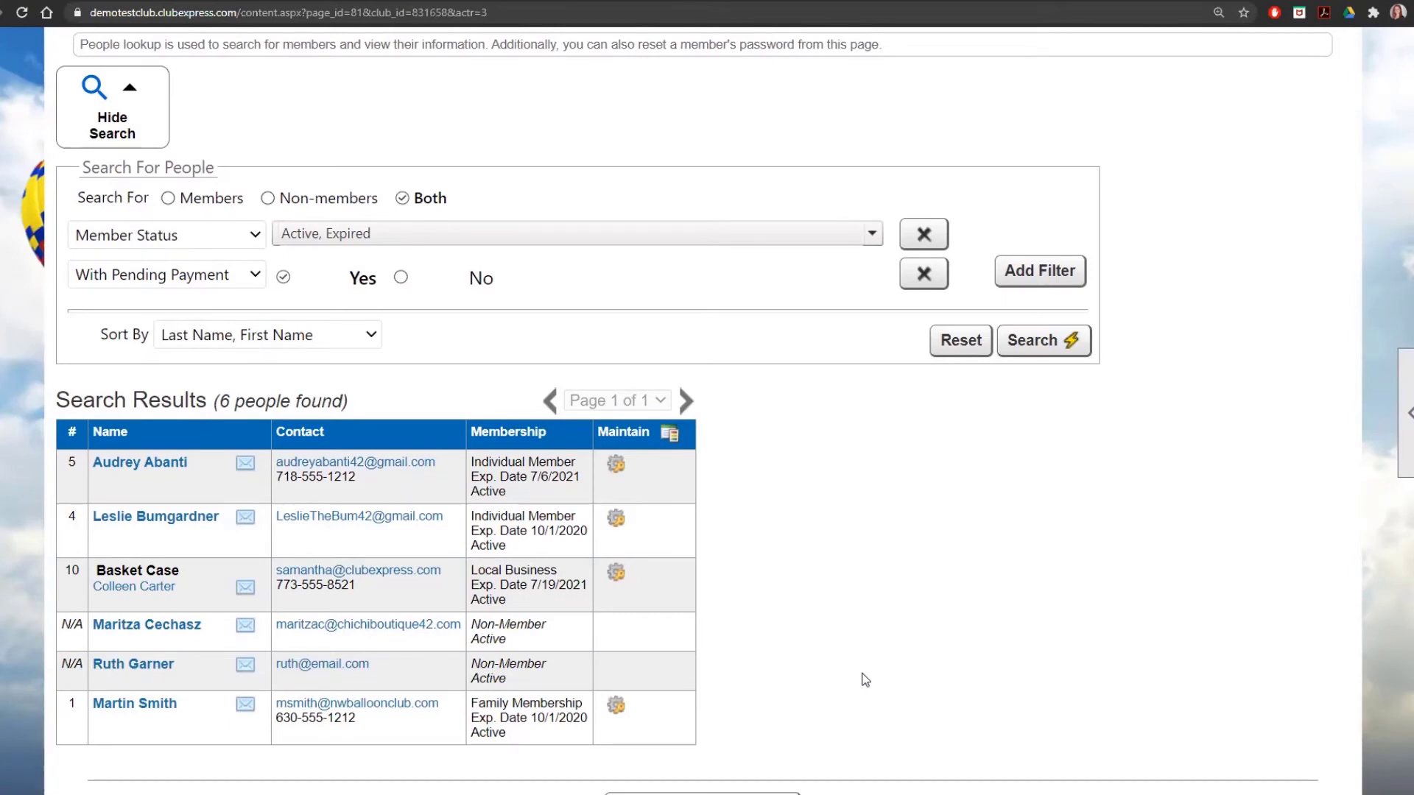
{"action": "scroll", "coordinate": [869, 675], "scroll_direction": "down", "scroll_amount": 1}
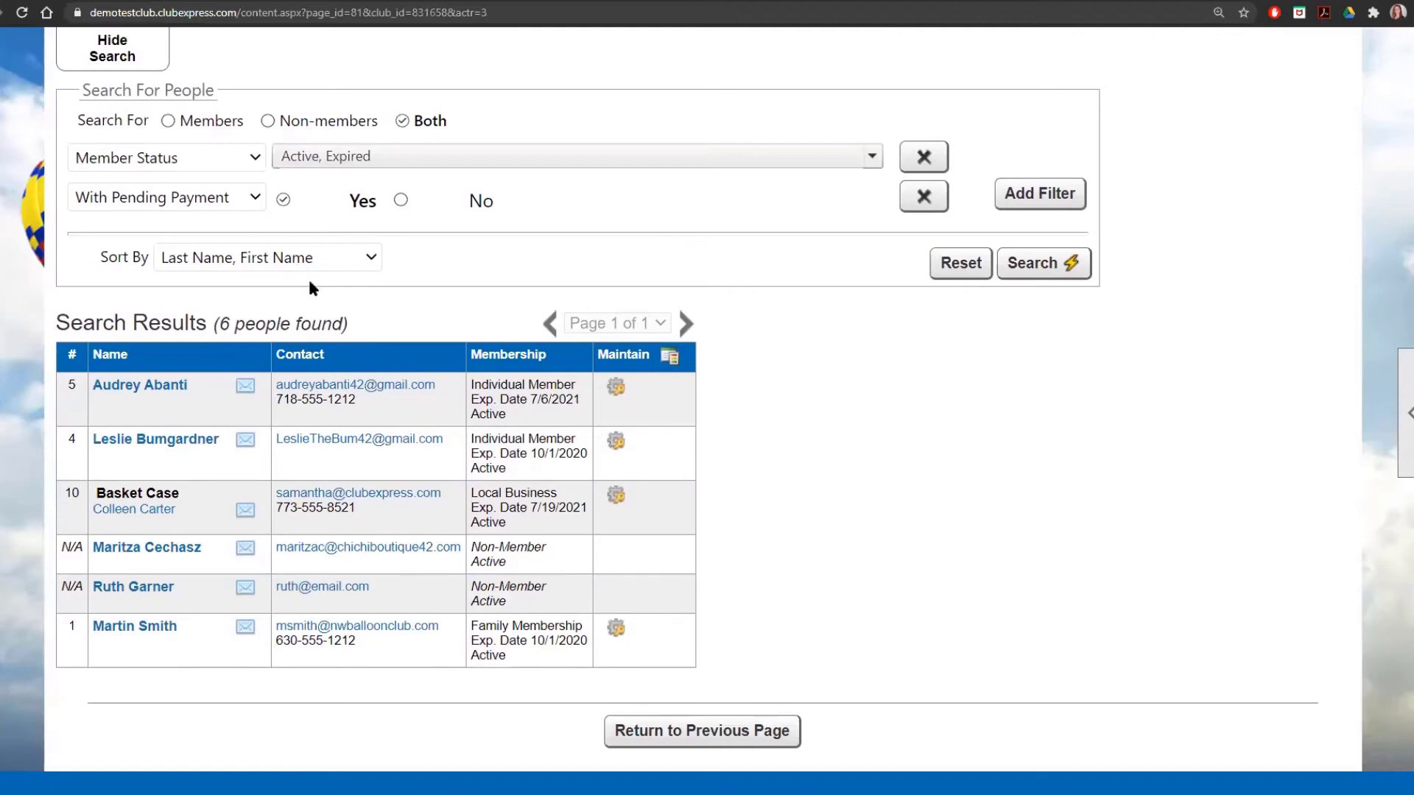
{"action": "scroll", "coordinate": [1052, 589], "scroll_direction": "up", "scroll_amount": 2}
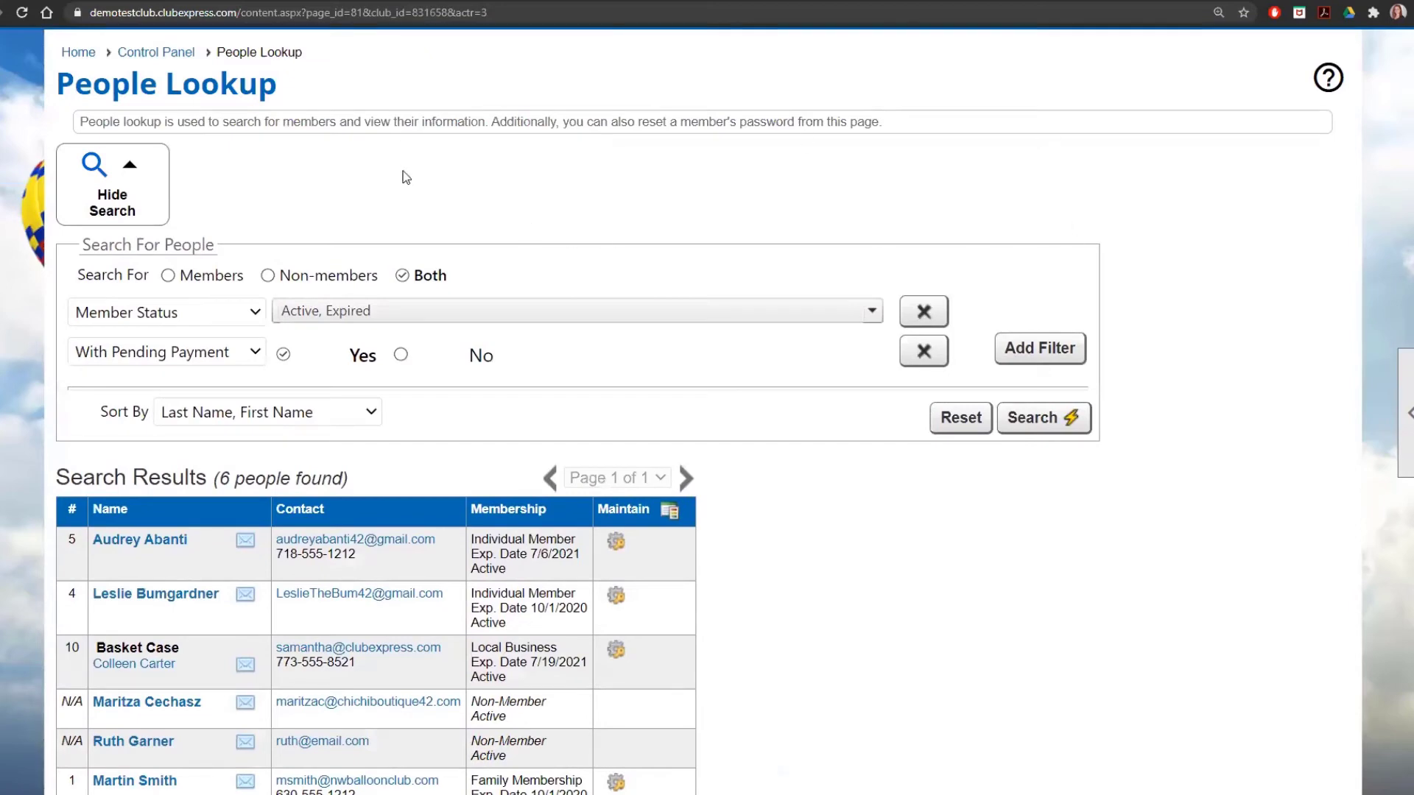
{"action": "scroll", "coordinate": [505, 479], "scroll_direction": "down", "scroll_amount": 1}
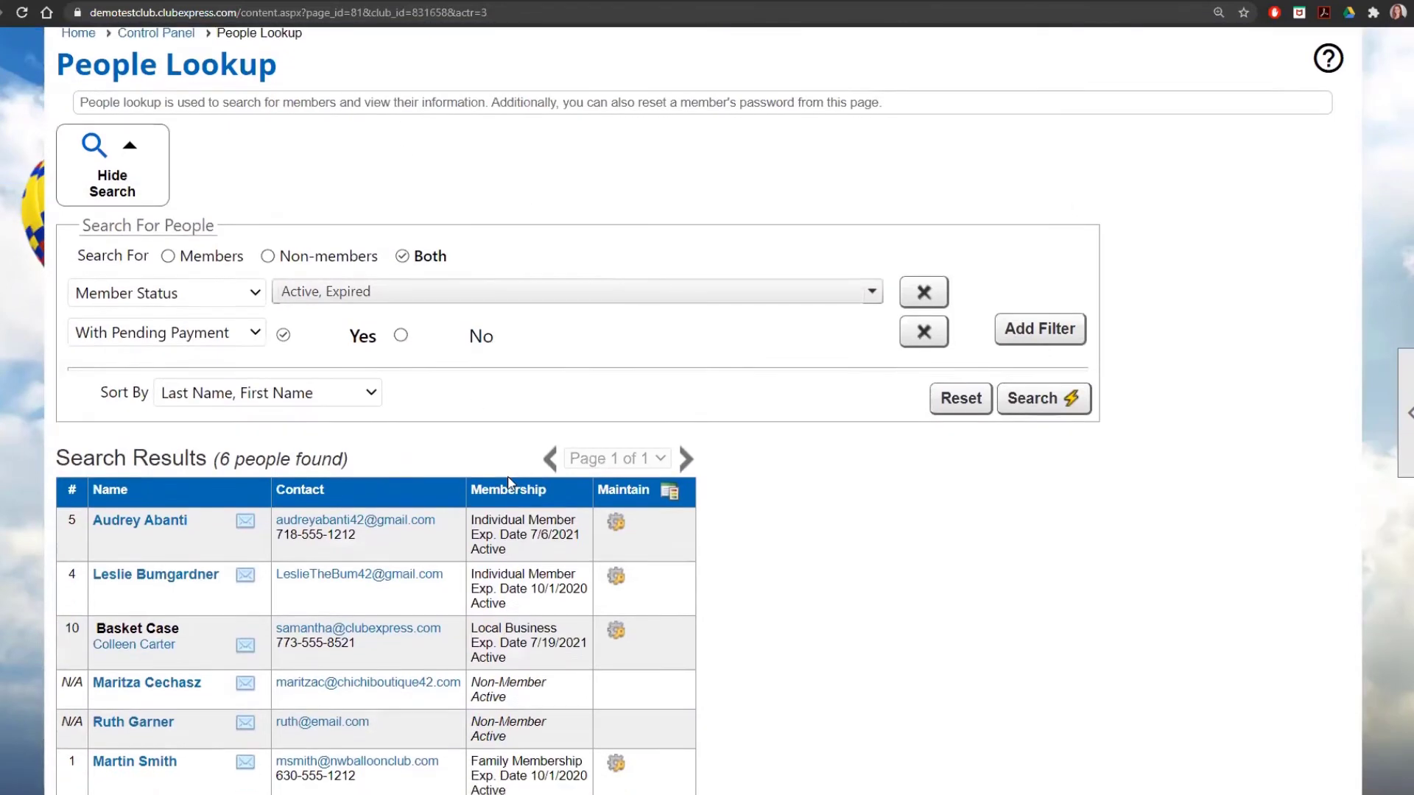
{"action": "scroll", "coordinate": [508, 482], "scroll_direction": "down", "scroll_amount": 2}
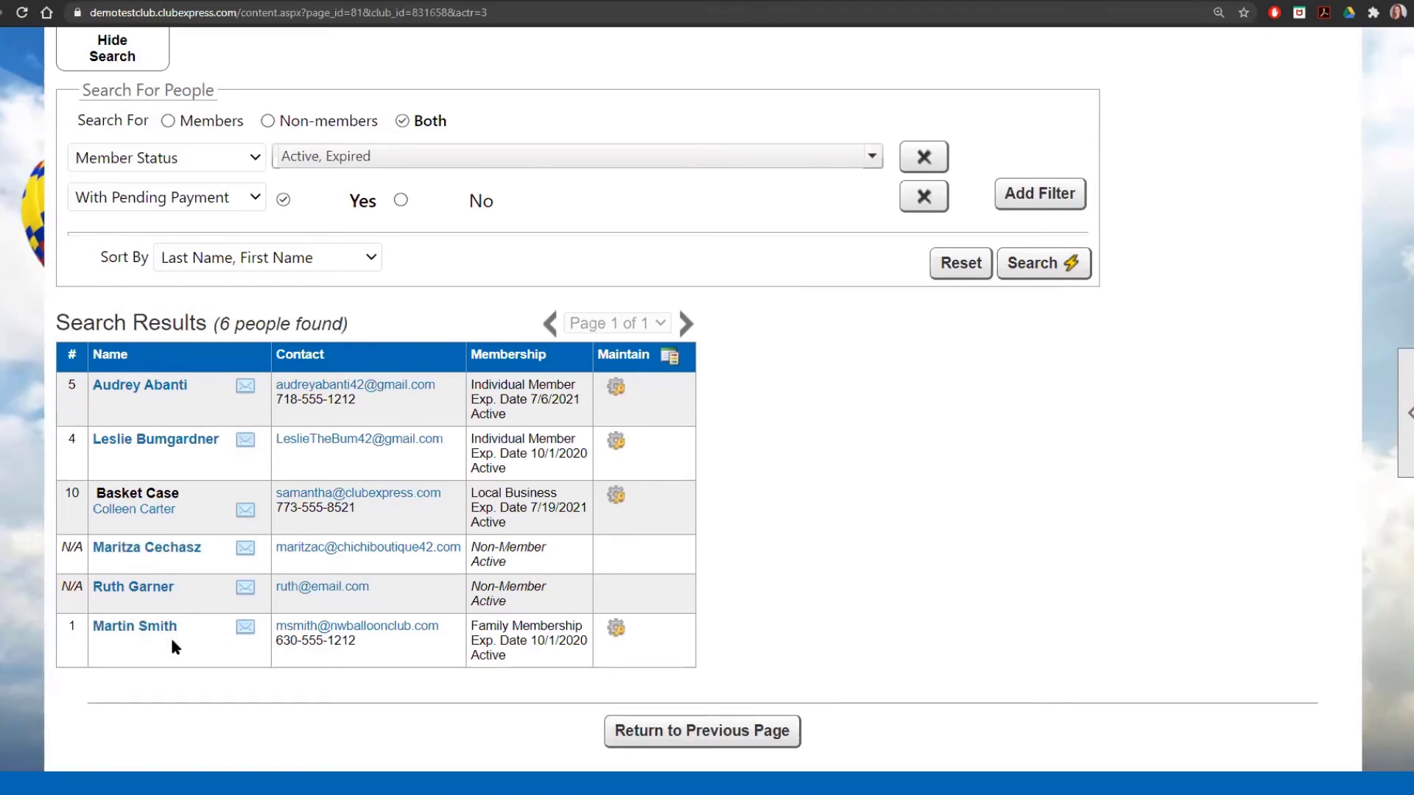
View the contact information of the first person listed in People Lookup, and close it
{"action": "left_click", "coordinate": [157, 390]}
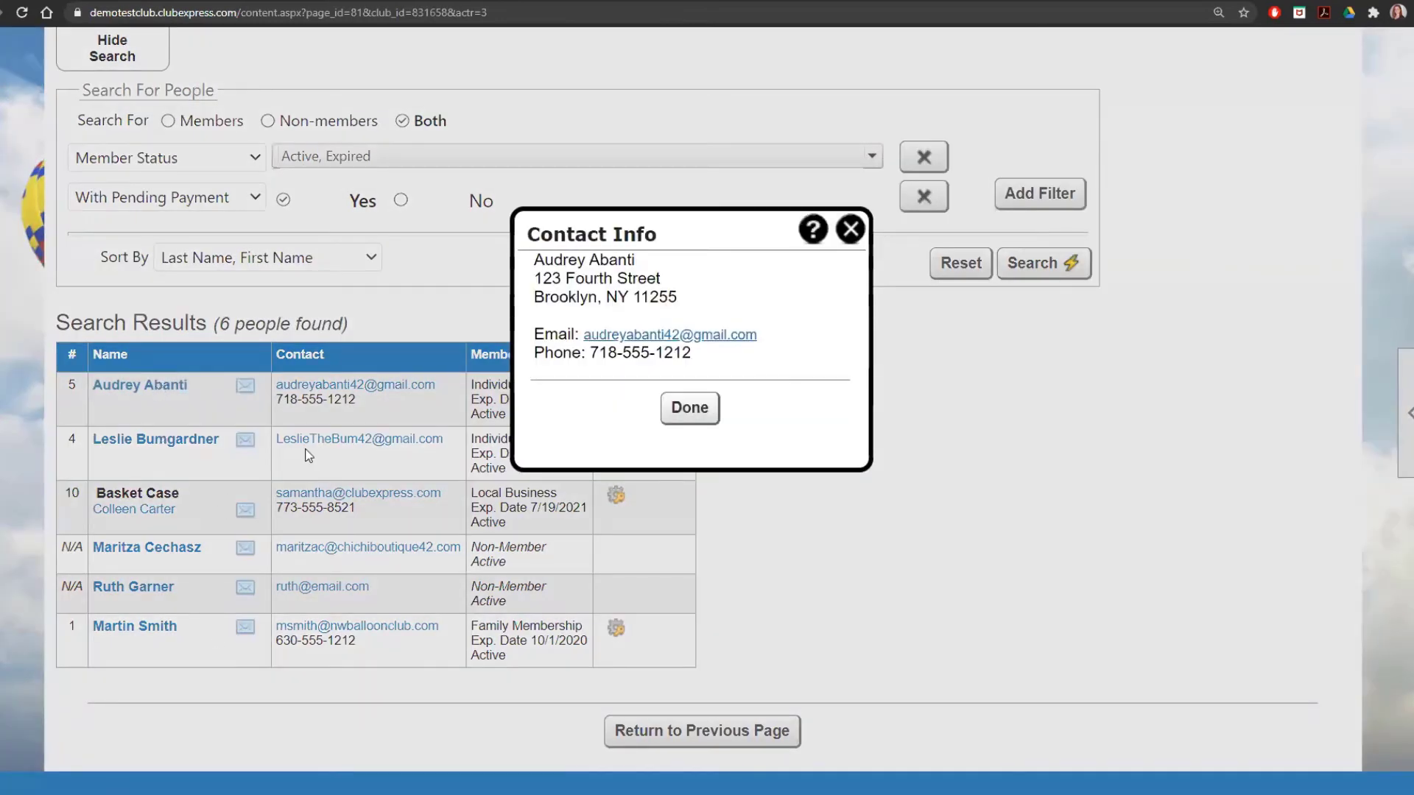
{"action": "left_click", "coordinate": [852, 236]}
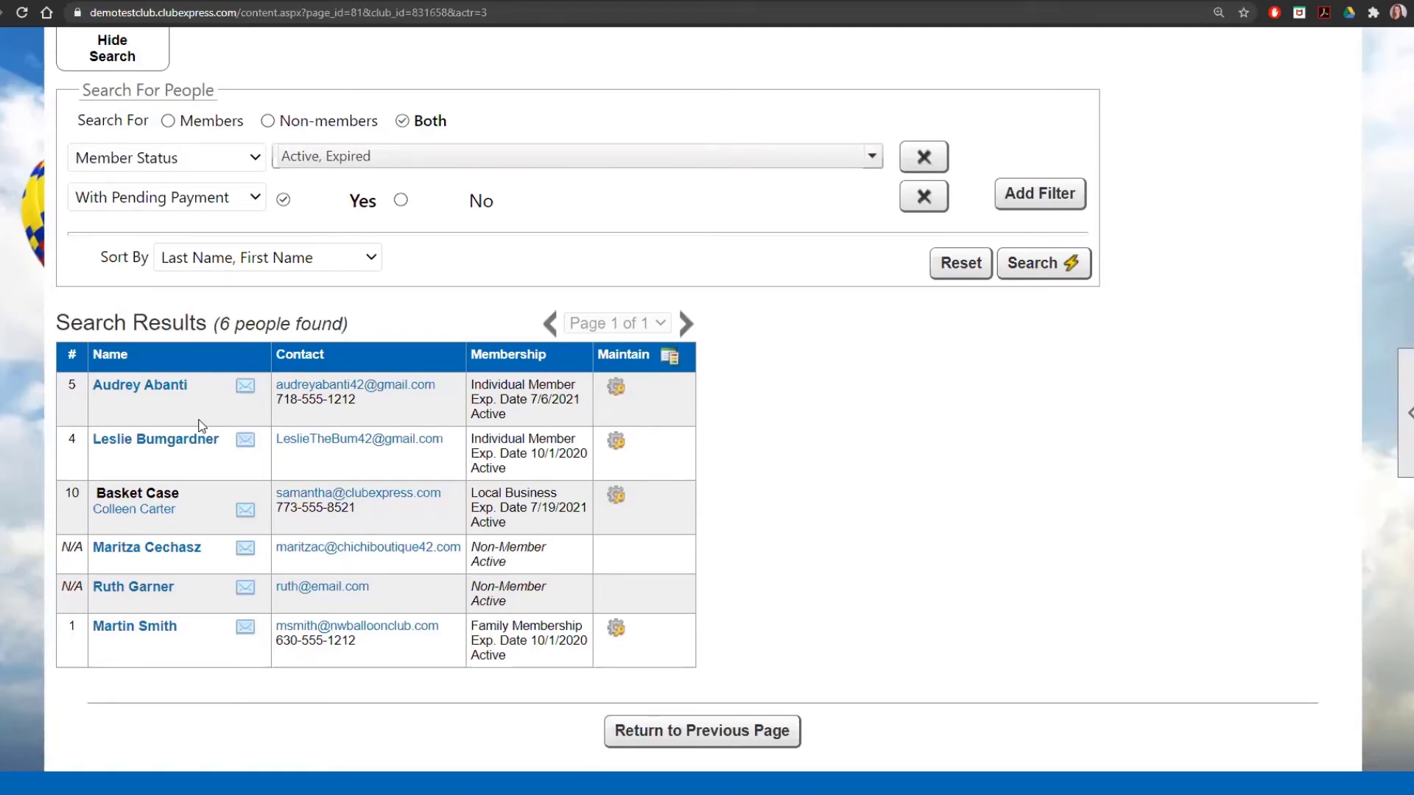
{"action": "scroll", "coordinate": [710, 653], "scroll_direction": "up", "scroll_amount": 3}
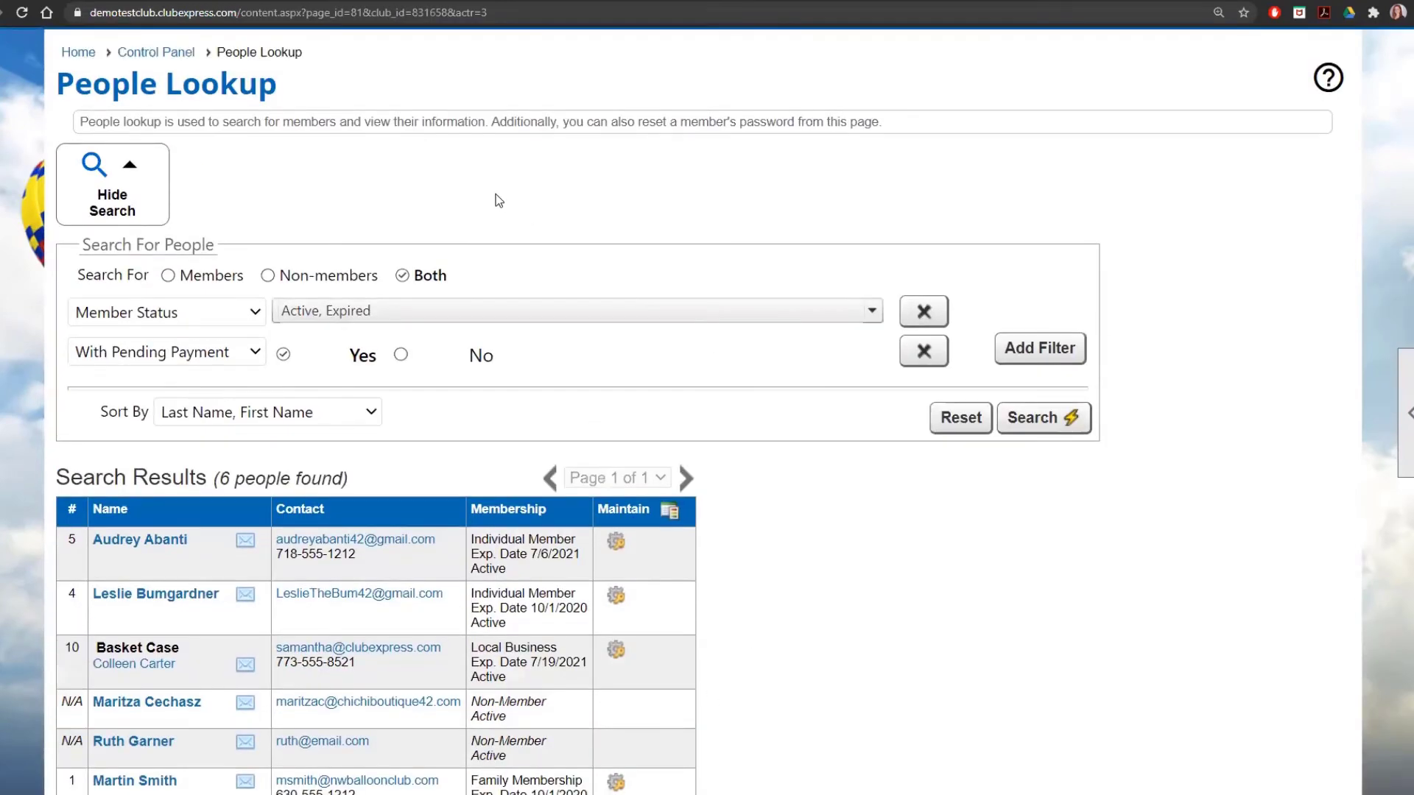
{"action": "scroll", "coordinate": [692, 738], "scroll_direction": "up", "scroll_amount": 2}
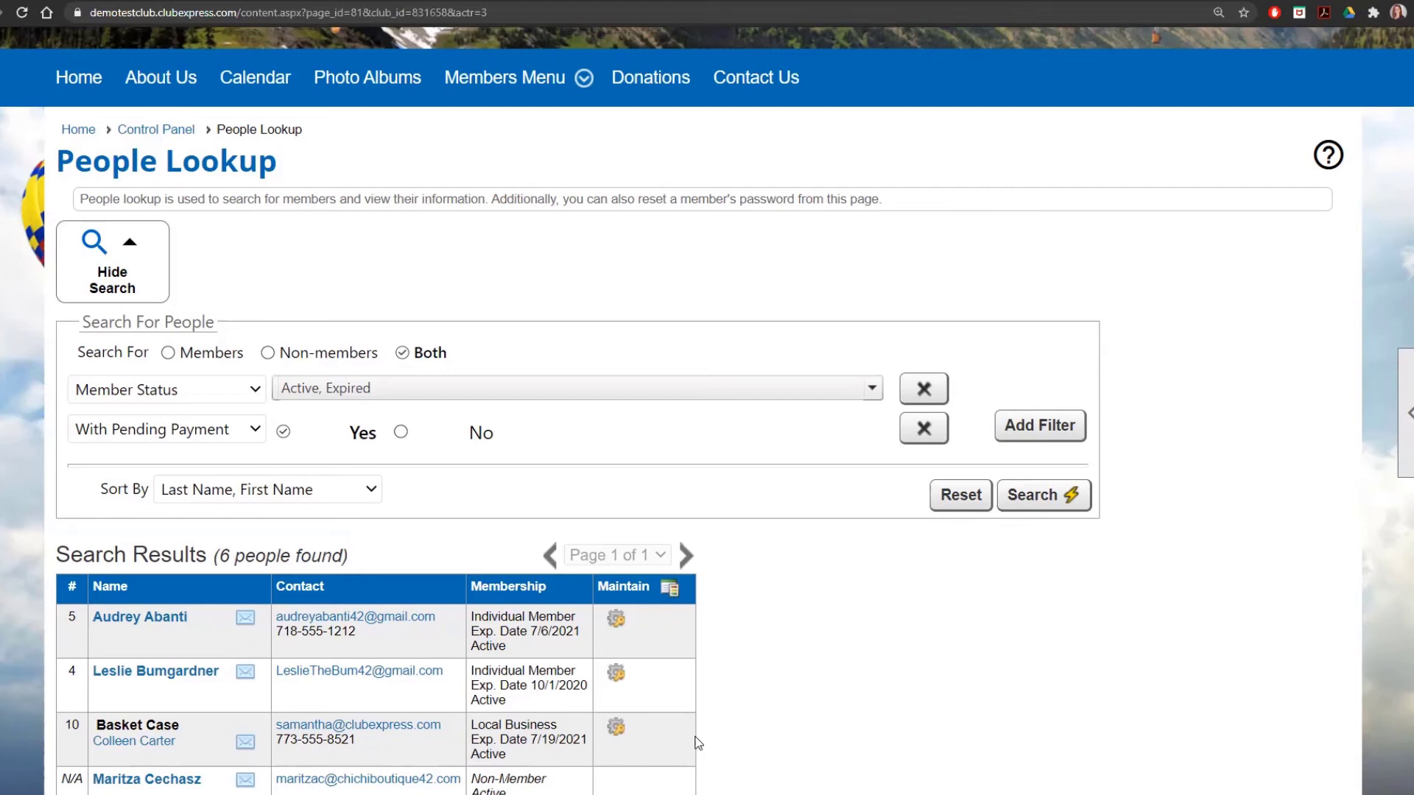
Return to the Control Panel, open the People Manager, and look over its pending-payment search results
{"action": "left_click", "coordinate": [156, 129]}
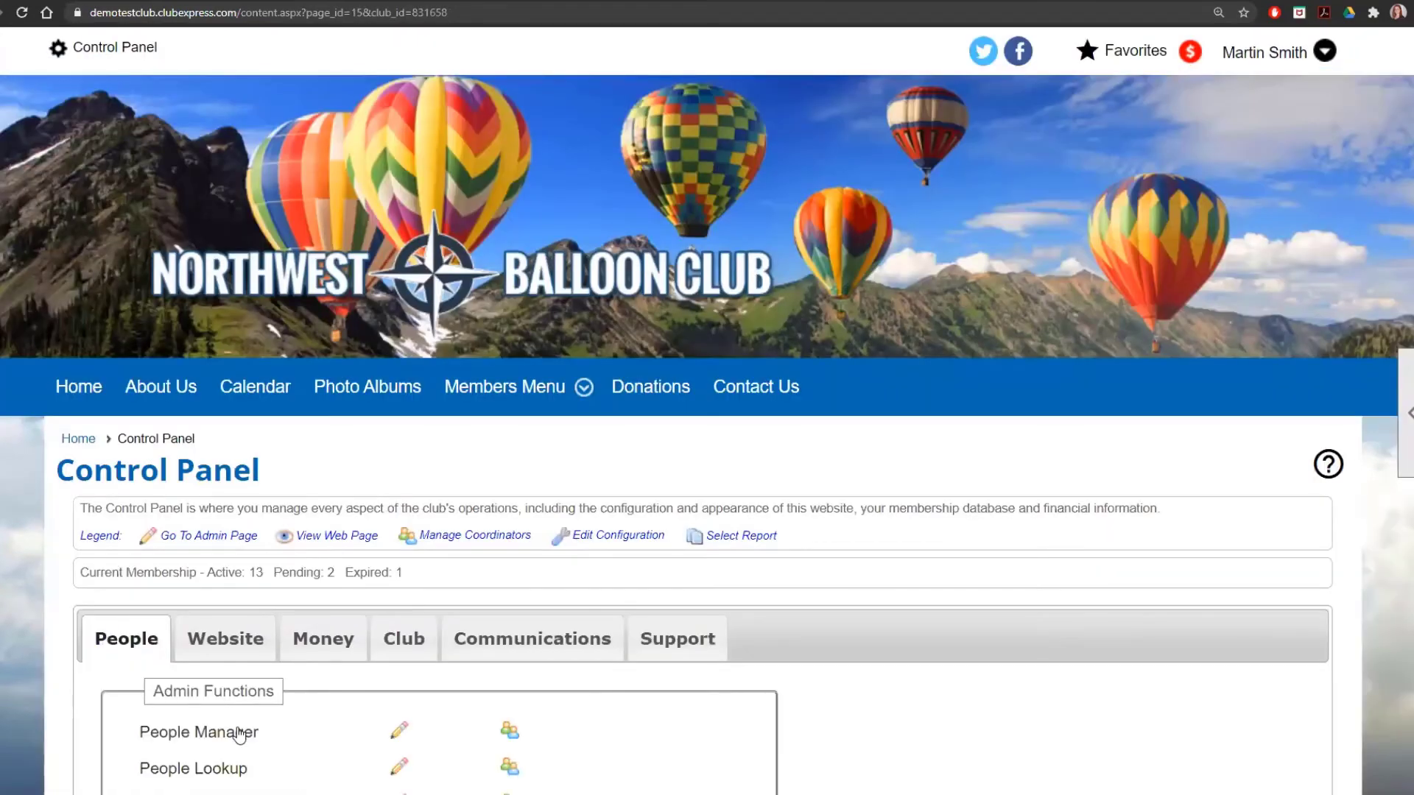
{"action": "left_click", "coordinate": [236, 732]}
{"action": "scroll", "coordinate": [1055, 714], "scroll_direction": "down", "scroll_amount": 2}
{"action": "scroll", "coordinate": [1055, 713], "scroll_direction": "down", "scroll_amount": 5}
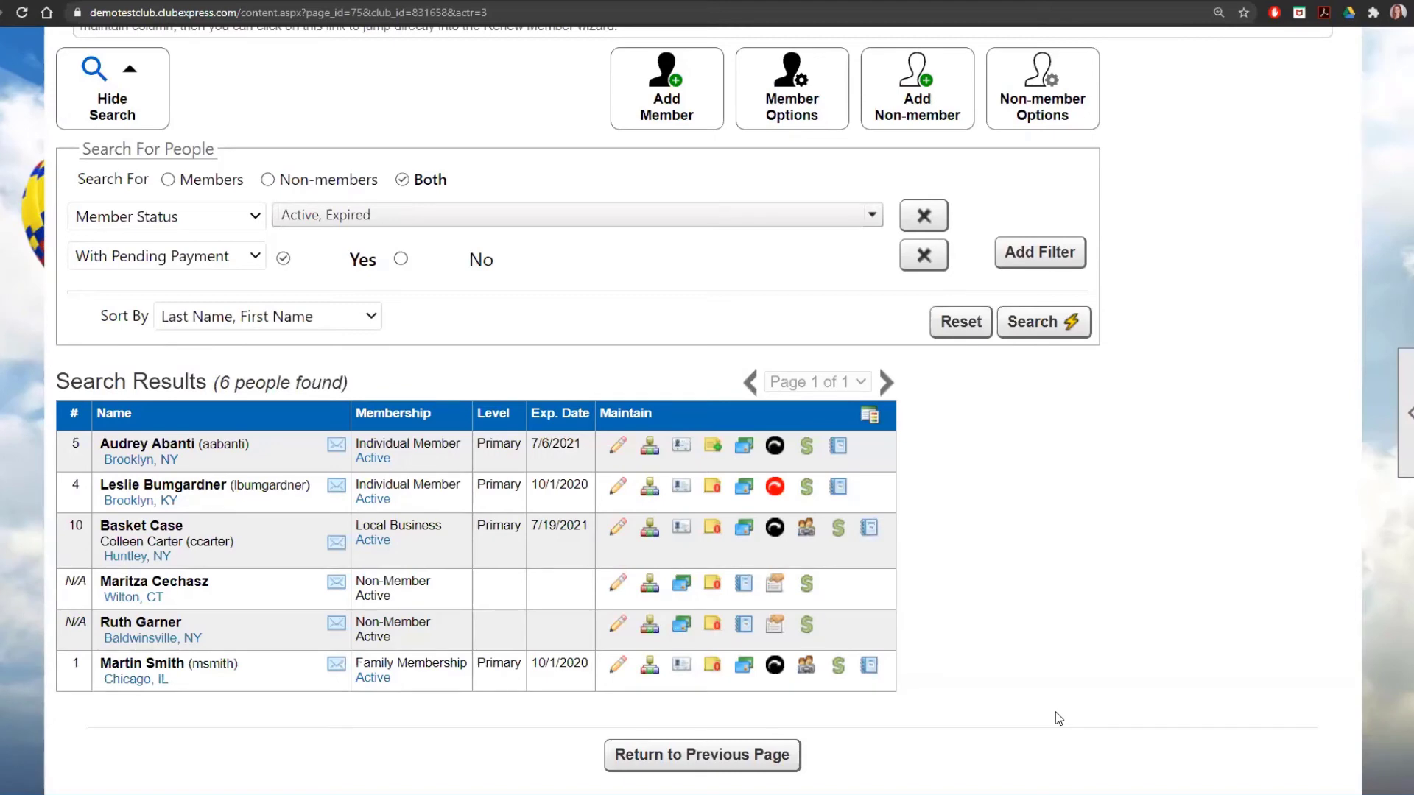
{"action": "scroll", "coordinate": [1054, 713], "scroll_direction": "up", "scroll_amount": 4}
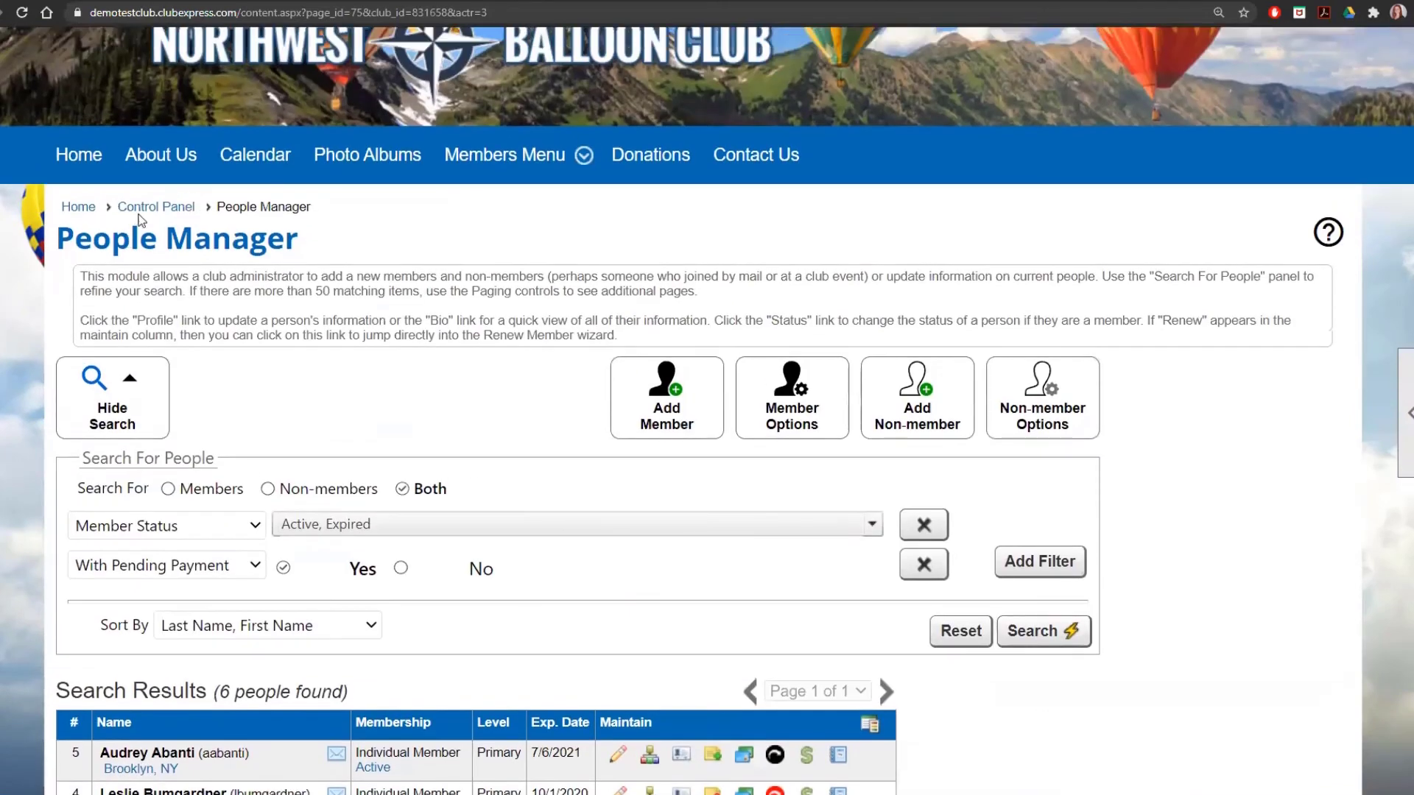
Return to the Control Panel, open Data Export from the Club functions, and review the available export types
{"action": "left_click", "coordinate": [173, 208]}
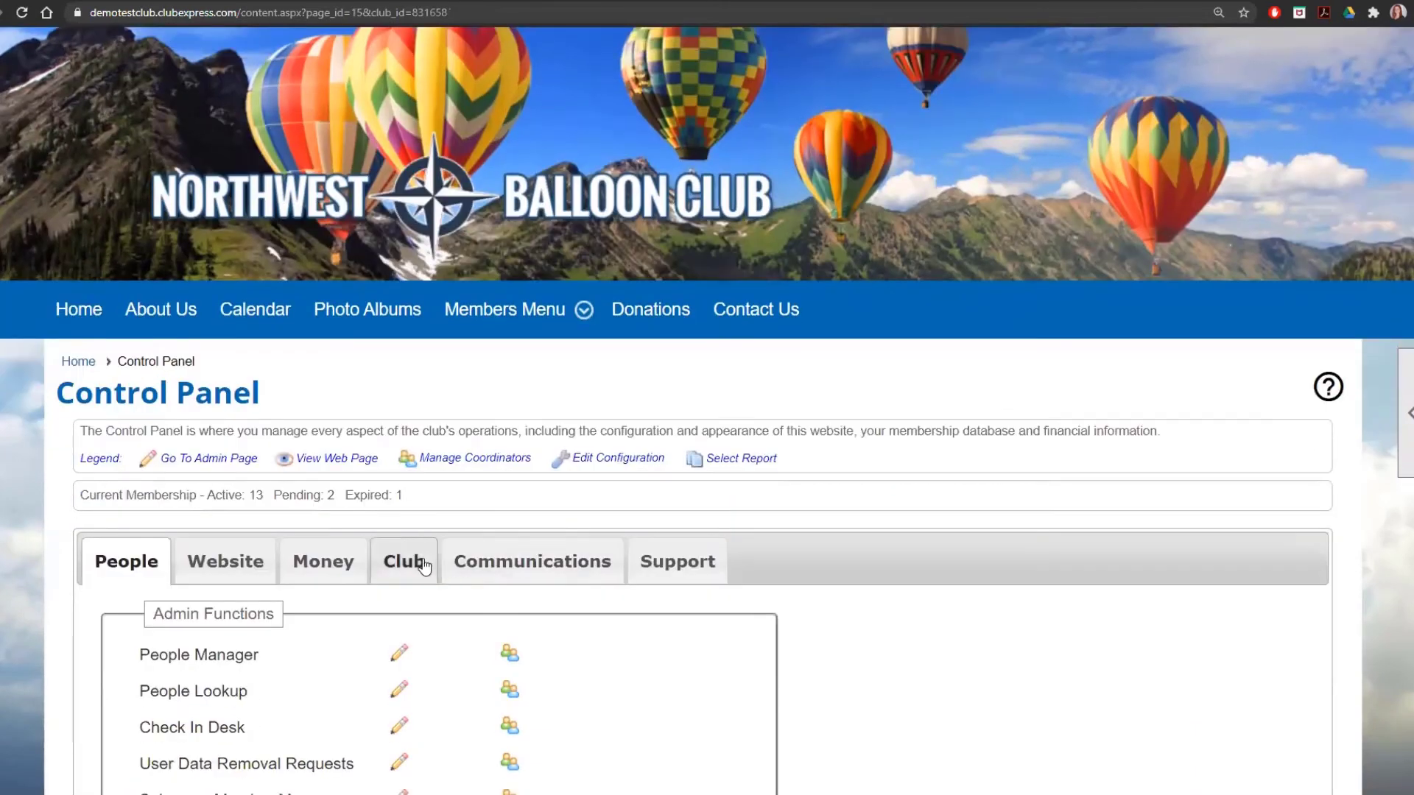
{"action": "left_click", "coordinate": [416, 561]}
{"action": "scroll", "coordinate": [578, 614], "scroll_direction": "down", "scroll_amount": 7}
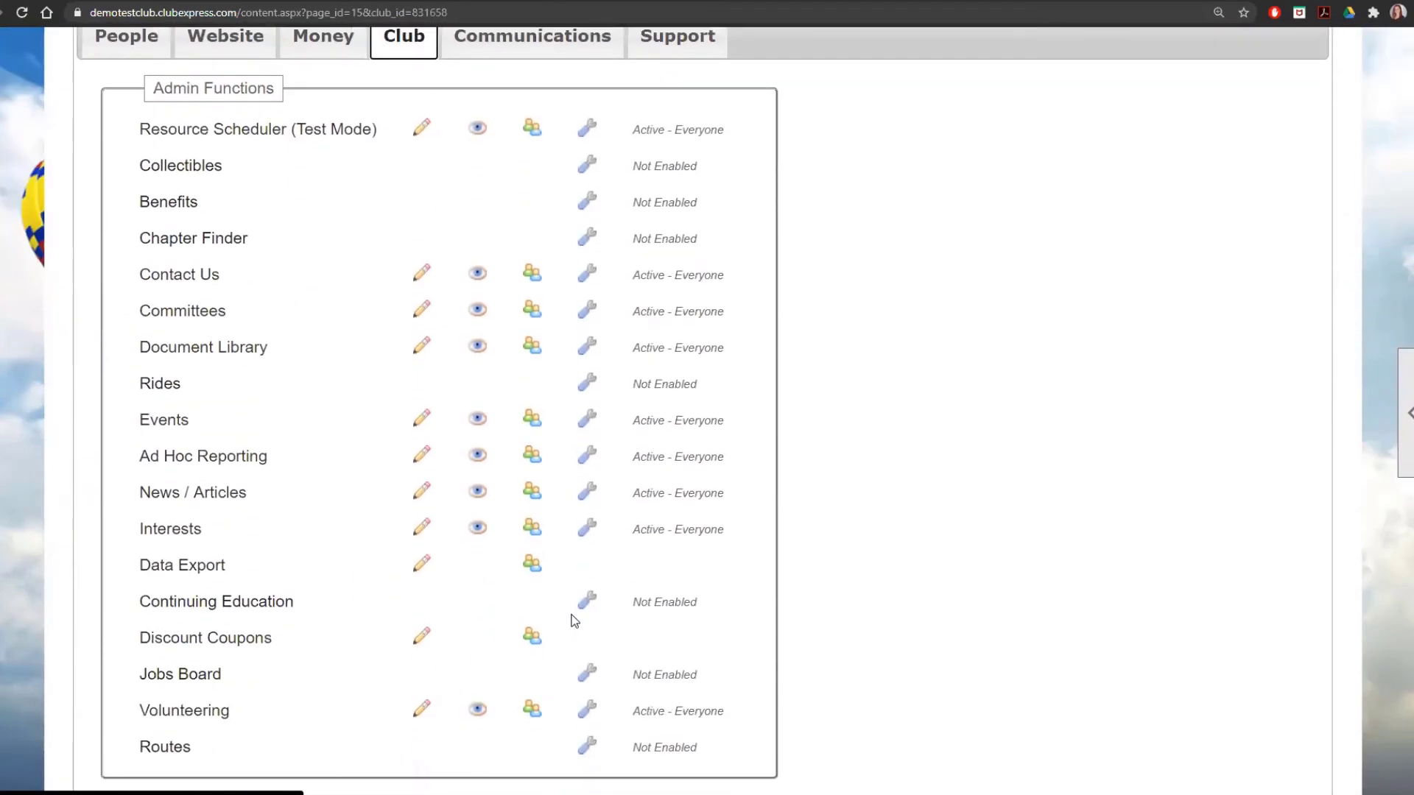
{"action": "scroll", "coordinate": [457, 420], "scroll_direction": "up", "scroll_amount": 1}
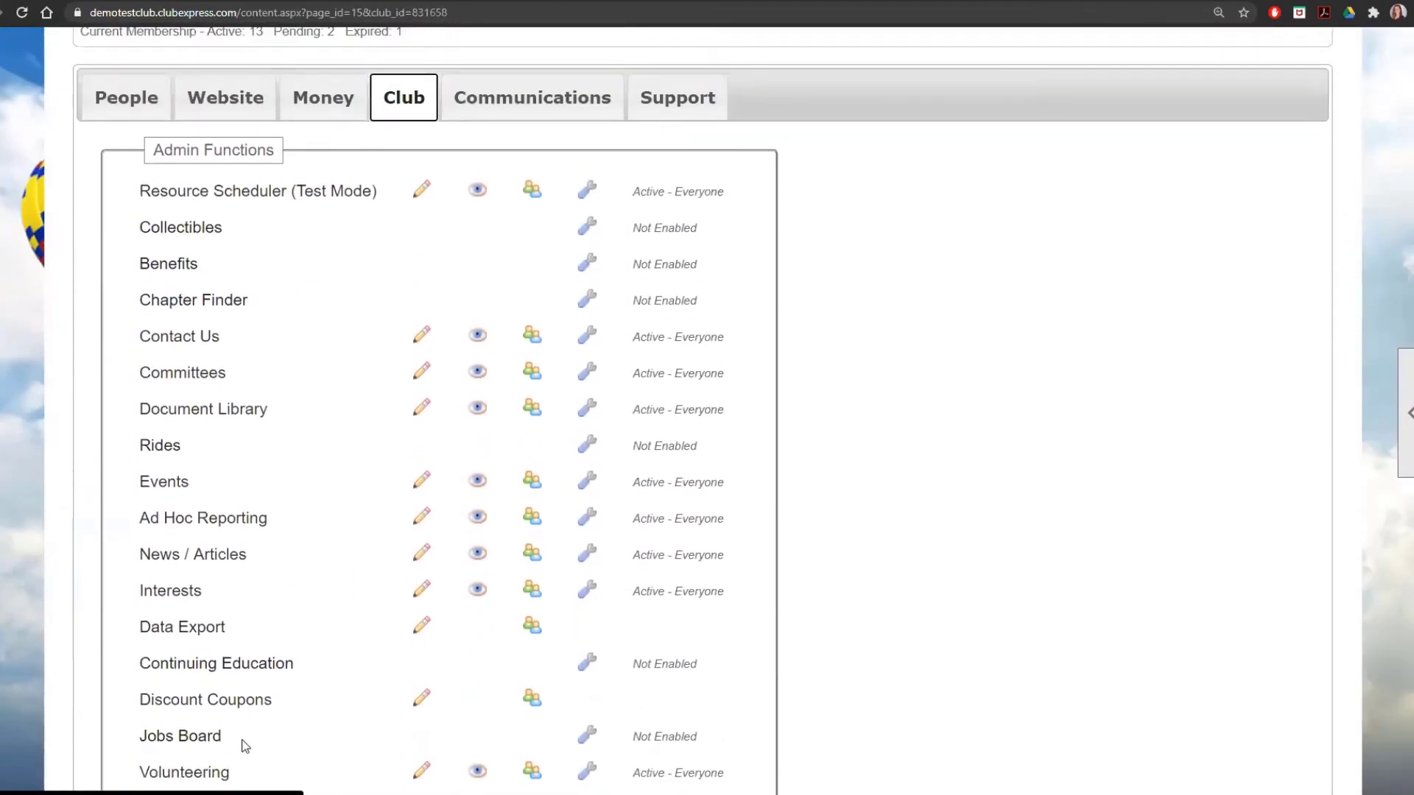
{"action": "scroll", "coordinate": [228, 662], "scroll_direction": "down", "scroll_amount": 1}
{"action": "left_click", "coordinate": [258, 551]}
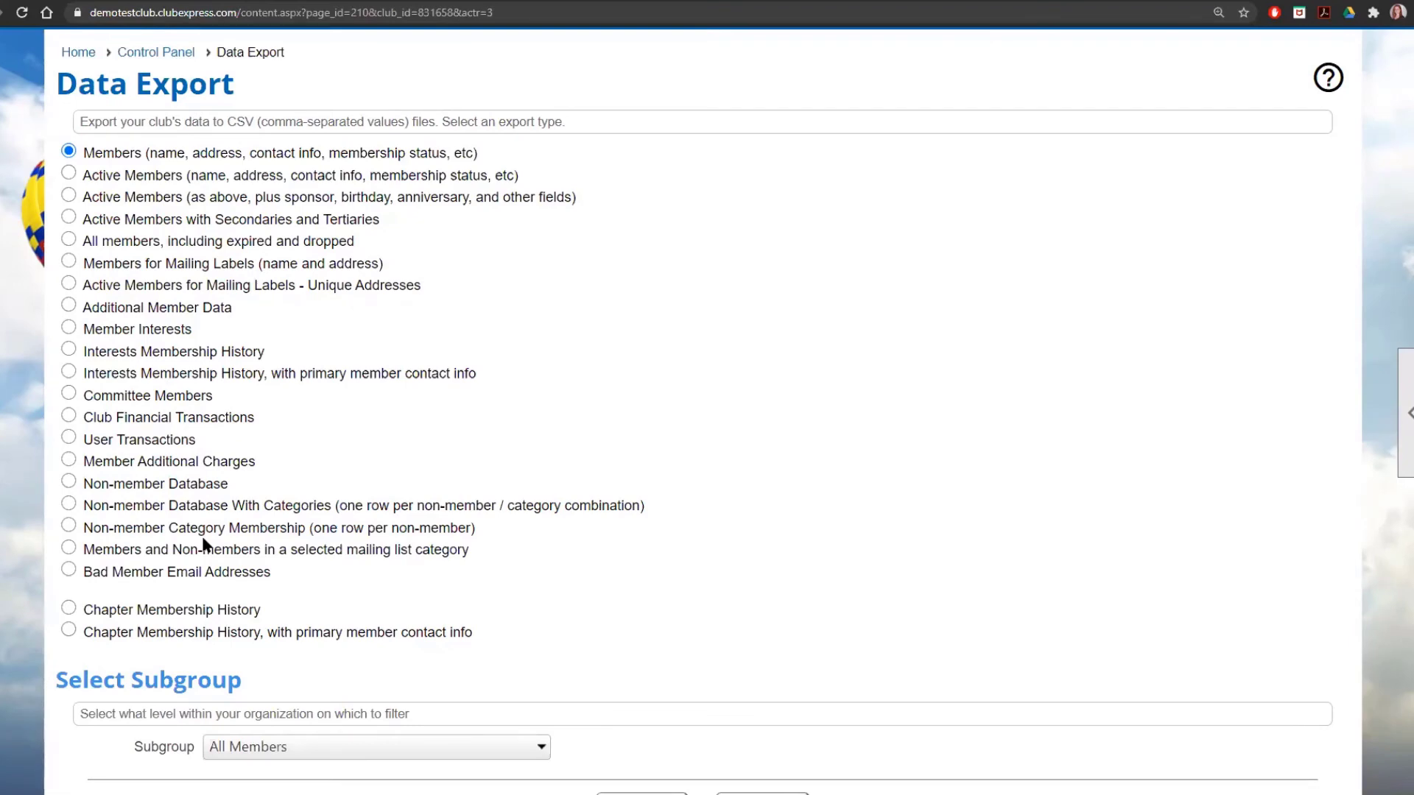
Go back to the Control Panel and reopen the People Manager from the People functions
{"action": "scroll", "coordinate": [199, 516], "scroll_direction": "up", "scroll_amount": 3}
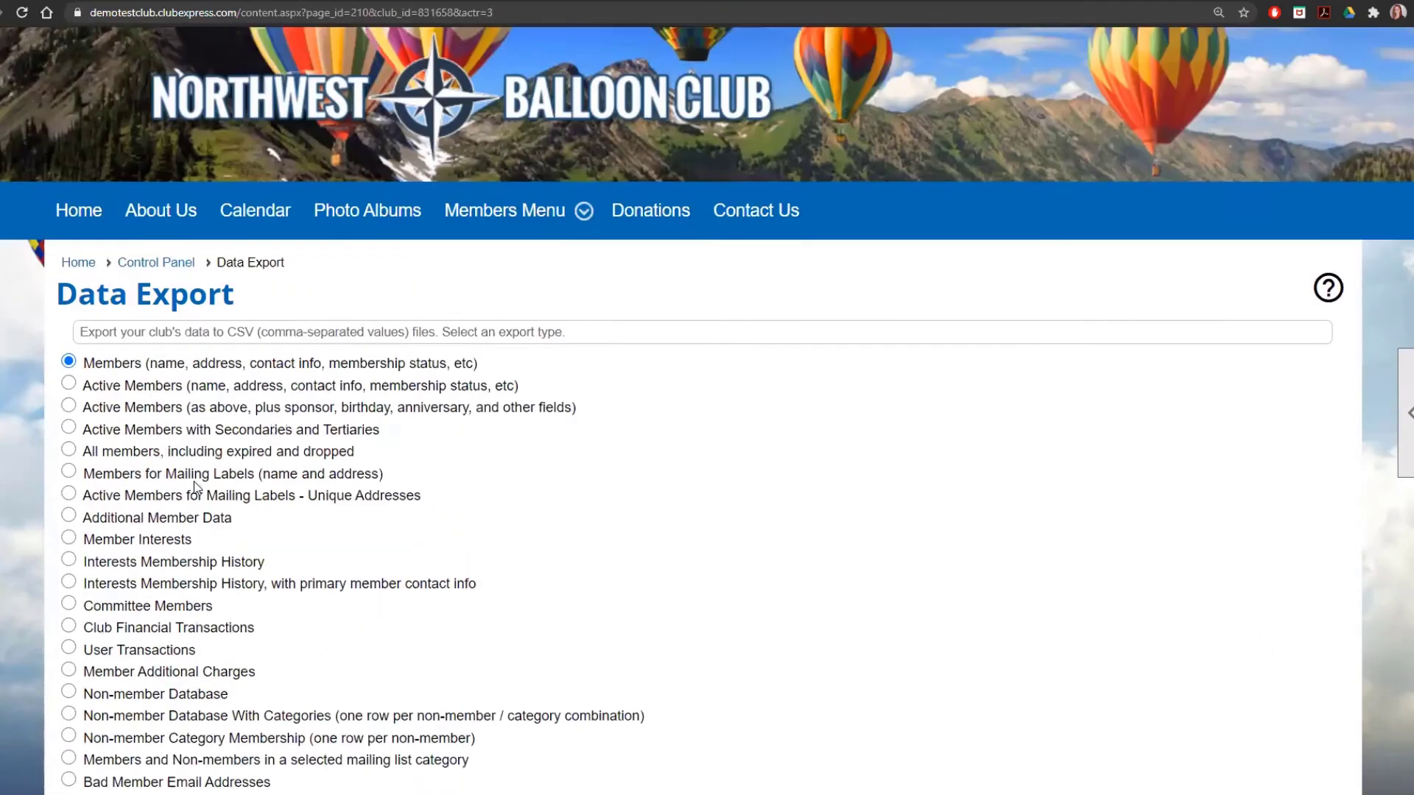
{"action": "left_click", "coordinate": [192, 286]}
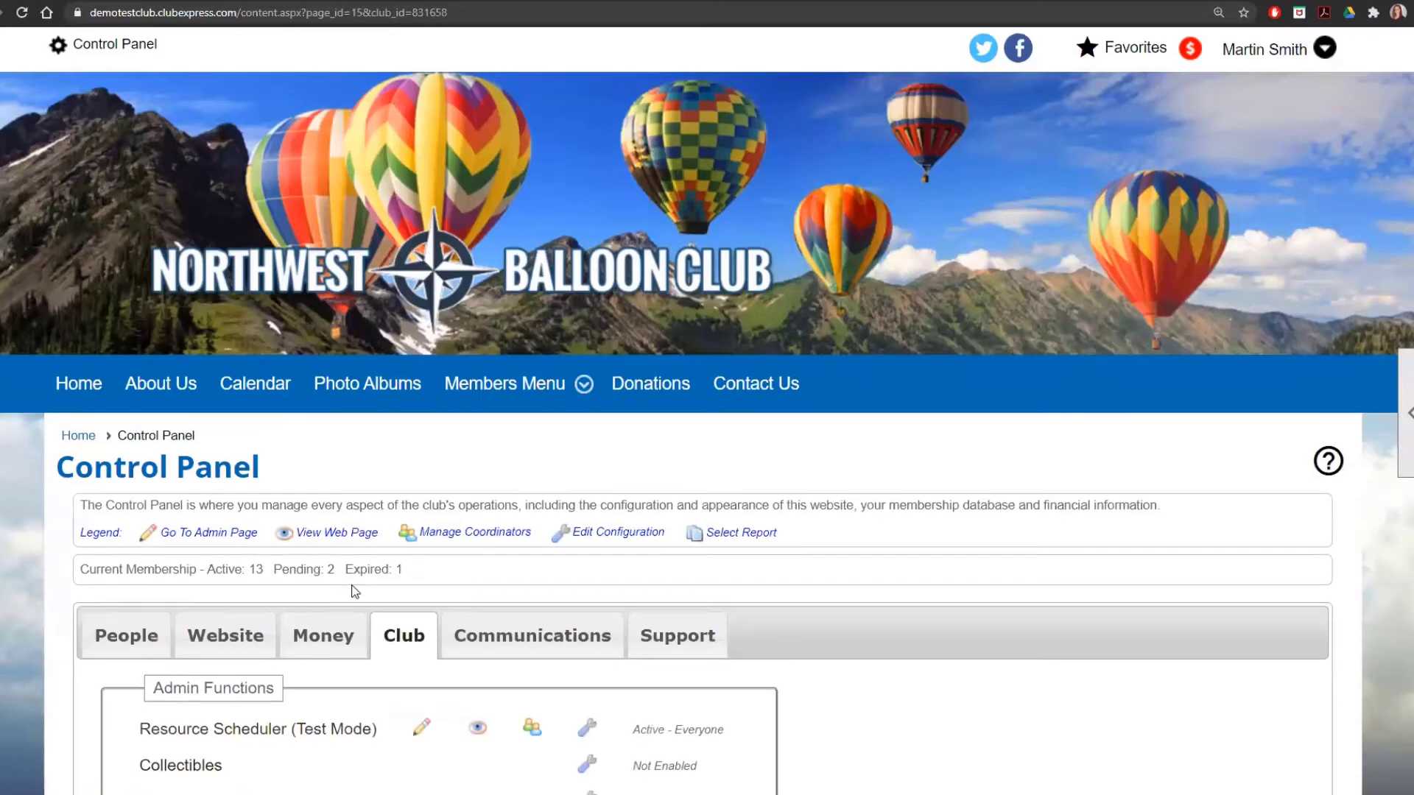
{"action": "scroll", "coordinate": [147, 441], "scroll_direction": "down", "scroll_amount": 3}
{"action": "scroll", "coordinate": [120, 490], "scroll_direction": "up", "scroll_amount": 1}
{"action": "left_click", "coordinate": [120, 491]}
{"action": "scroll", "coordinate": [329, 471], "scroll_direction": "down", "scroll_amount": 3}
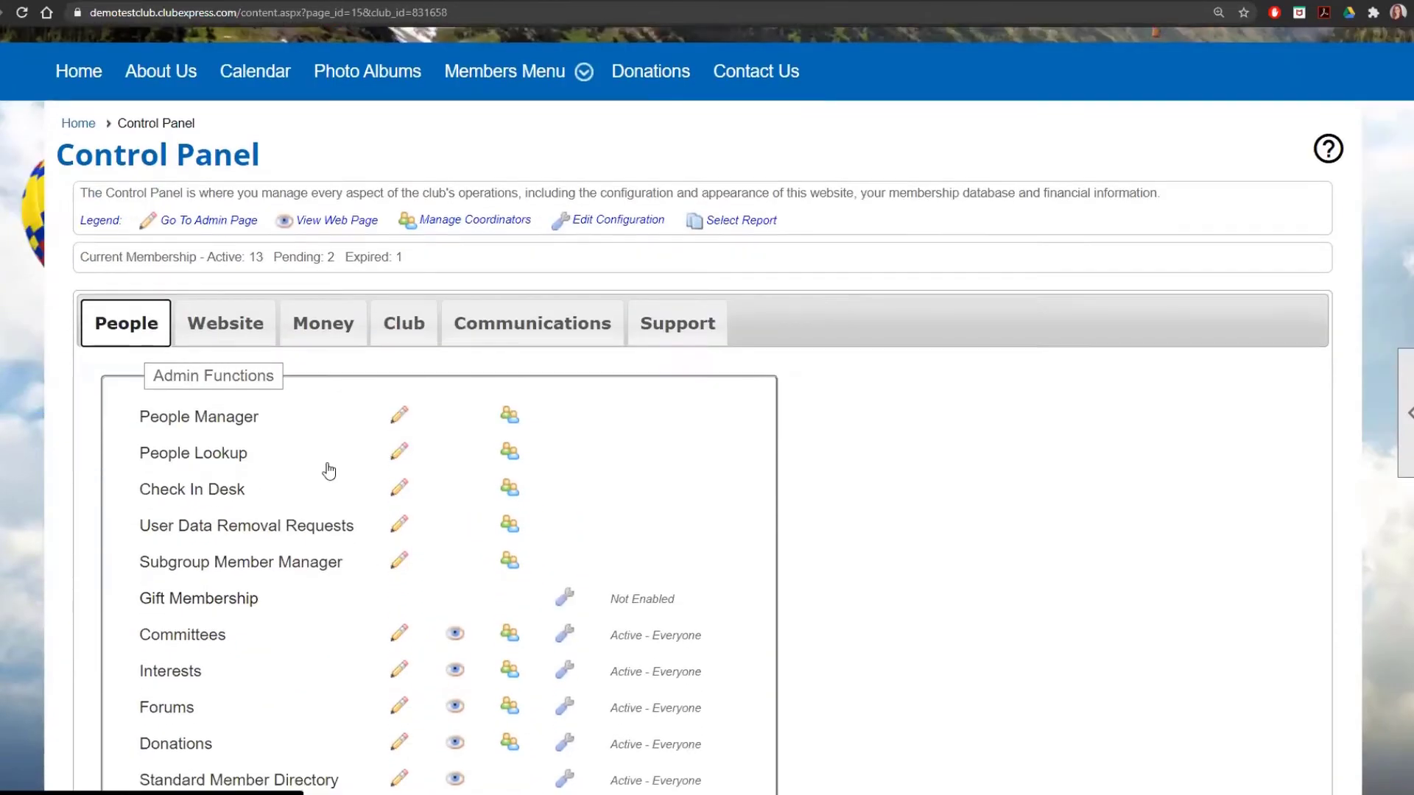
{"action": "left_click", "coordinate": [246, 352]}
{"action": "scroll", "coordinate": [536, 504], "scroll_direction": "down", "scroll_amount": 6}
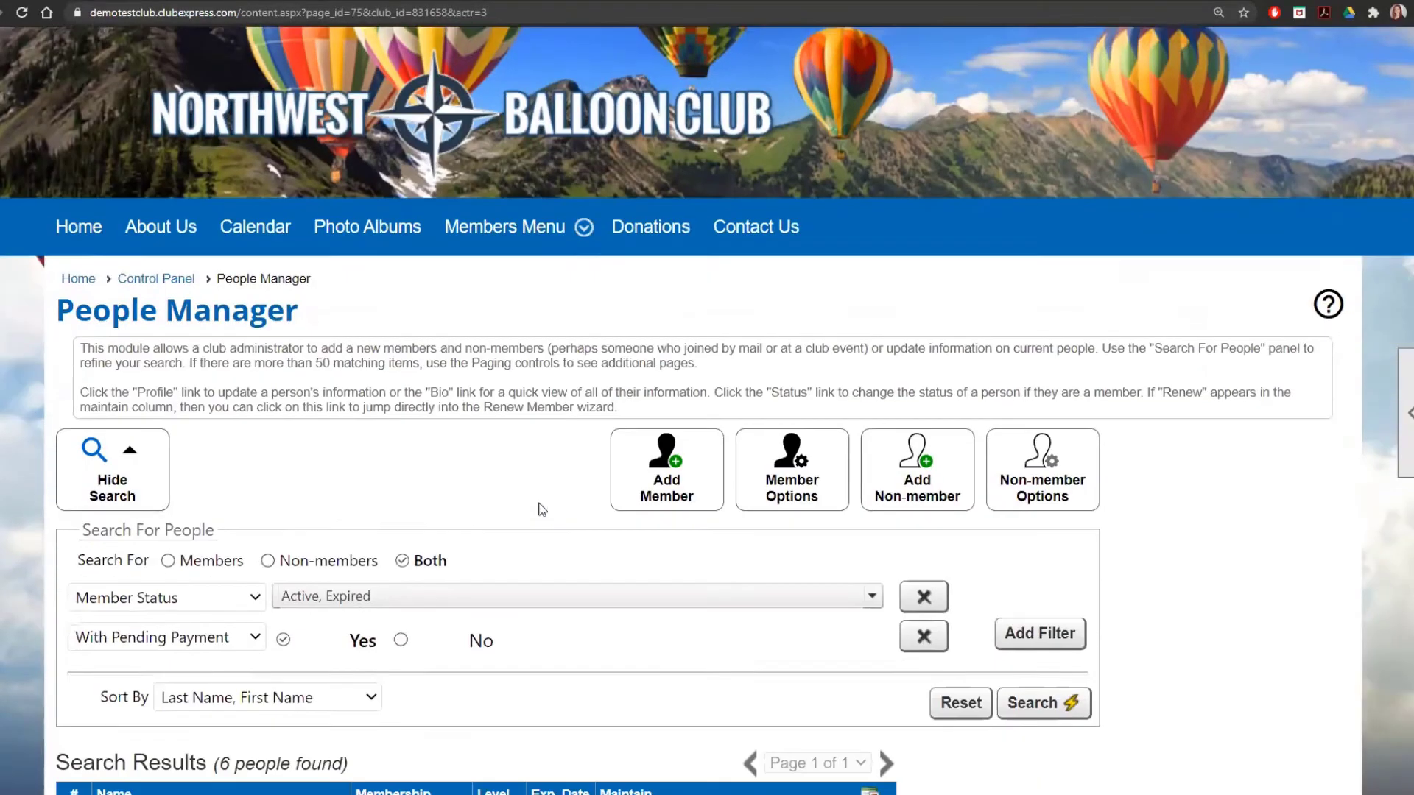
Start merging the first listed non-member, compare the Member and Non-Member choices, choose a member to merge with, and close without saving
{"action": "scroll", "coordinate": [543, 510], "scroll_direction": "down", "scroll_amount": 1}
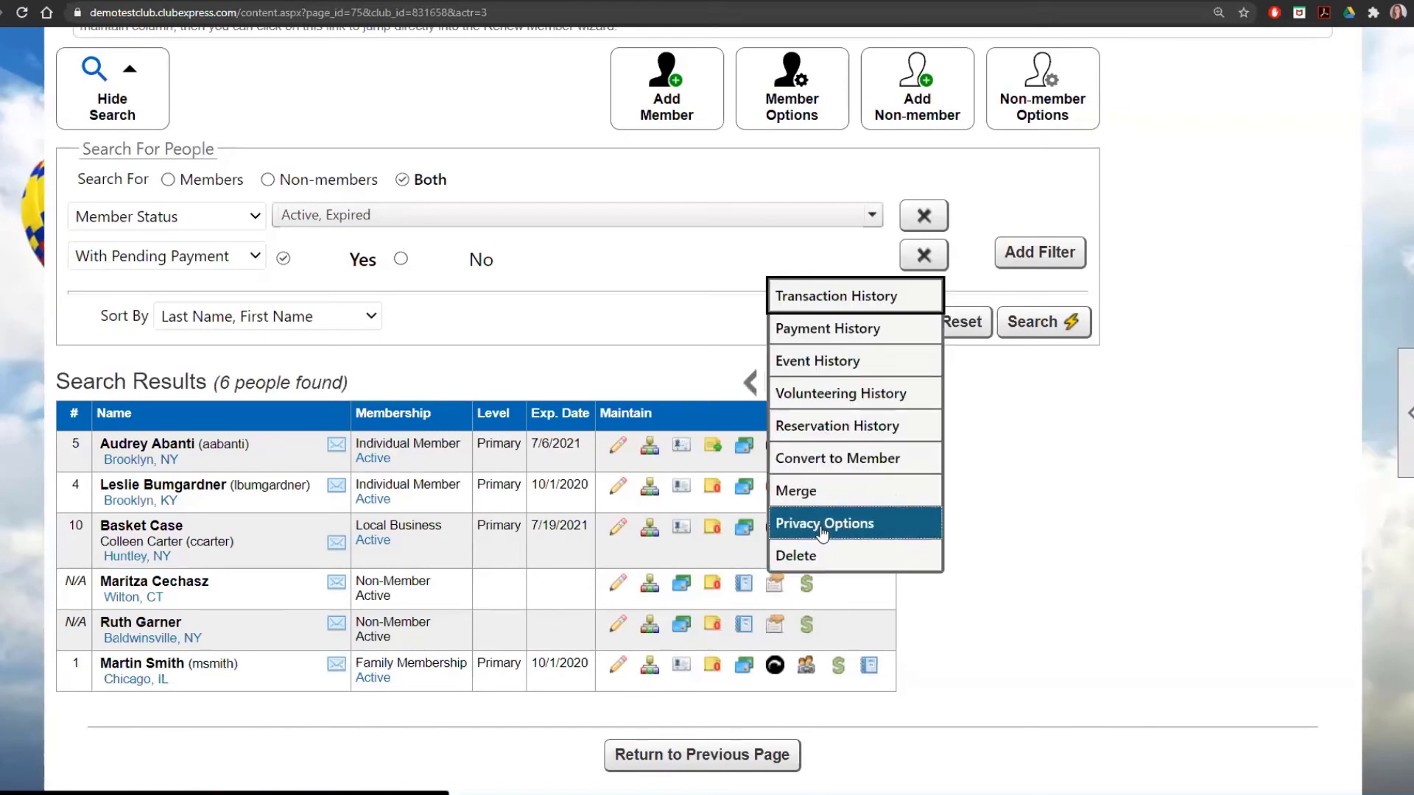
{"action": "left_click", "coordinate": [824, 494]}
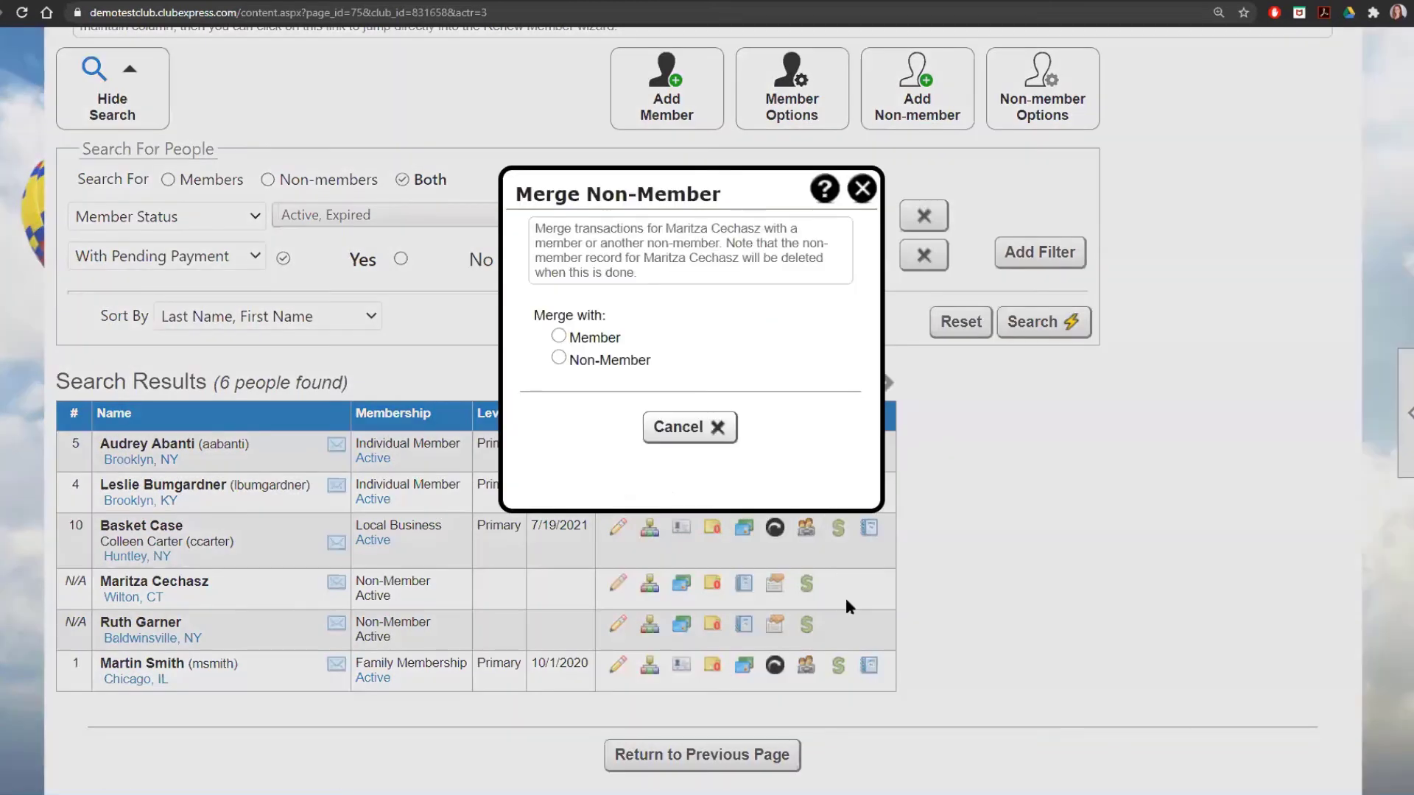
{"action": "left_click", "coordinate": [619, 341]}
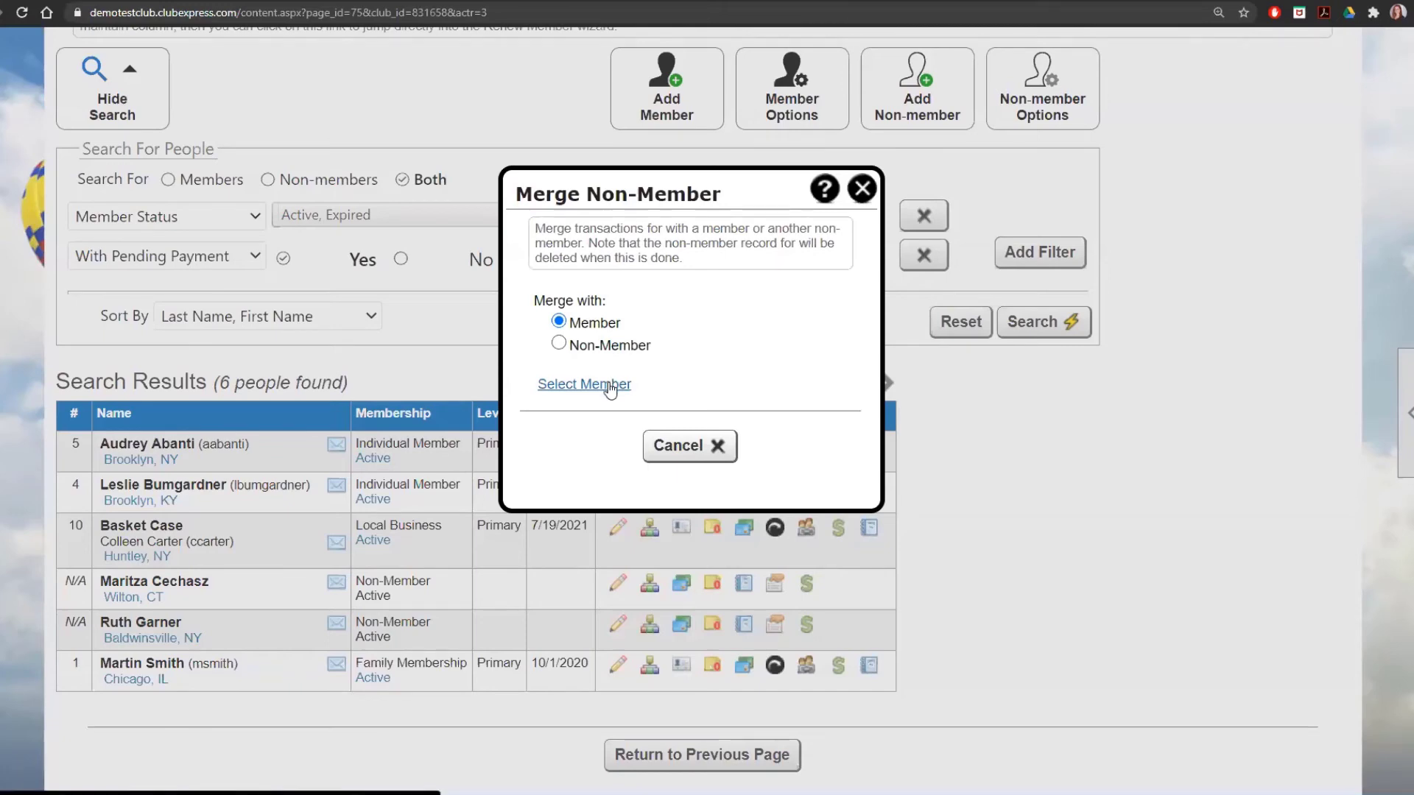
{"action": "left_click", "coordinate": [605, 351]}
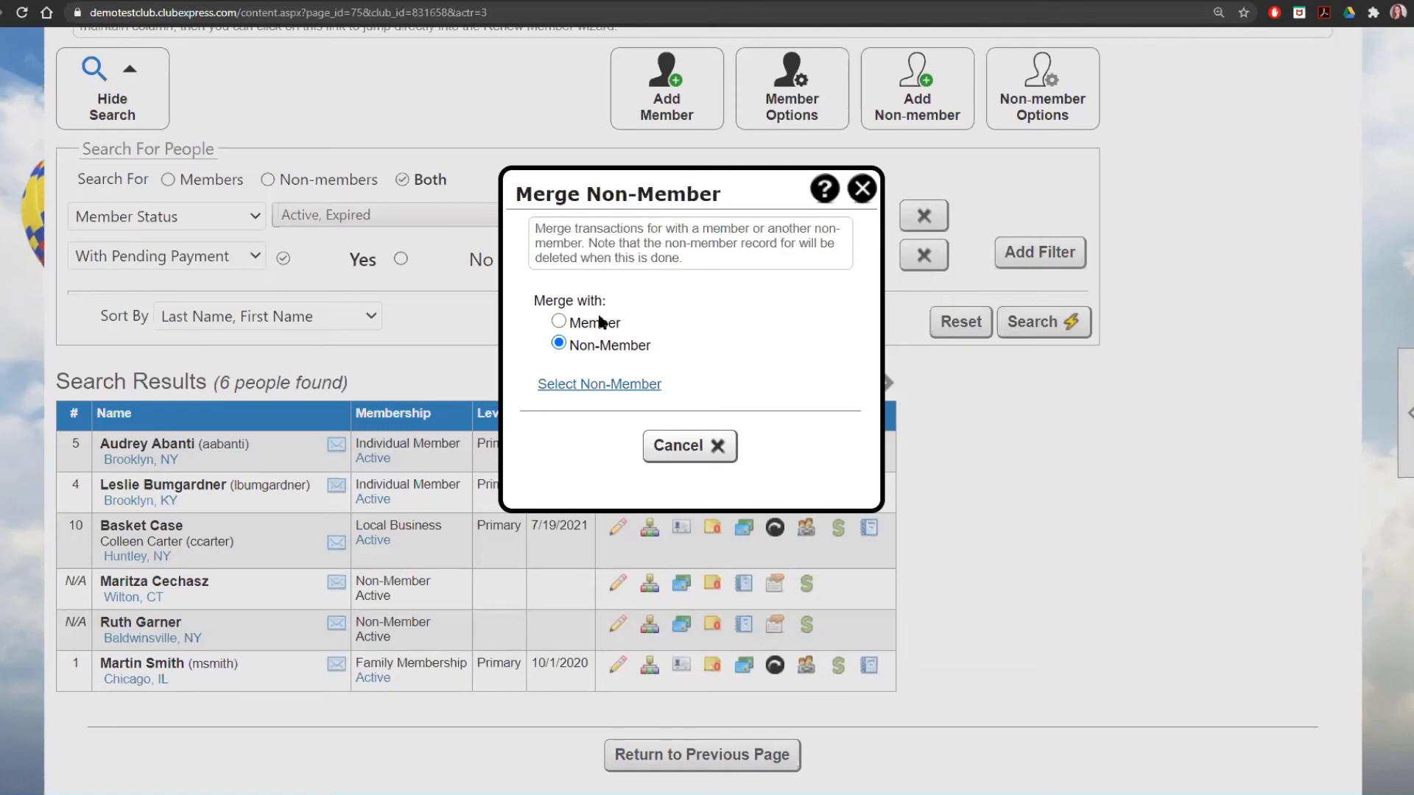
{"action": "left_click", "coordinate": [602, 328]}
{"action": "left_click", "coordinate": [593, 385]}
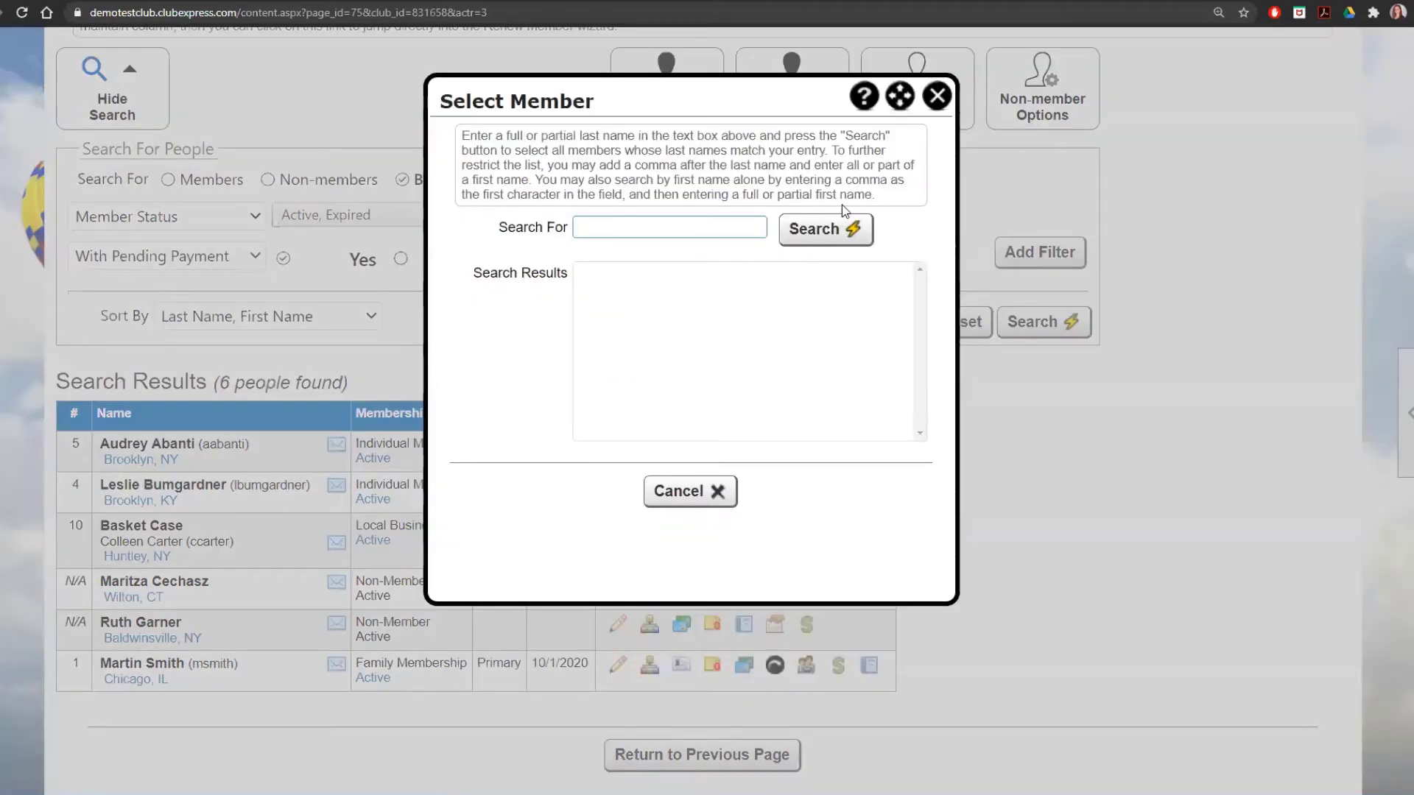
{"action": "left_click", "coordinate": [827, 231]}
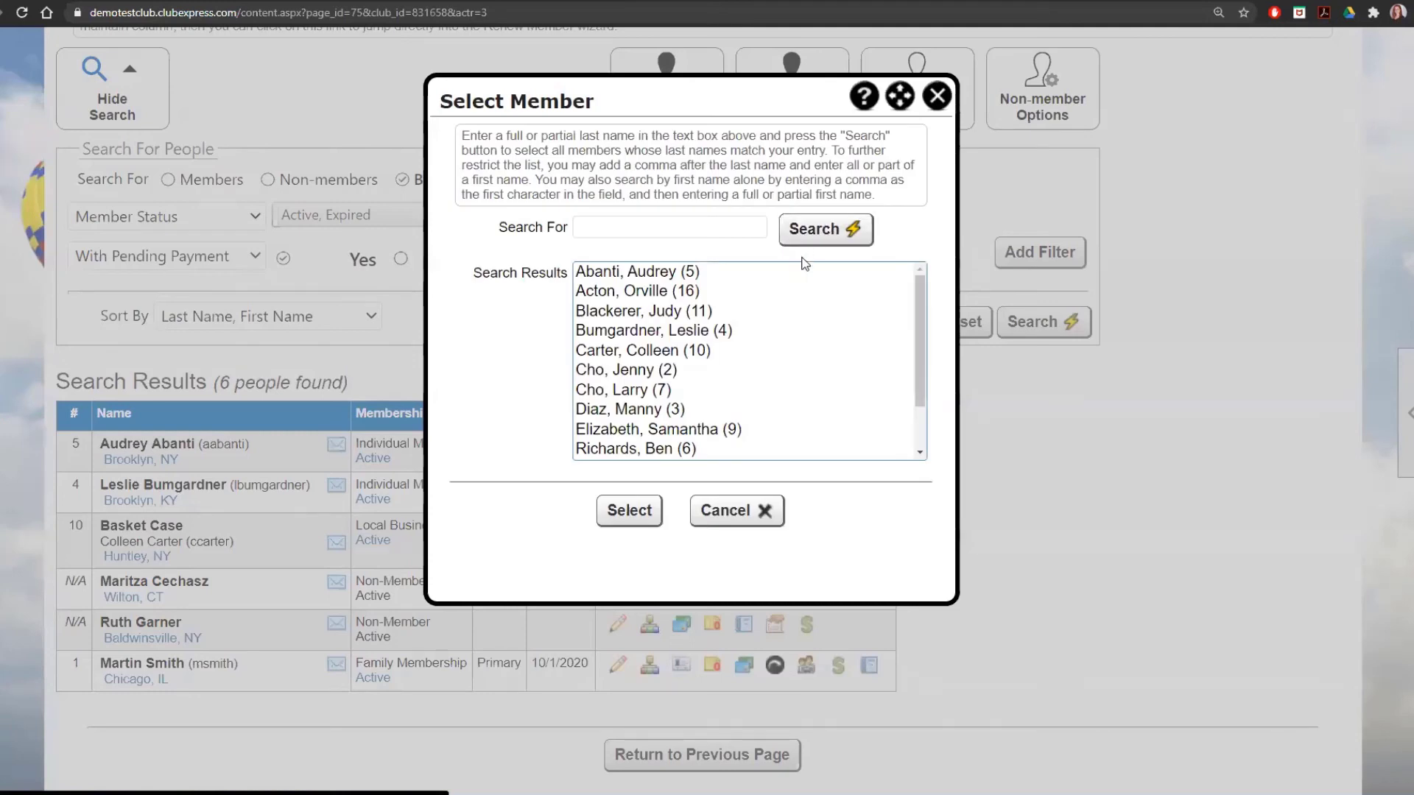
{"action": "left_click", "coordinate": [650, 372]}
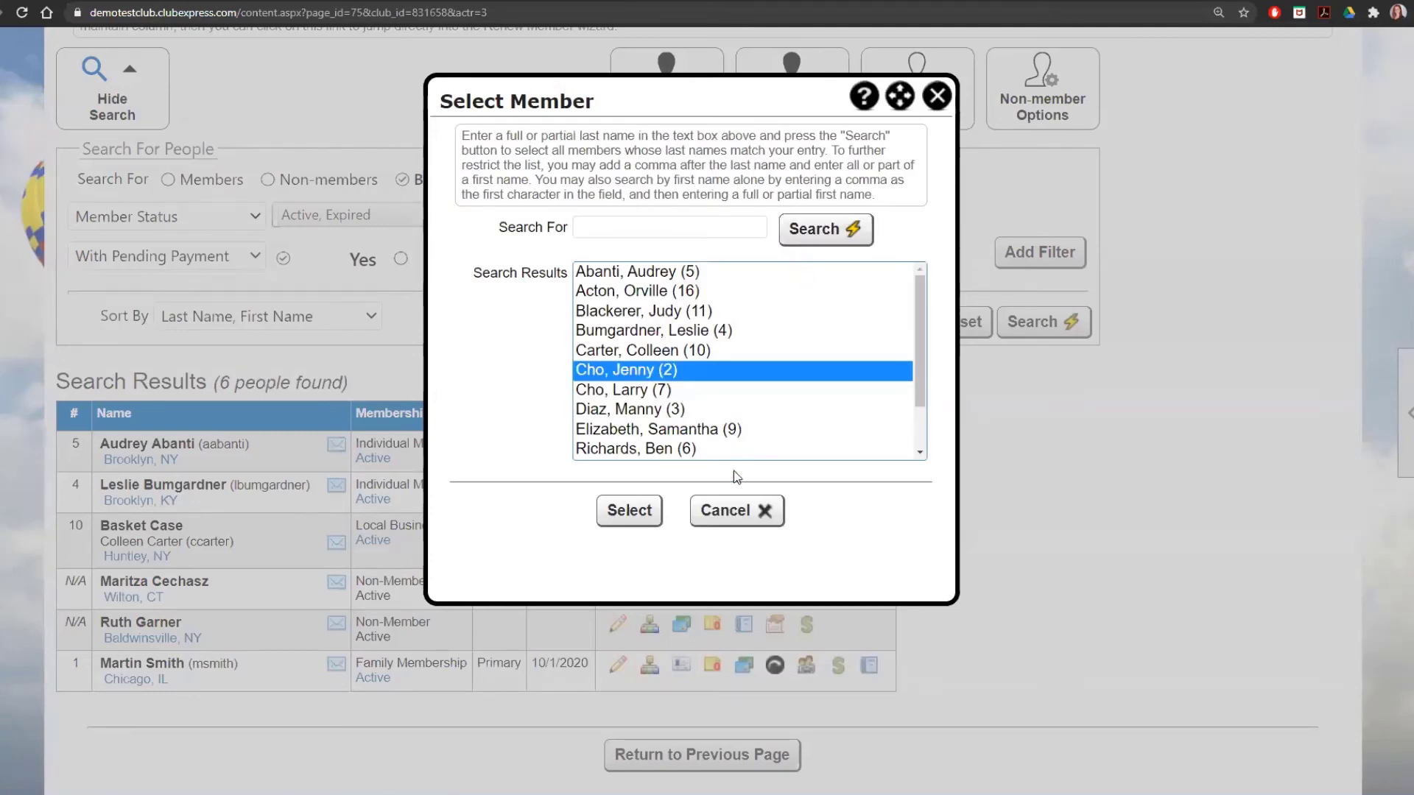
{"action": "left_click", "coordinate": [647, 514]}
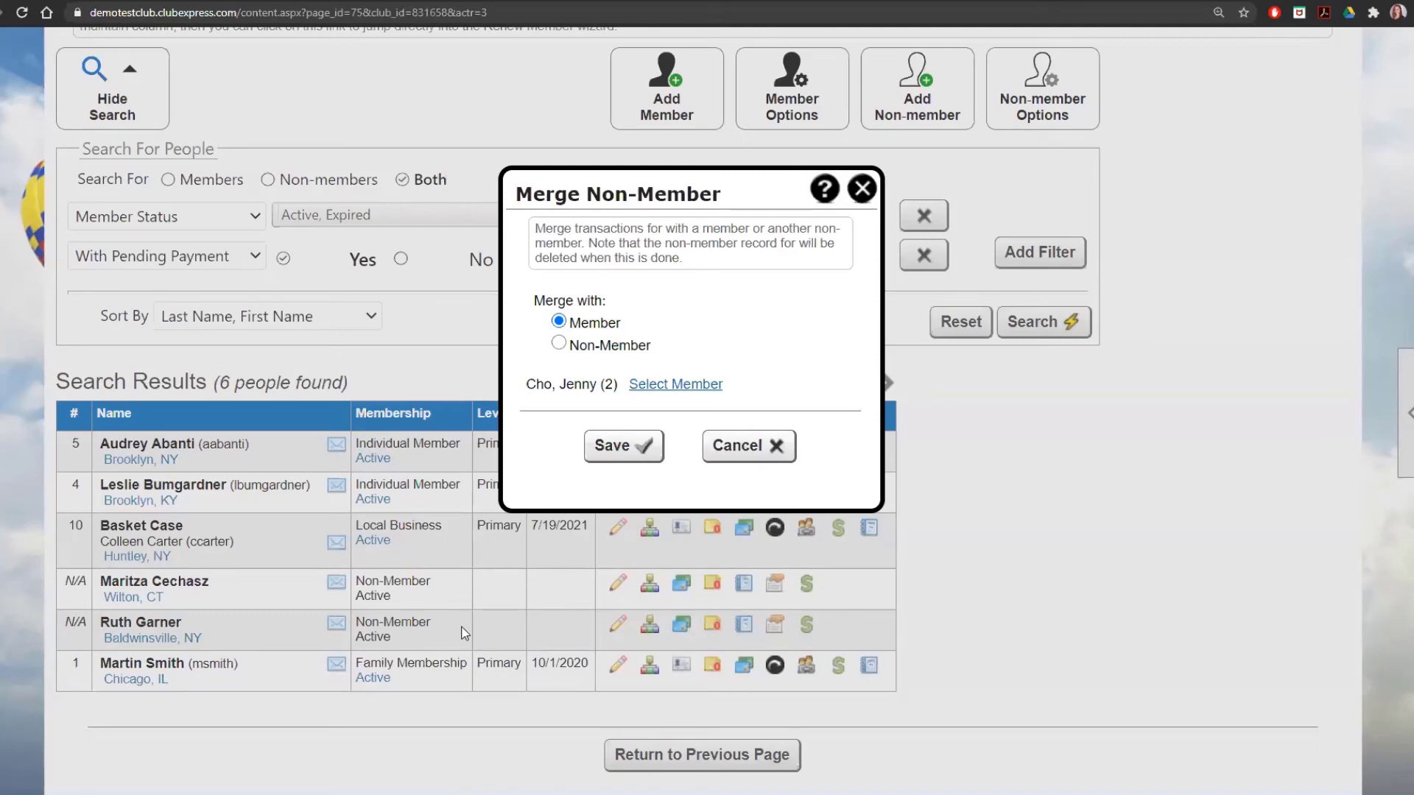
{"action": "left_click", "coordinate": [862, 188]}
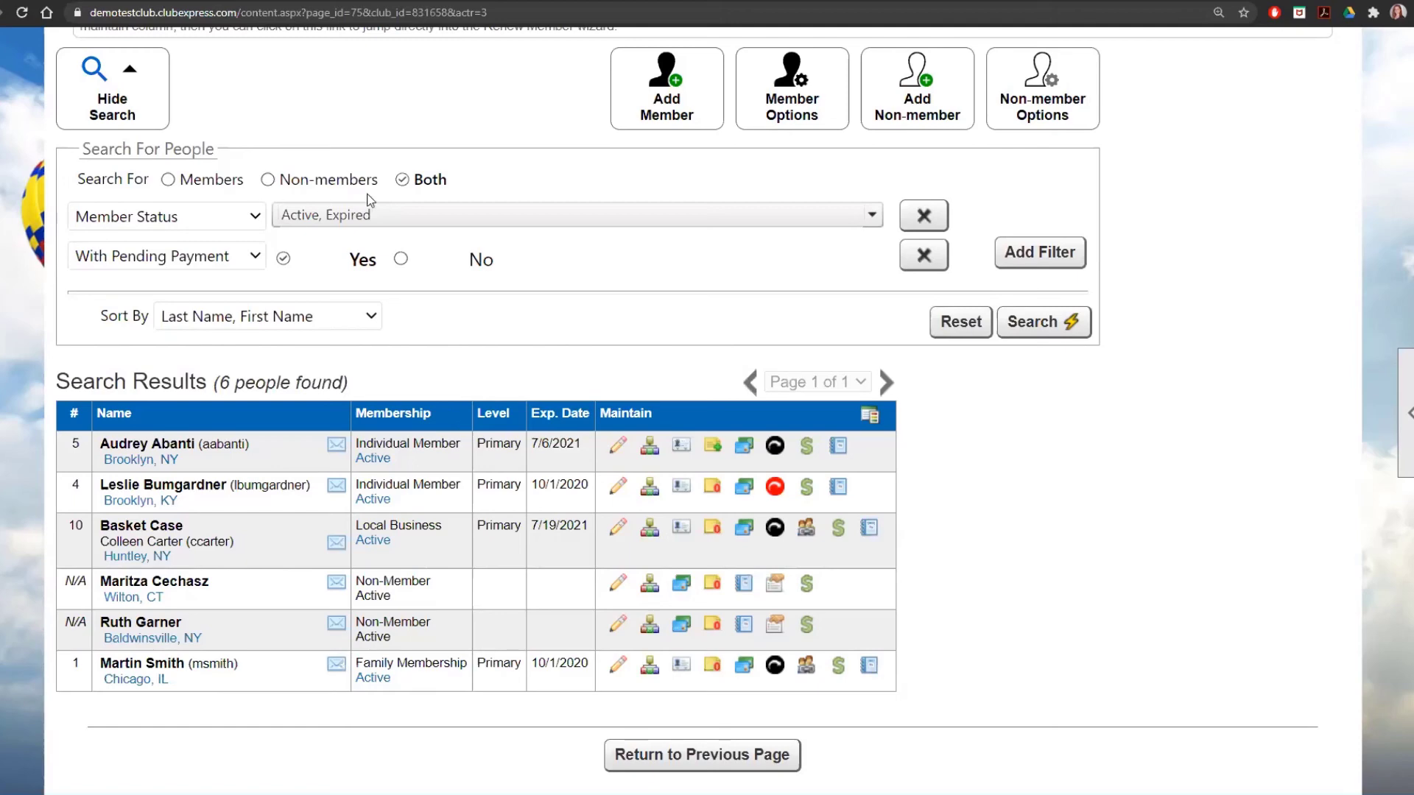
Replace the With Pending Payment filter with a Last Name filter, enter the surname to find, and search both members and non-members
{"action": "left_click", "coordinate": [924, 255]}
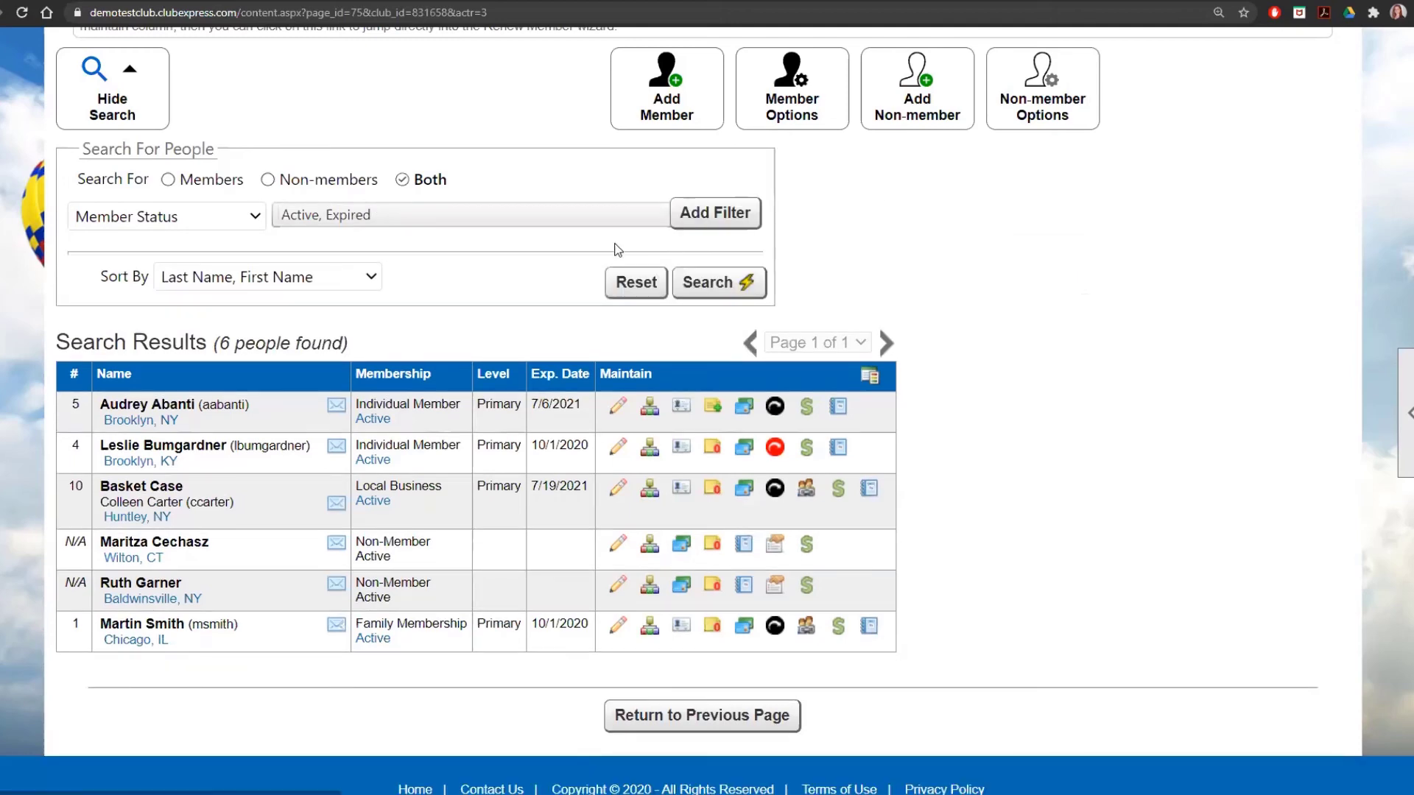
{"action": "left_click", "coordinate": [692, 215]}
{"action": "left_click", "coordinate": [250, 255]}
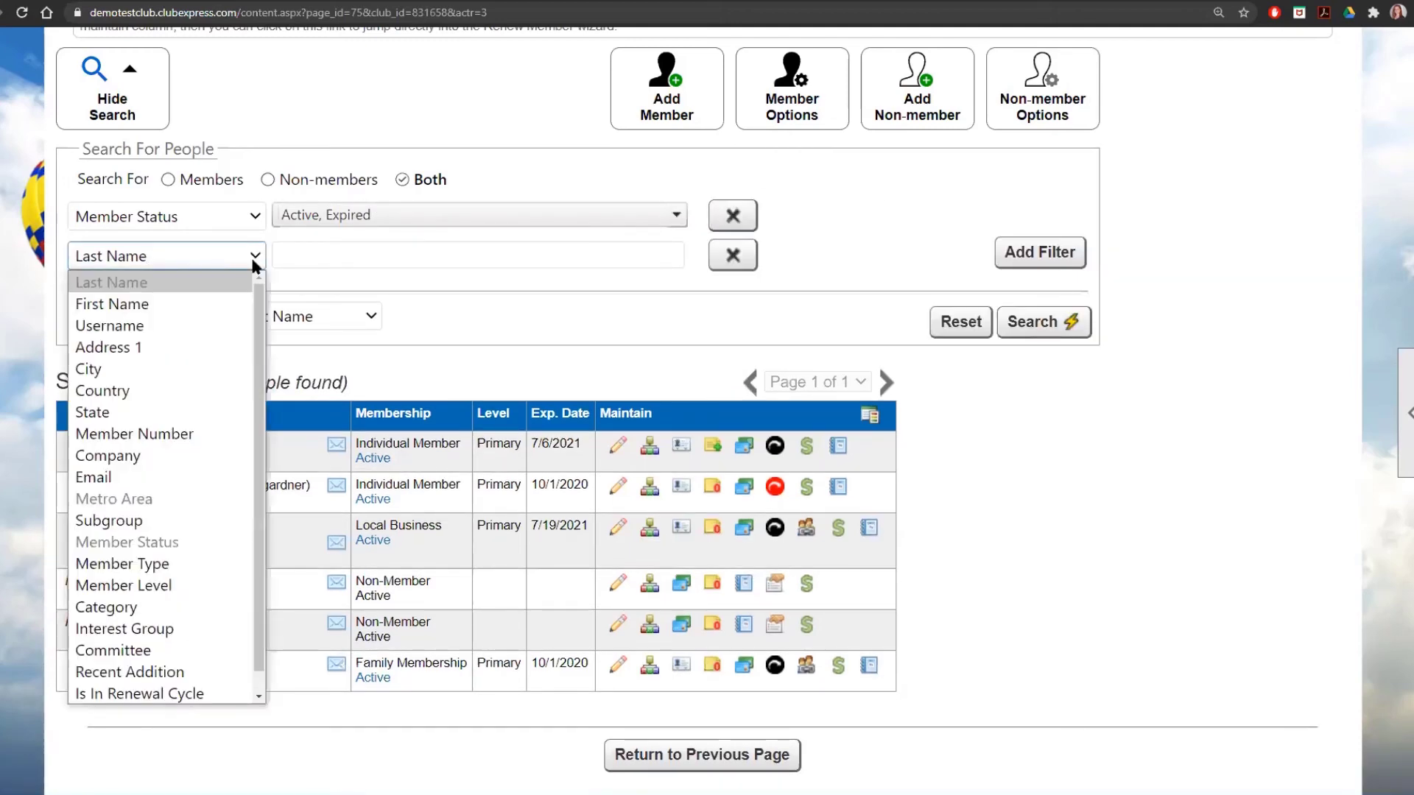
{"action": "left_click", "coordinate": [324, 254]}
{"action": "type", "text": "zmith"}
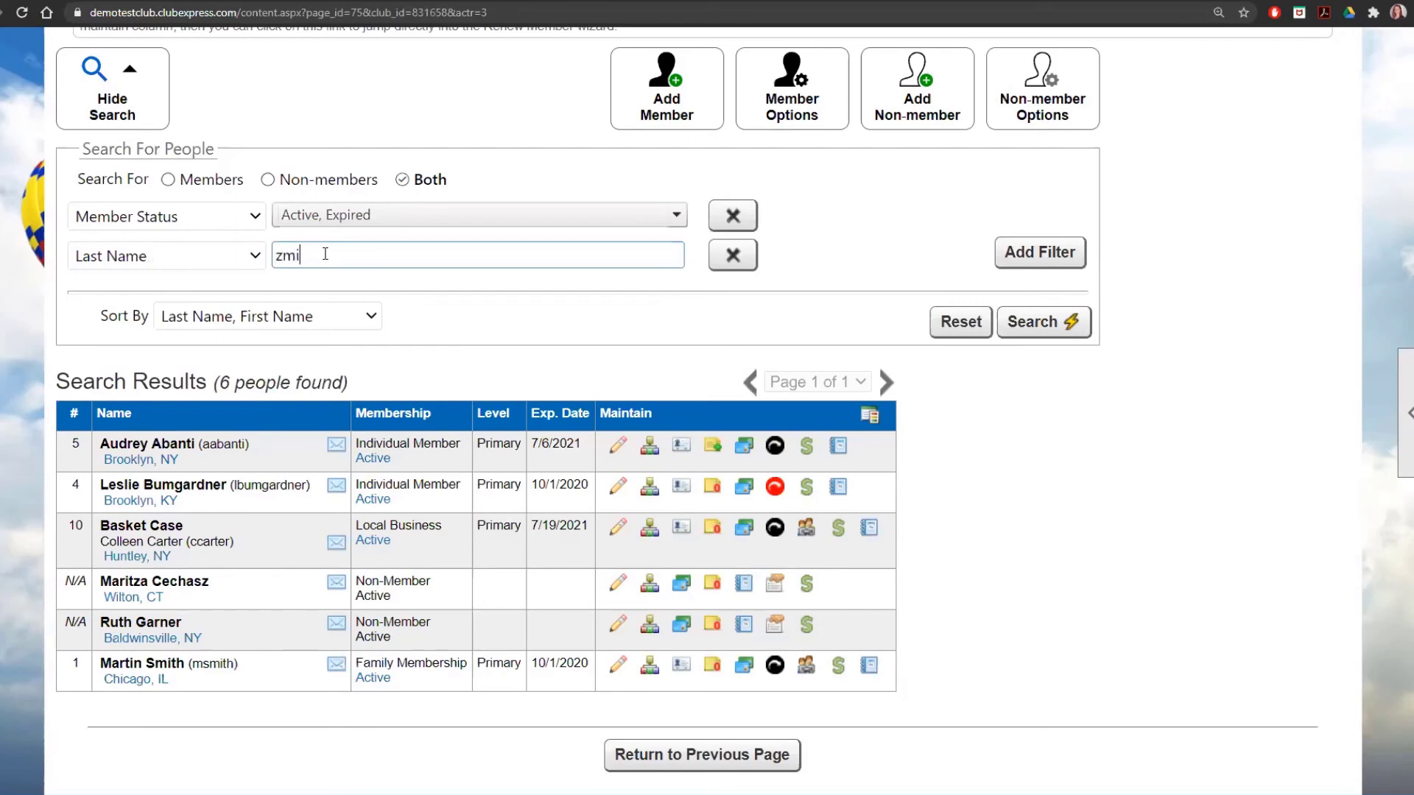
{"action": "key", "text": "BackSpace"}
{"action": "key", "text": "BackSpace"}
{"action": "key", "text": "BackSpace"}
{"action": "key", "text": "BackSpace"}
{"action": "key", "text": "BackSpace"}
{"action": "type", "text": "smith"}
{"action": "left_click", "coordinate": [1042, 322]}
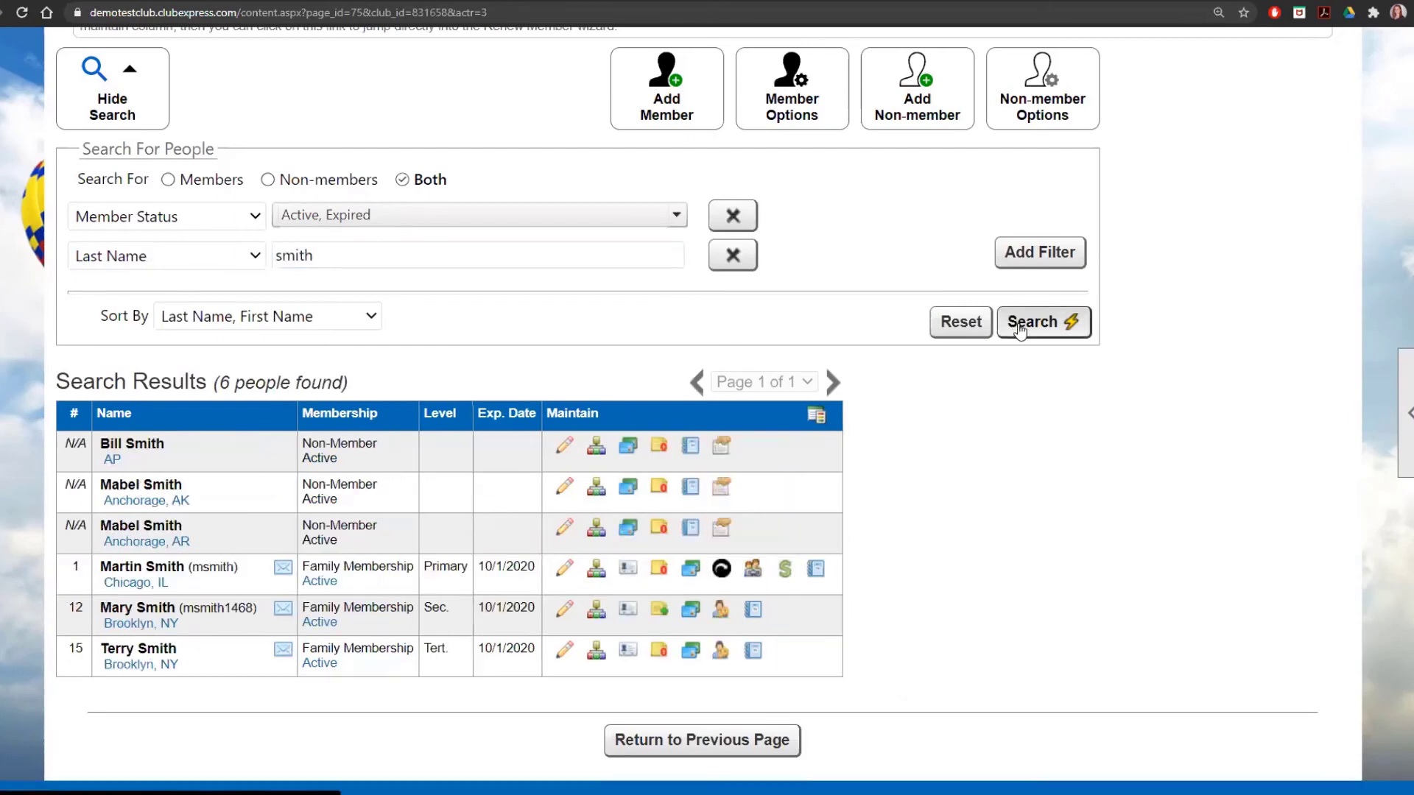
Include every Member Status option in the filter and repeat the surname search
{"action": "left_click", "coordinate": [316, 214]}
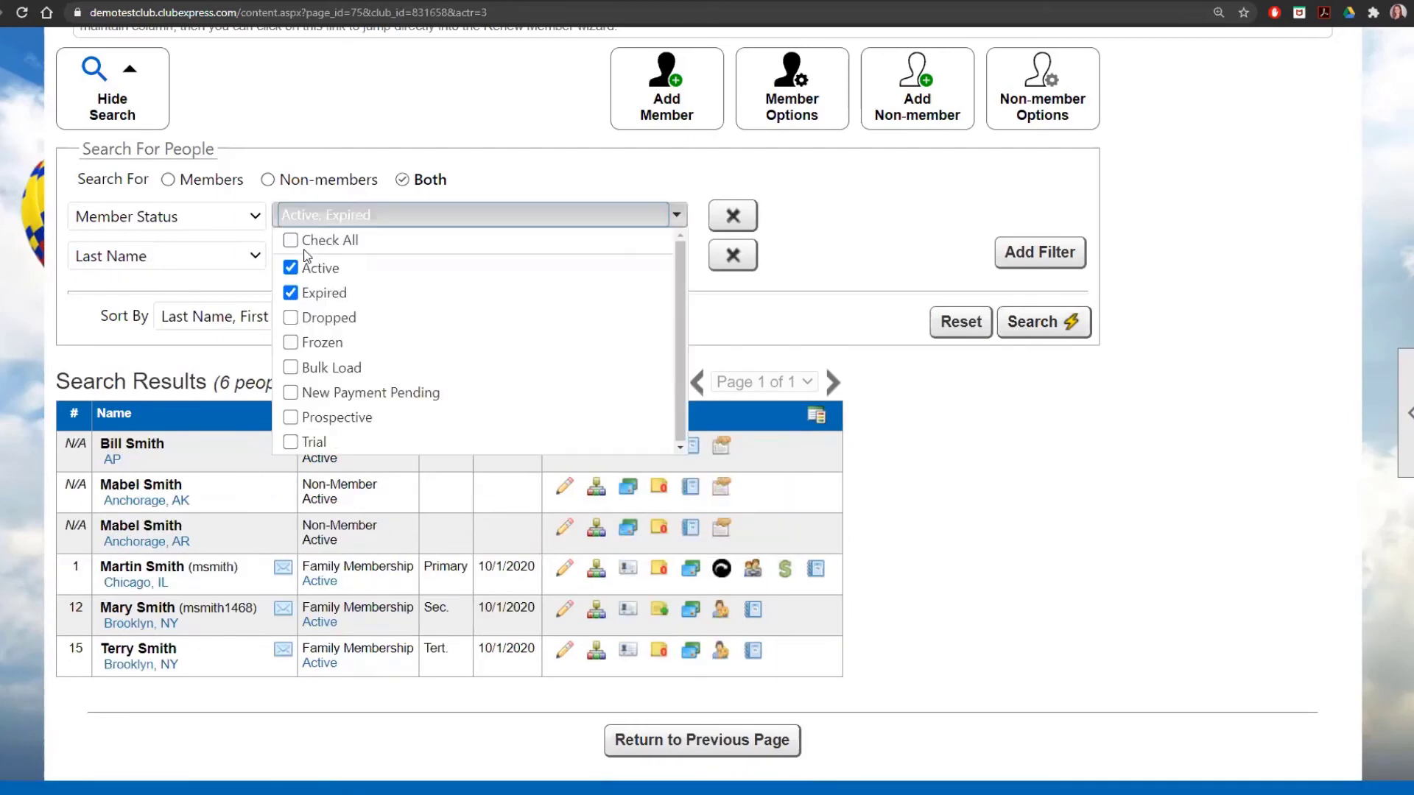
{"action": "left_click", "coordinate": [291, 240]}
{"action": "left_click", "coordinate": [962, 262]}
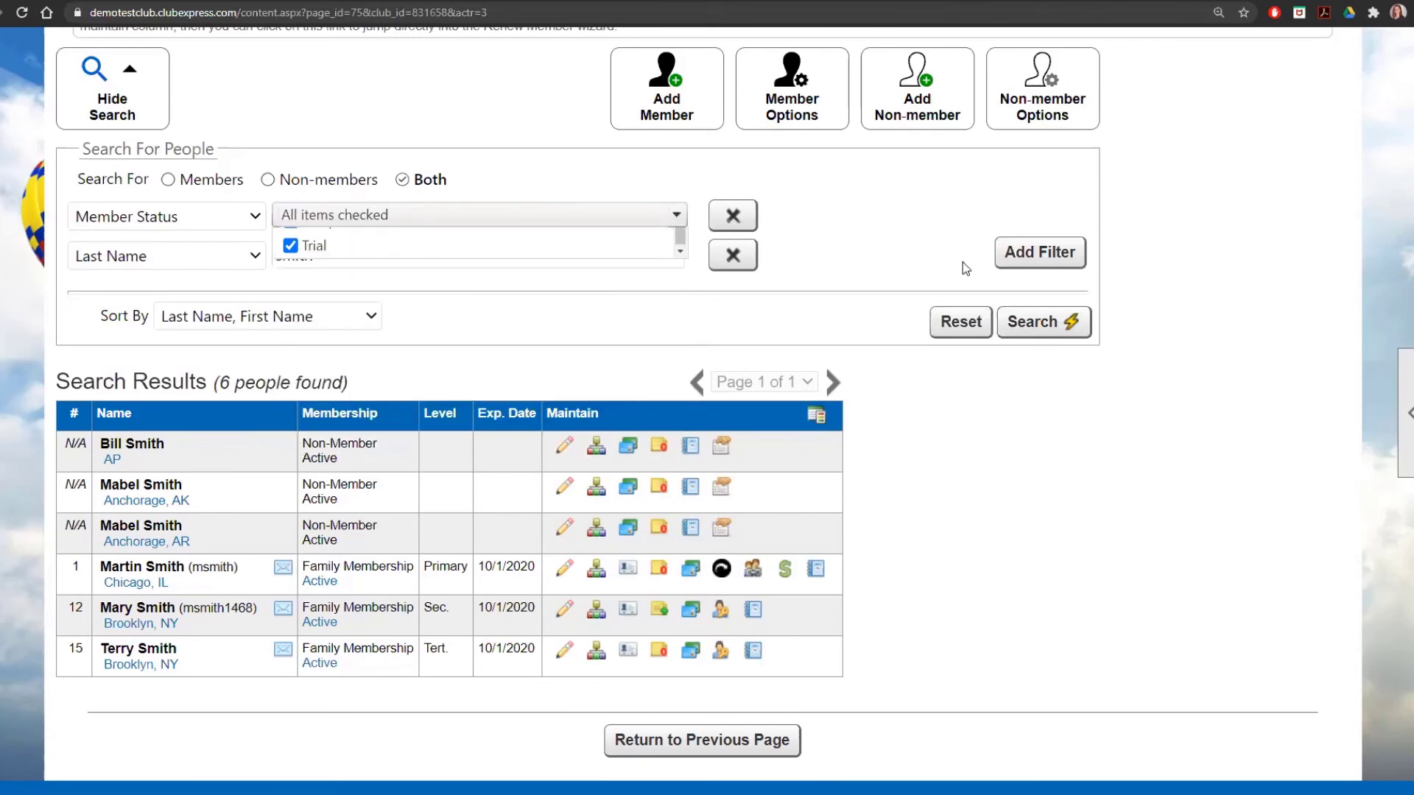
{"action": "left_click", "coordinate": [1041, 327]}
{"action": "scroll", "coordinate": [1100, 405], "scroll_direction": "down", "scroll_amount": 1}
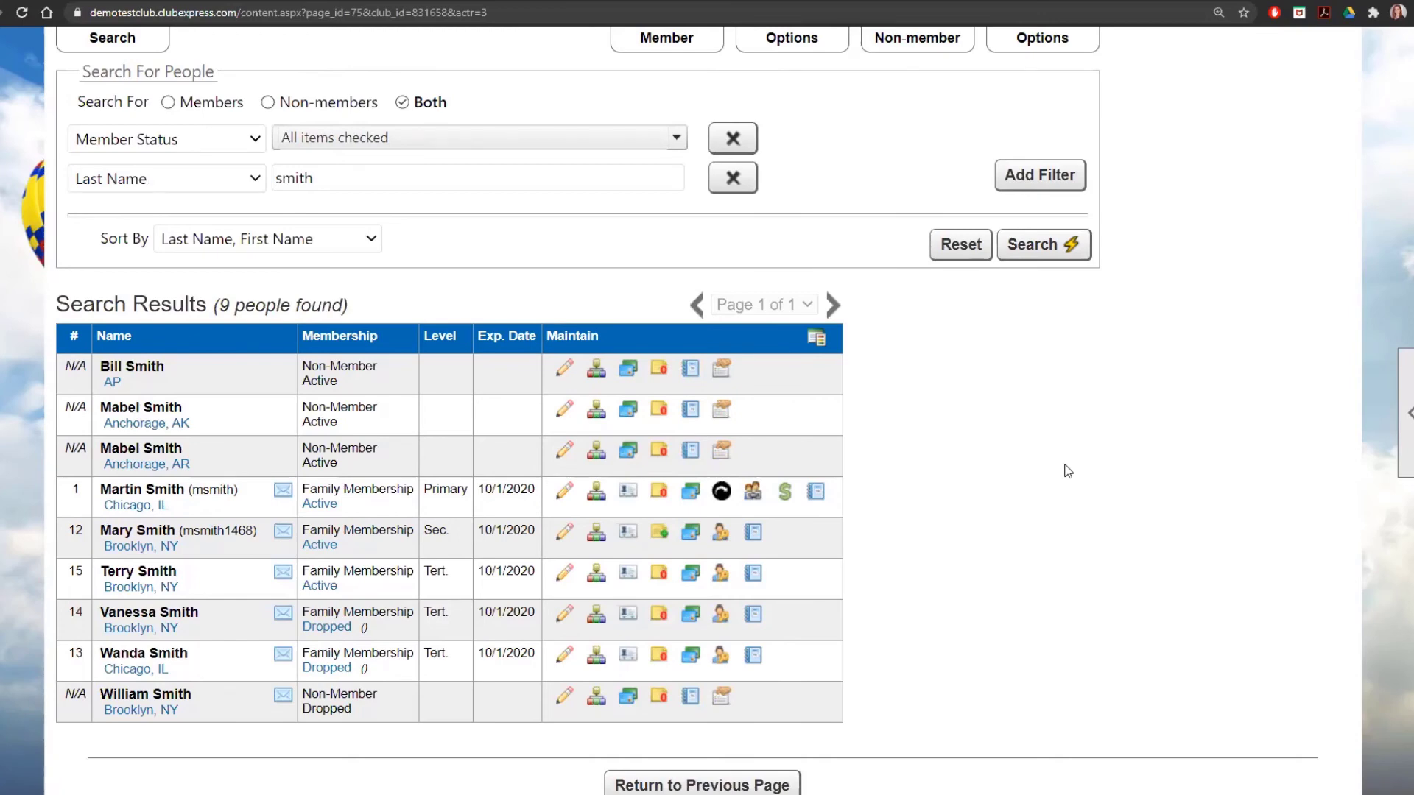
Remove the Last Name filter, search members and non-members again, and examine the statuses of the listed people
{"action": "left_click", "coordinate": [734, 184]}
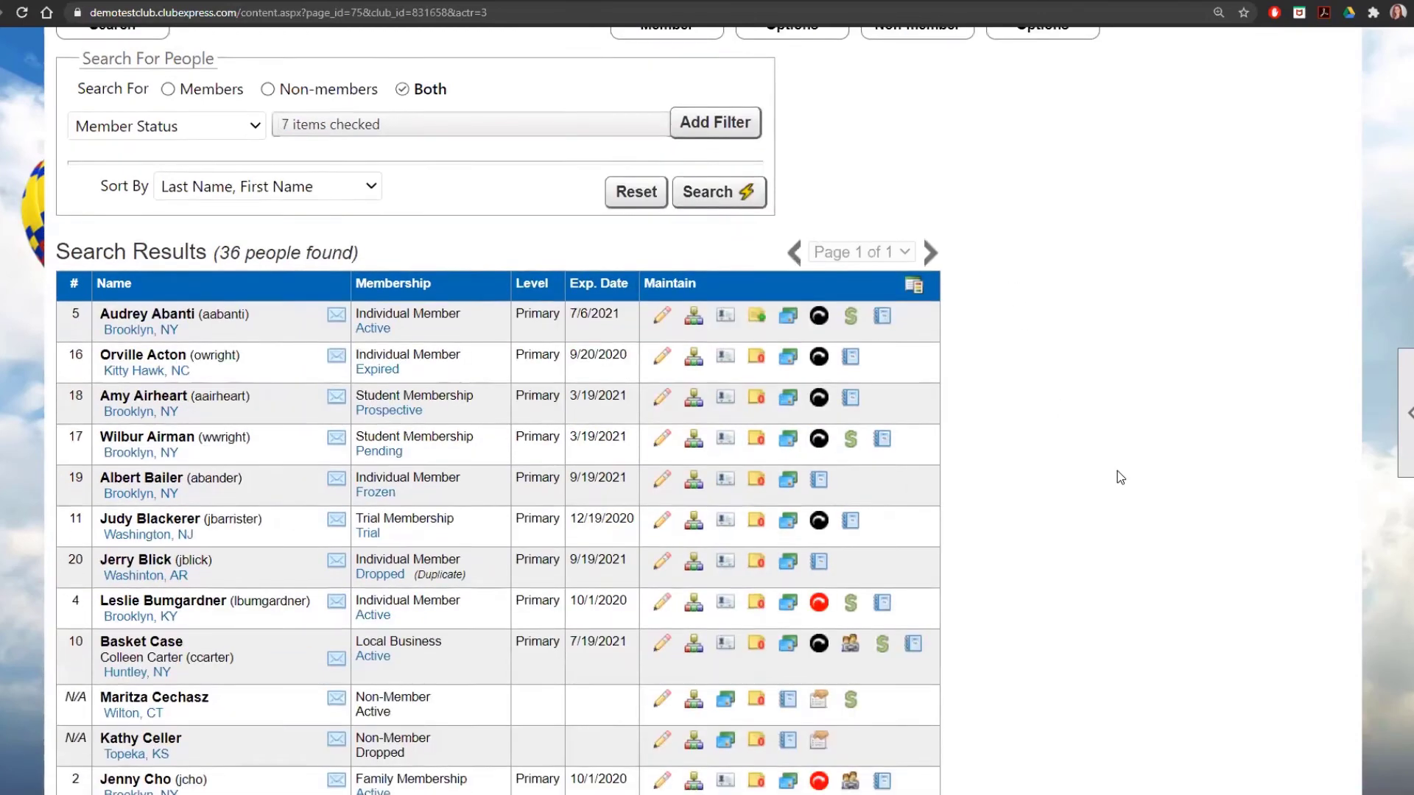
{"action": "scroll", "coordinate": [1117, 470], "scroll_direction": "down", "scroll_amount": 3}
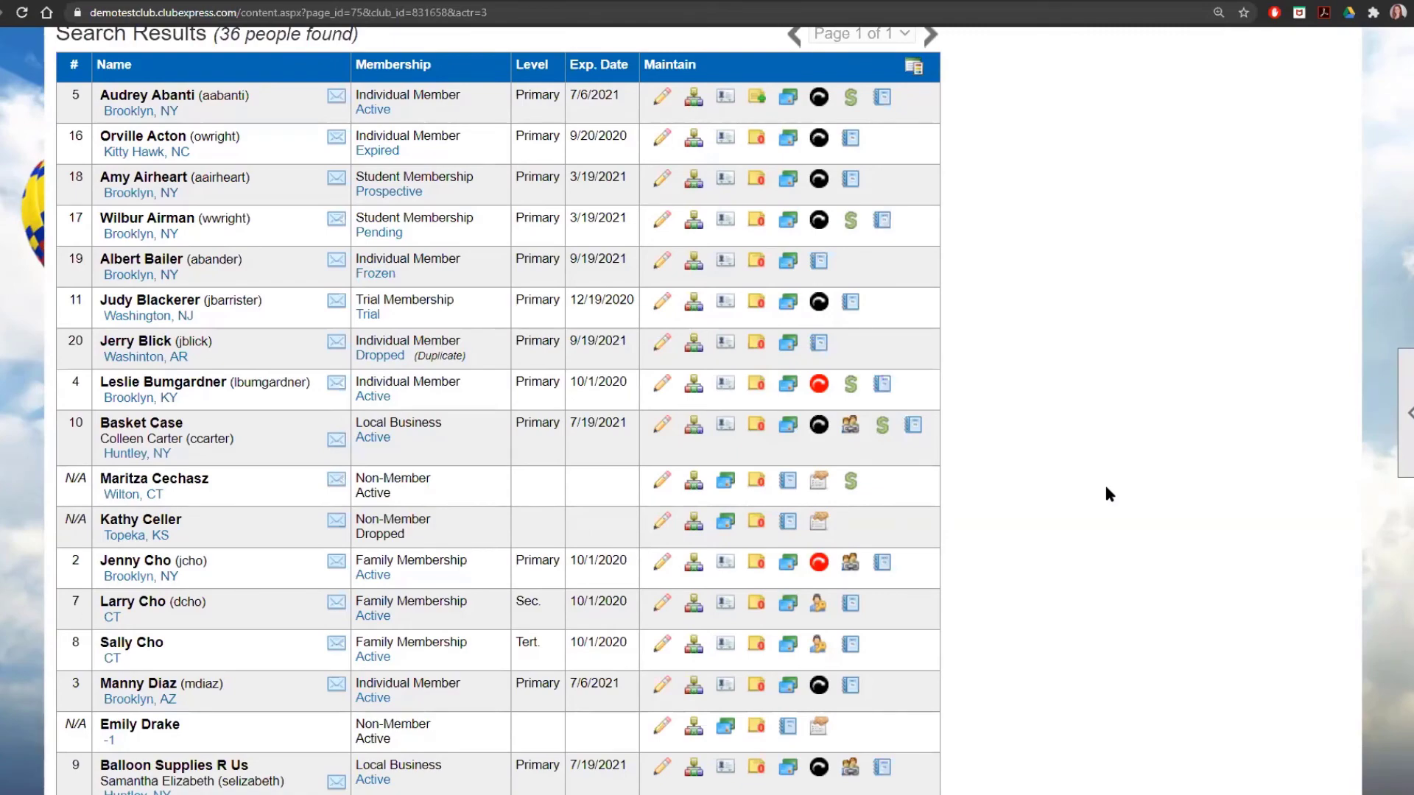
{"action": "scroll", "coordinate": [1065, 317], "scroll_direction": "up", "scroll_amount": 4}
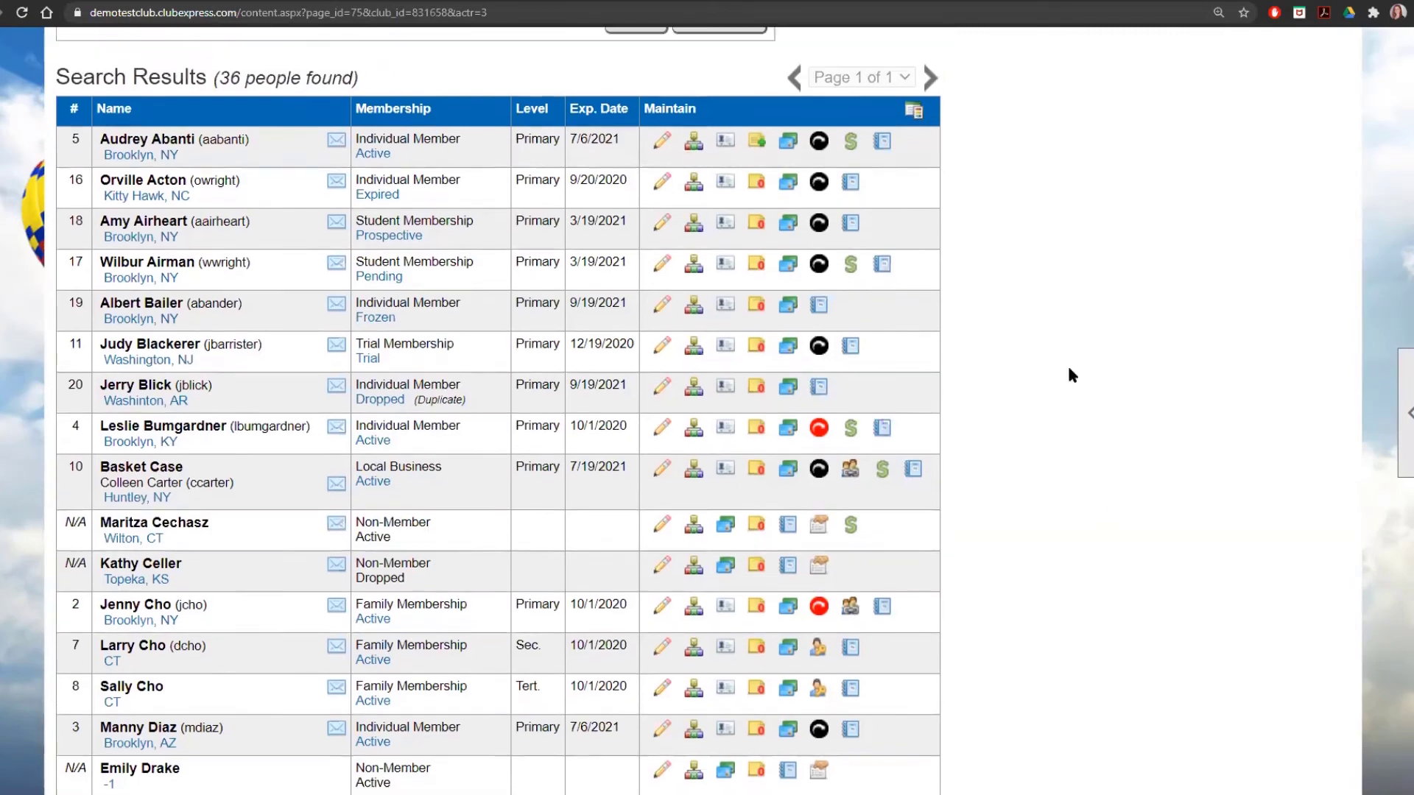
Open the Non-Member Database Cleanup page from the non-member options and find duplicates by street address
{"action": "scroll", "coordinate": [1058, 370], "scroll_direction": "up", "scroll_amount": 3}
{"action": "left_click", "coordinate": [1031, 280]}
{"action": "left_click", "coordinate": [1035, 366]}
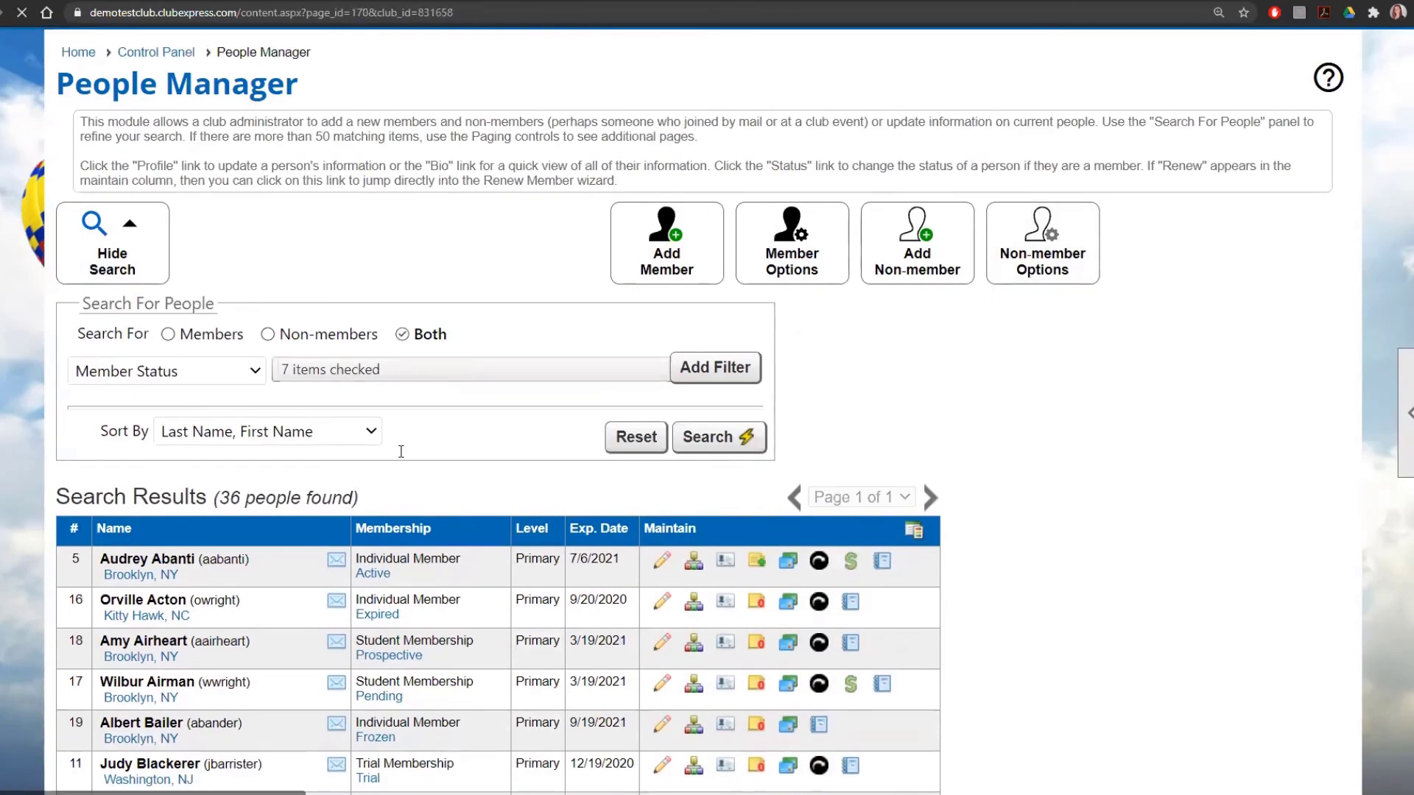
{"action": "scroll", "coordinate": [259, 528], "scroll_direction": "down", "scroll_amount": 3}
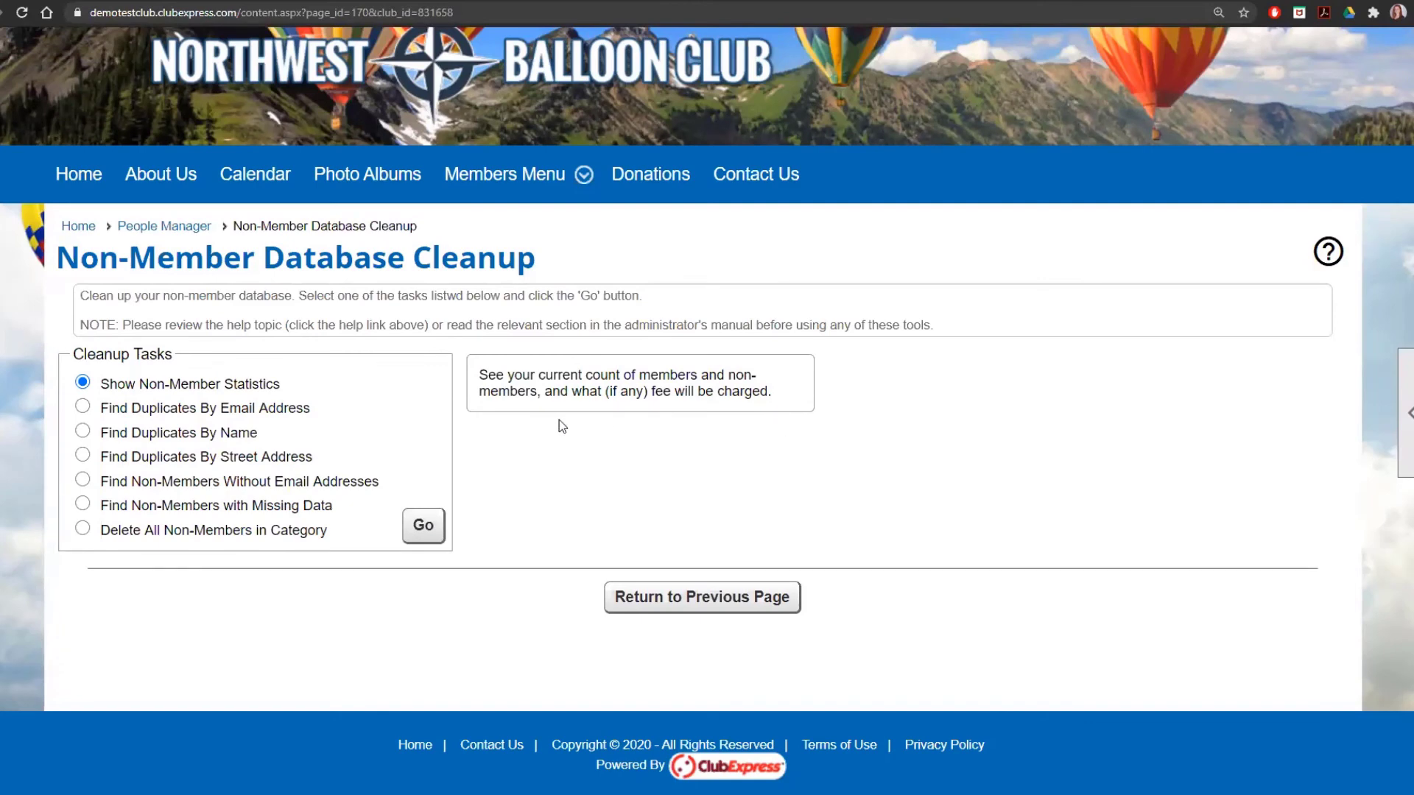
{"action": "left_click", "coordinate": [276, 458]}
{"action": "left_click", "coordinate": [417, 529]}
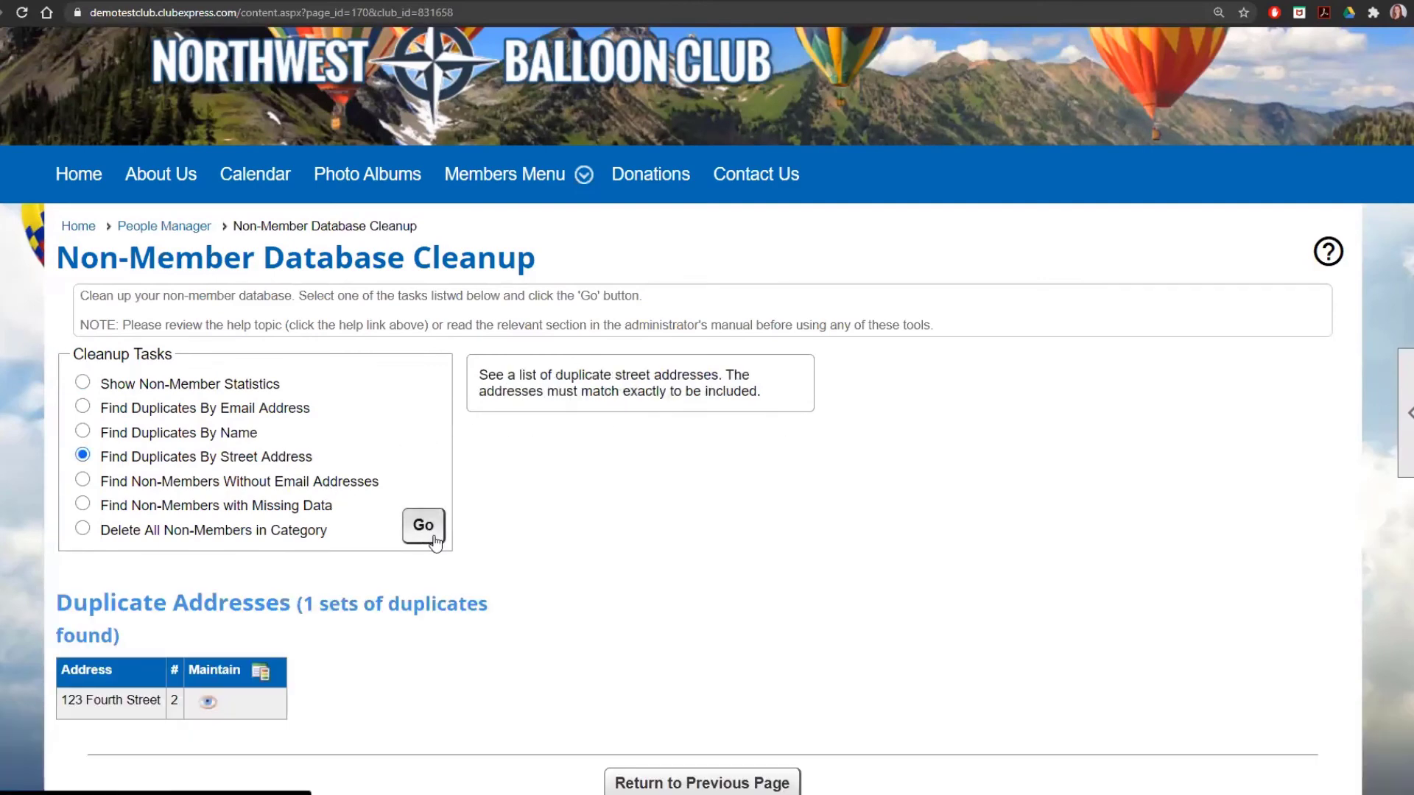
View the details of the duplicate street address and try selecting and deselecting the second duplicate record
{"action": "scroll", "coordinate": [584, 578], "scroll_direction": "down", "scroll_amount": 2}
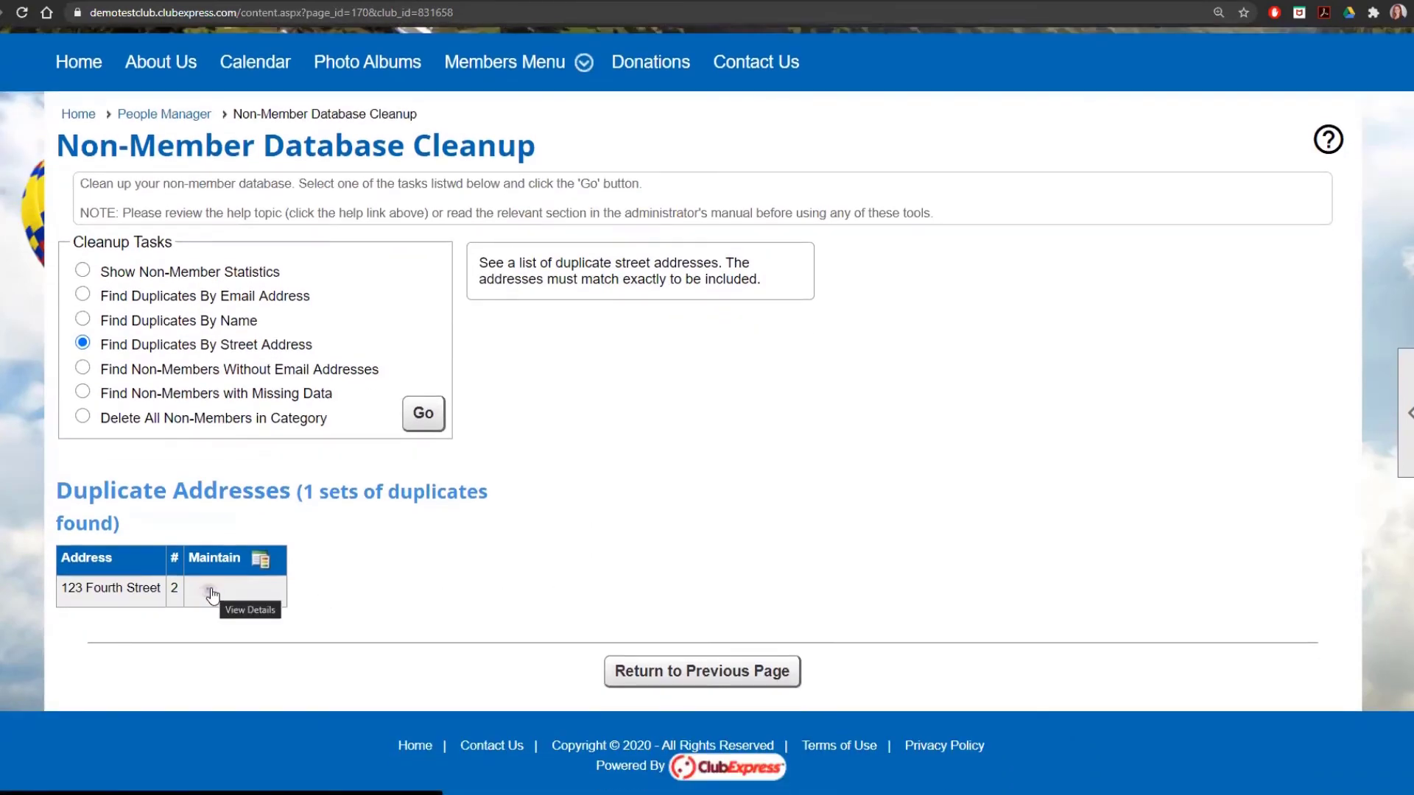
{"action": "left_click", "coordinate": [211, 593]}
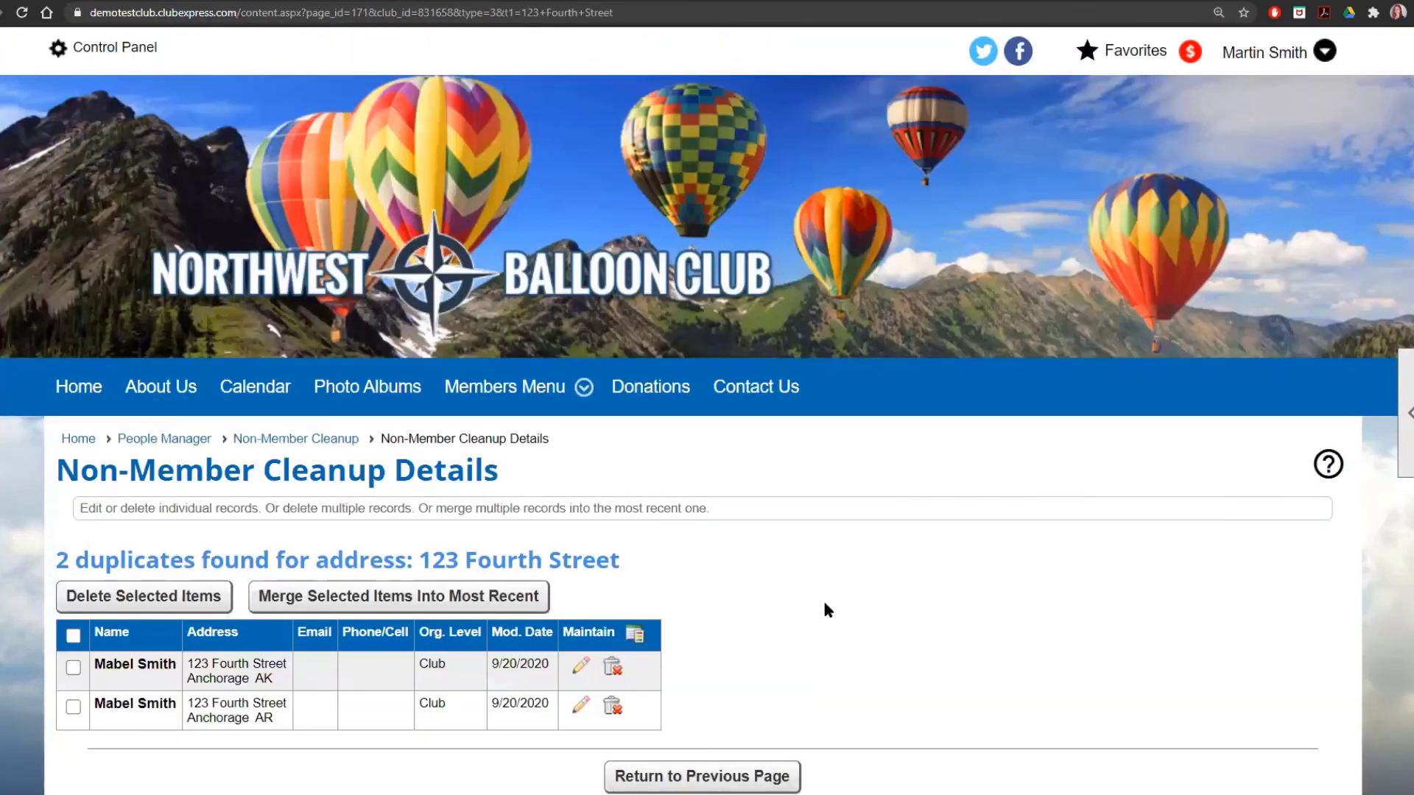
{"action": "scroll", "coordinate": [826, 610], "scroll_direction": "down", "scroll_amount": 2}
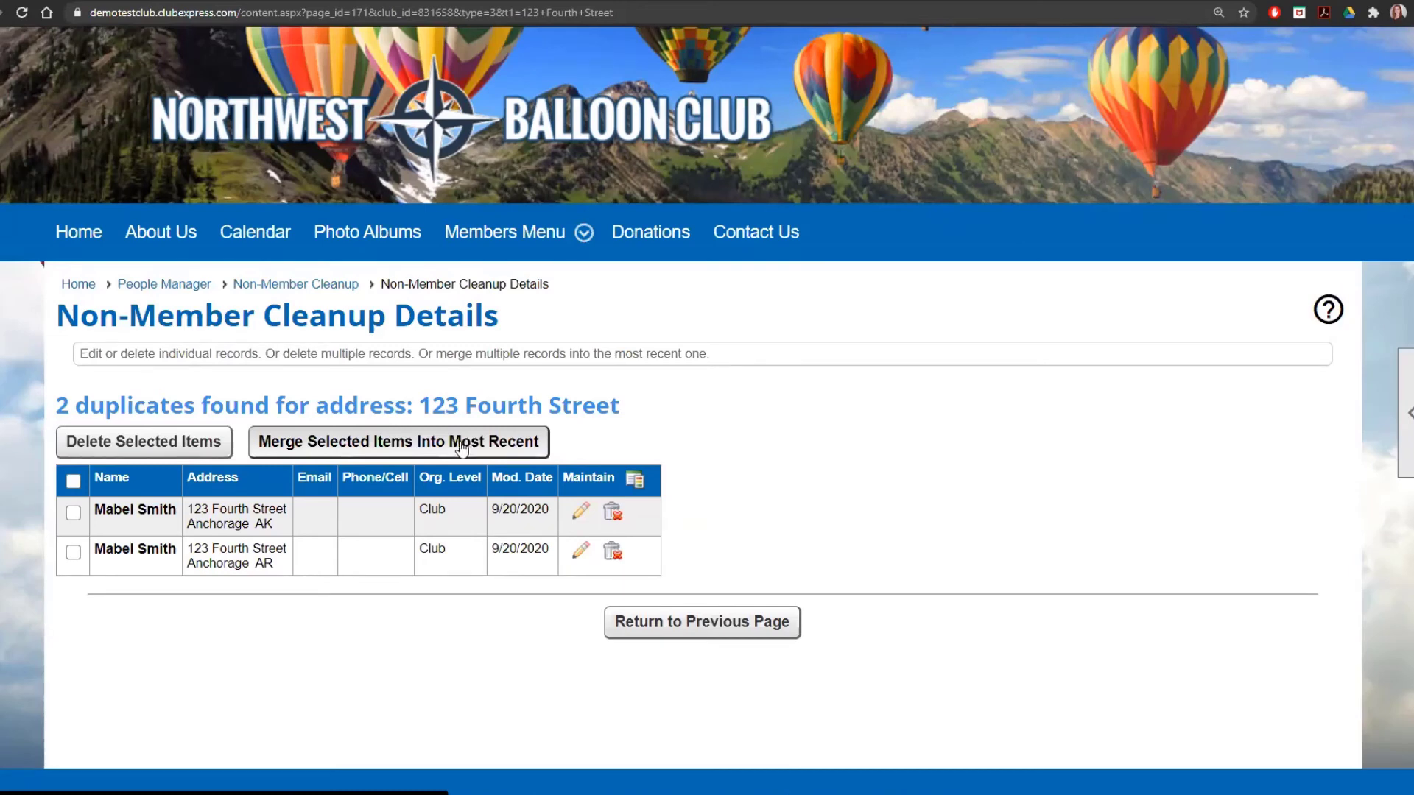
{"action": "left_click", "coordinate": [74, 554]}
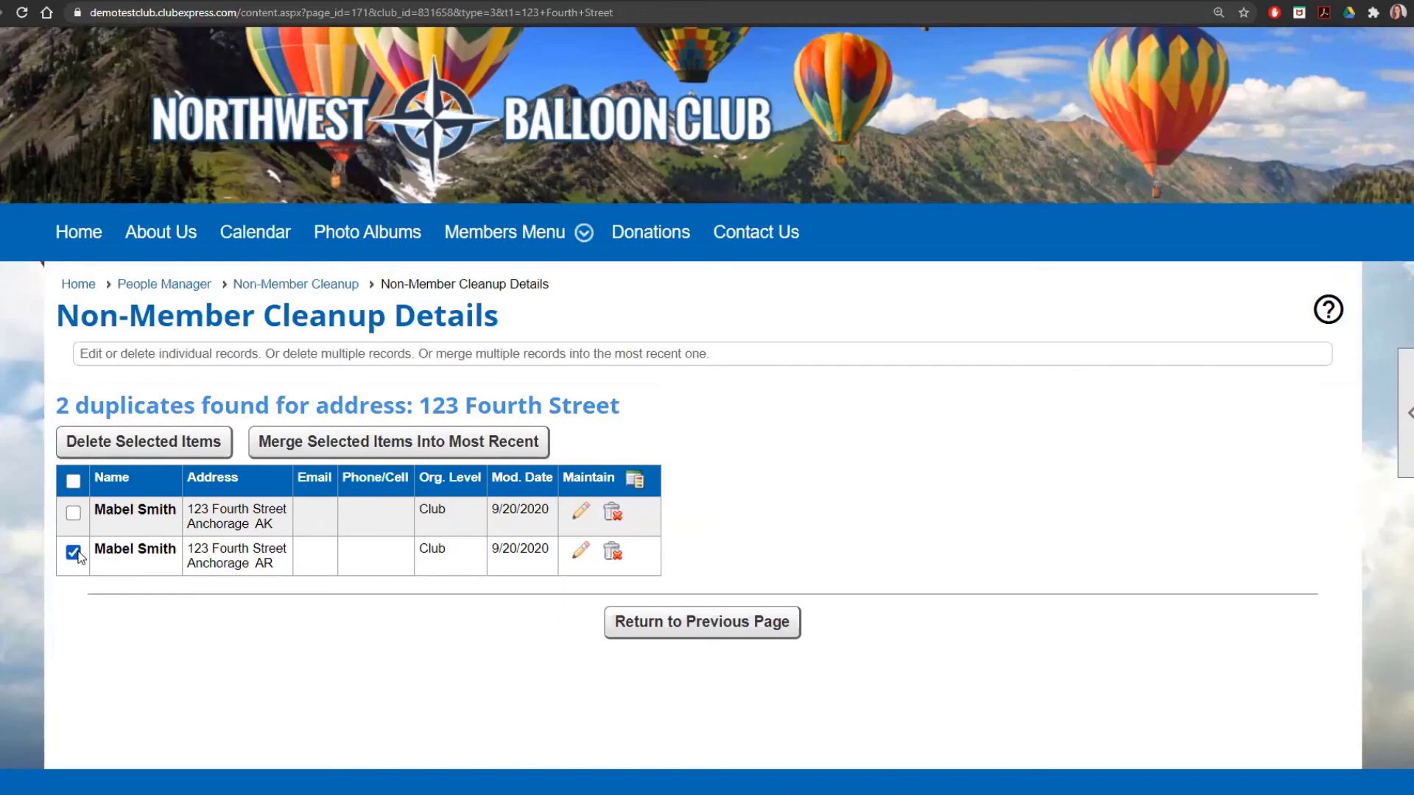
{"action": "left_click", "coordinate": [74, 554]}
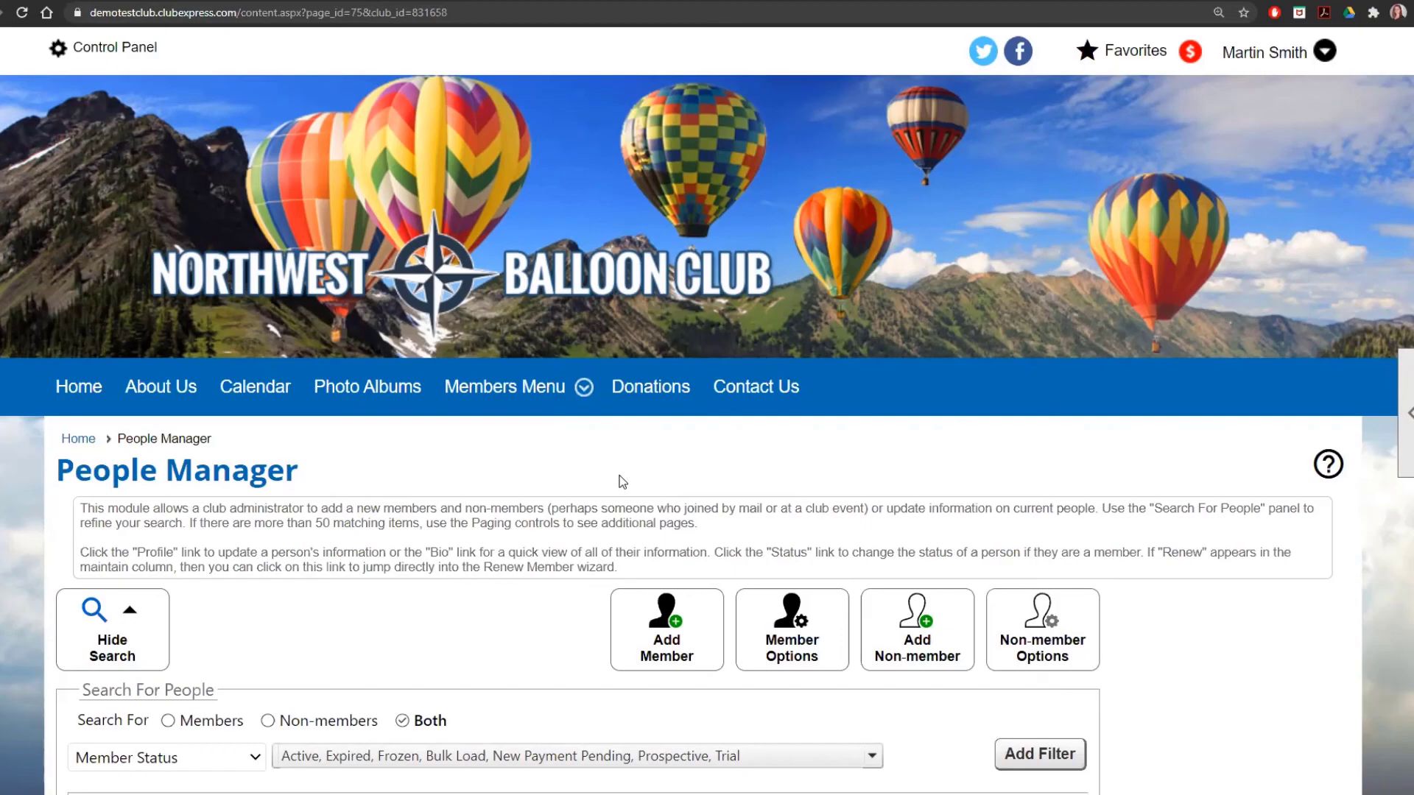
Open the site's Contact Us page and look through it to the Website Technical Support section
{"action": "scroll", "coordinate": [622, 482], "scroll_direction": "down", "scroll_amount": 15}
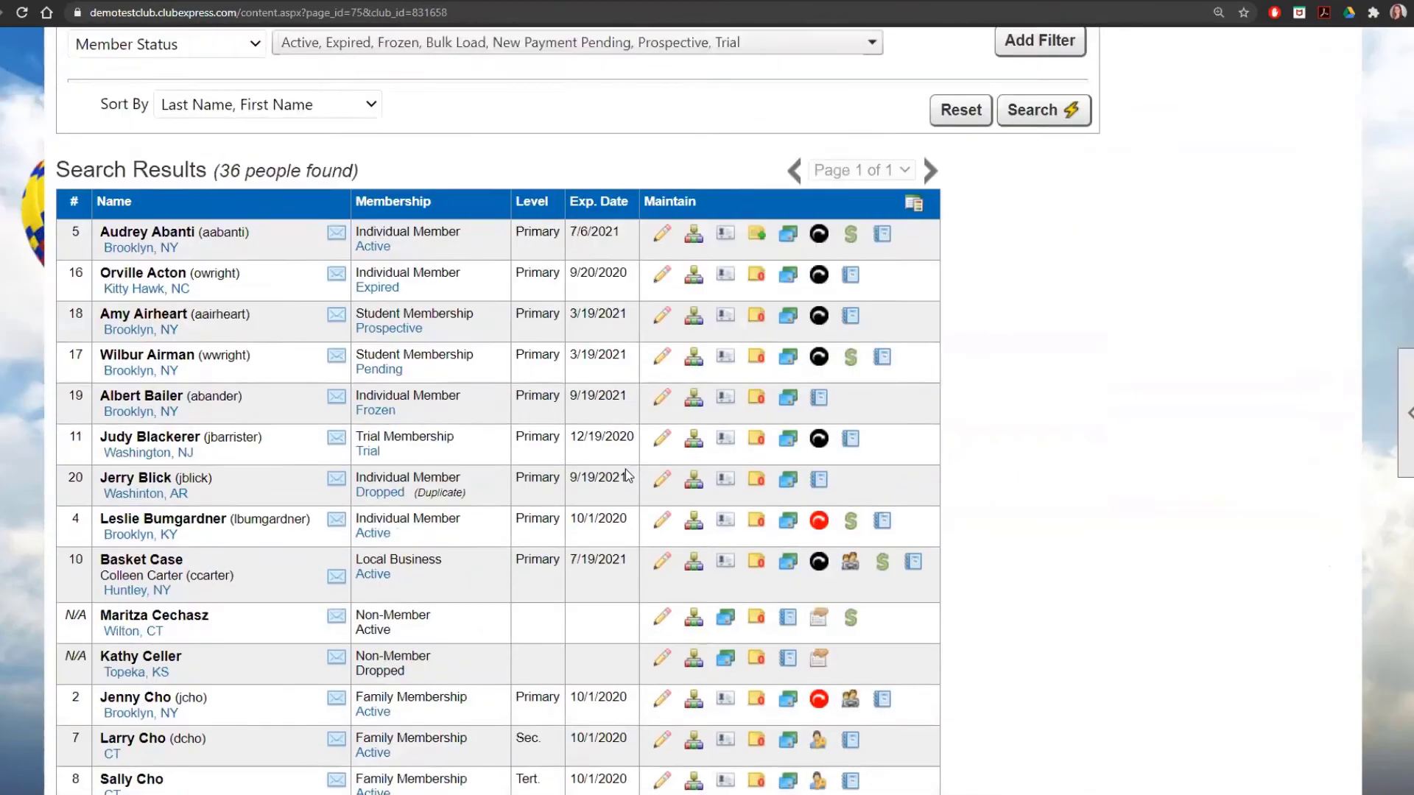
{"action": "scroll", "coordinate": [621, 474], "scroll_direction": "down", "scroll_amount": 7}
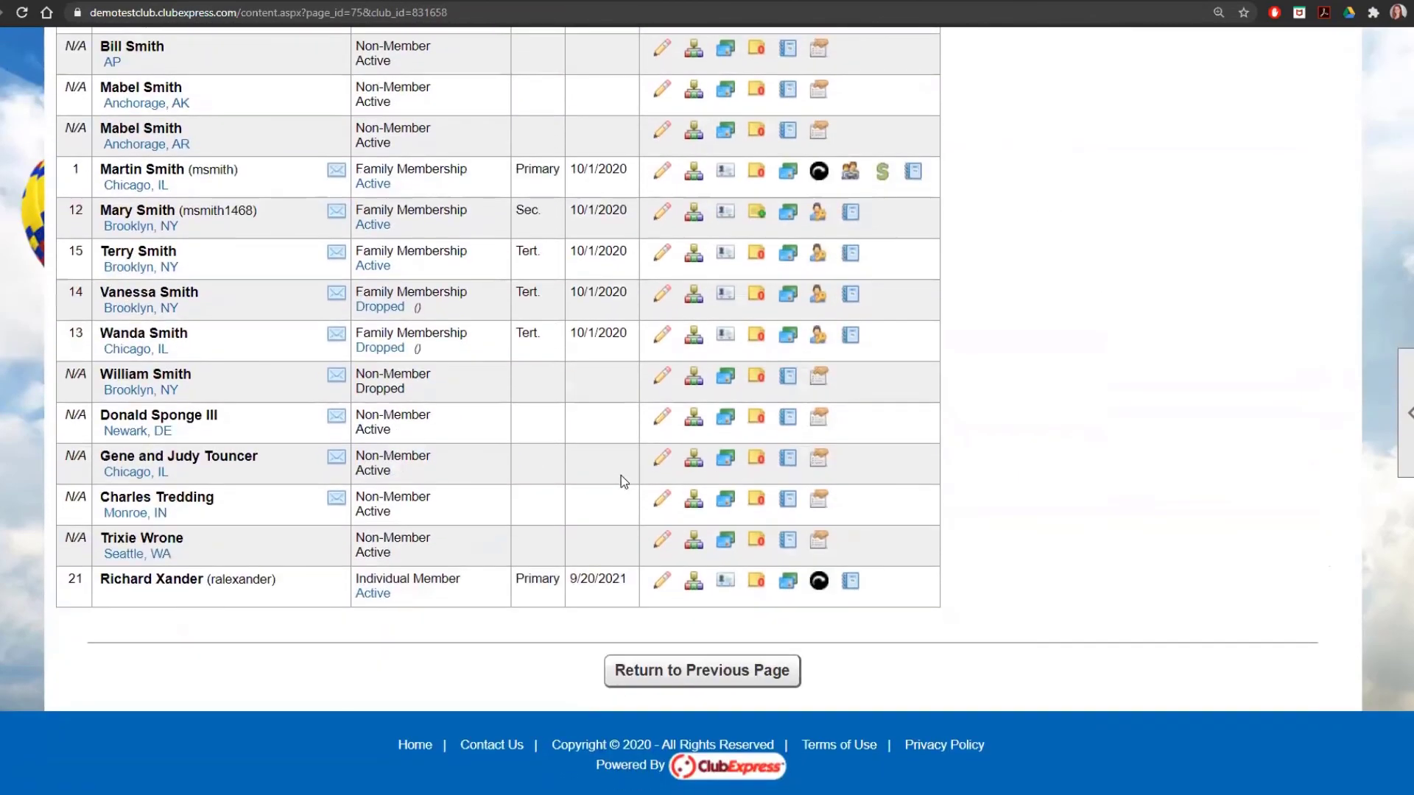
{"action": "left_click", "coordinate": [490, 746]}
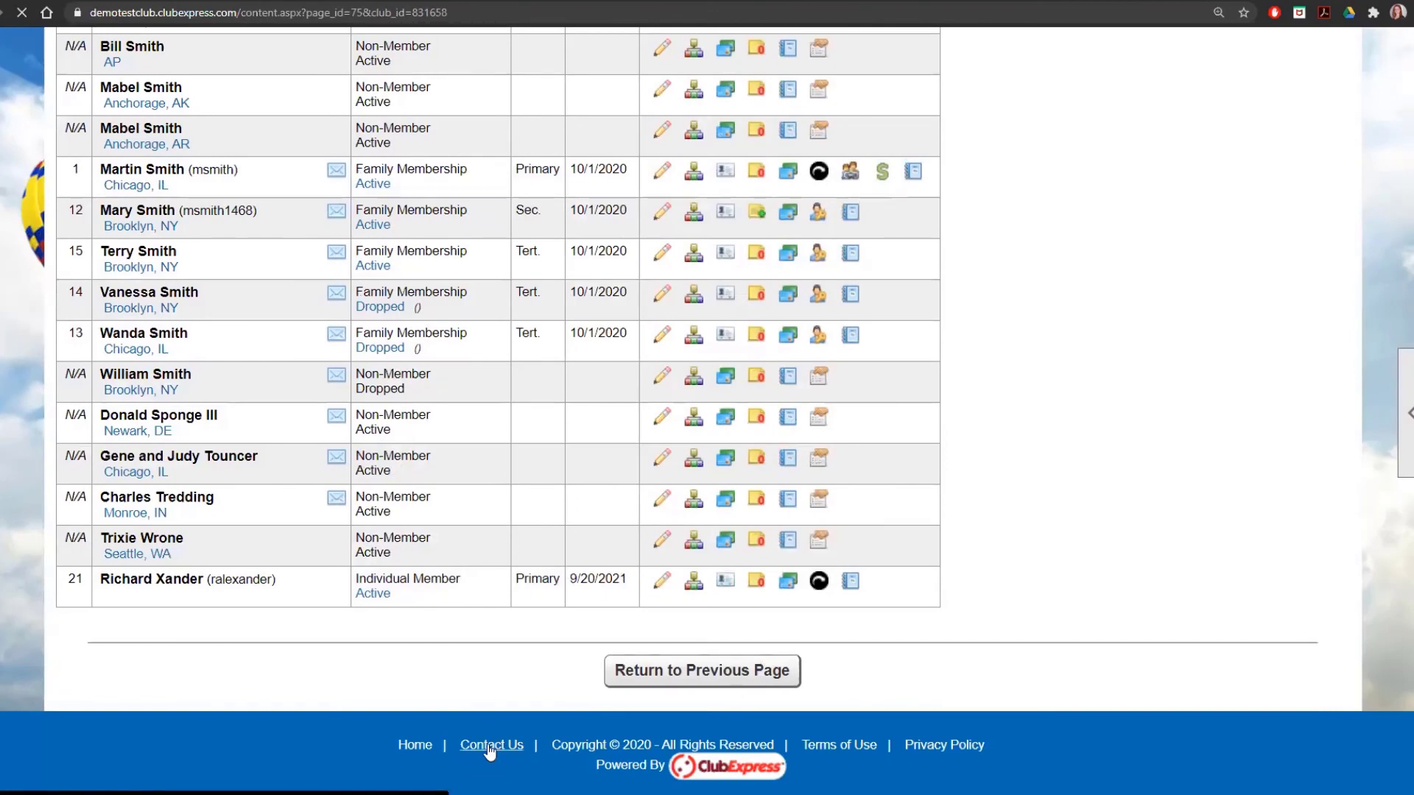
{"action": "scroll", "coordinate": [563, 703], "scroll_direction": "down", "scroll_amount": 4}
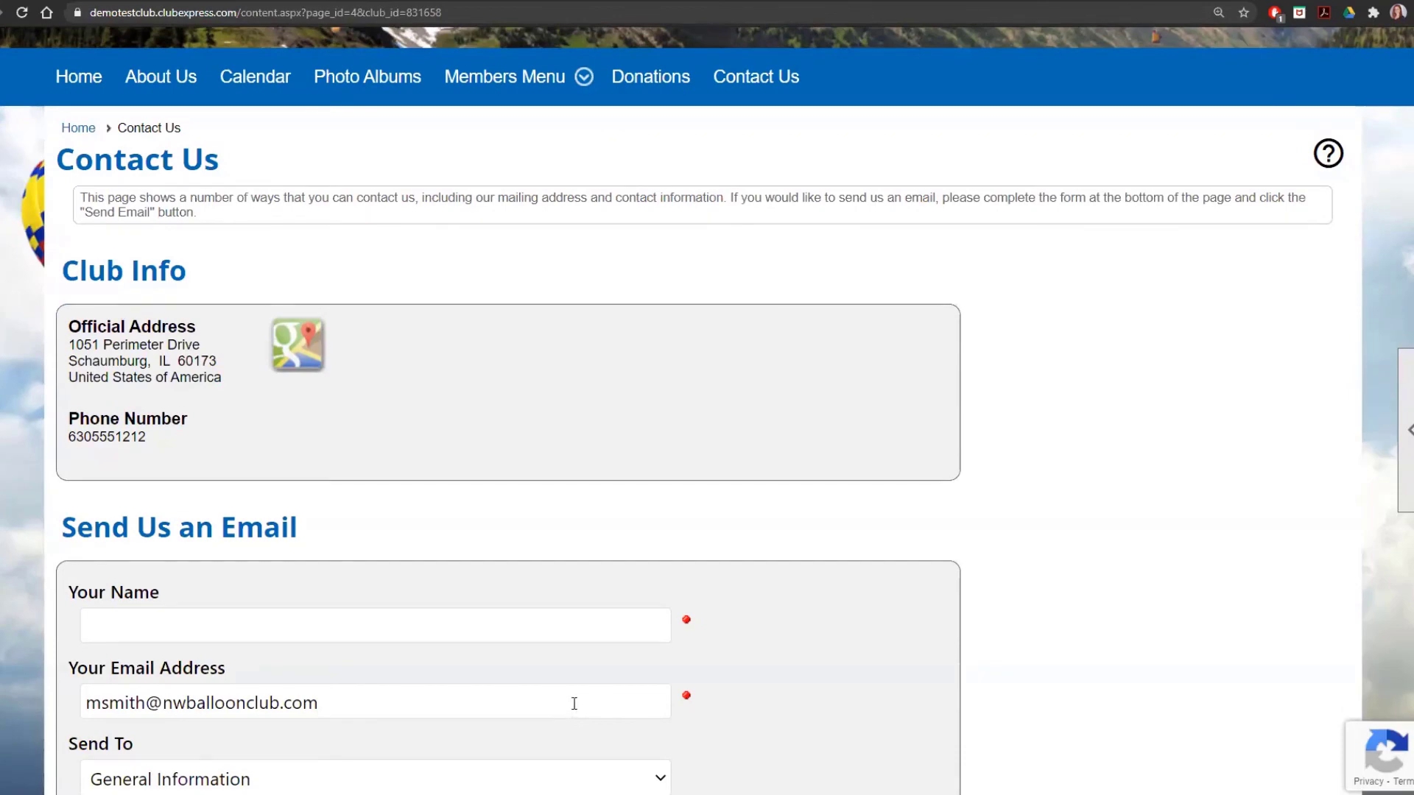
{"action": "scroll", "coordinate": [573, 700], "scroll_direction": "down", "scroll_amount": 2}
{"action": "scroll", "coordinate": [575, 687], "scroll_direction": "down", "scroll_amount": 8}
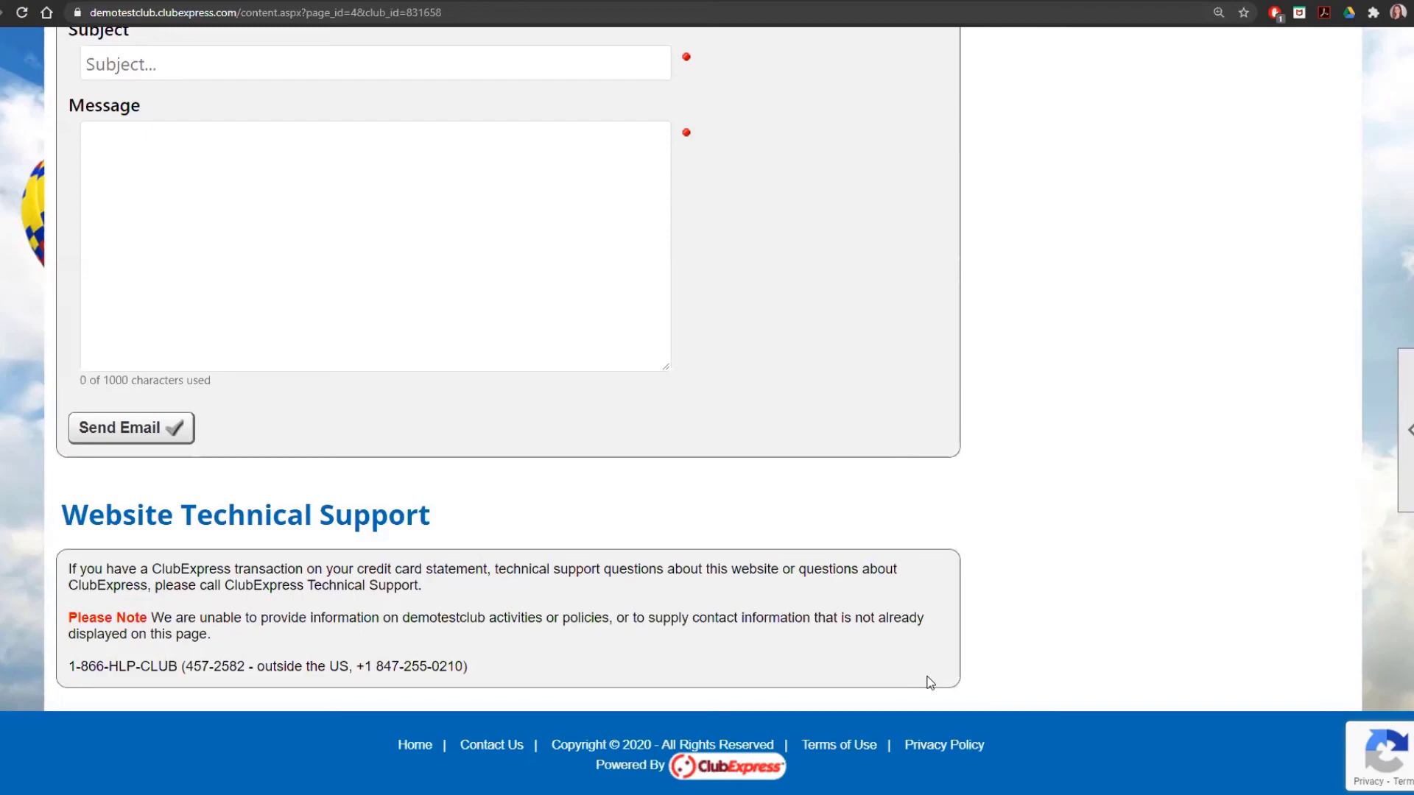
Return to the Control Panel and open People Manager
{"action": "scroll", "coordinate": [966, 577], "scroll_direction": "up", "scroll_amount": 15}
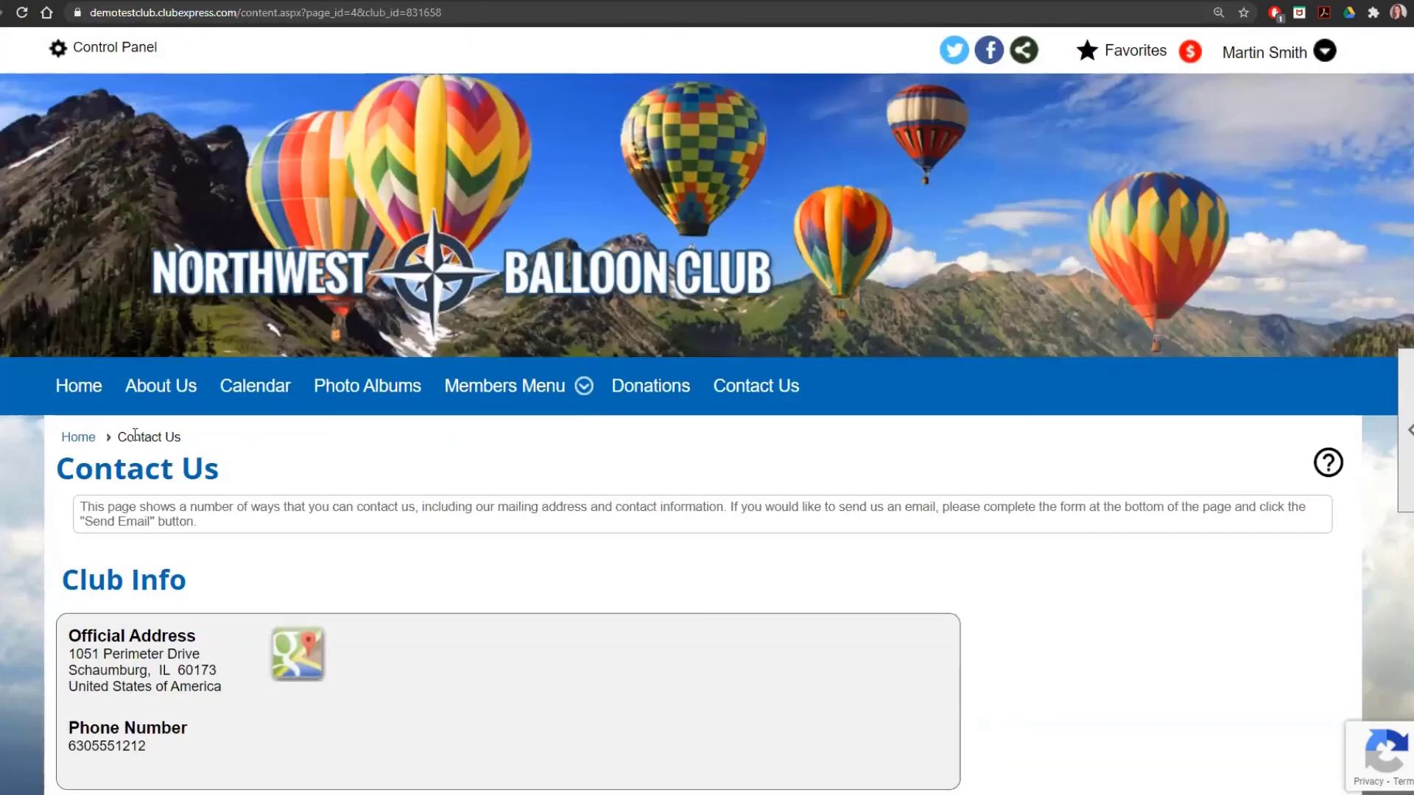
{"action": "left_click", "coordinate": [112, 49]}
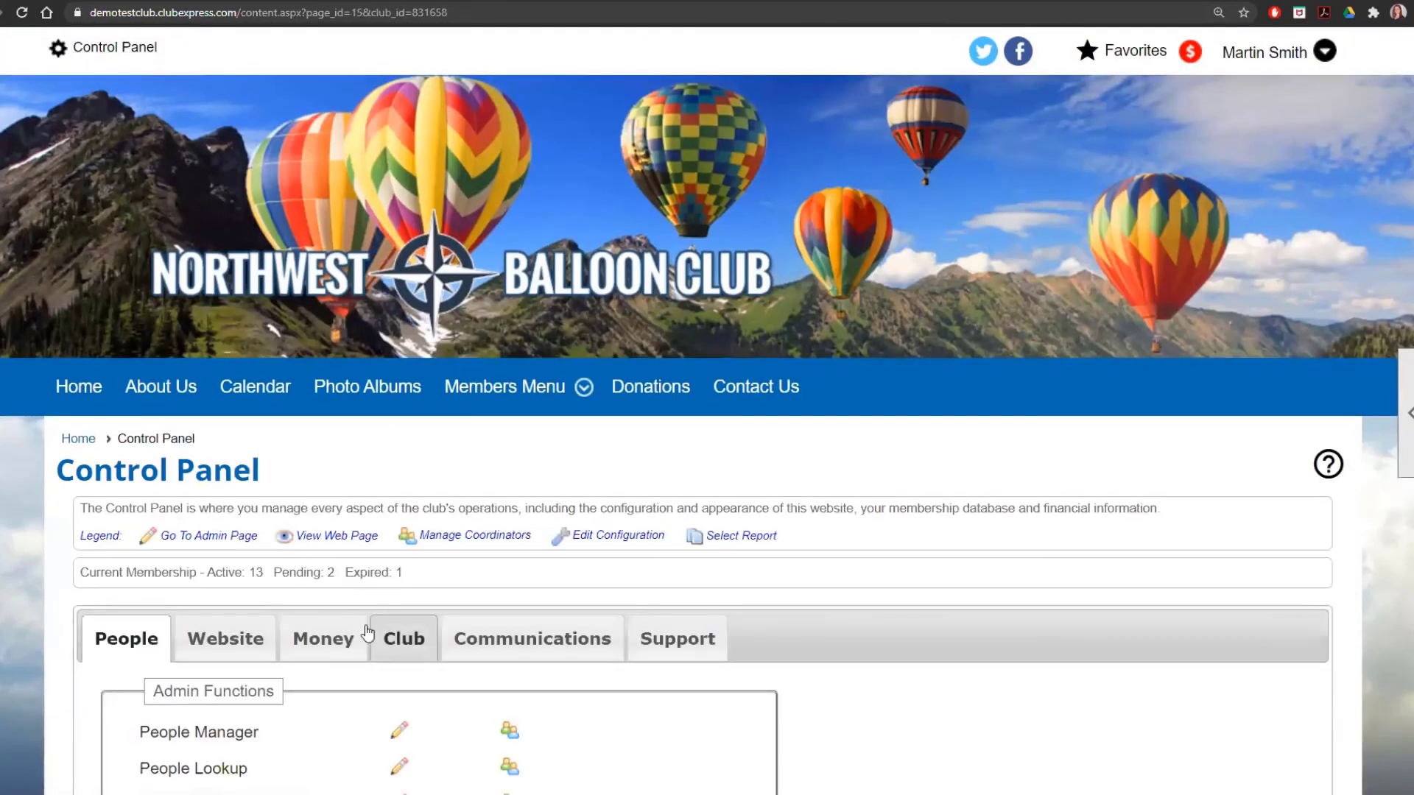
{"action": "scroll", "coordinate": [368, 633], "scroll_direction": "down", "scroll_amount": 2}
{"action": "left_click", "coordinate": [244, 580]}
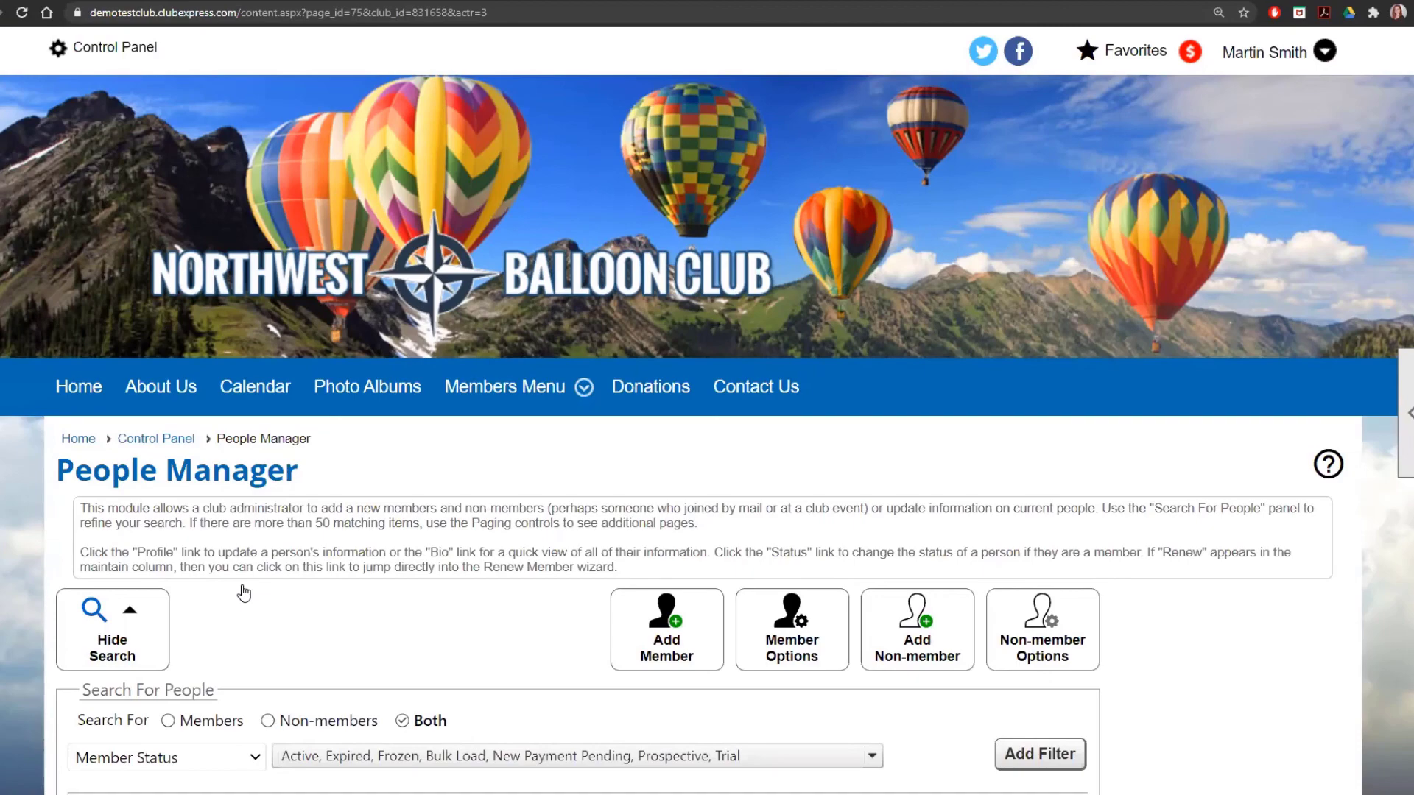
Examine the People Manager search results, focusing on the dropped member marked as Duplicate
{"action": "scroll", "coordinate": [434, 516], "scroll_direction": "down", "scroll_amount": 6}
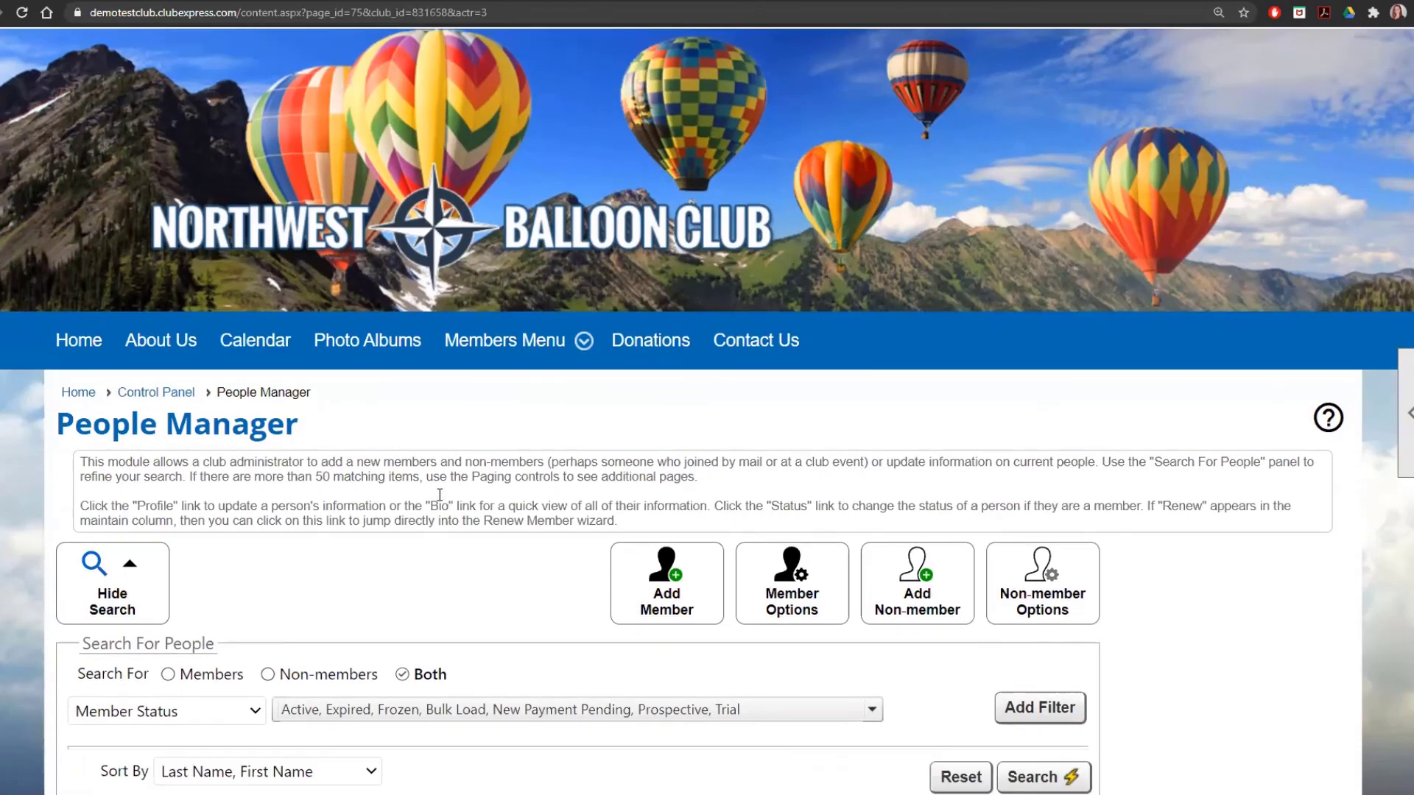
{"action": "scroll", "coordinate": [434, 529], "scroll_direction": "down", "scroll_amount": 3}
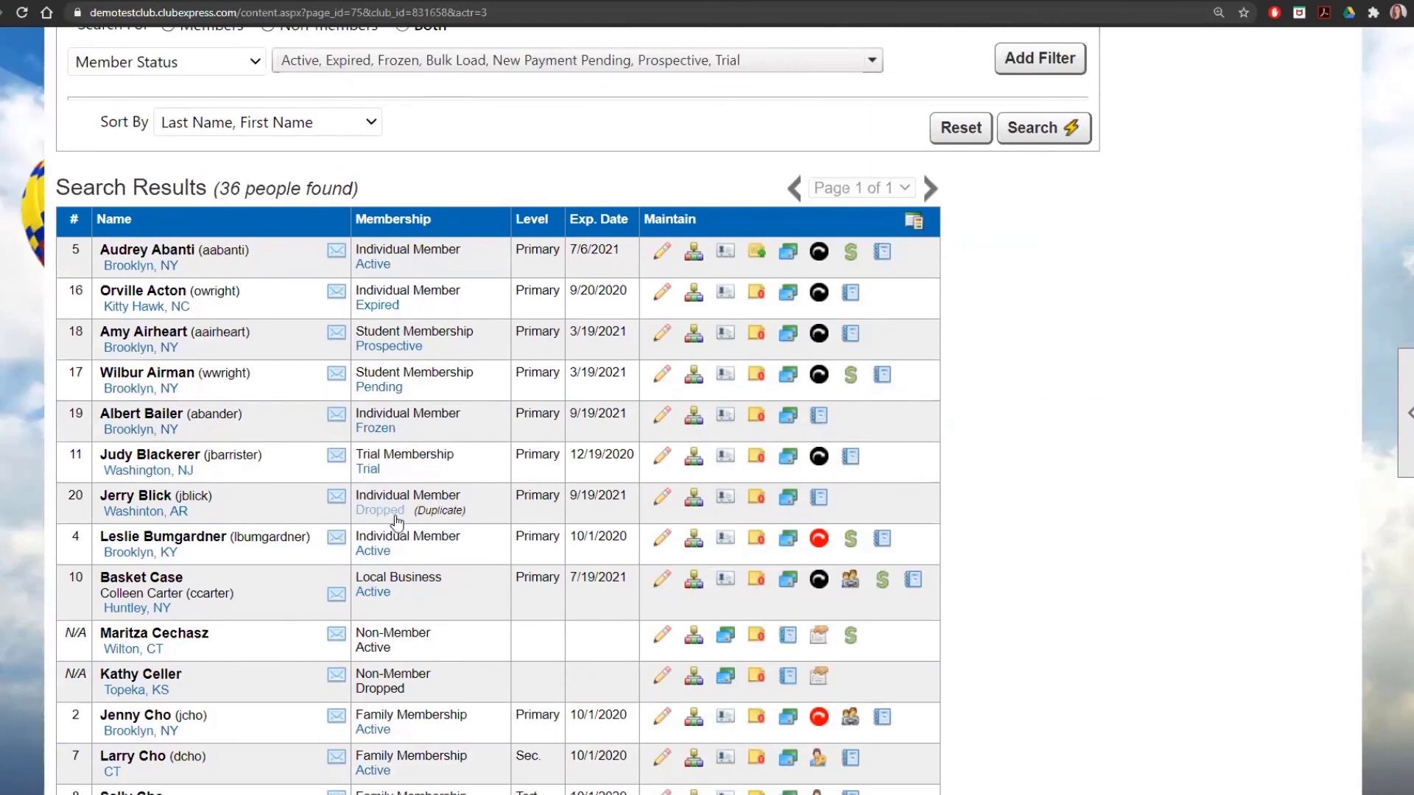
{"action": "left_click_drag", "start_coordinate": [65, 492], "coordinate": [485, 513]}
{"action": "left_click", "coordinate": [493, 520]}
{"action": "scroll", "coordinate": [528, 604], "scroll_direction": "down", "scroll_amount": 2}
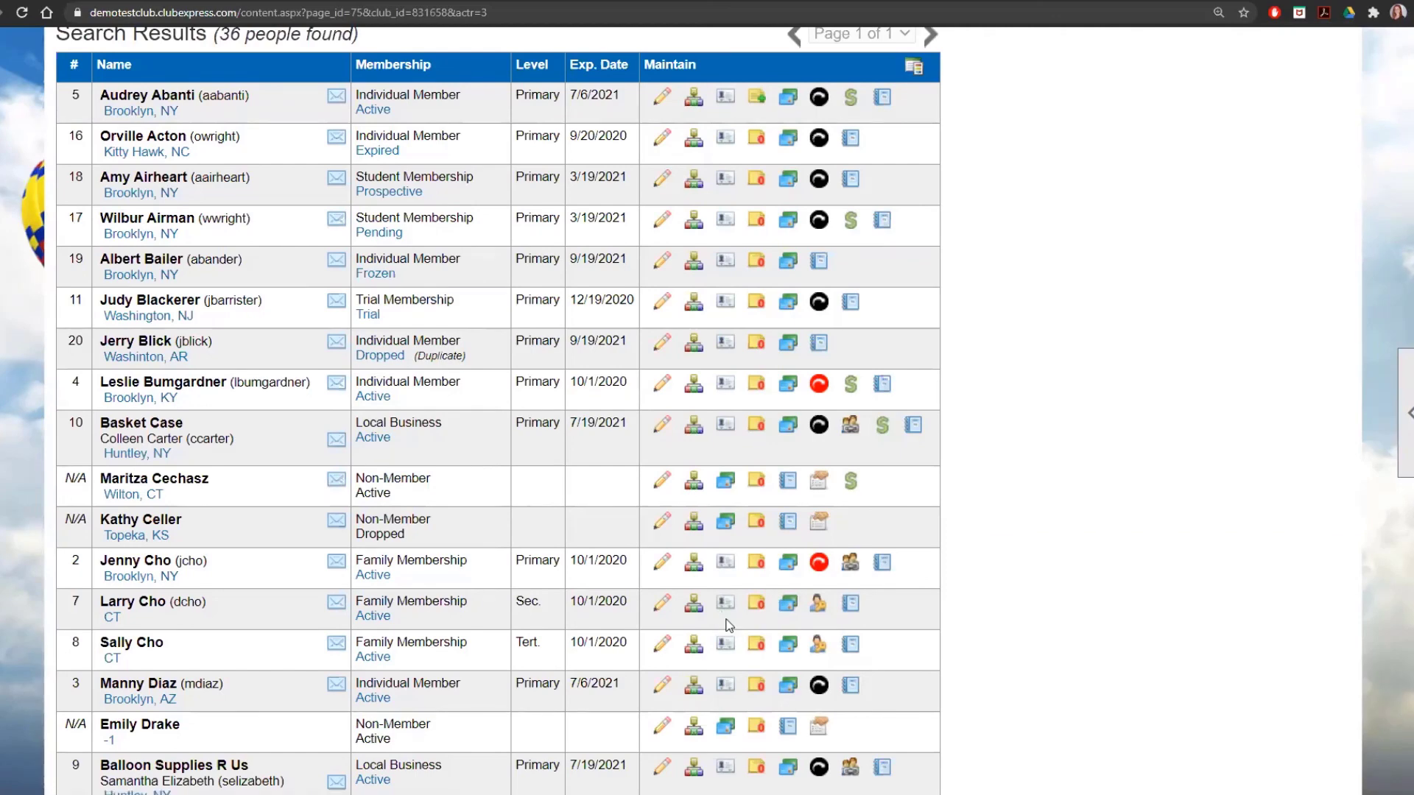
Review the Primary / Secondary Changes choices, select Link a Solo Member to a Primary, and close without saving
{"action": "scroll", "coordinate": [729, 624], "scroll_direction": "up", "scroll_amount": 6}
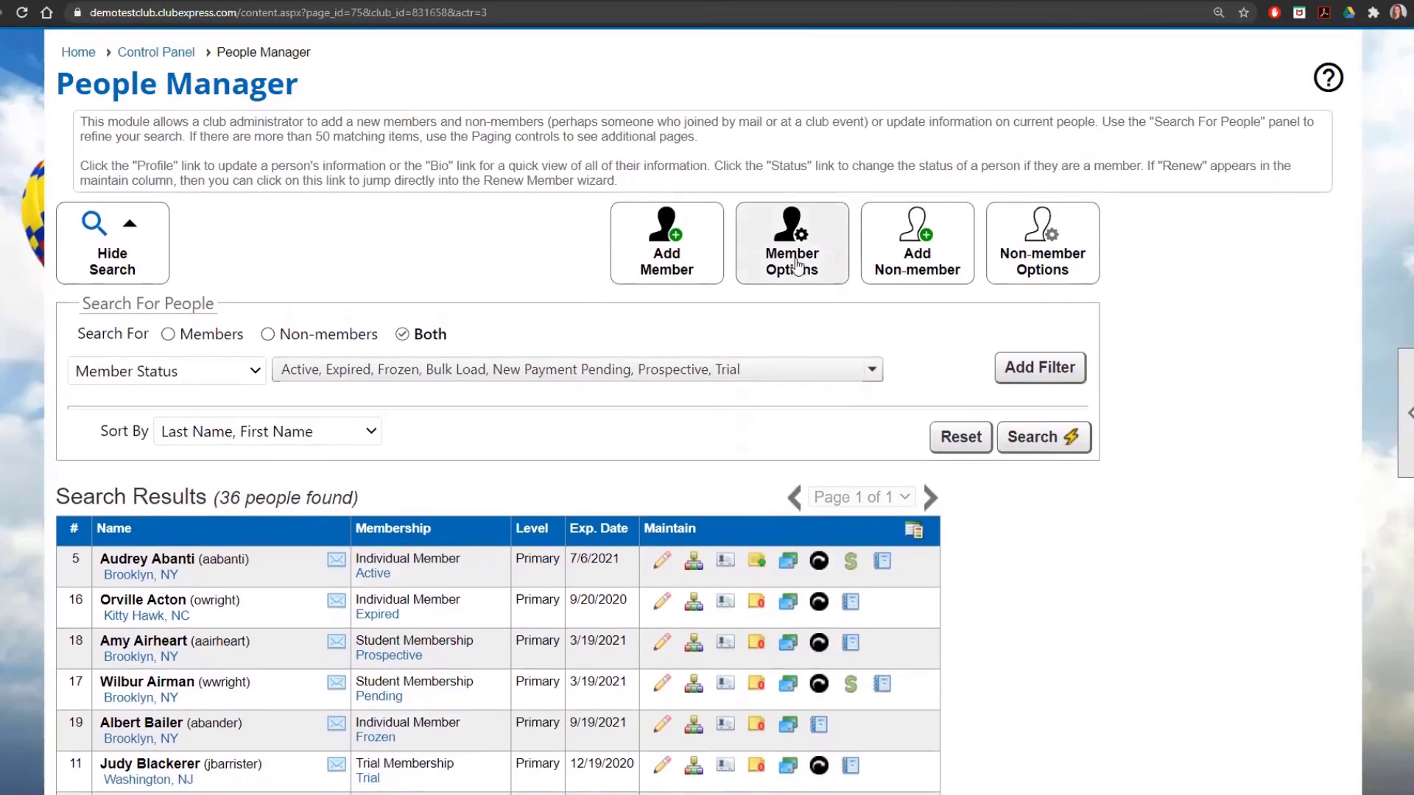
{"action": "left_click", "coordinate": [773, 240]}
{"action": "left_click", "coordinate": [803, 313]}
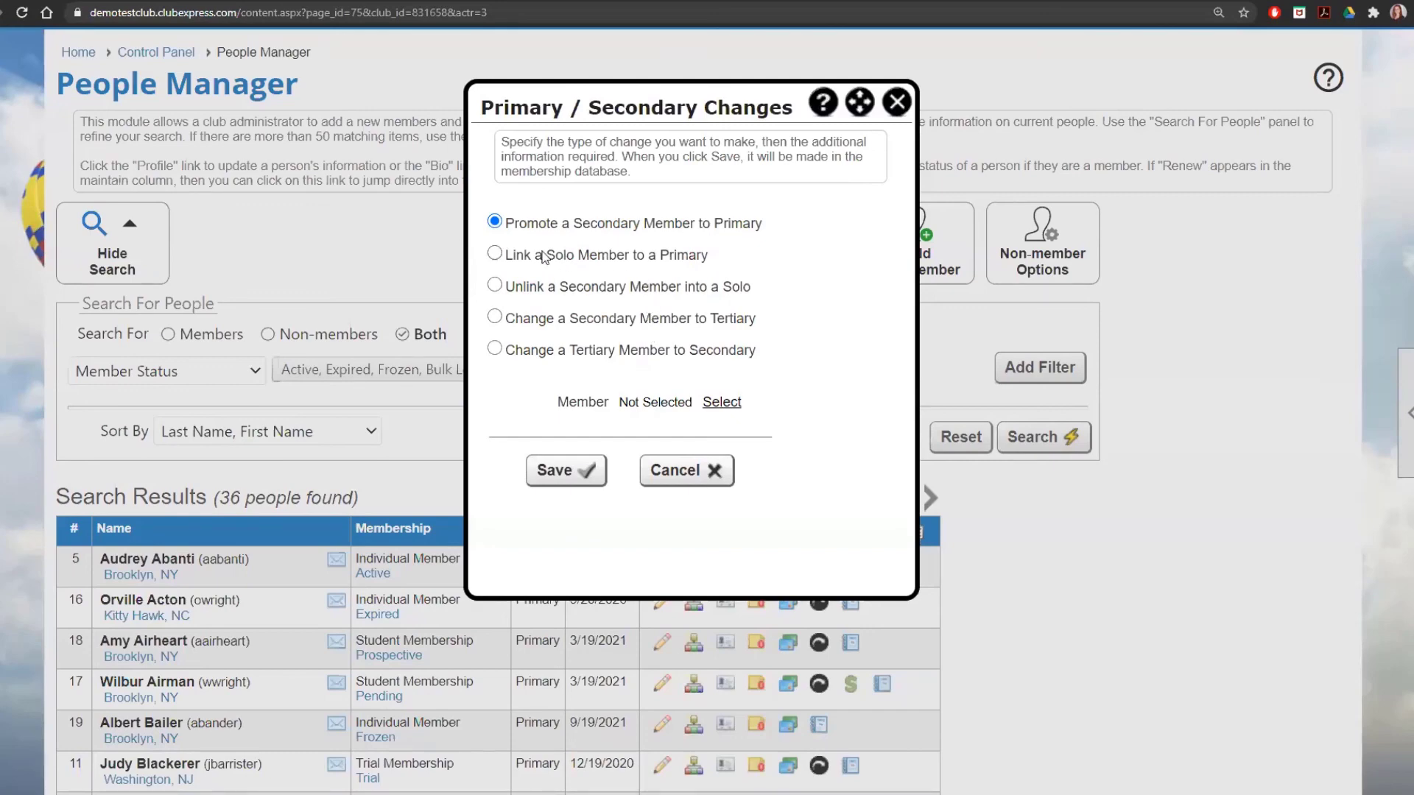
{"action": "left_click", "coordinate": [494, 255]}
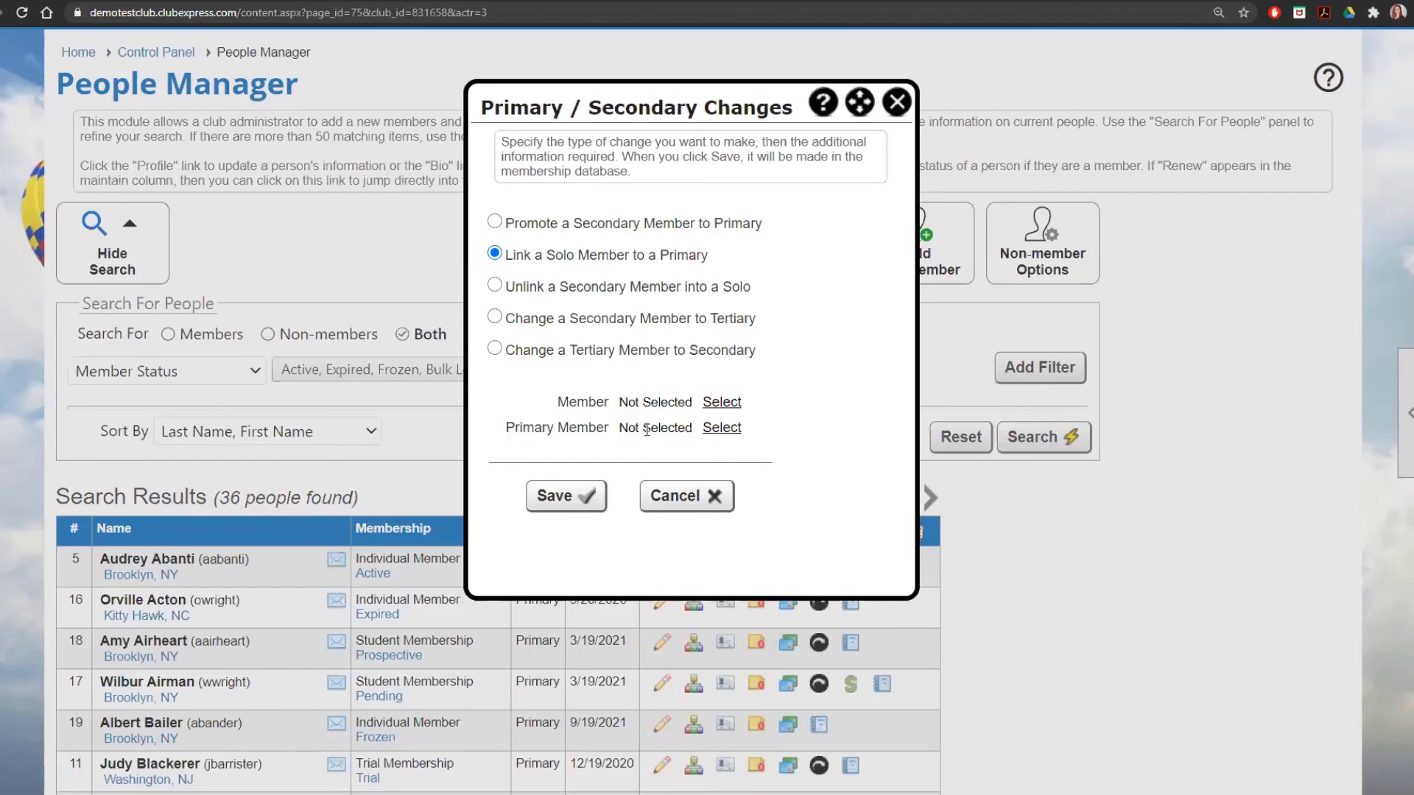
{"action": "left_click", "coordinate": [923, 587]}
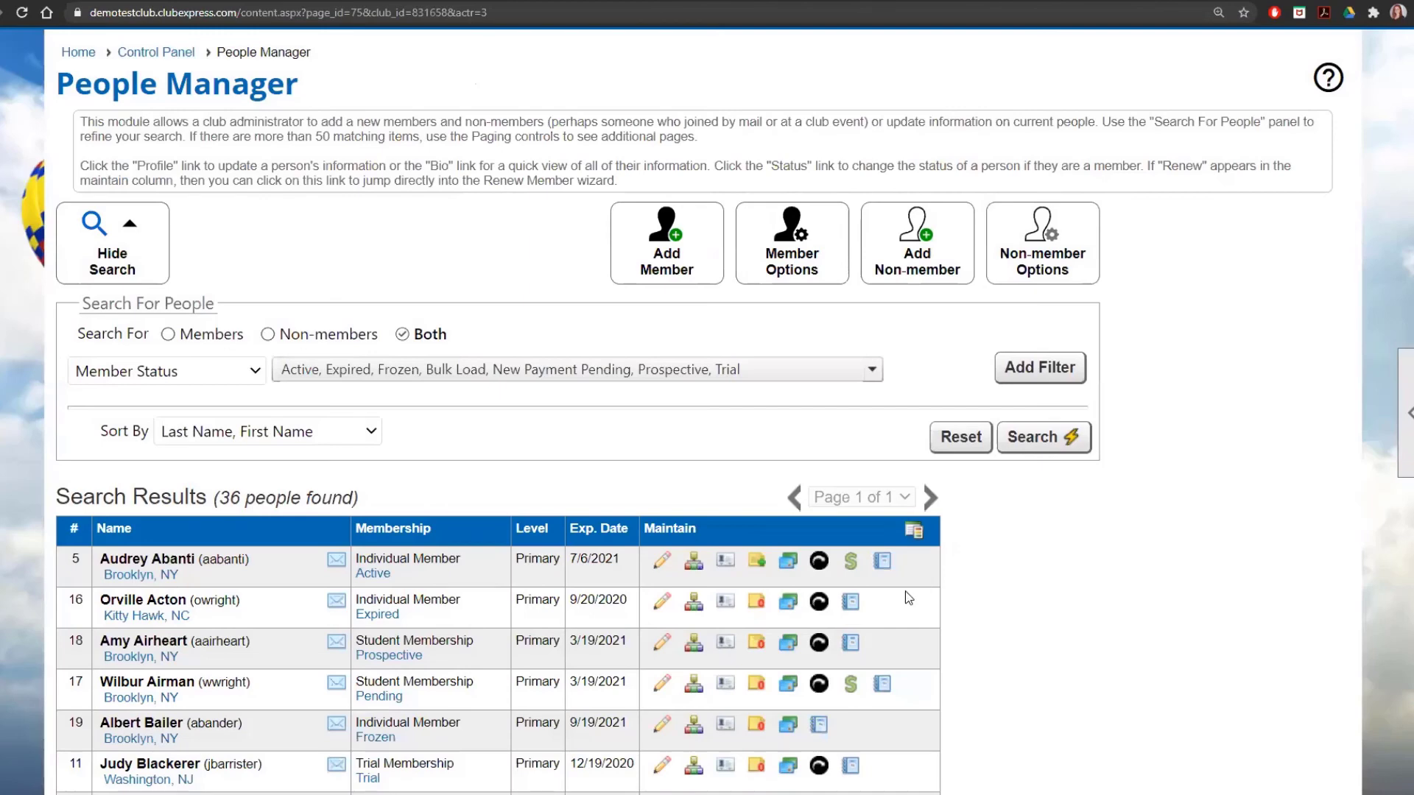
View the status options for the dropped duplicate member and for a secondary family member, closing each without changes
{"action": "scroll", "coordinate": [184, 295], "scroll_direction": "up", "scroll_amount": 3}
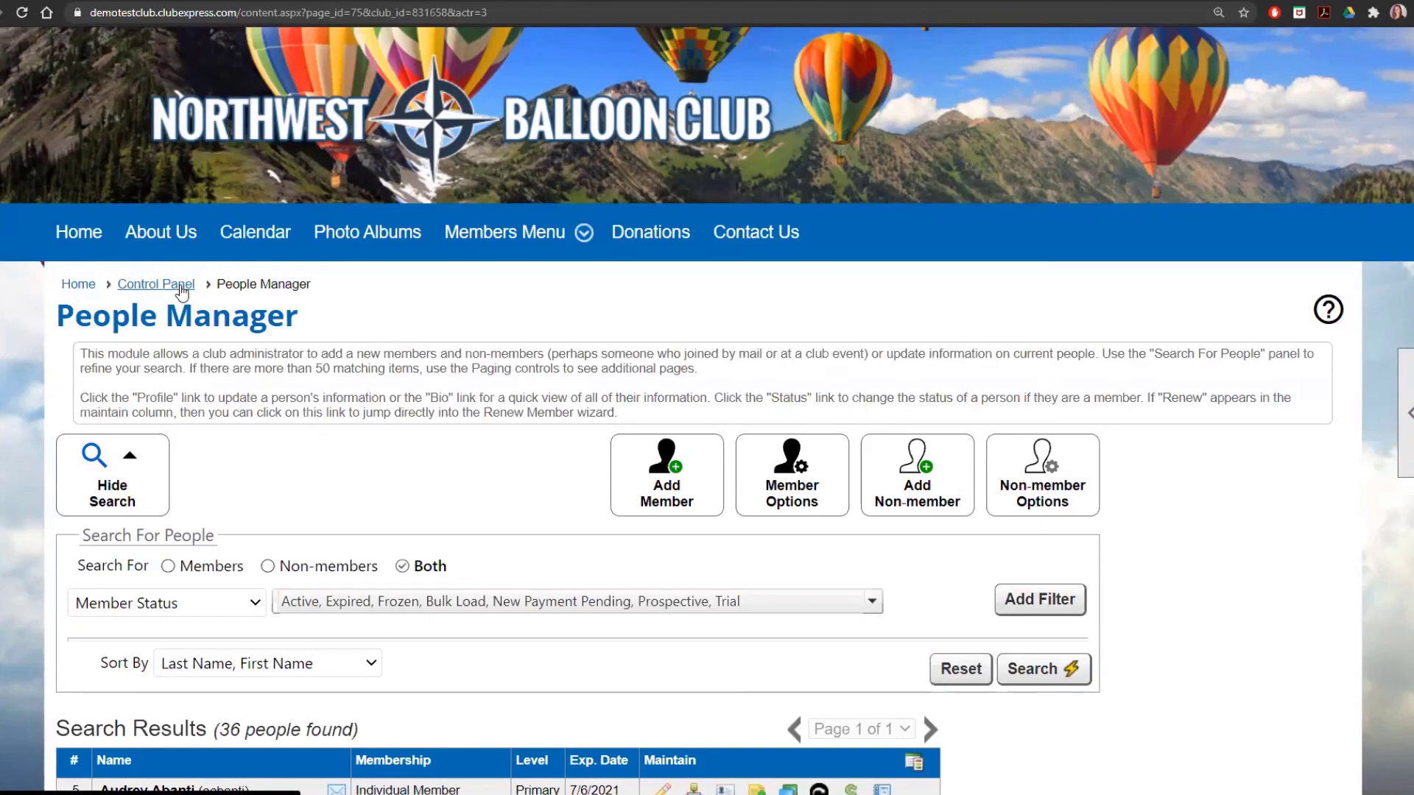
{"action": "scroll", "coordinate": [540, 621], "scroll_direction": "down", "scroll_amount": 8}
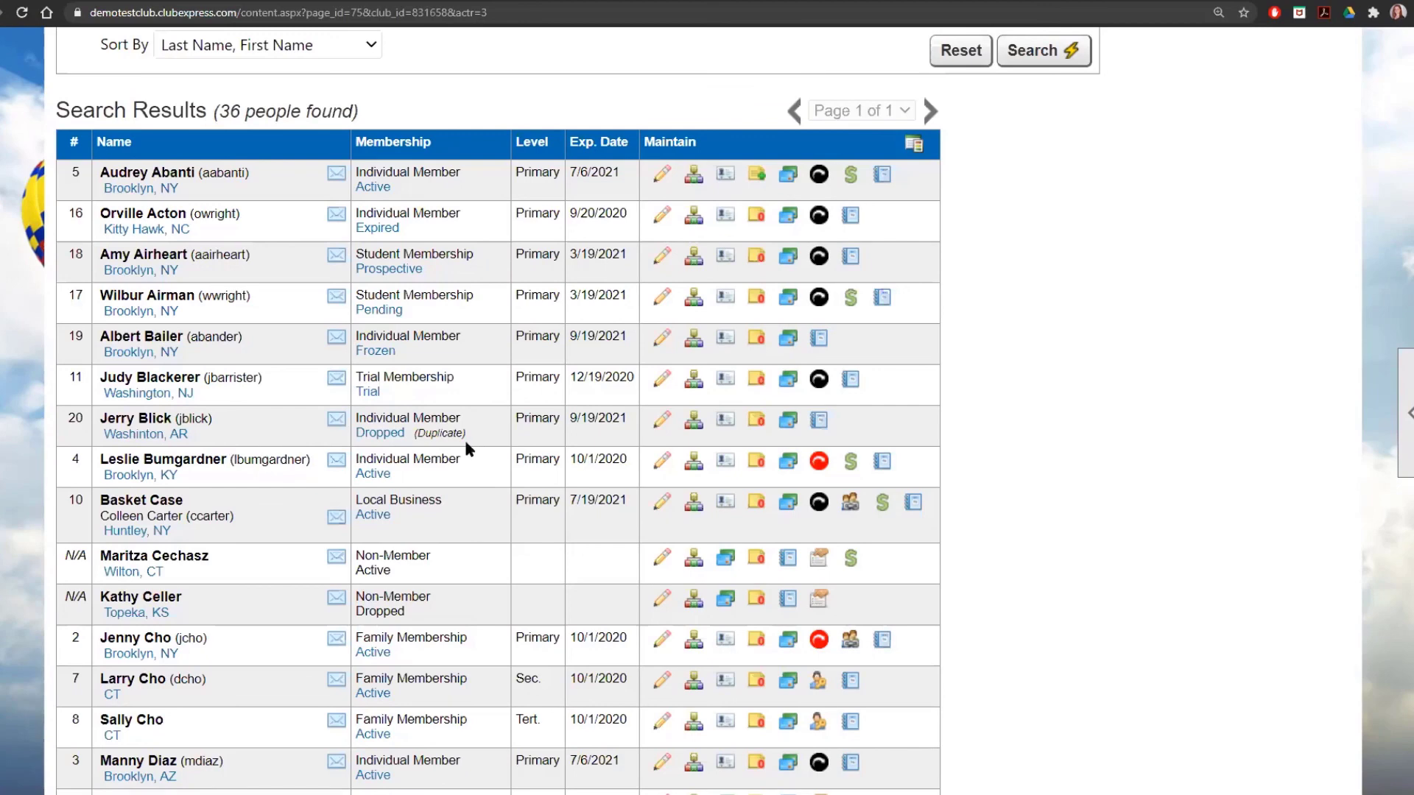
{"action": "left_click", "coordinate": [379, 434]}
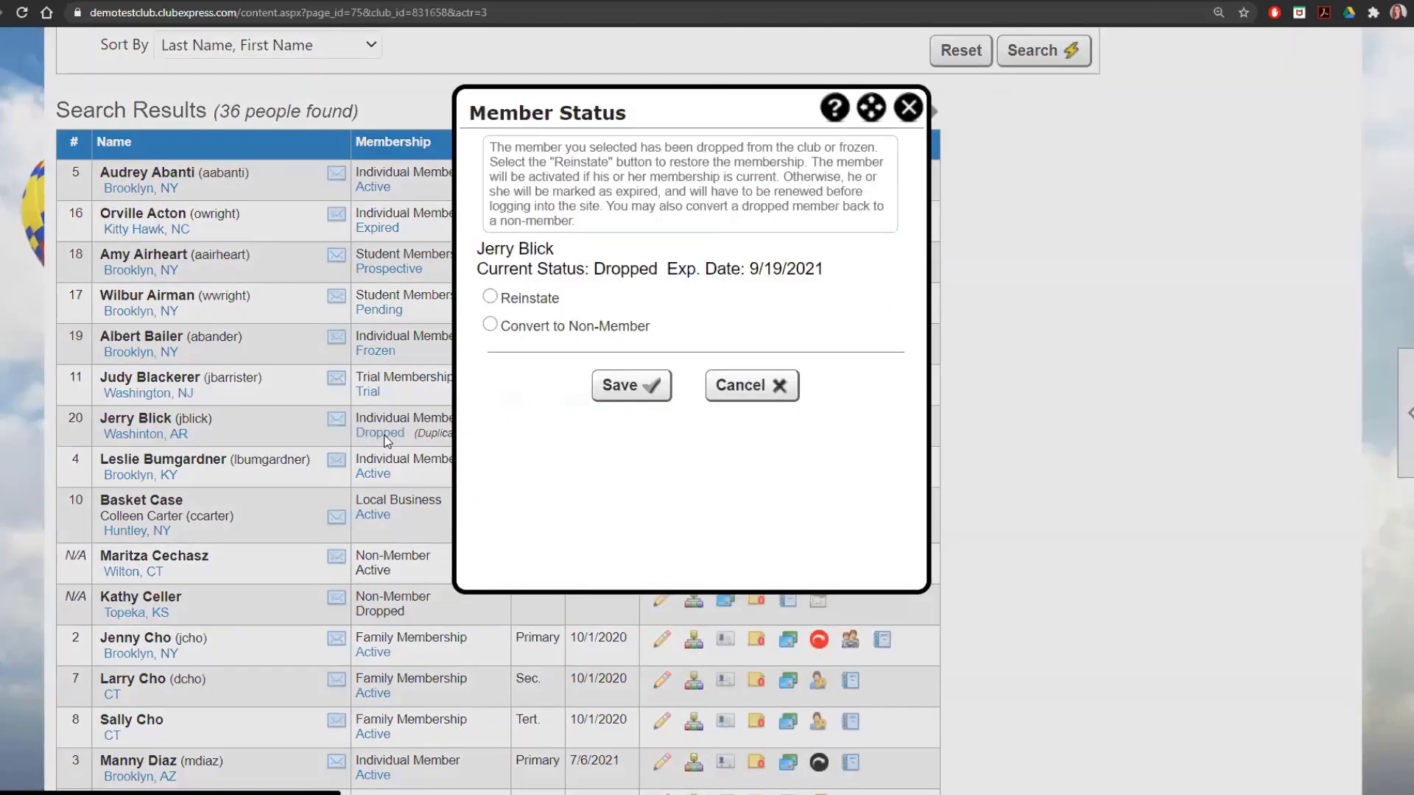
{"action": "left_click", "coordinate": [909, 118]}
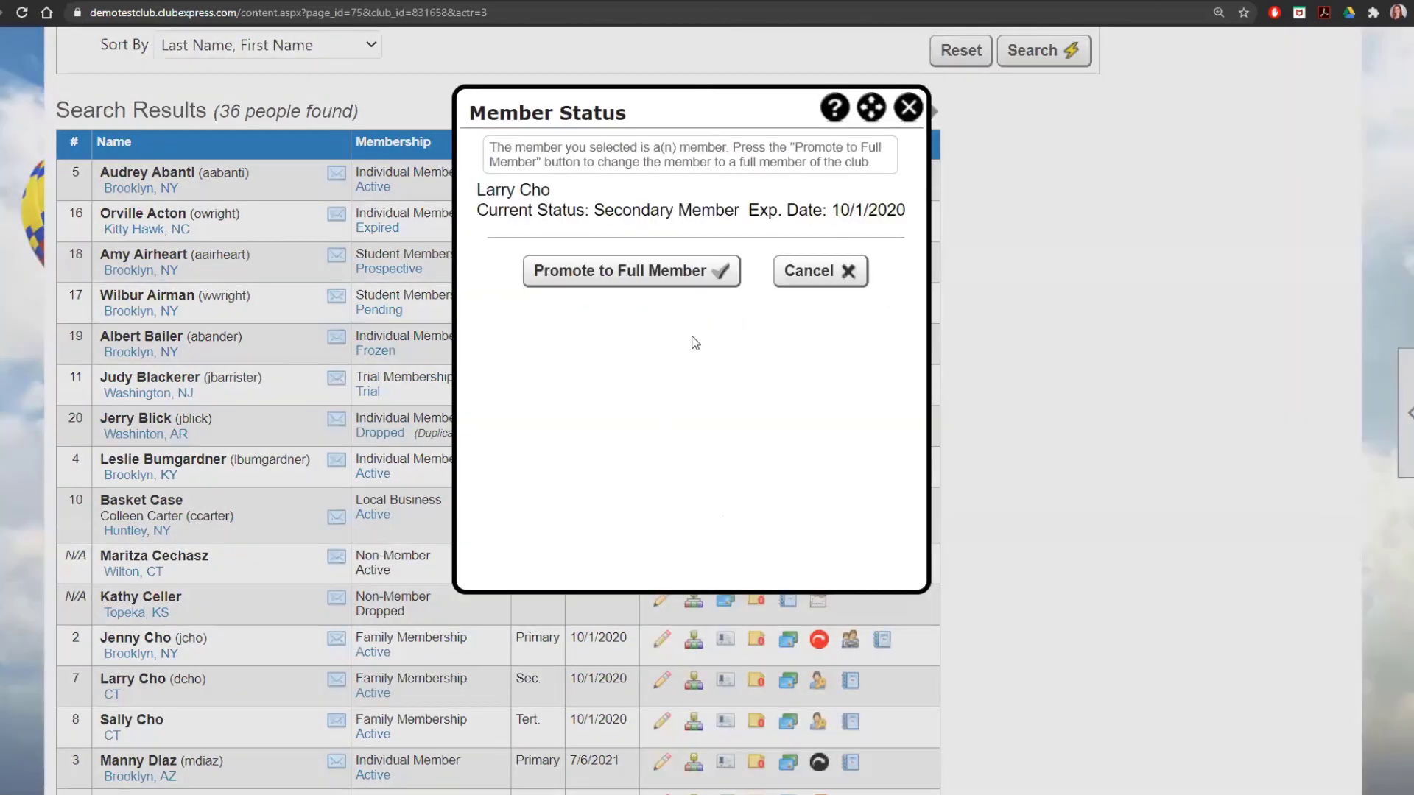
{"action": "left_click", "coordinate": [906, 110]}
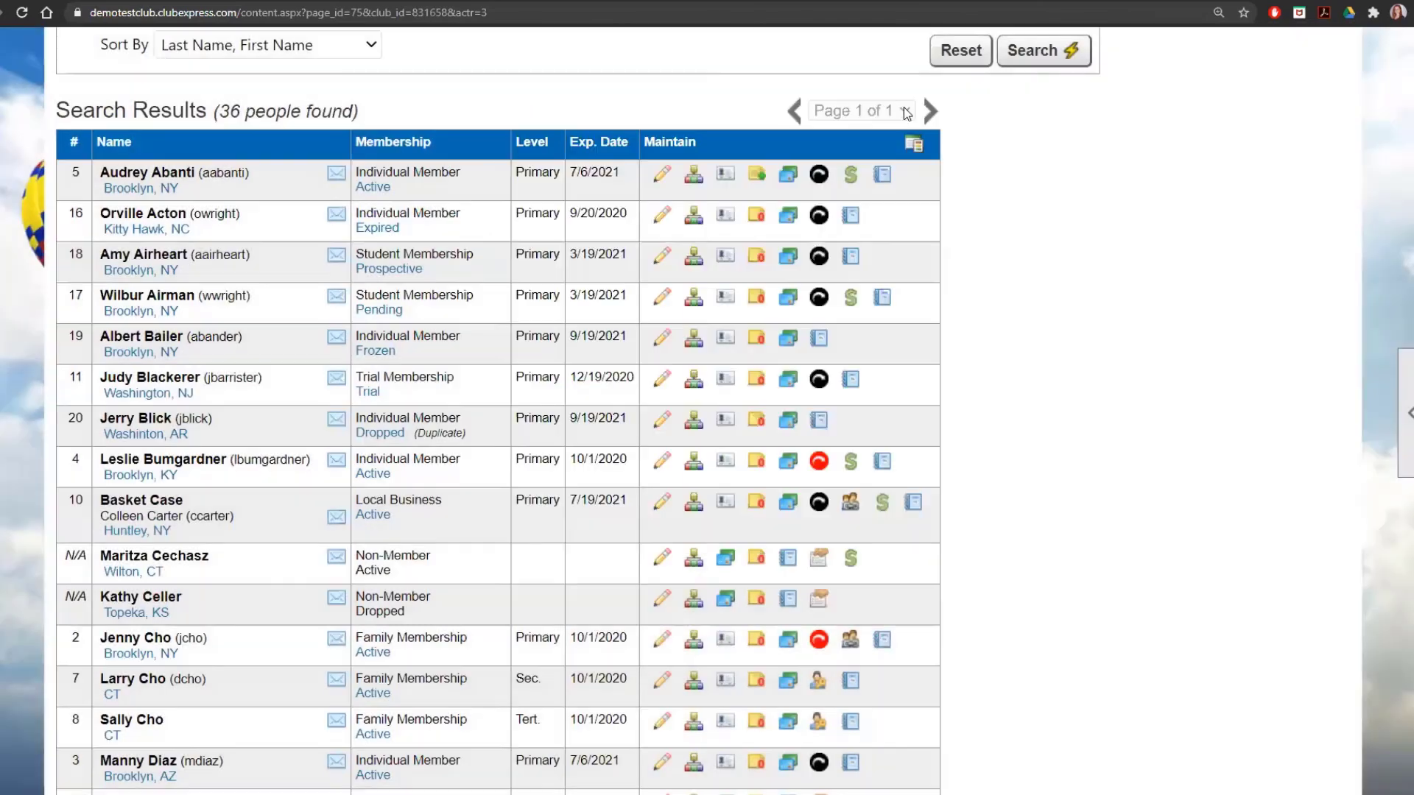
For the active primary Family member, review the Drop reasons, choose to move all transactions to another member, and close without saving
{"action": "left_click", "coordinate": [391, 655]}
{"action": "left_click", "coordinate": [496, 305]}
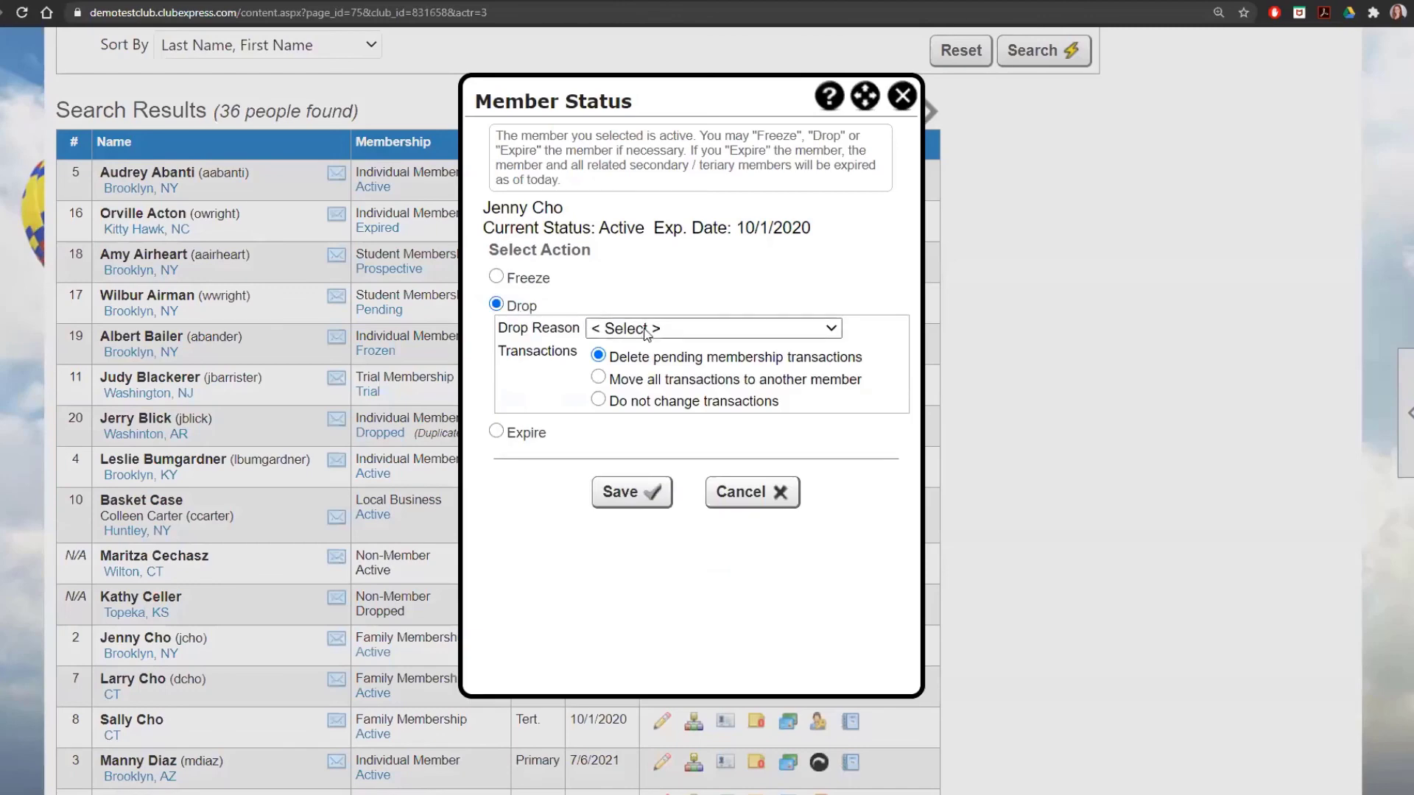
{"action": "left_click", "coordinate": [654, 333]}
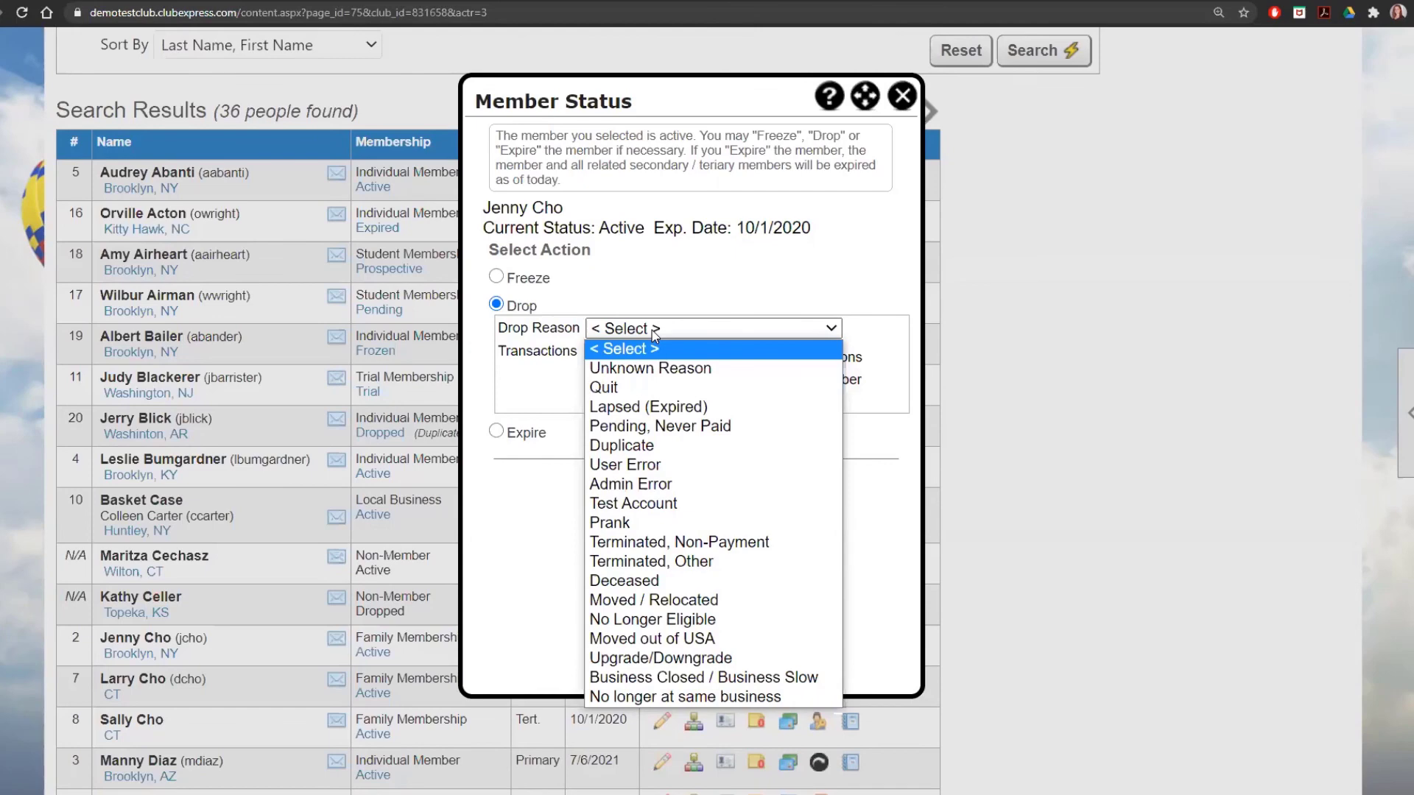
{"action": "left_click", "coordinate": [700, 321]}
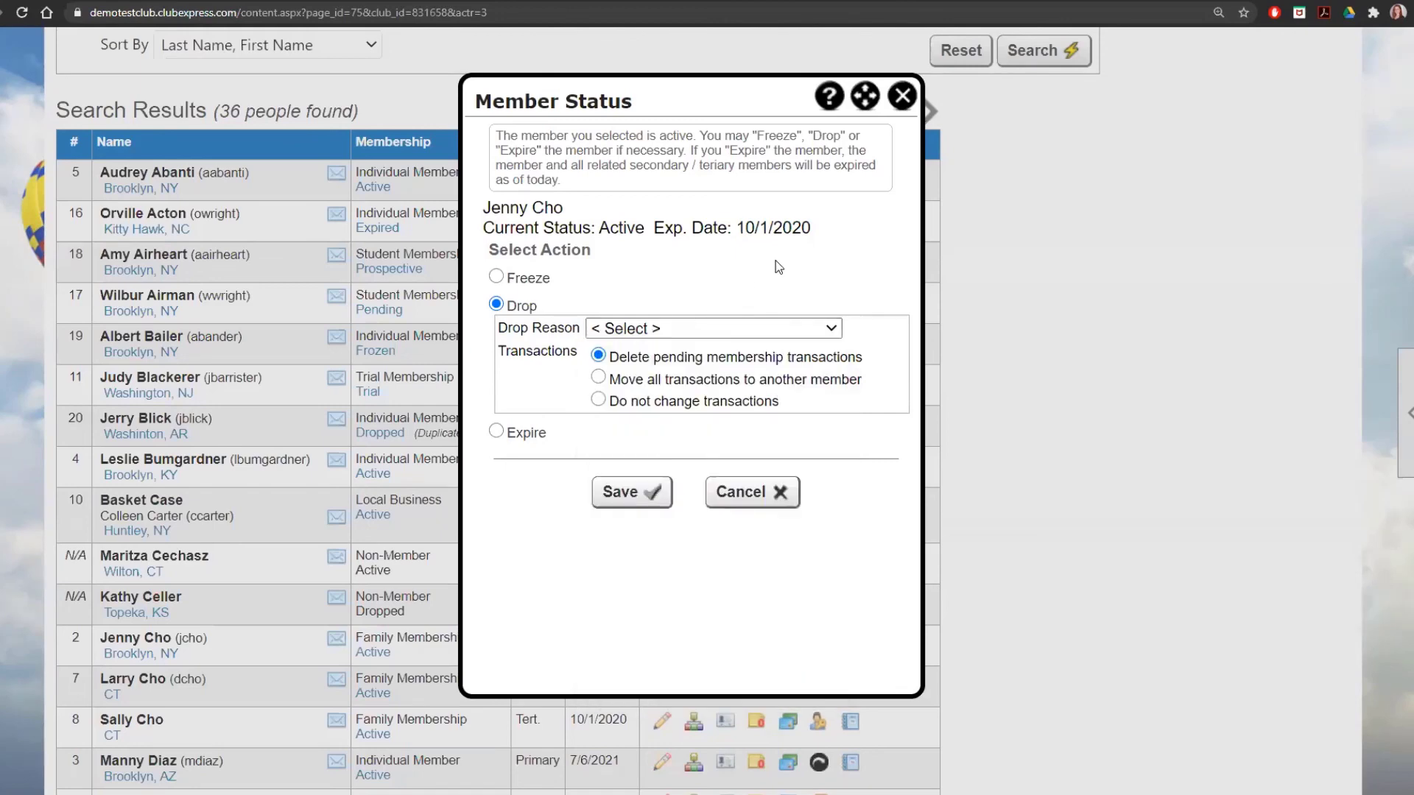
{"action": "left_click", "coordinate": [789, 381]}
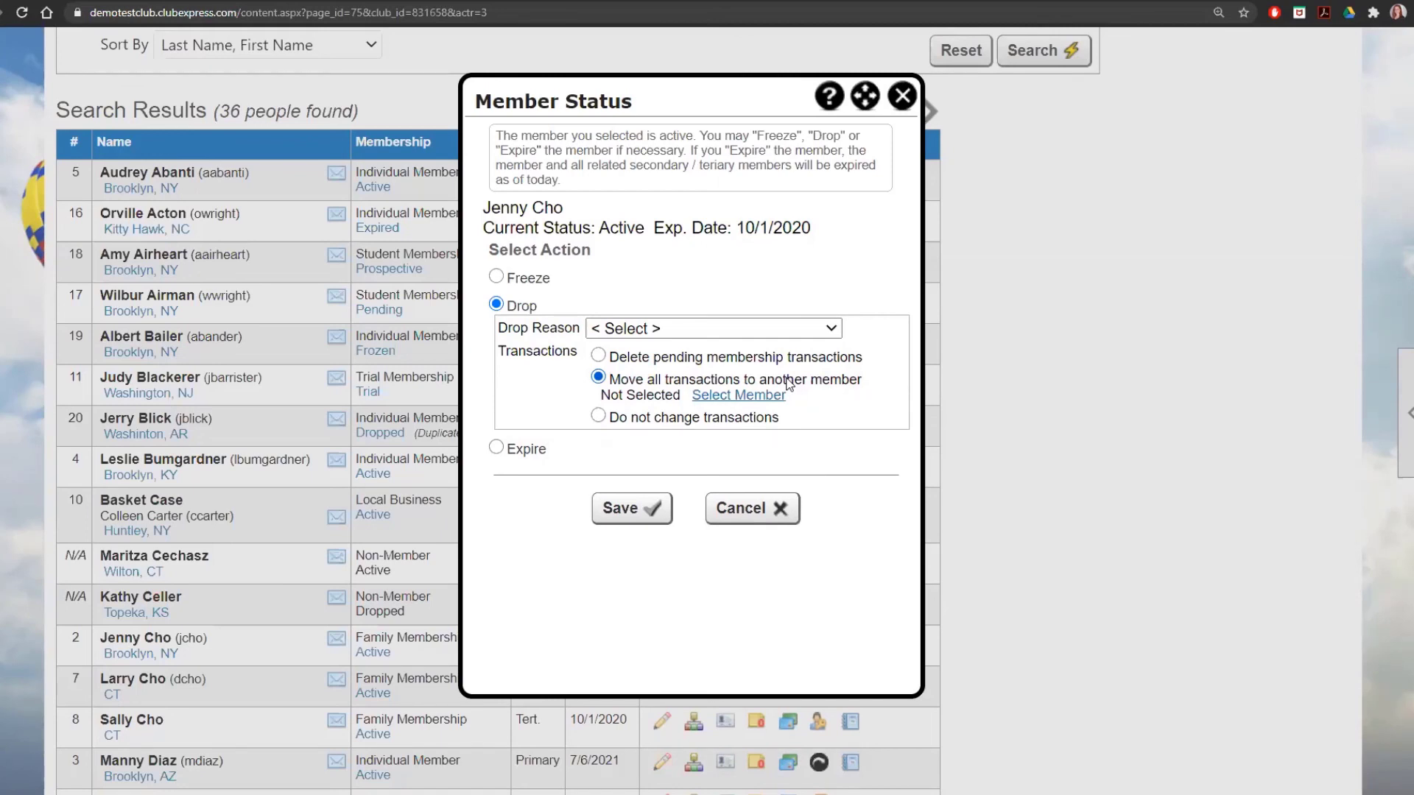
{"action": "left_click", "coordinate": [892, 100]}
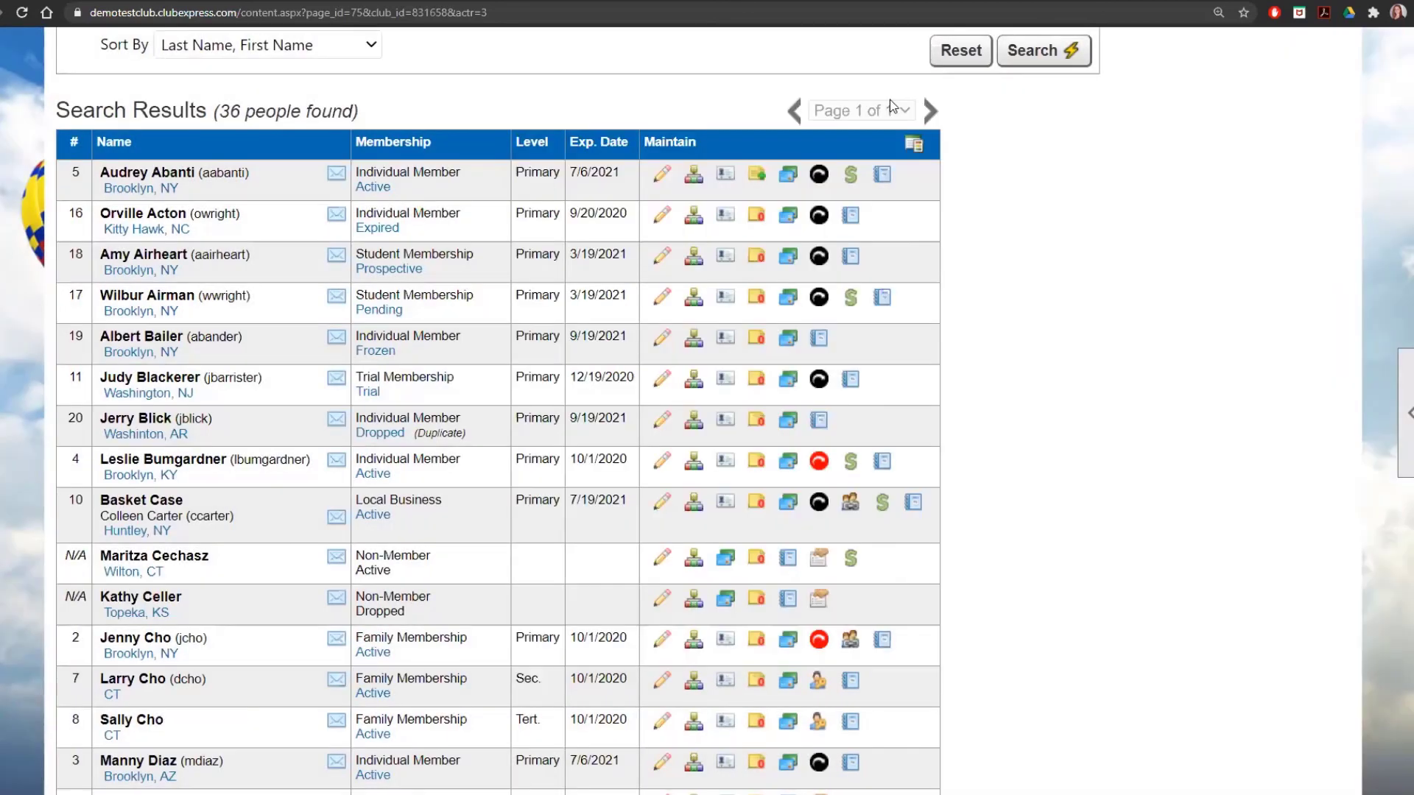